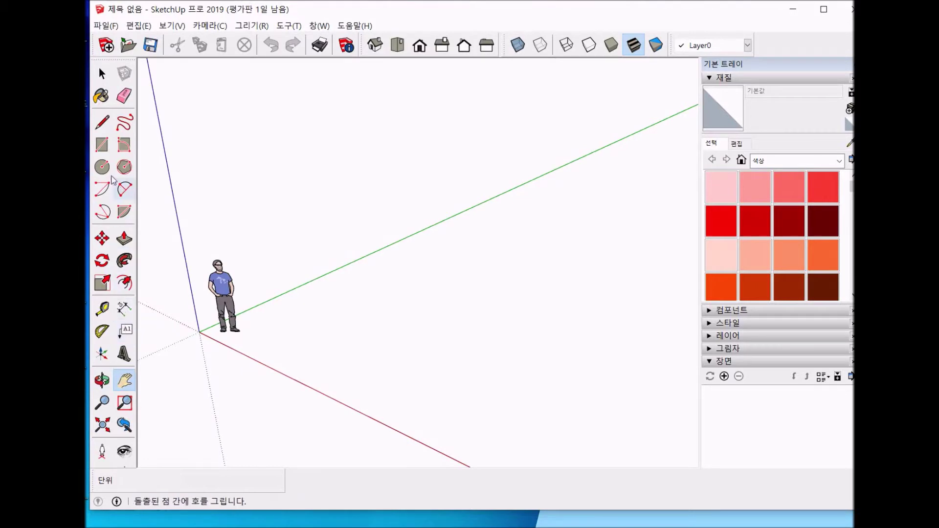
Draw a ground rectangle about 4090 by 4994 mm beside the figure and pull it up about 3543 mm into a box
click(102, 145)
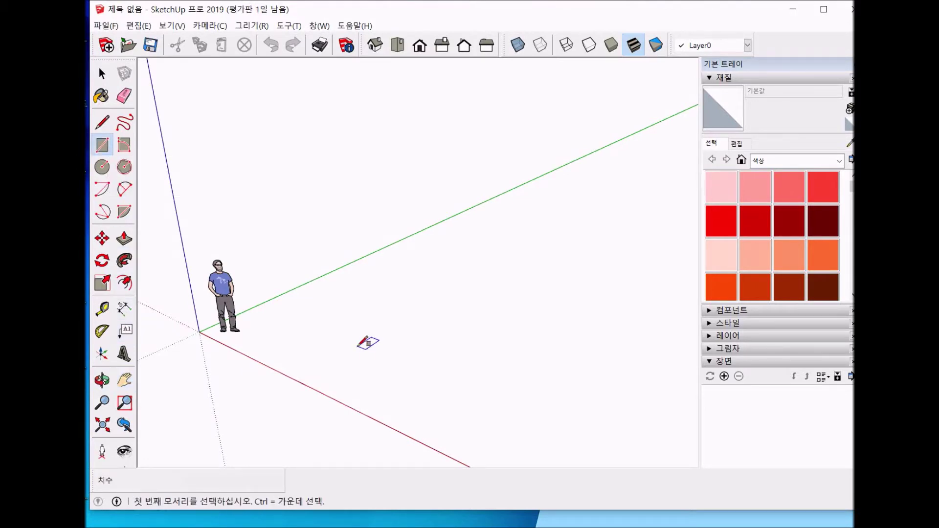
click(303, 343)
click(557, 306)
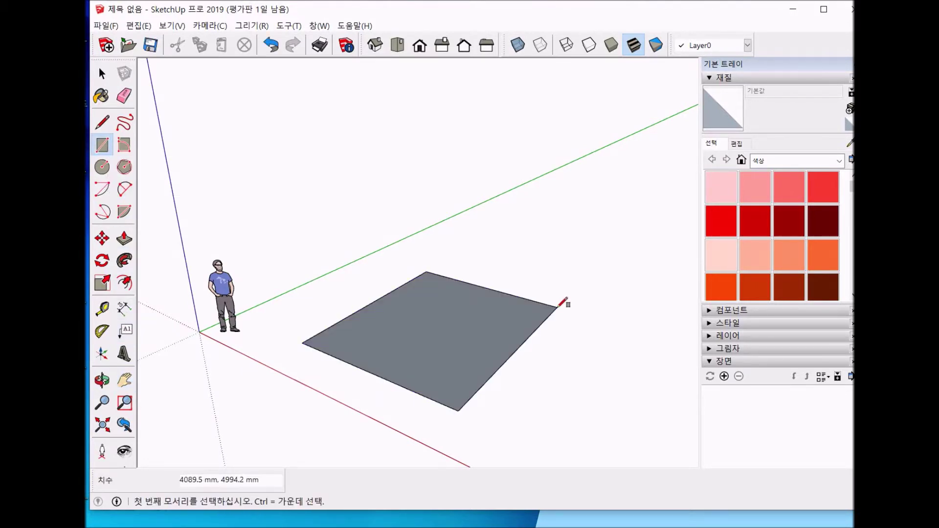
key(space)
key(p)
drag(458, 325, 422, 196)
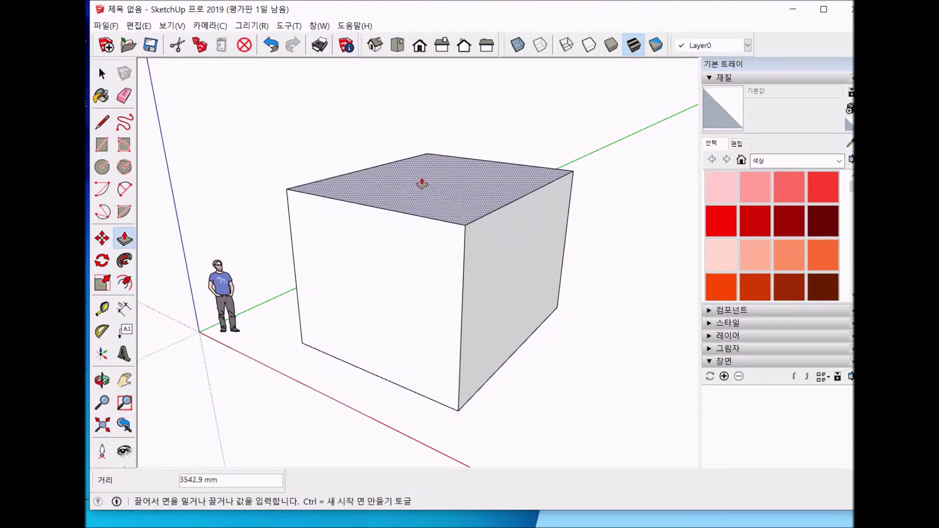
key(space)
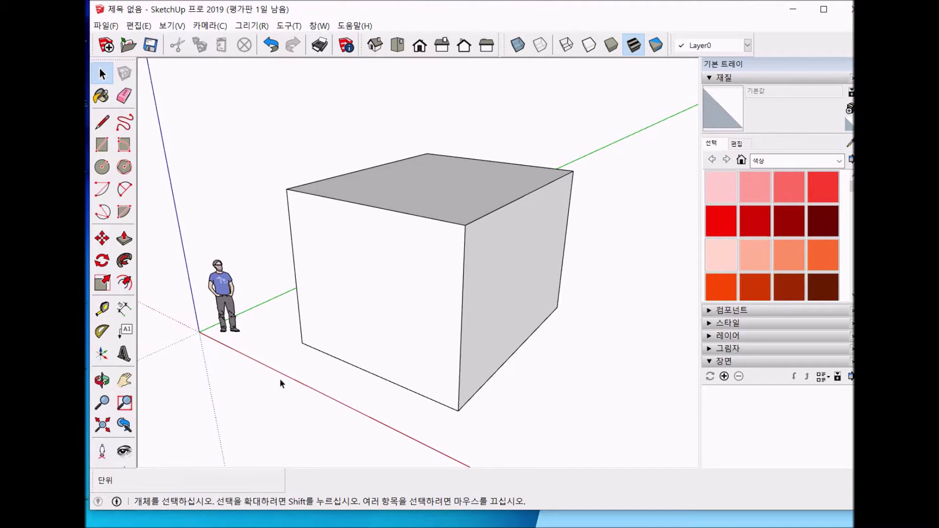
Paint the box's front face with the 고풍 벽돌 01 brick material from the 벽돌, 피복재 및 외벽널 collection
key(o)
drag(356, 361, 508, 335)
drag(398, 352, 349, 352)
key(h)
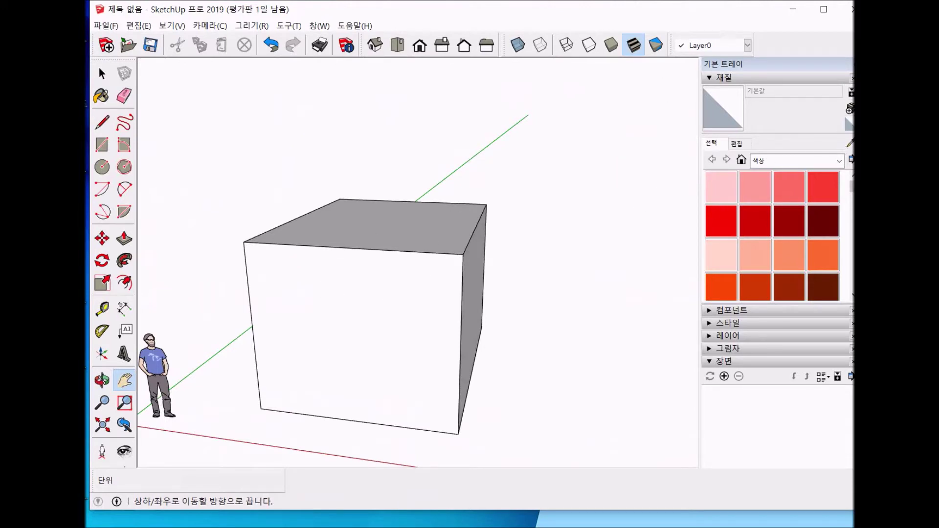
click(787, 161)
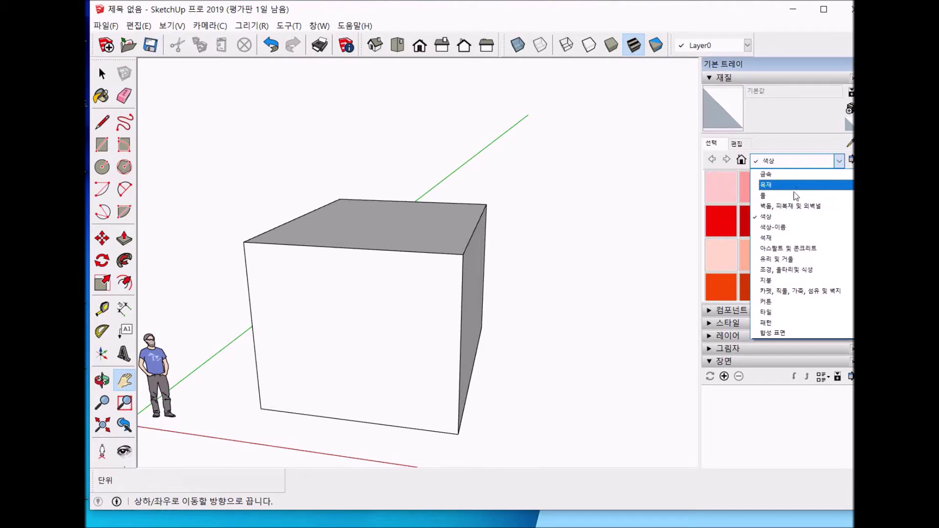
click(785, 207)
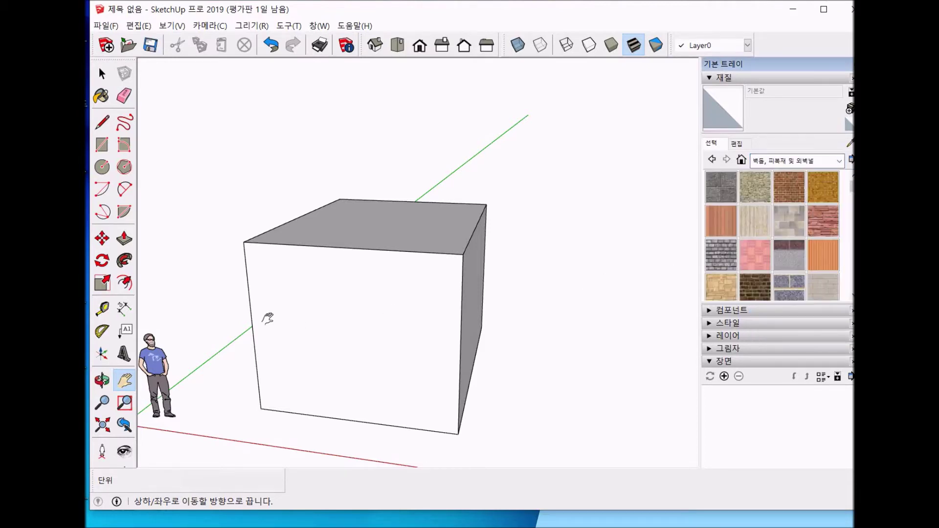
click(101, 96)
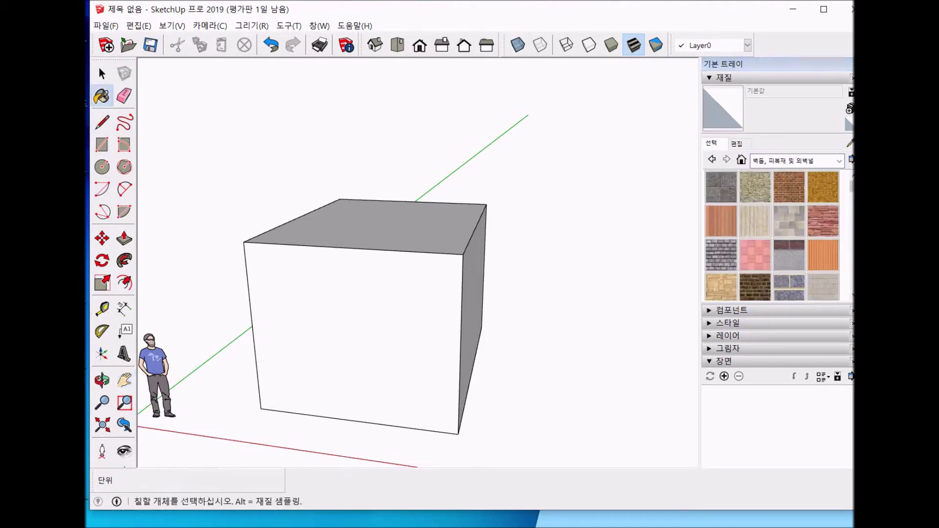
click(800, 196)
click(347, 348)
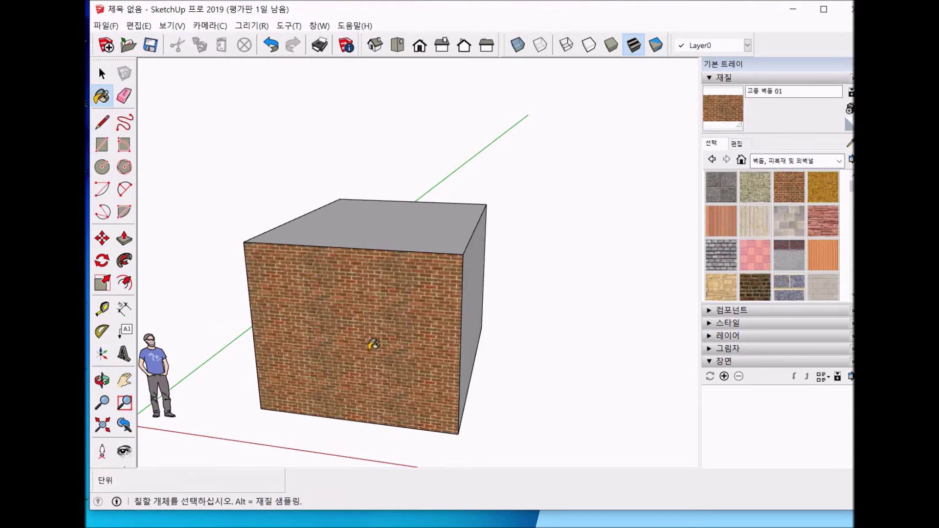
Reposition the brick texture on the front face, enlarging it so the bricks look bigger, and finish the texture editing
right_click(369, 348)
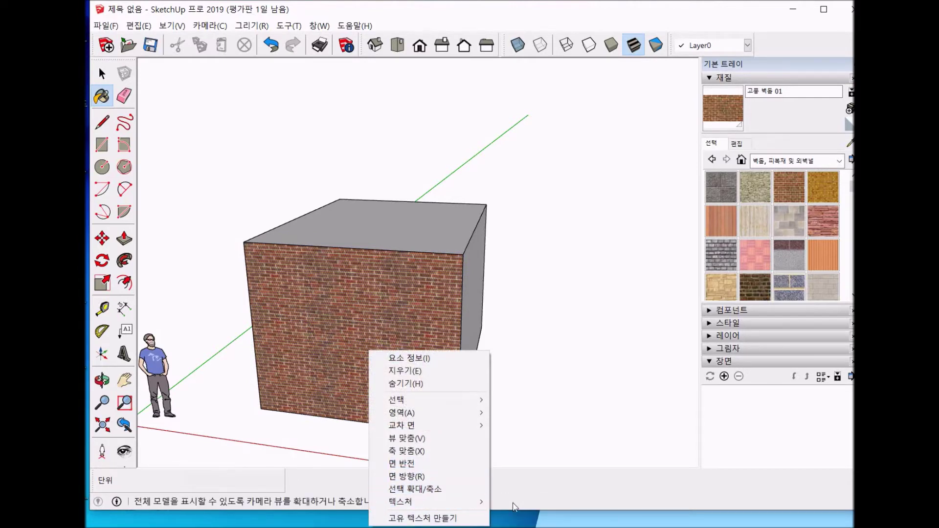
click(504, 500)
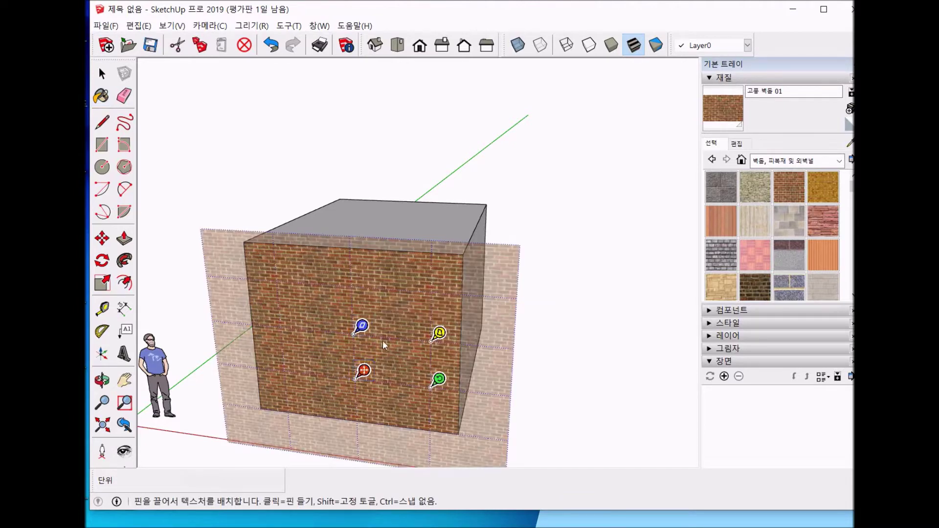
drag(362, 325, 357, 268)
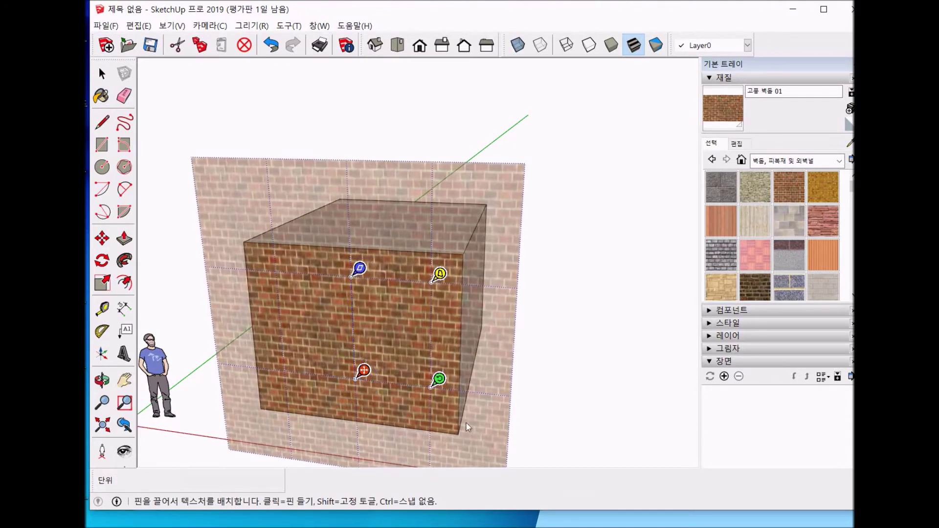
drag(438, 380, 492, 384)
drag(363, 370, 330, 373)
click(642, 355)
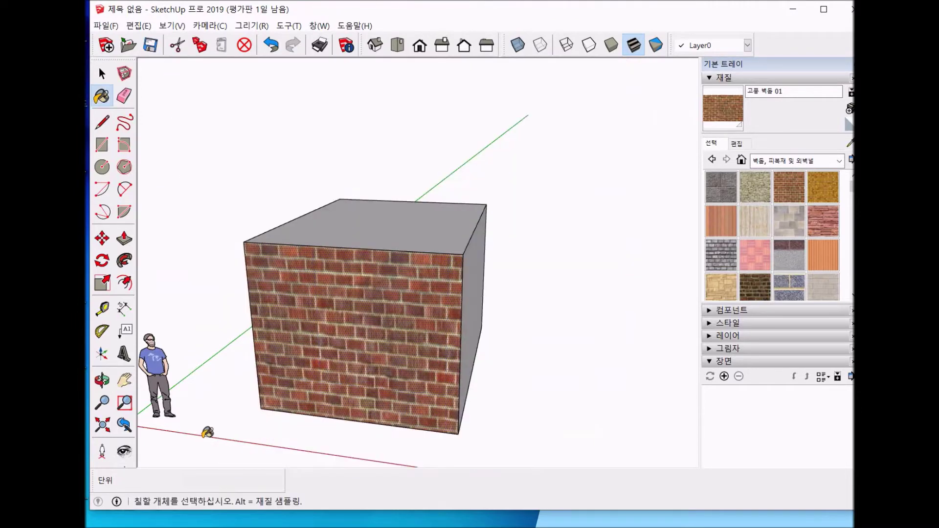
Undock the tray so its material controls are reachable and create a new material using un2.png from the desktop as its texture image
key(o)
drag(491, 367, 211, 312)
drag(558, 399, 522, 399)
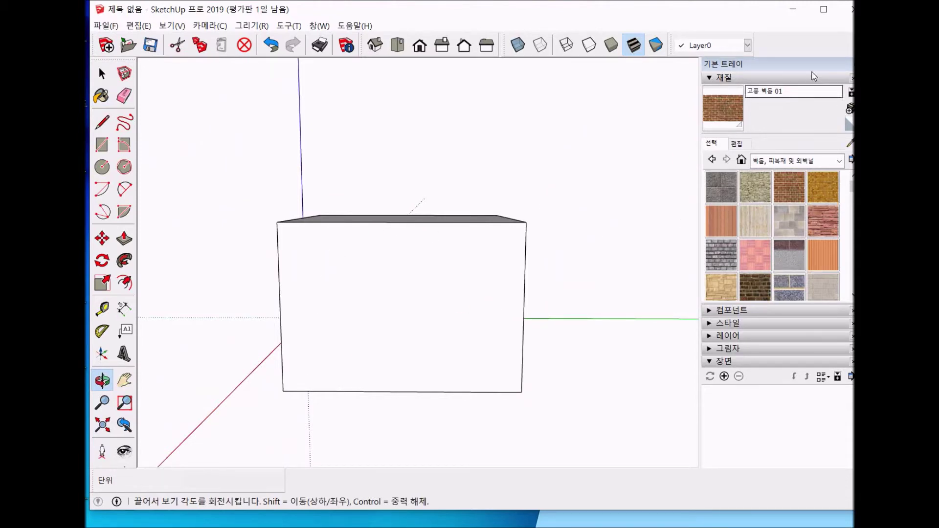
drag(814, 68, 776, 69)
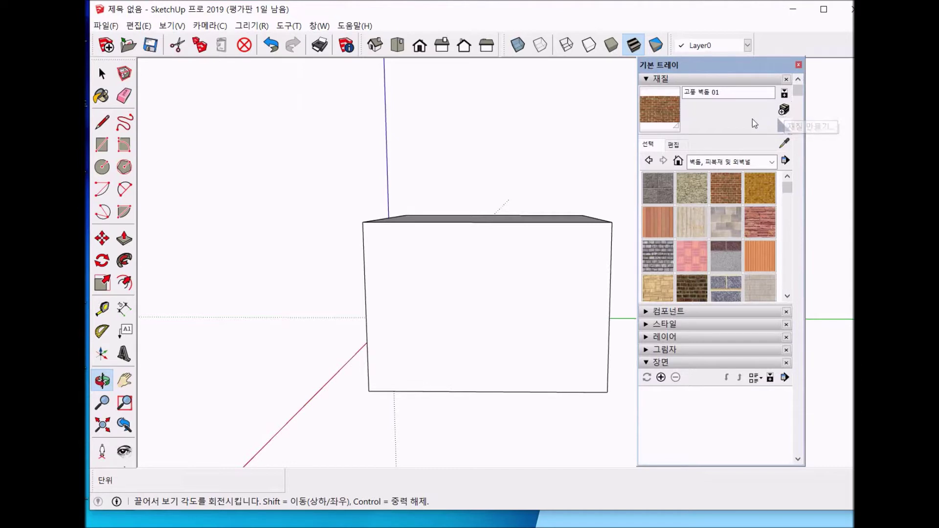
click(784, 110)
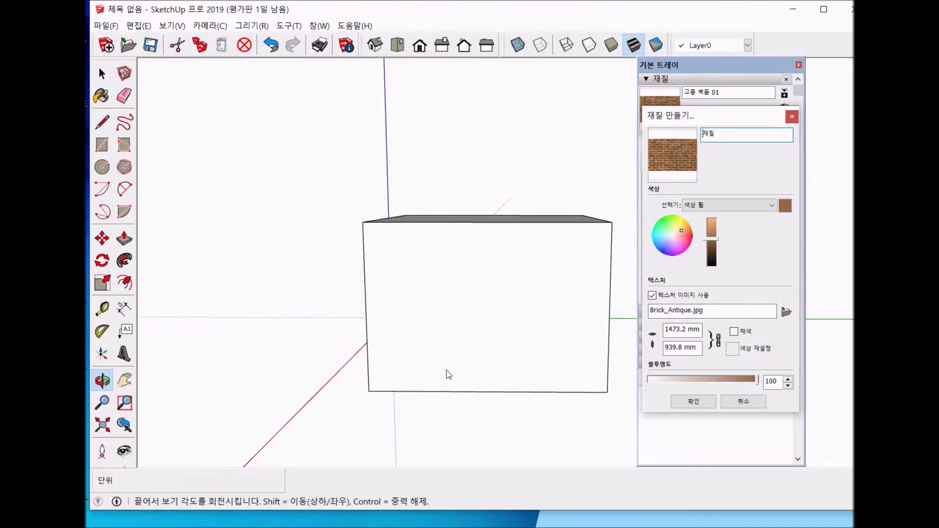
click(786, 313)
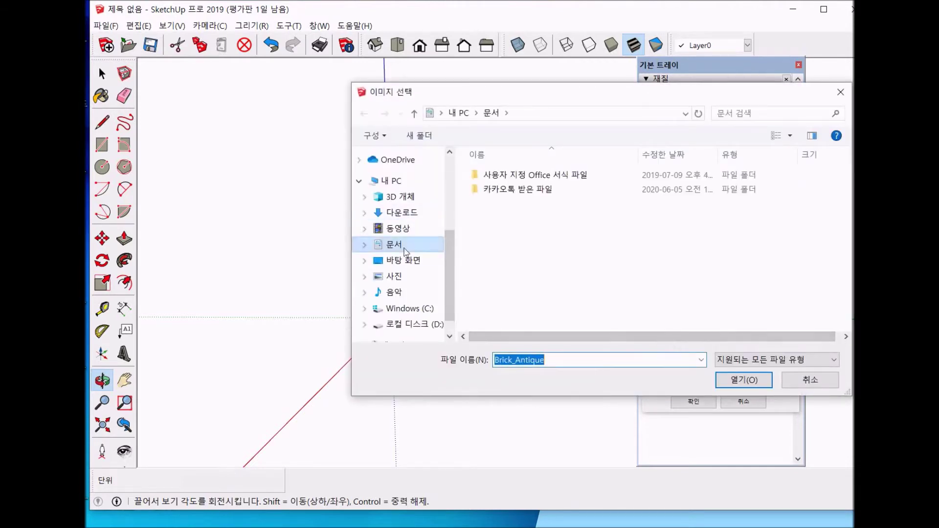
click(409, 263)
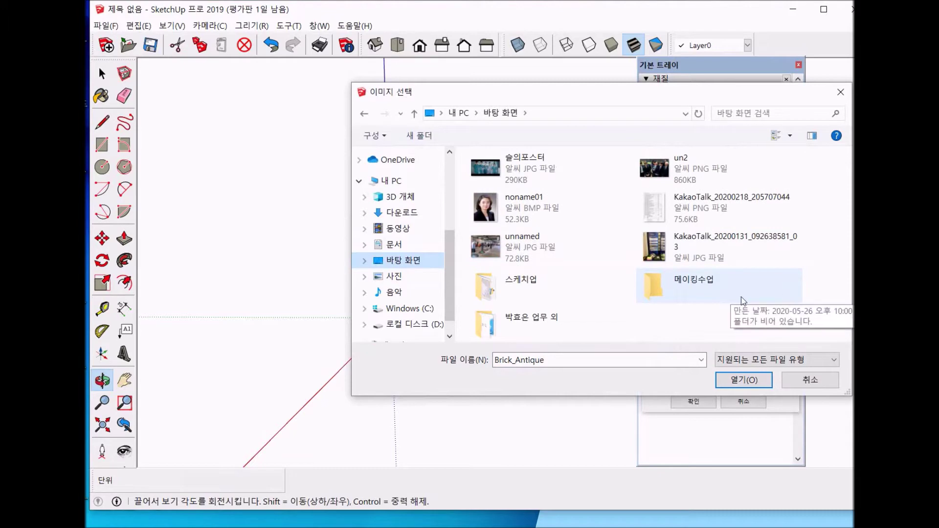
double_click(680, 167)
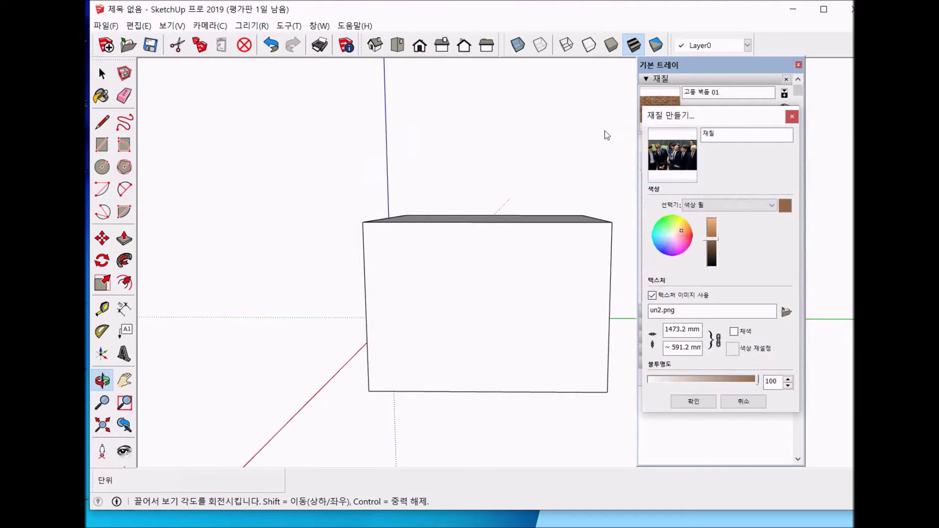
click(694, 406)
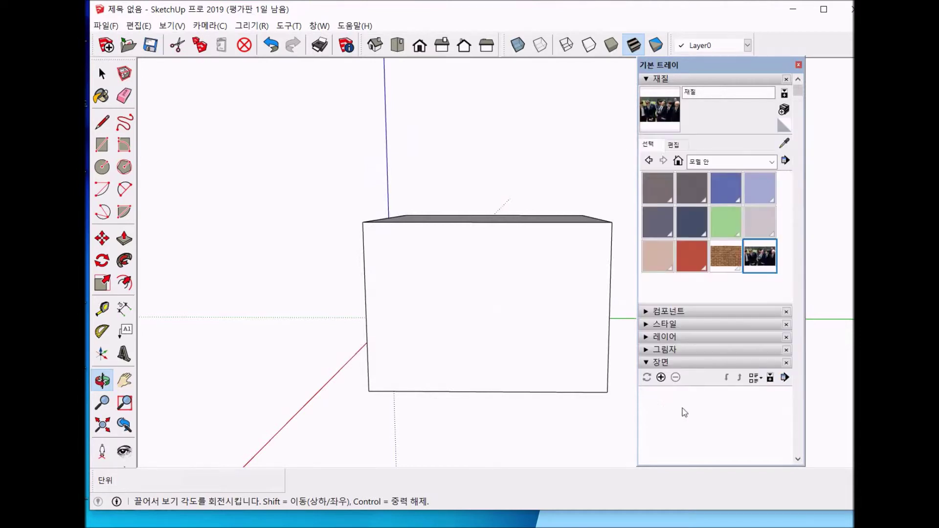
Paint the box's blank side face with the new un2.png material and move the tray clear of the model
click(762, 264)
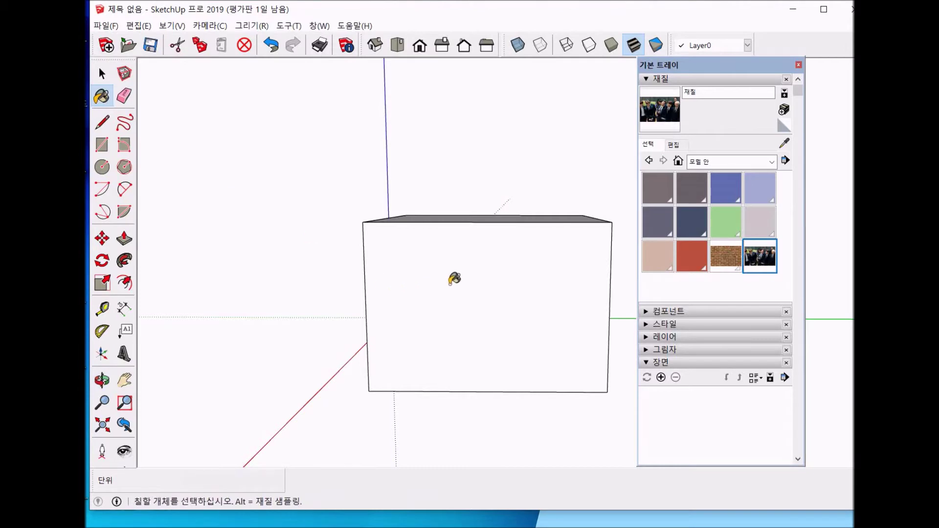
click(494, 284)
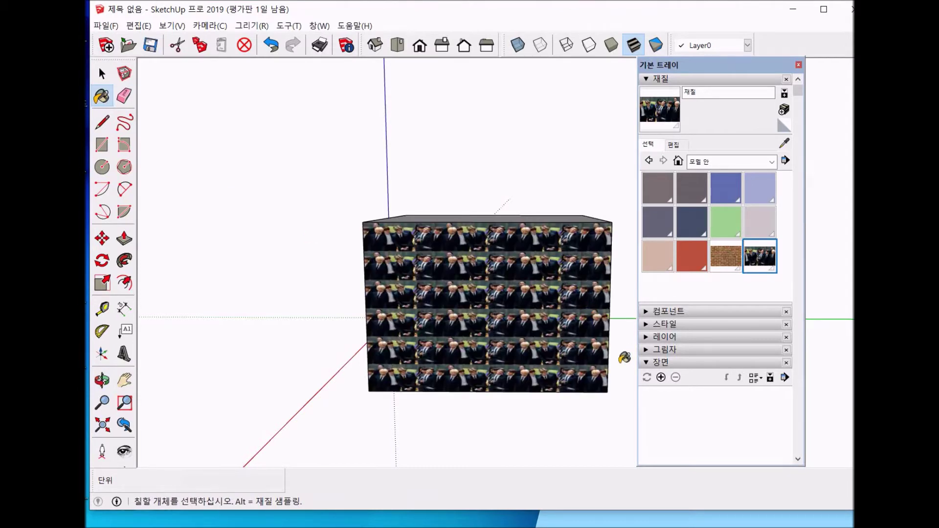
drag(784, 72, 831, 71)
Start positioning the image texture on the painted side face and scale it up considerably
right_click(518, 299)
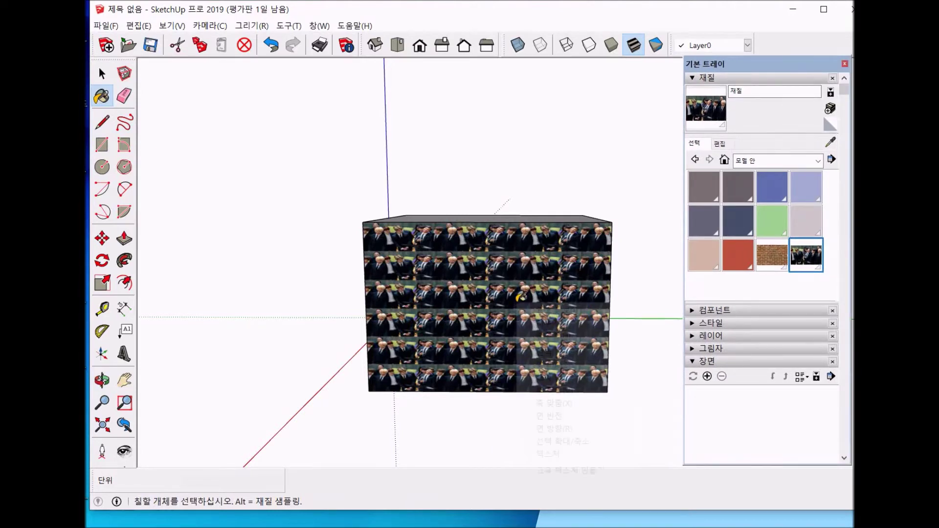
mouse_move(559, 455)
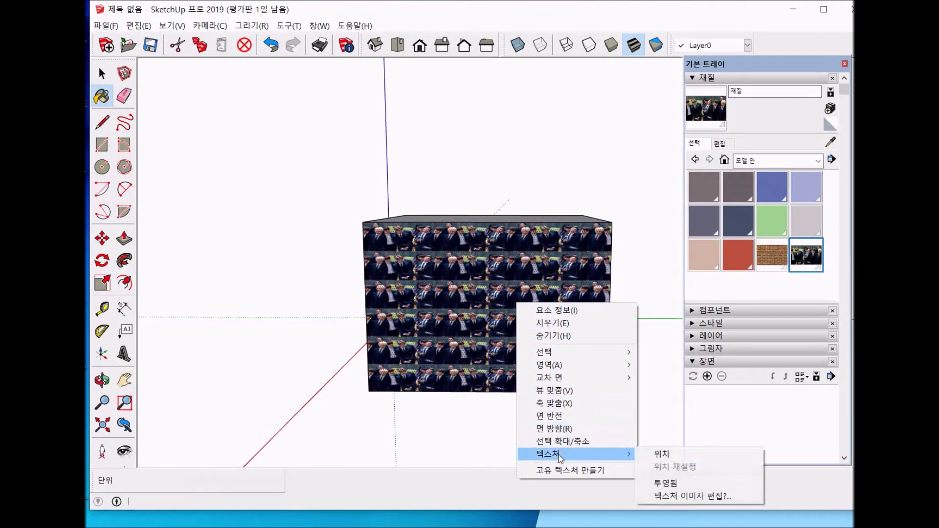
click(688, 455)
drag(466, 272, 465, 229)
drag(542, 302, 605, 300)
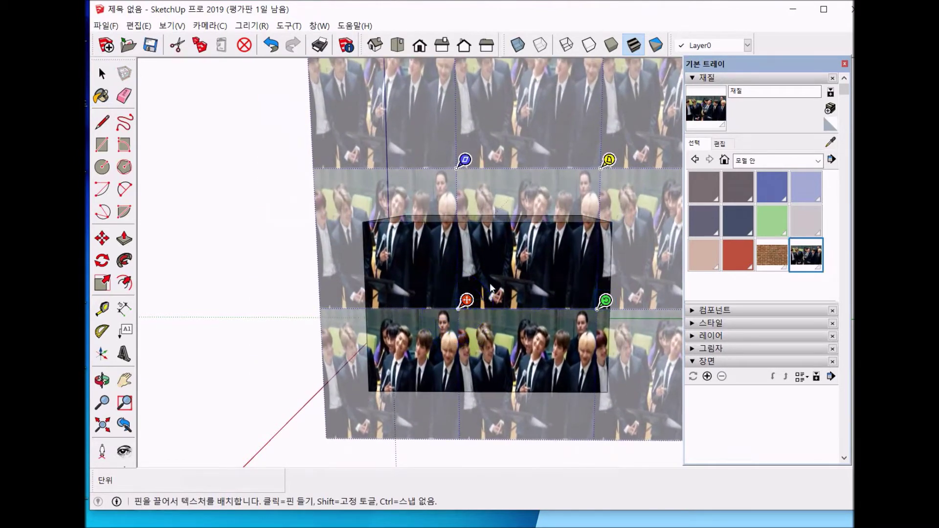
Enlarge the image texture further, keep it level, and shift it so one tile starts at the face's upper-left corner
drag(471, 303, 515, 352)
drag(650, 350, 674, 352)
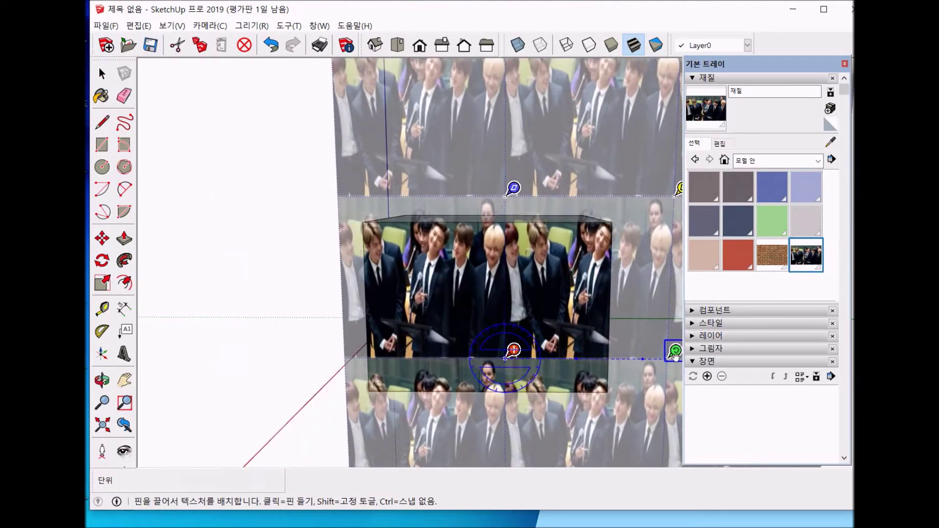
mouse_move(564, 322)
mouse_down()
mouse_move(591, 336)
mouse_move(570, 336)
mouse_up()
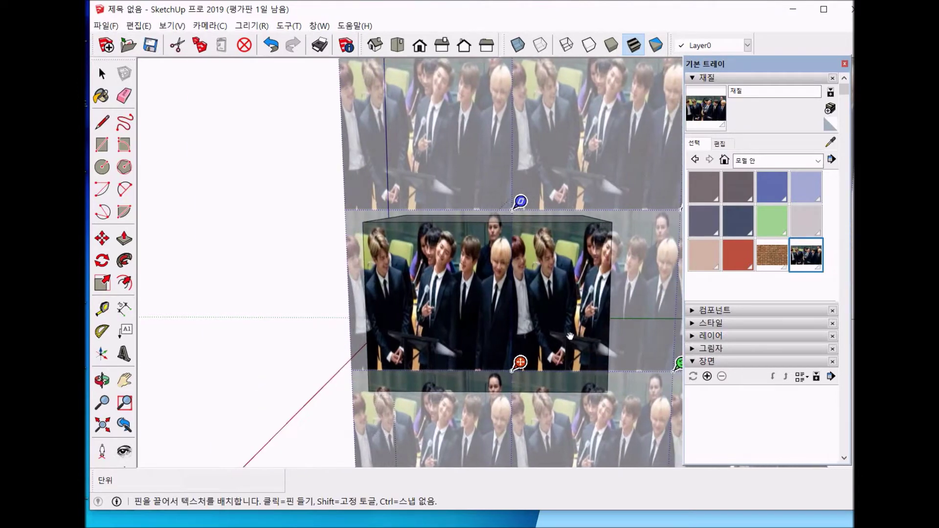
drag(678, 363, 733, 358)
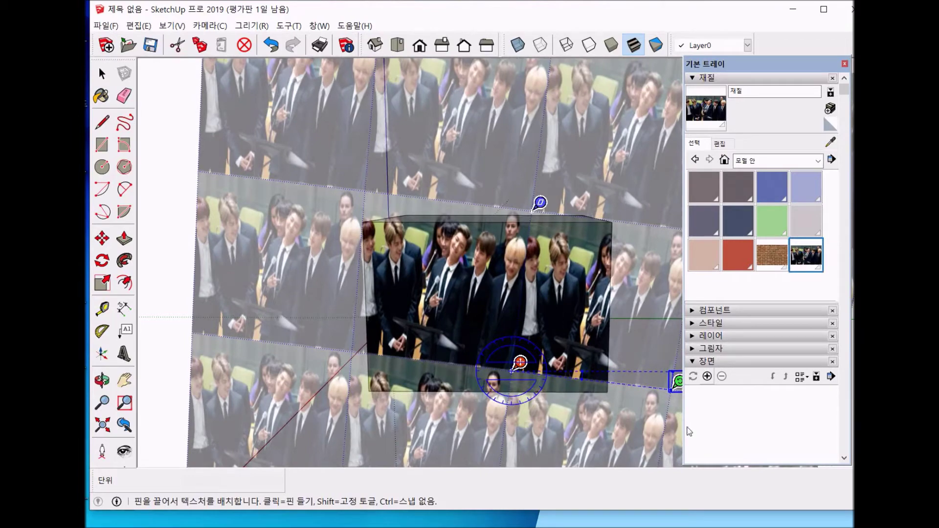
mouse_move(673, 353)
mouse_down()
mouse_move(520, 141)
mouse_move(637, 254)
mouse_move(668, 362)
mouse_move(625, 351)
mouse_move(611, 374)
mouse_move(628, 354)
mouse_move(664, 366)
mouse_up()
drag(520, 362, 377, 362)
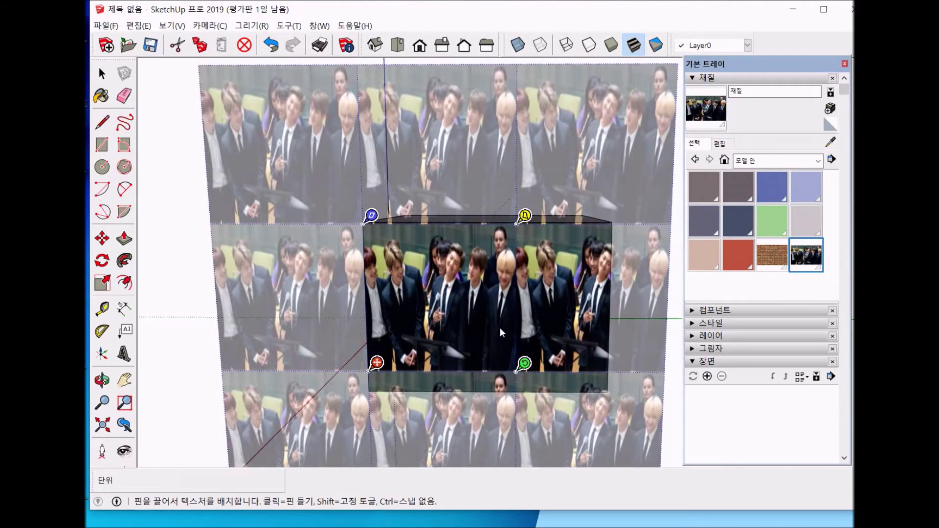
Scale the image texture until a single tile spans the face's full width, align it with the top edge, and finish the texture editing
scroll(500, 328, up, 5)
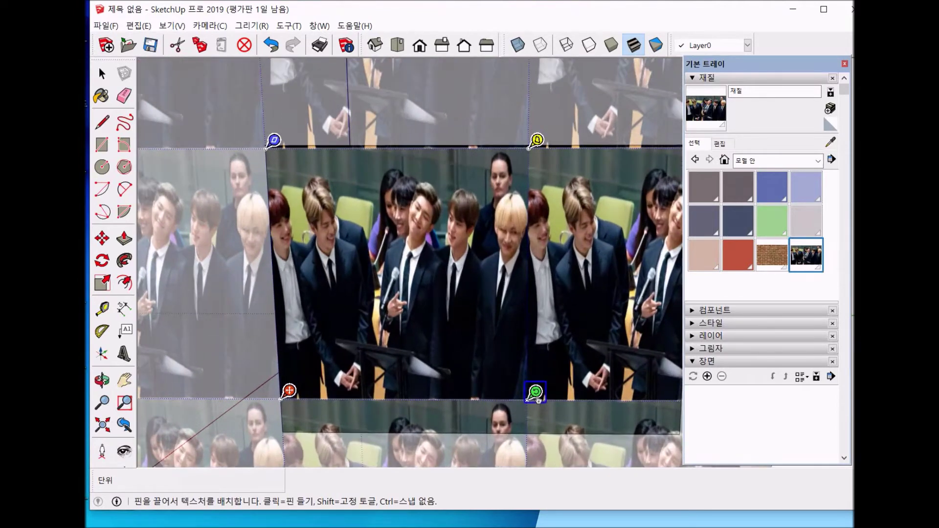
drag(537, 399, 610, 394)
drag(459, 331, 460, 395)
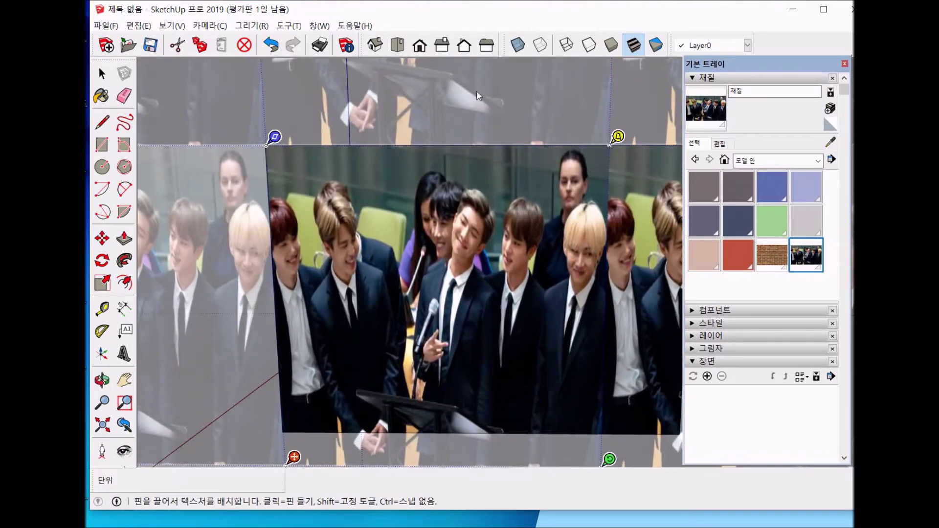
scroll(476, 90, down, 3)
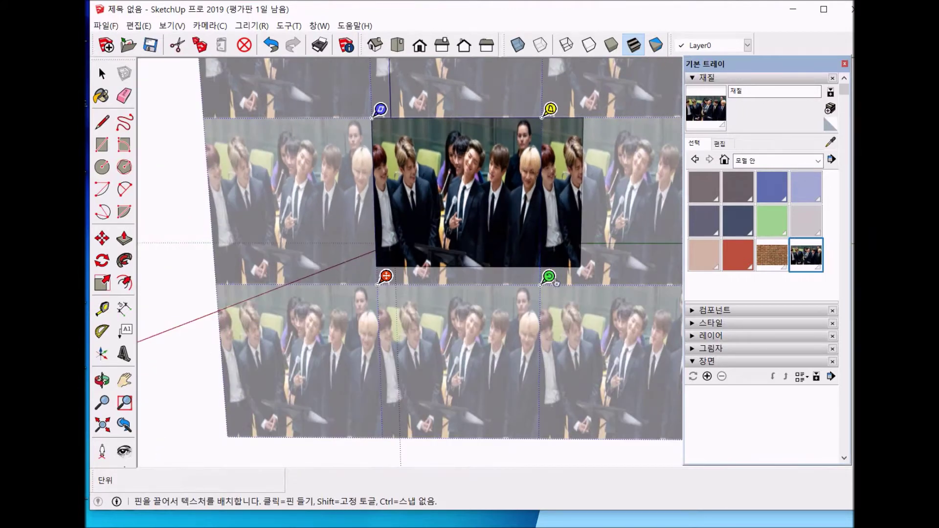
drag(548, 276, 587, 282)
drag(488, 189, 487, 228)
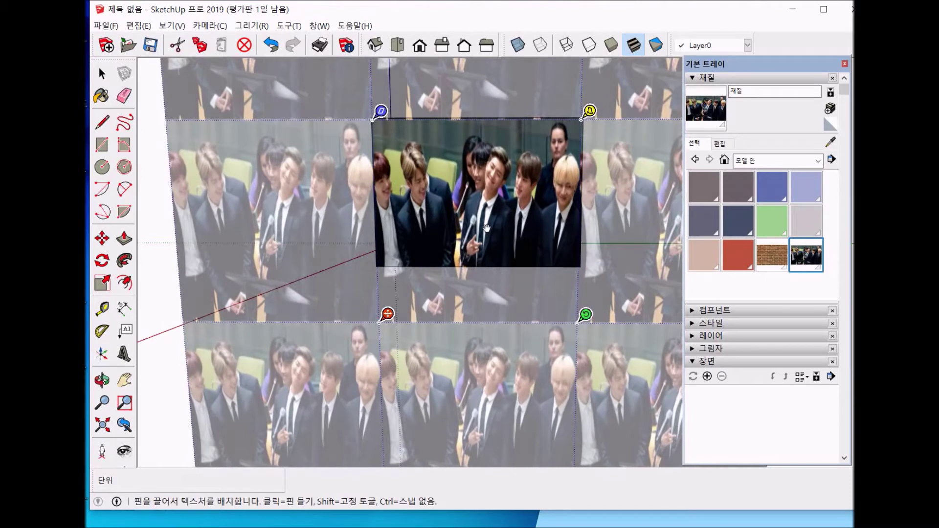
click(162, 200)
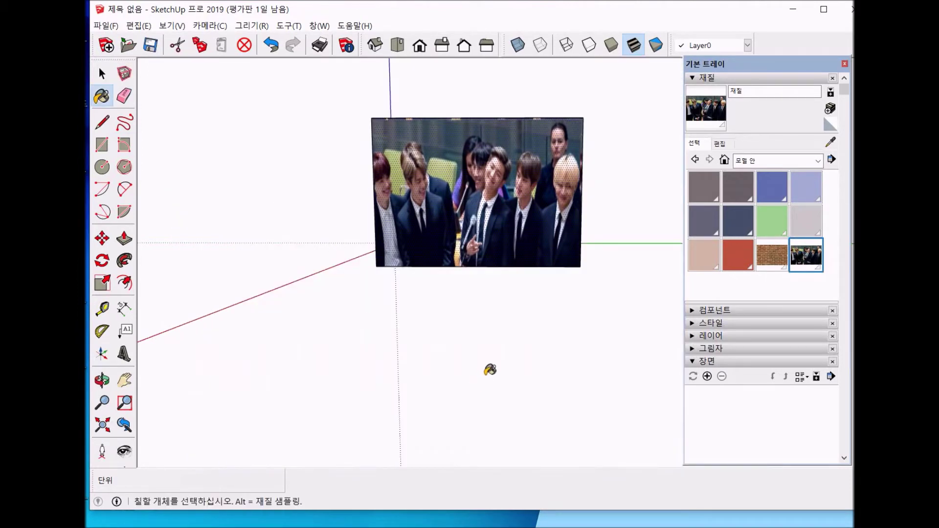
key(space)
click(489, 363)
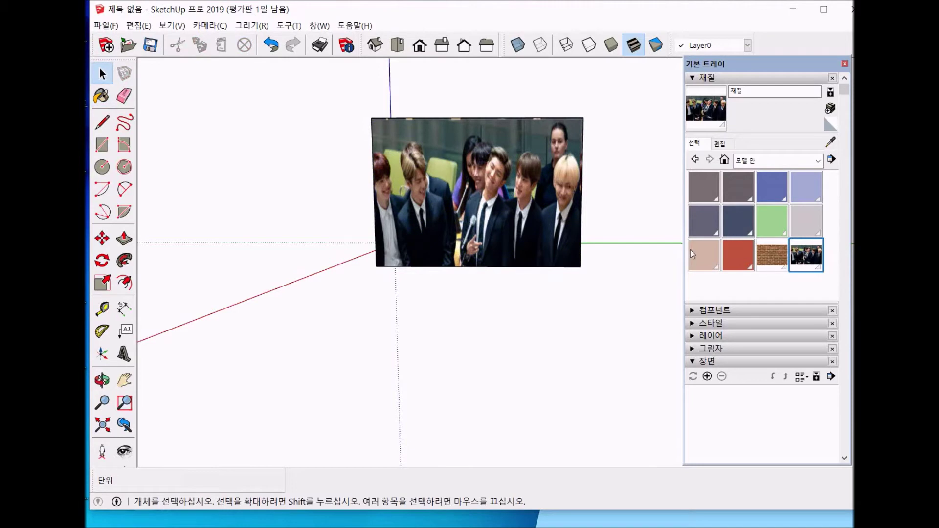
Try repainting the fitted side face with the un2 image material, and undo the repaint
click(820, 257)
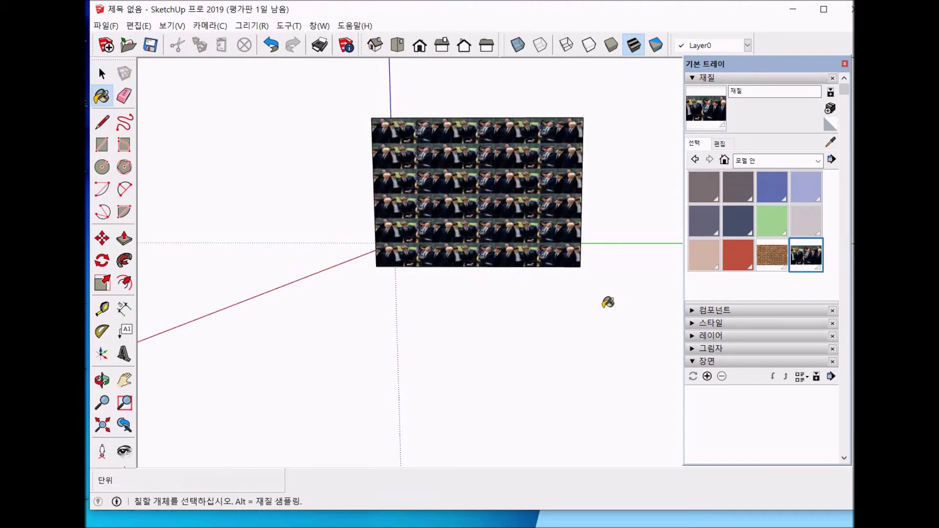
key(ctrl+z)
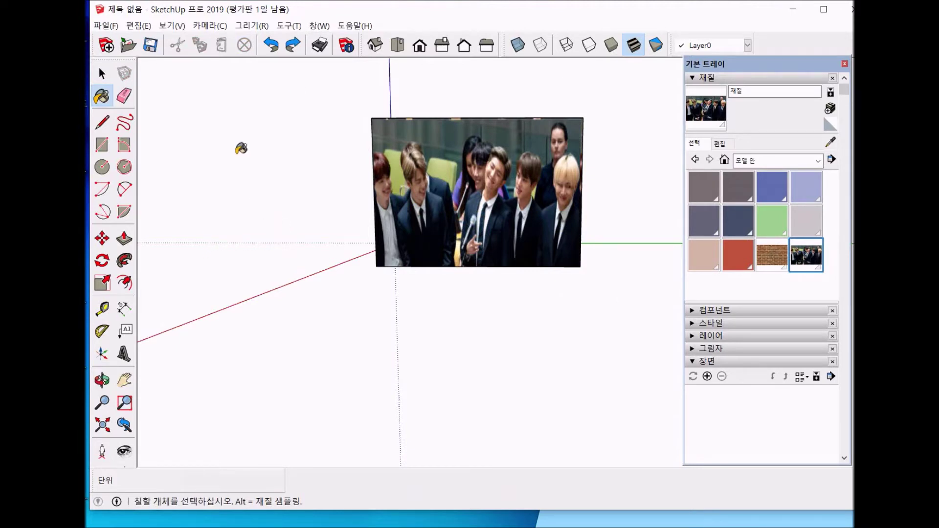
Import 슬의포스터.jpg as an image and place it on the box's blank side face, starting from the face's lower-left corner
key(o)
drag(574, 269, 369, 315)
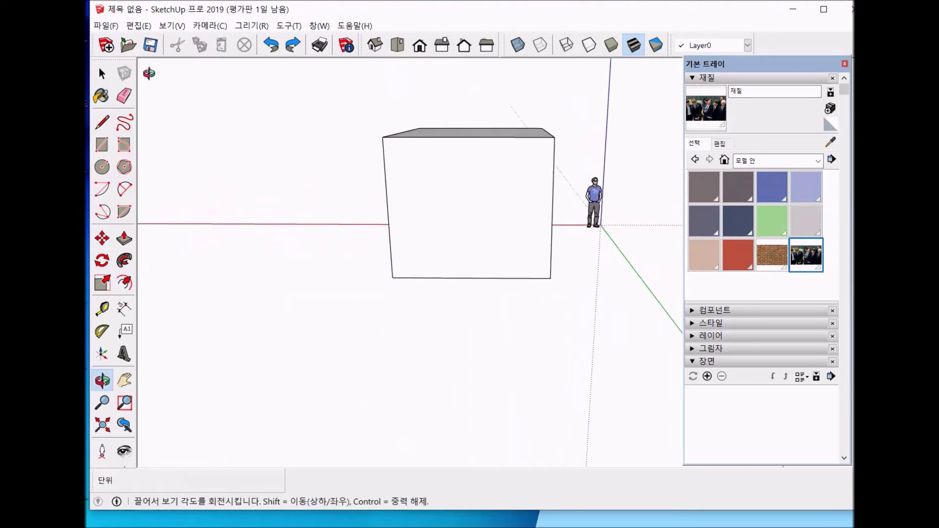
click(107, 26)
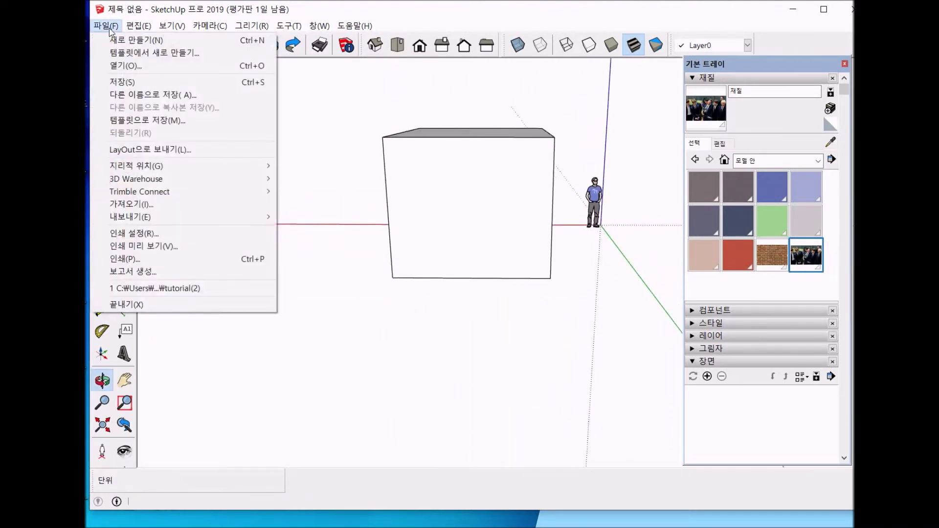
click(157, 208)
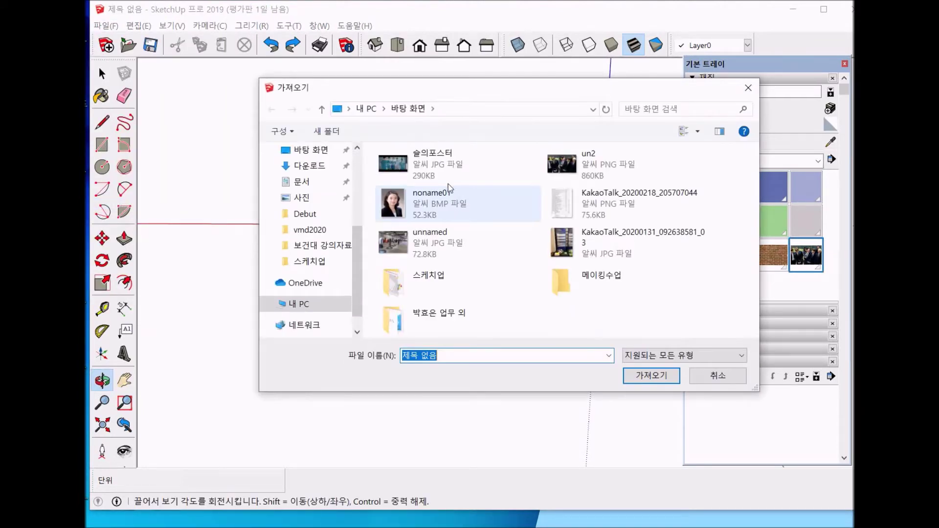
double_click(440, 167)
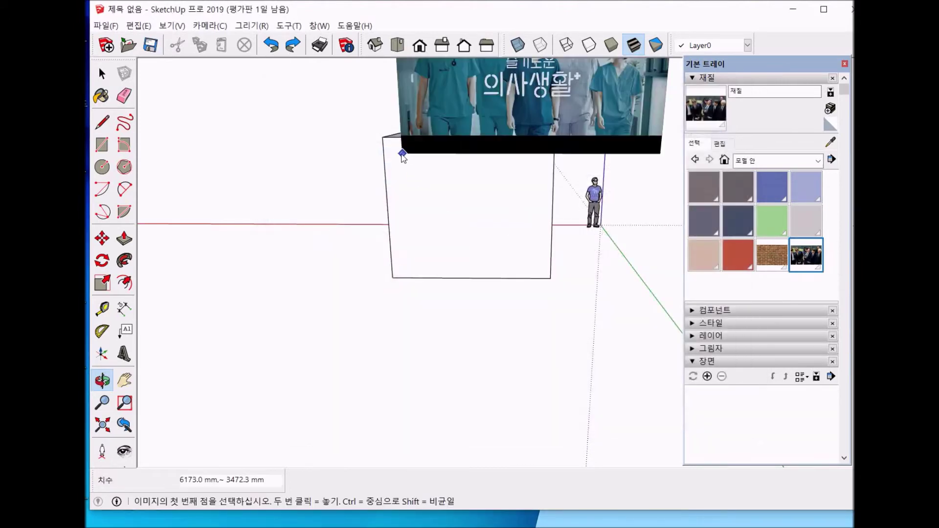
click(393, 278)
click(551, 163)
Scale the imported poster image down from its upper-right corner so its width matches the face, and deselect it
click(528, 205)
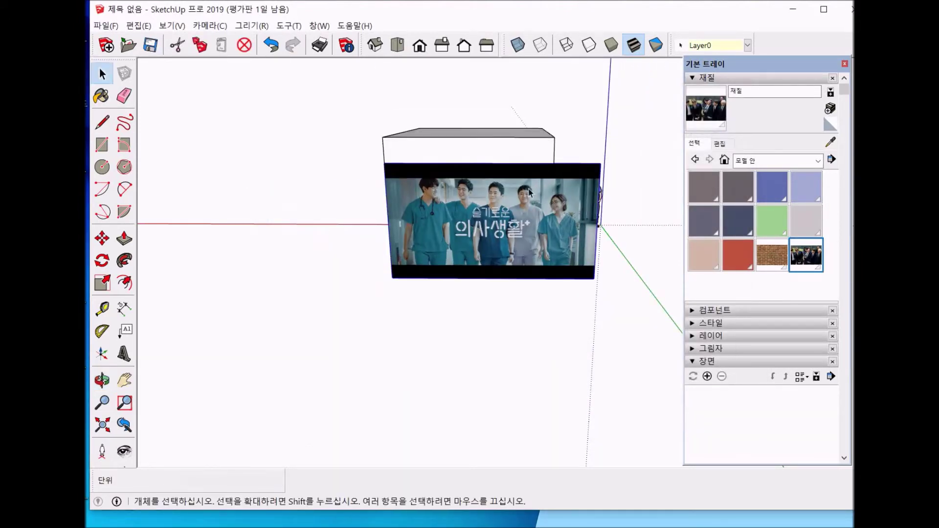
key(s)
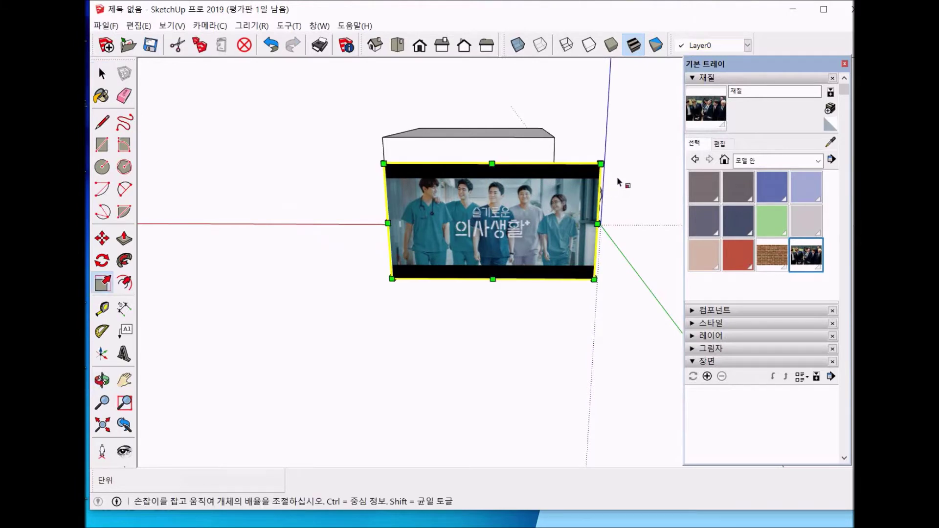
drag(600, 164, 551, 189)
key(space)
key(Escape)
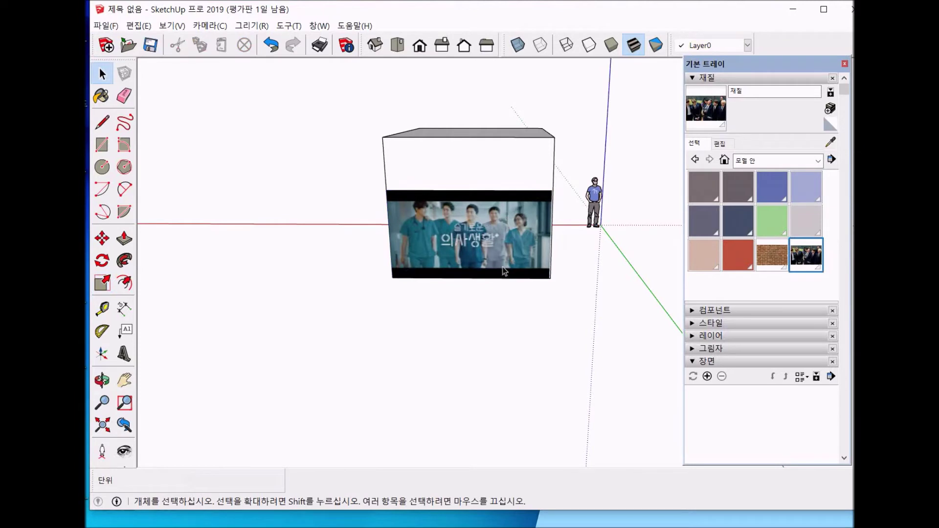
Examine the box from several sides, comparing the imported poster image with the face painted with the un2 image texture
middle_drag(439, 319, 501, 322)
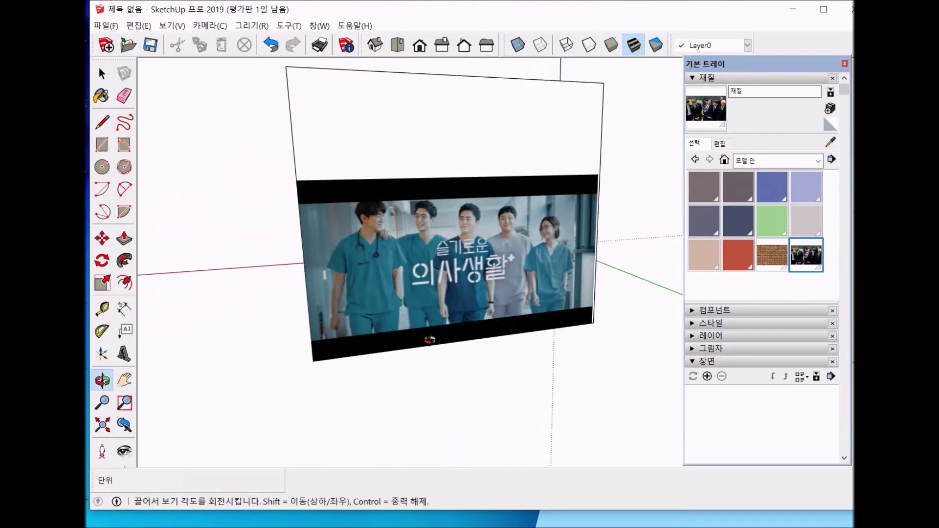
middle_drag(256, 318, 315, 96)
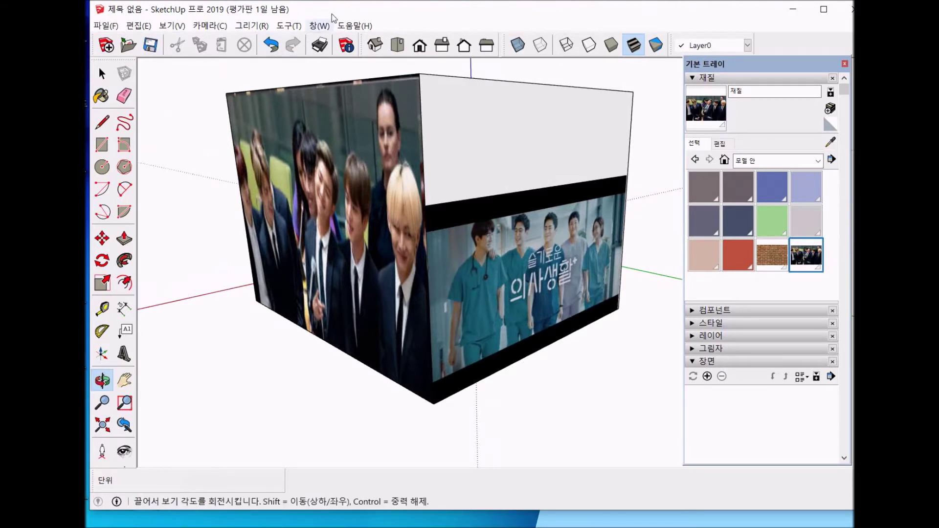
drag(351, 309, 399, 139)
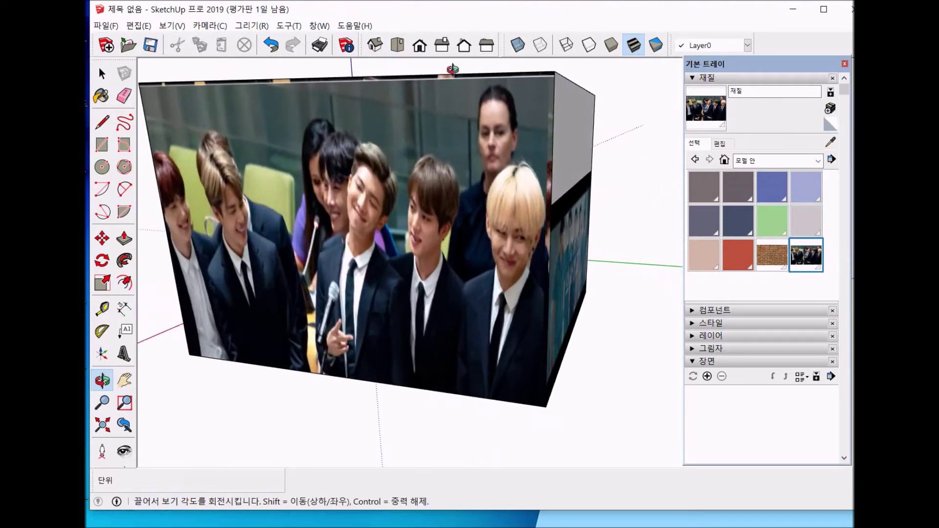
drag(586, 399, 401, 272)
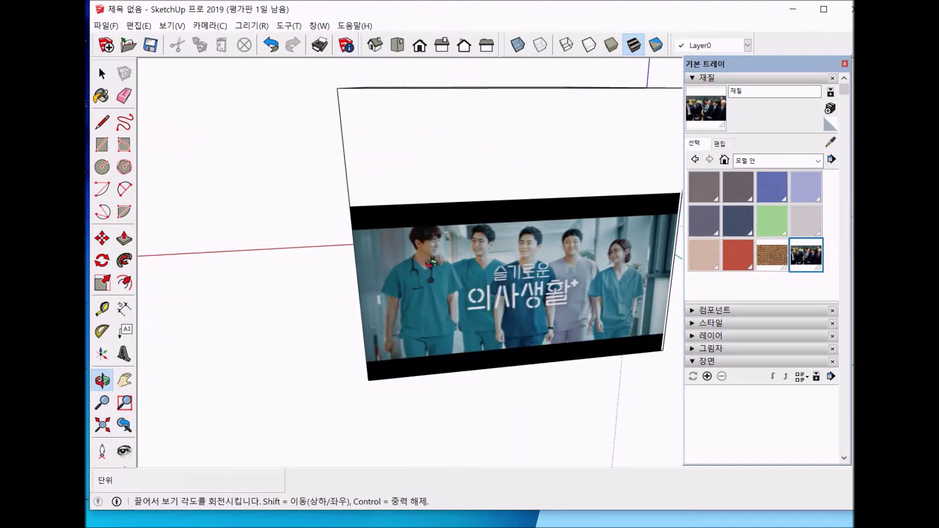
drag(310, 295, 414, 329)
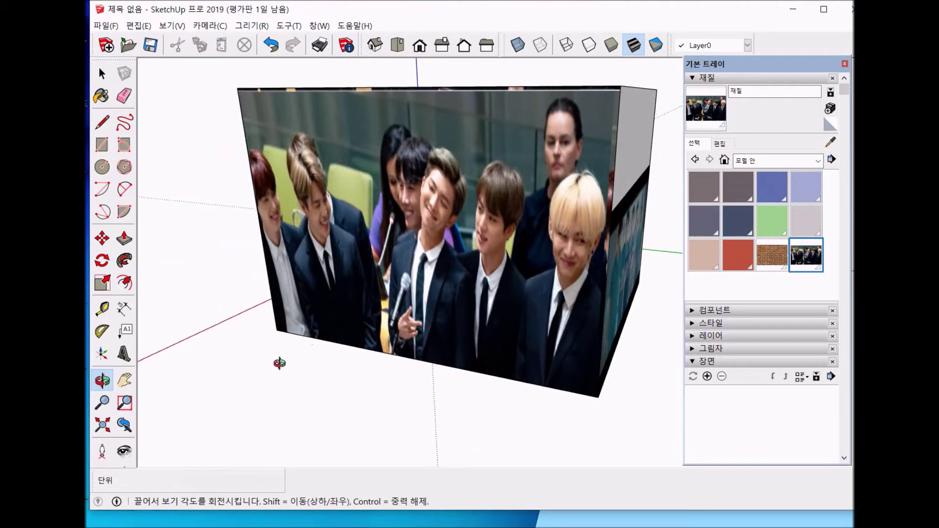
drag(273, 369, 281, 358)
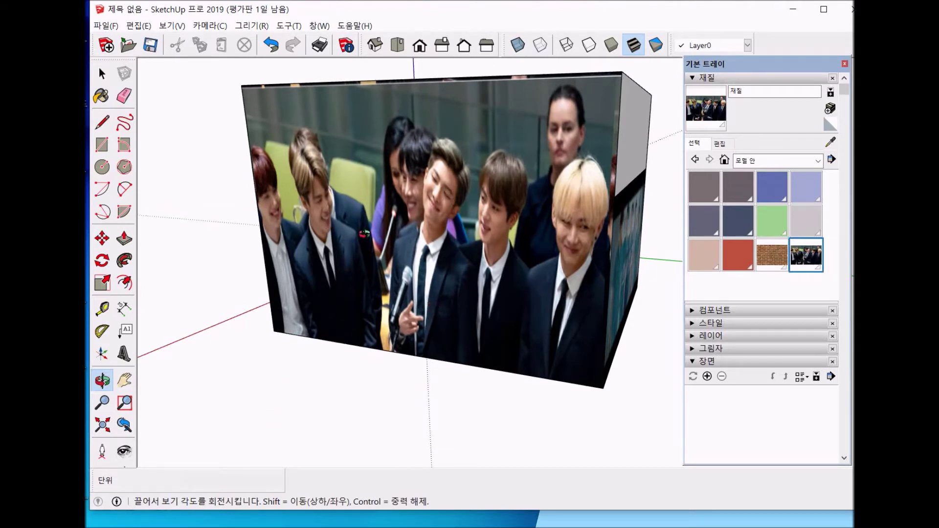
drag(611, 326, 478, 368)
drag(361, 360, 418, 371)
drag(326, 318, 459, 340)
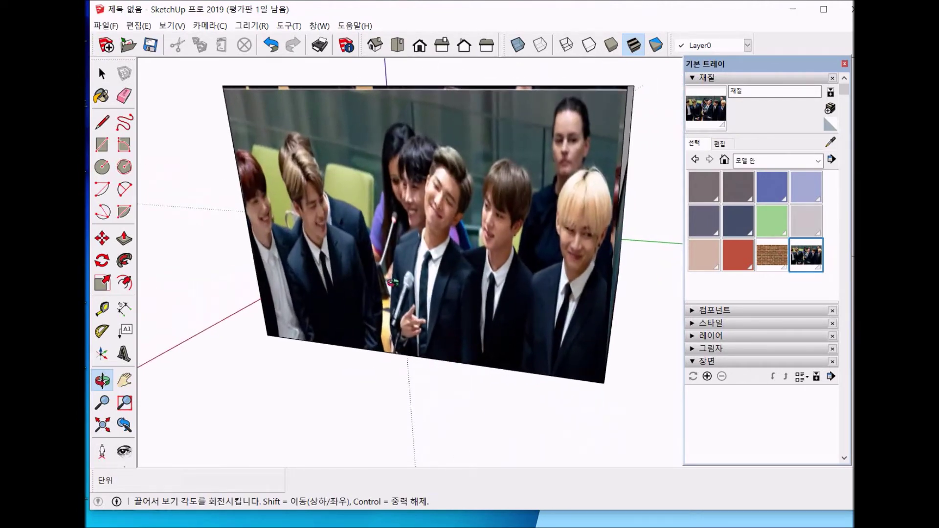
drag(384, 282, 332, 387)
key(space)
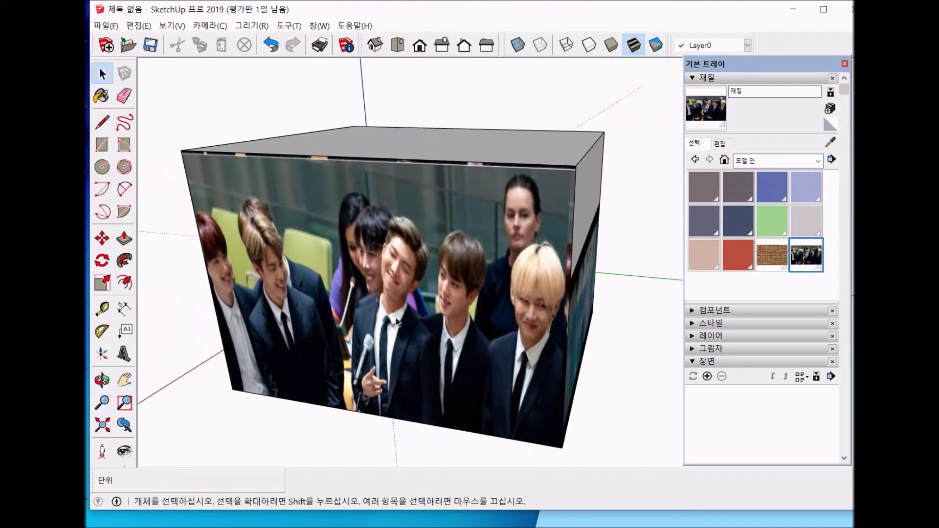
Repaint the un2 image face with the Marc_Skin material and delete the imported poster image from the adjacent face
click(713, 245)
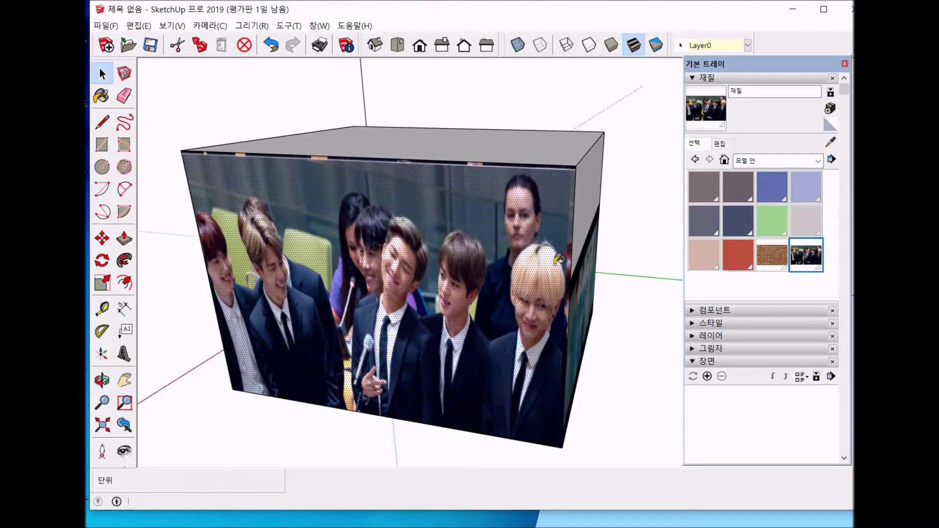
click(540, 268)
key(space)
middle_drag(568, 301, 508, 327)
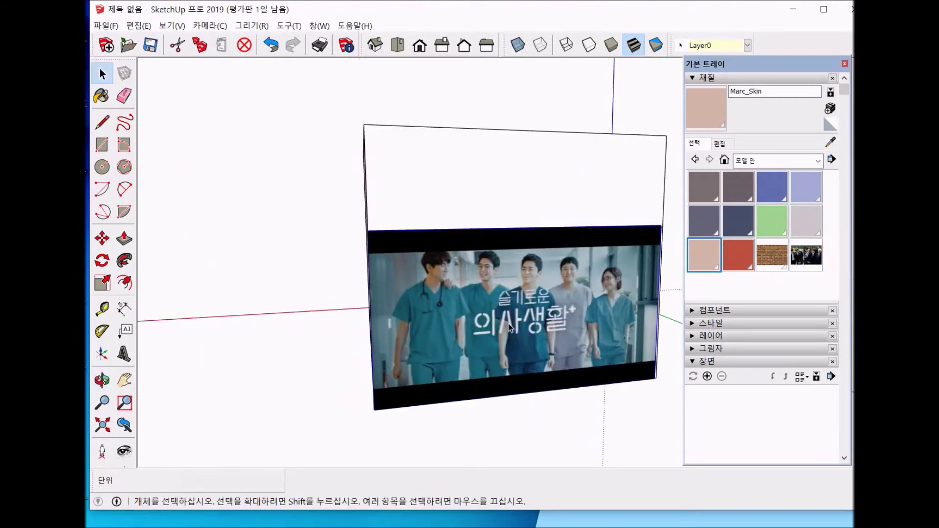
key(Delete)
Start a new material with 슬의포스터.jpg as its texture image
mouse_move(370, 341)
middle_down()
mouse_move(367, 331)
mouse_move(378, 348)
mouse_move(451, 331)
mouse_move(530, 344)
middle_up()
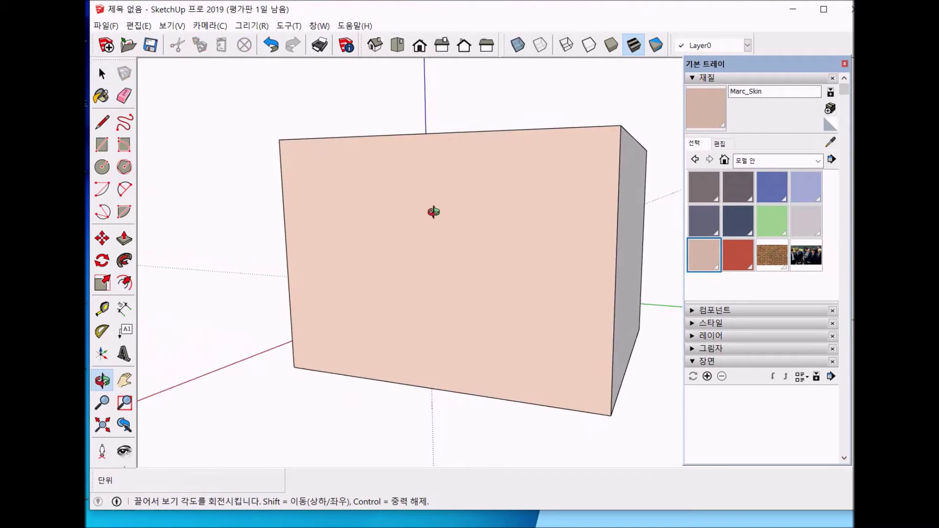
middle_drag(446, 207, 486, 234)
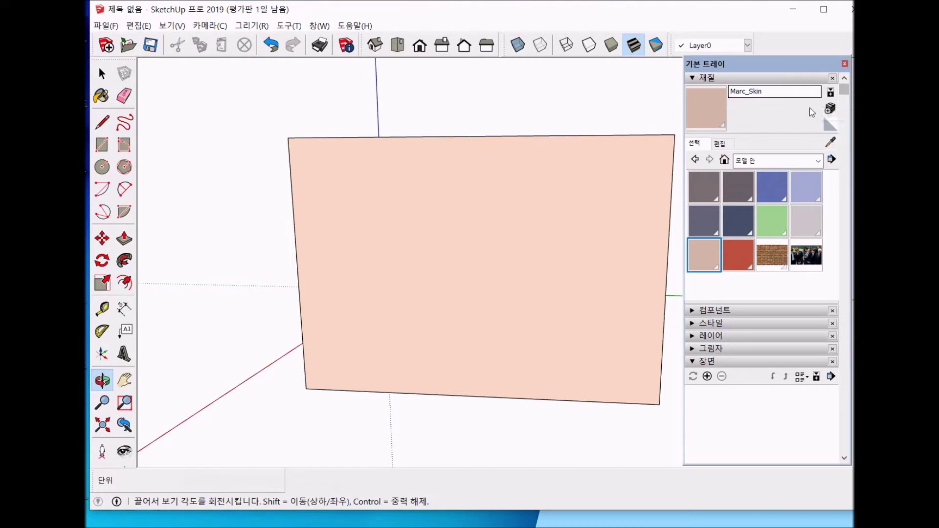
click(830, 109)
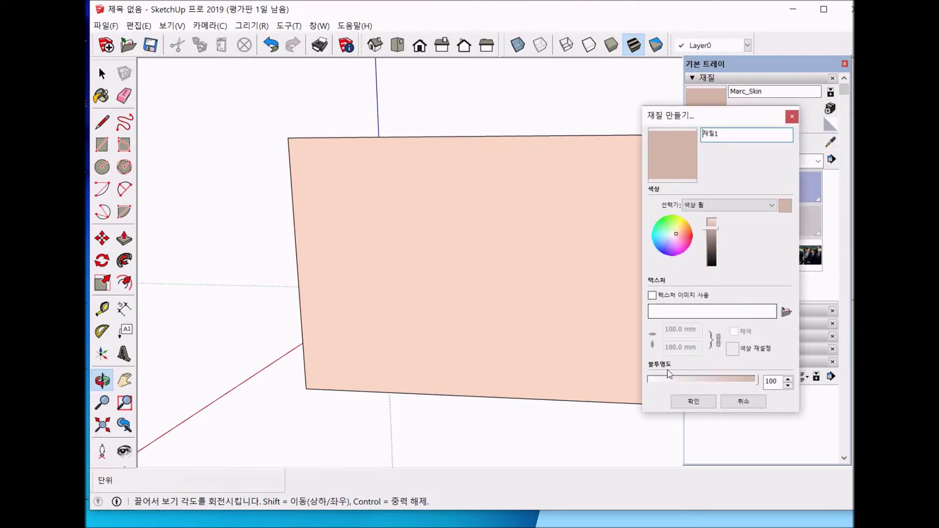
click(786, 313)
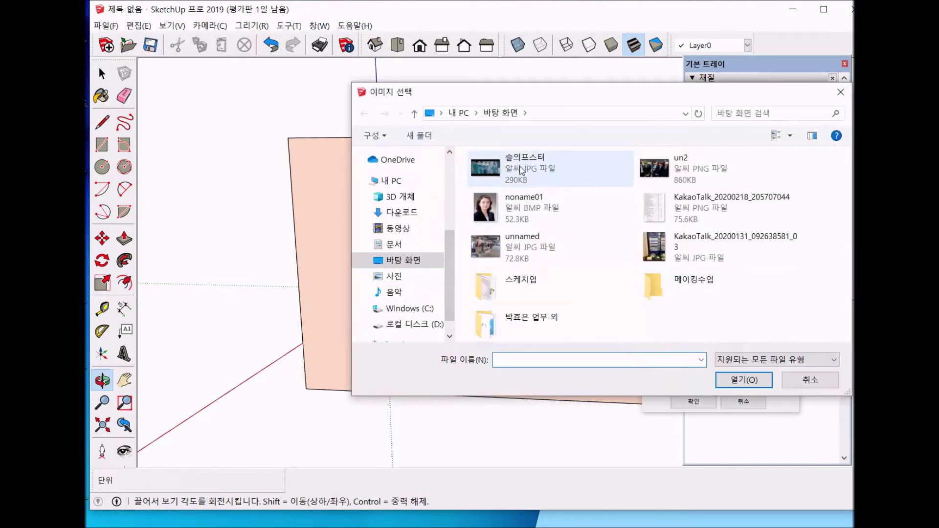
double_click(522, 171)
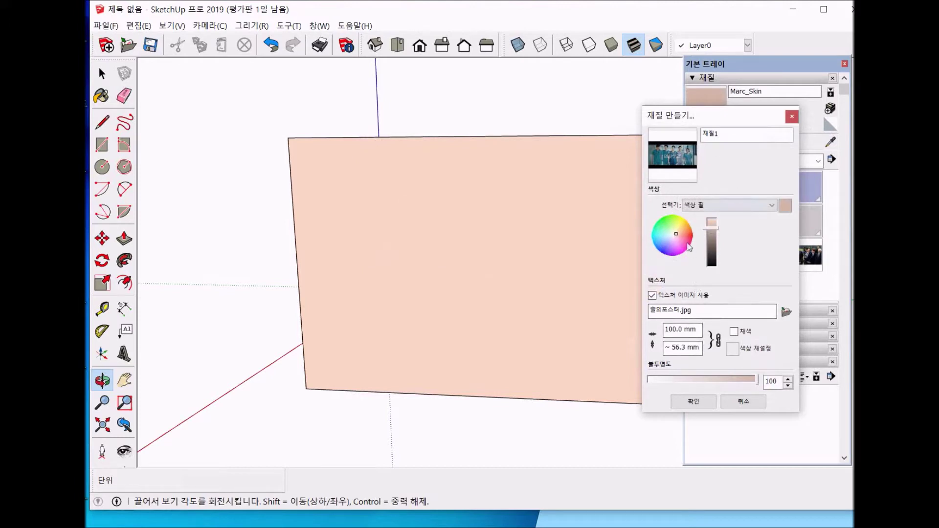
Try different brightness levels and tints on the new material's texture, settle on blue, and create the material
mouse_move(713, 234)
mouse_down()
mouse_move(728, 271)
mouse_move(719, 229)
mouse_move(719, 248)
mouse_up()
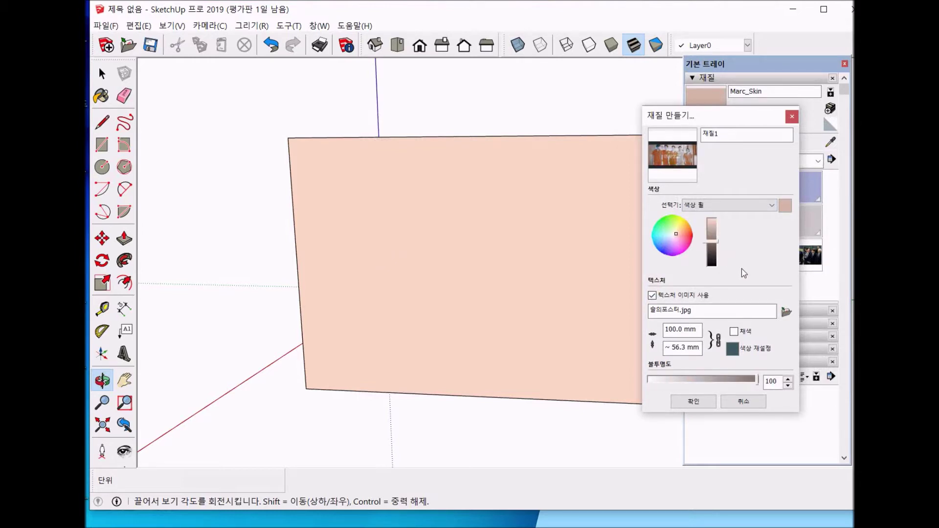
drag(677, 236, 685, 242)
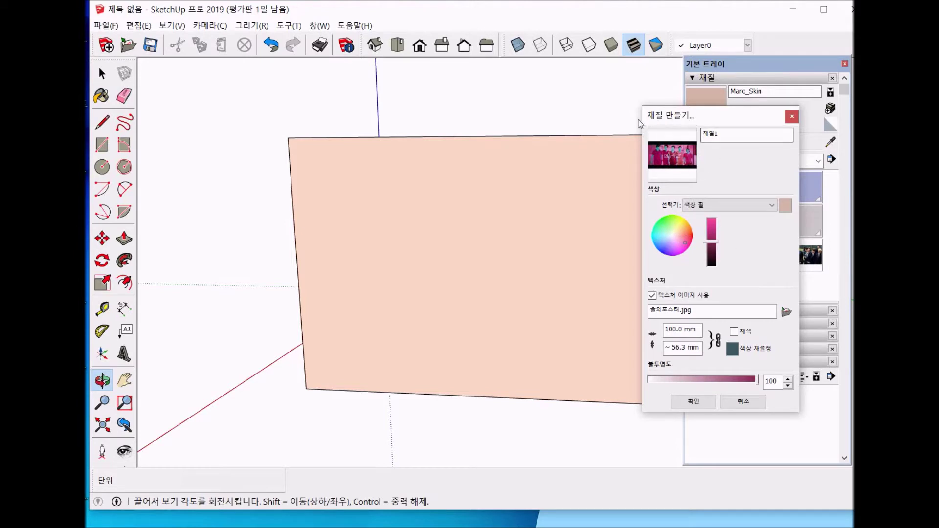
mouse_move(717, 242)
mouse_down()
mouse_move(717, 258)
mouse_move(717, 235)
mouse_move(660, 239)
mouse_up()
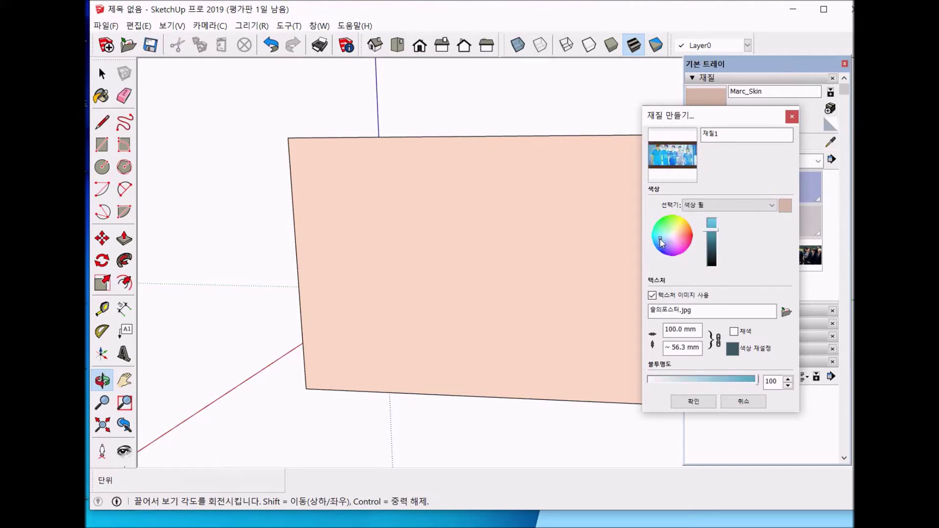
click(711, 237)
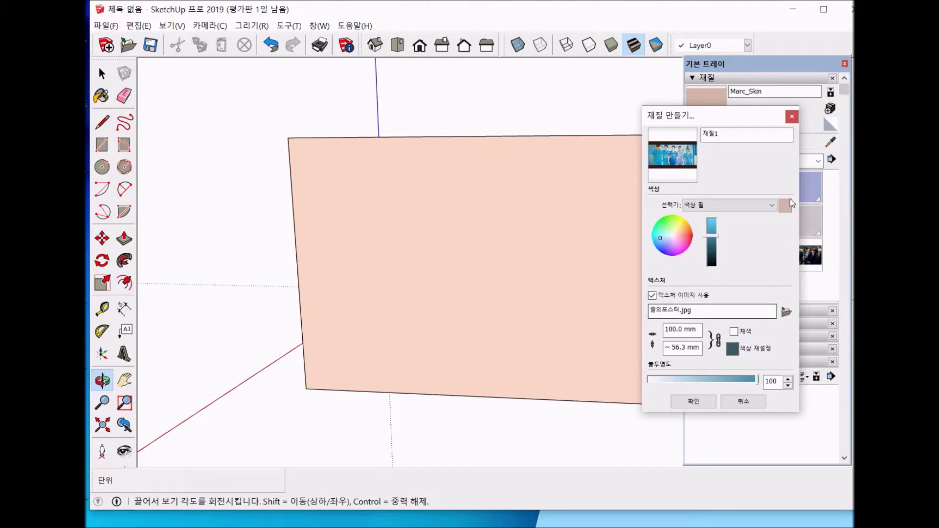
click(701, 402)
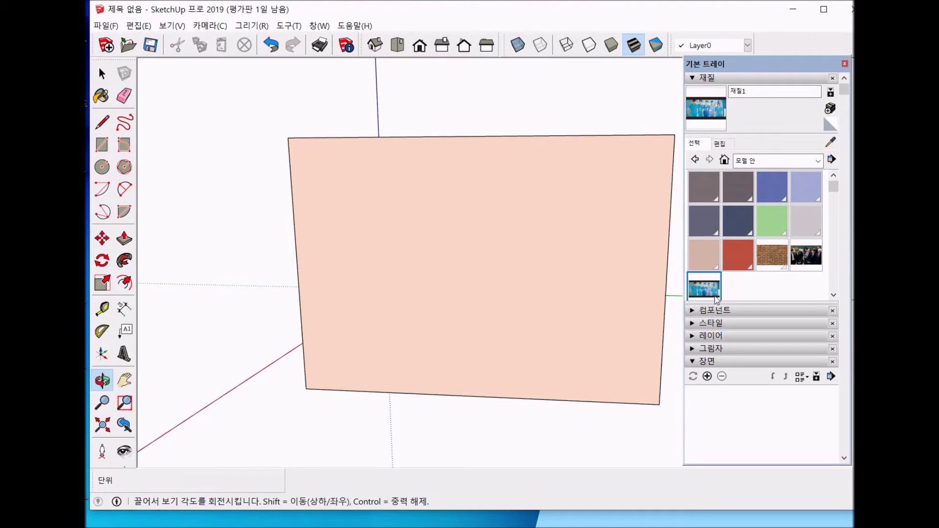
Paint the skin-coloured face with the blue-tinted poster material and start positioning its texture
click(101, 96)
click(605, 405)
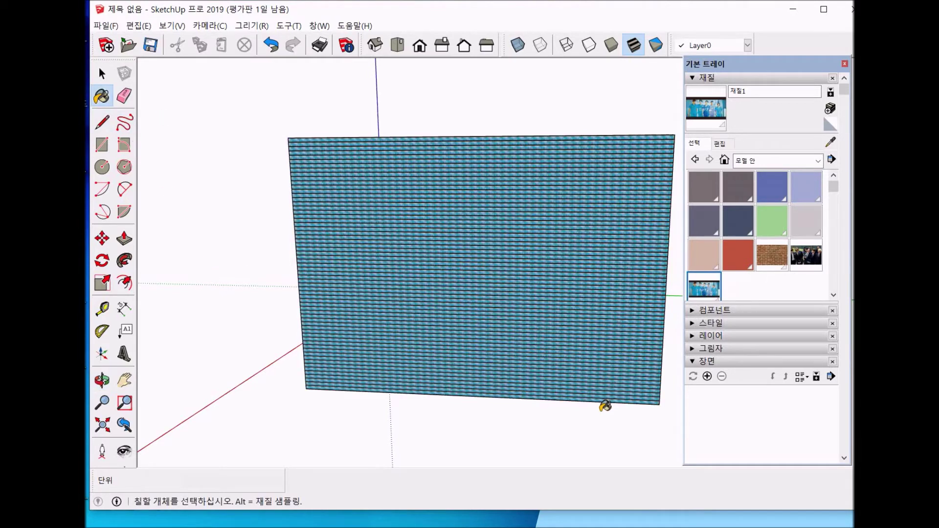
right_click(502, 267)
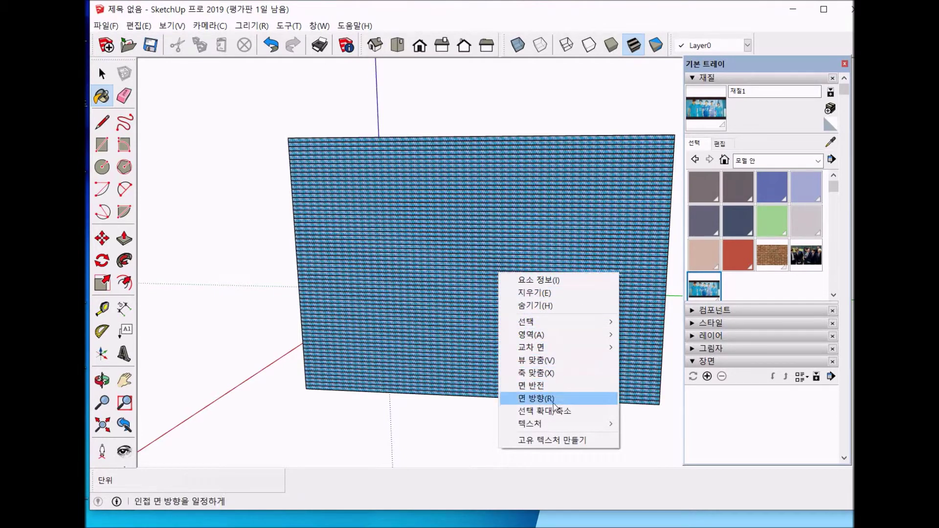
mouse_move(549, 424)
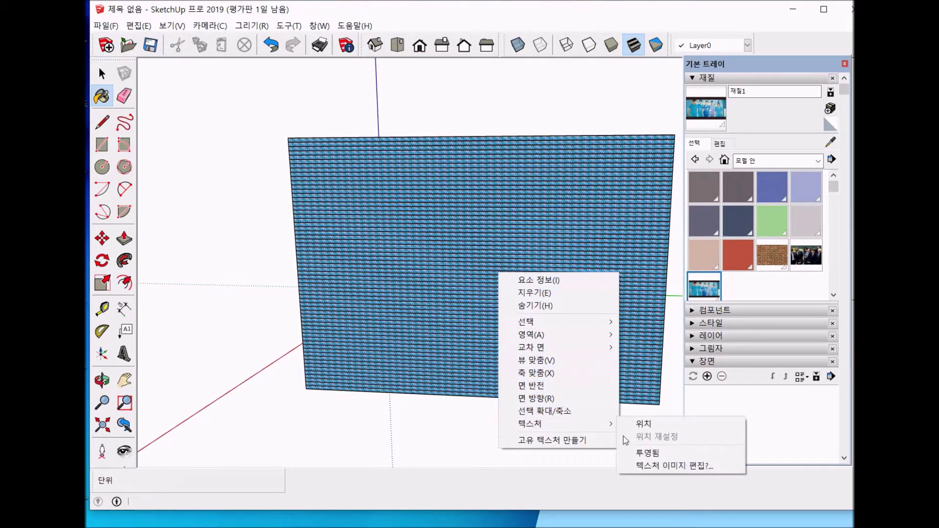
click(651, 430)
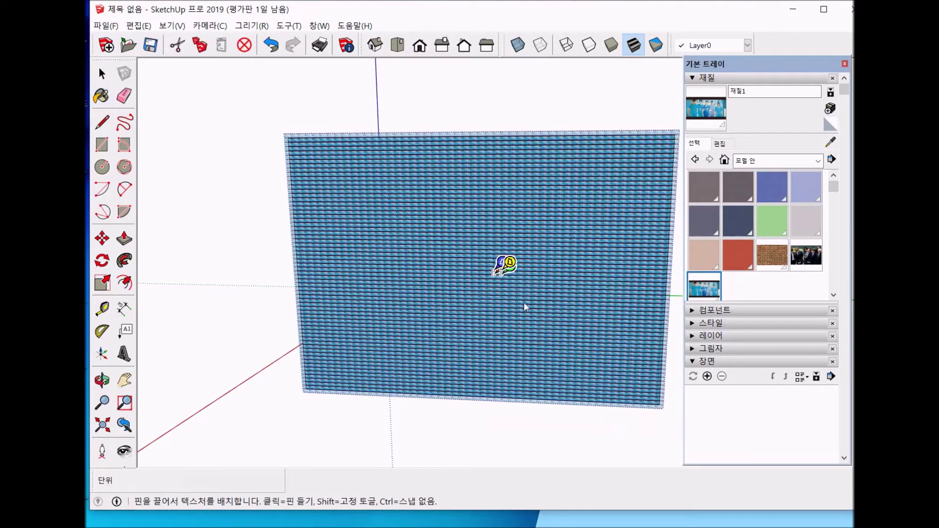
Try to reposition and stretch the poster texture with its pins, cancel the positioning, and undo the face's painting
drag(489, 266, 444, 258)
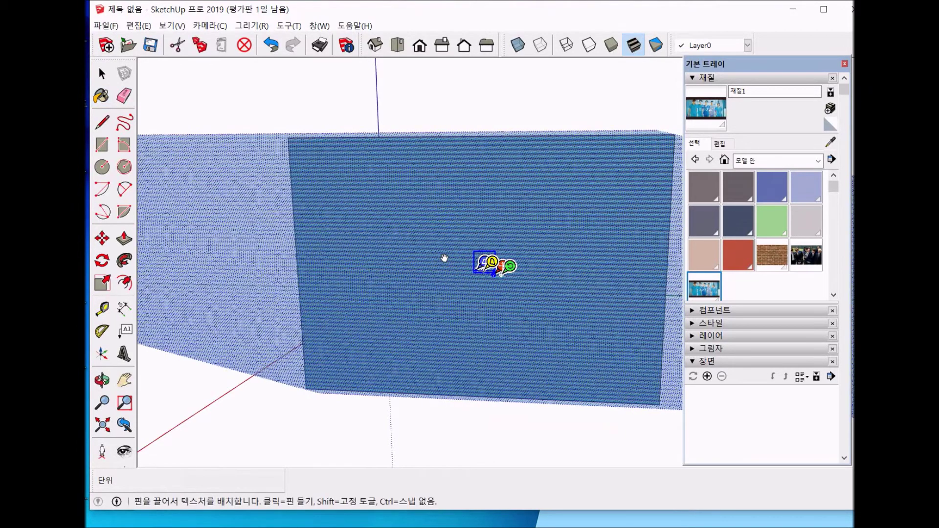
drag(510, 267, 551, 267)
key(Escape)
key(ctrl+z)
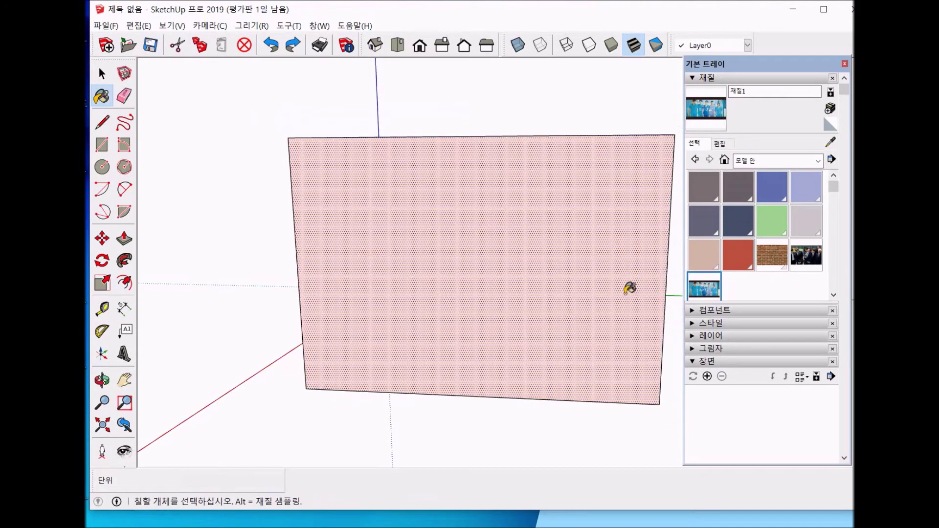
Repaint the skin-coloured face with the blue-tinted poster material and open its texture for positioning
click(500, 280)
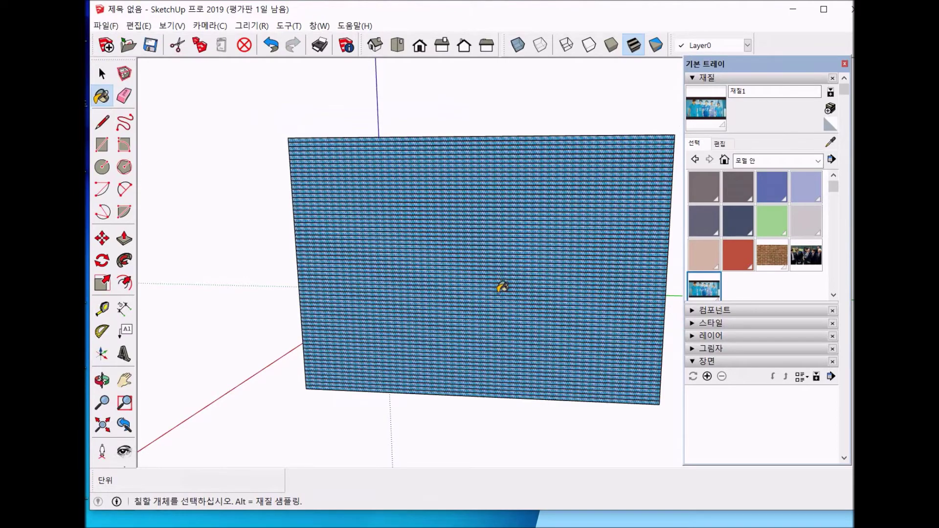
right_click(499, 293)
mouse_move(606, 445)
click(641, 444)
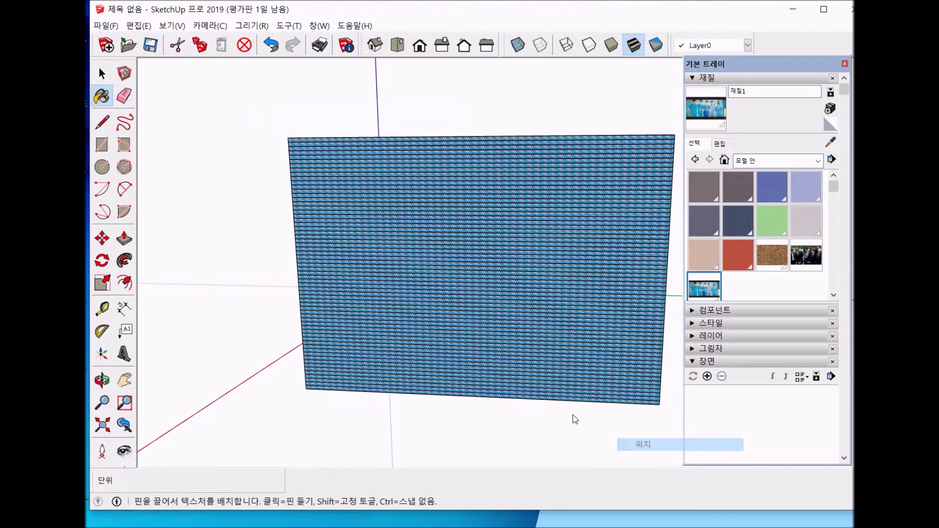
Enlarge the tiny poster tiles with the scale/rotate pin until about five rows cover the face
scroll(521, 336, up, 5)
drag(475, 223, 591, 238)
scroll(589, 240, down, 2)
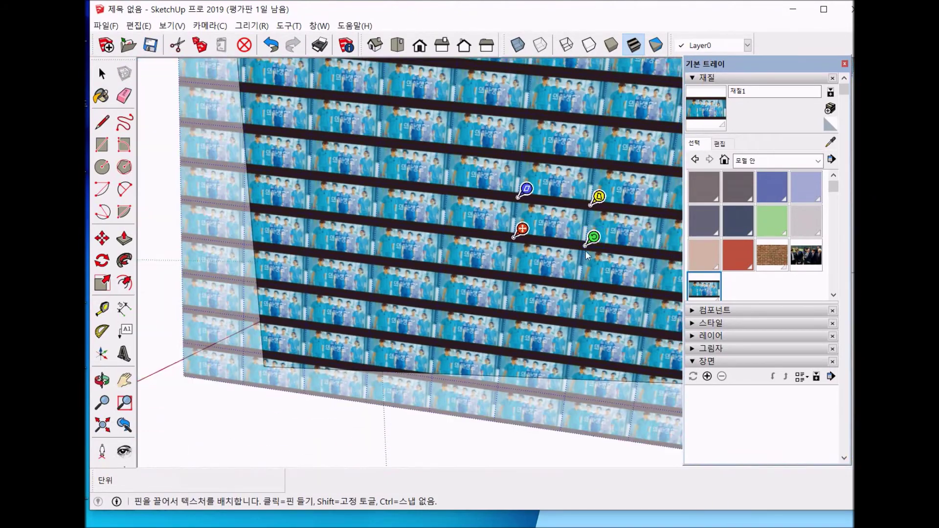
scroll(594, 239, up, 2)
drag(632, 241, 649, 233)
scroll(562, 245, down, 3)
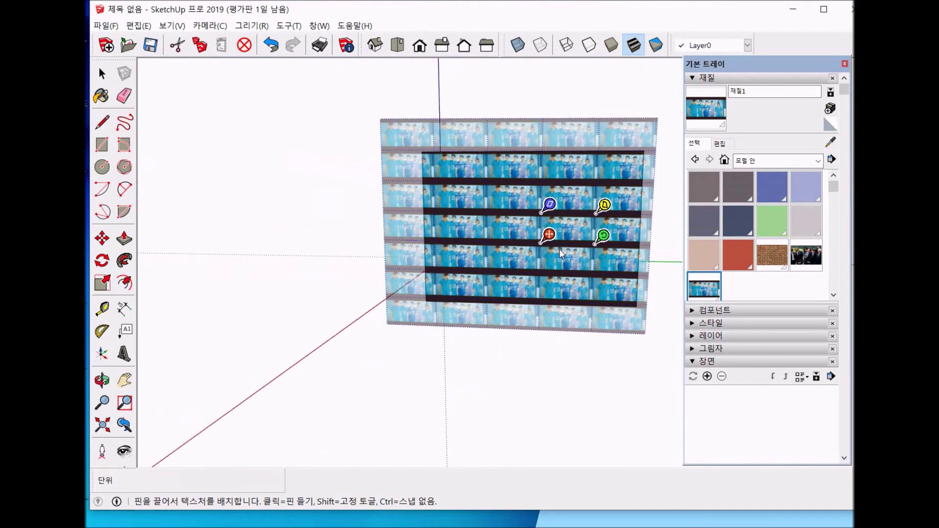
Scale, stretch and shift the poster texture with its pins to fit two columns by three rows on the face, and finish positioning
drag(603, 236, 651, 237)
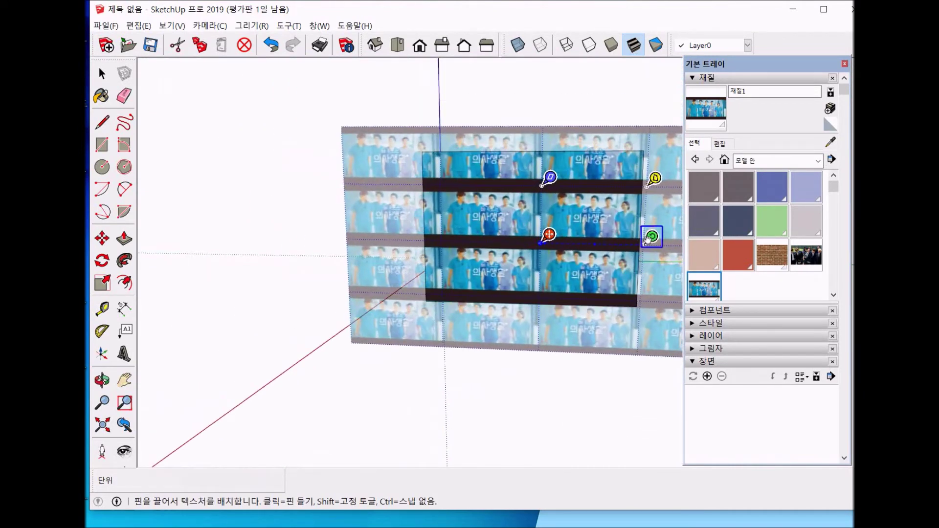
mouse_move(548, 180)
mouse_down()
mouse_move(536, 187)
mouse_move(545, 182)
mouse_move(544, 196)
mouse_up()
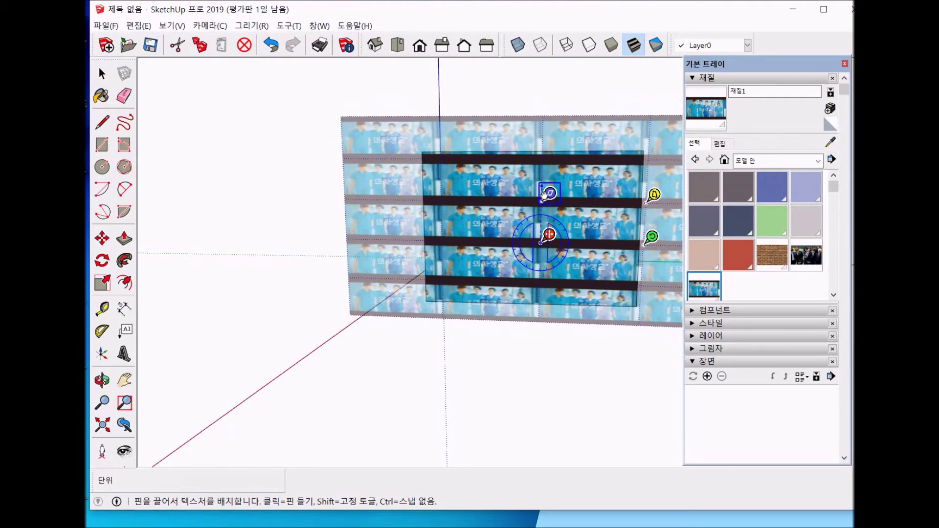
mouse_move(645, 239)
mouse_down()
mouse_move(635, 234)
mouse_move(658, 239)
mouse_up()
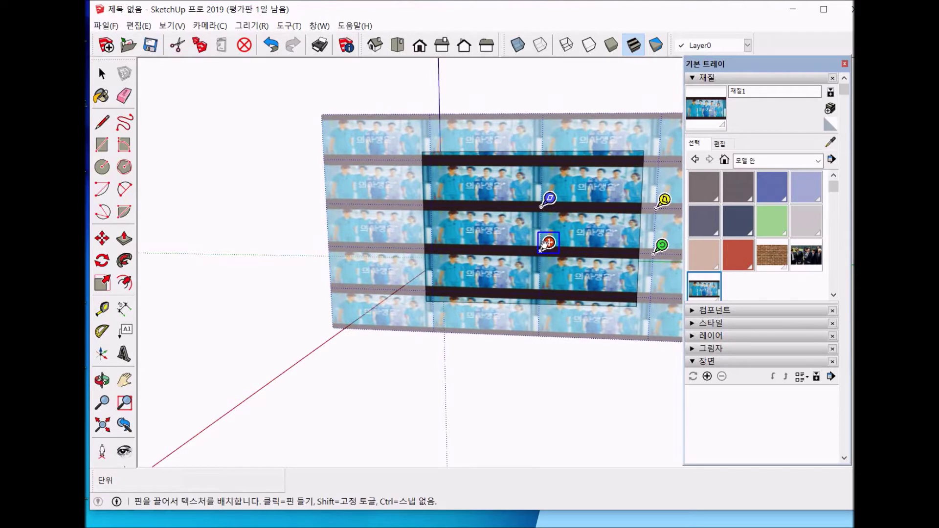
drag(662, 244, 668, 241)
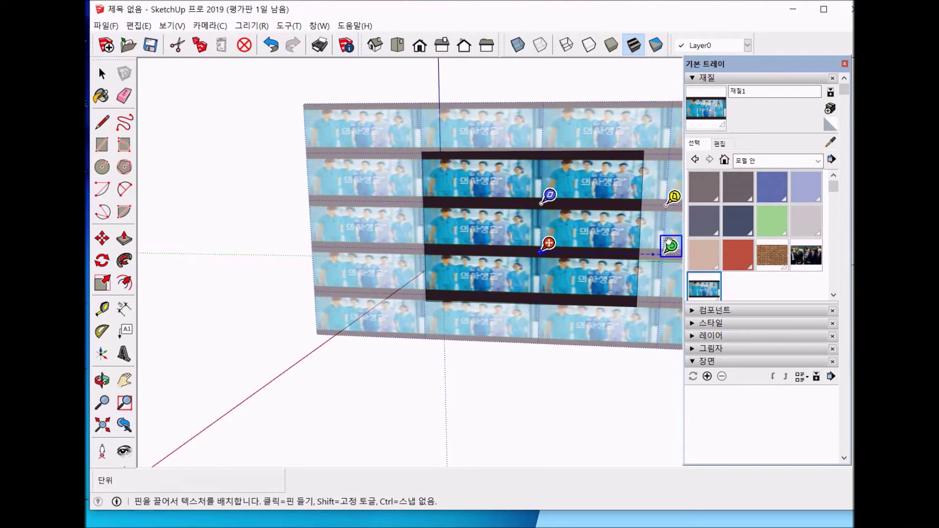
drag(549, 243, 535, 244)
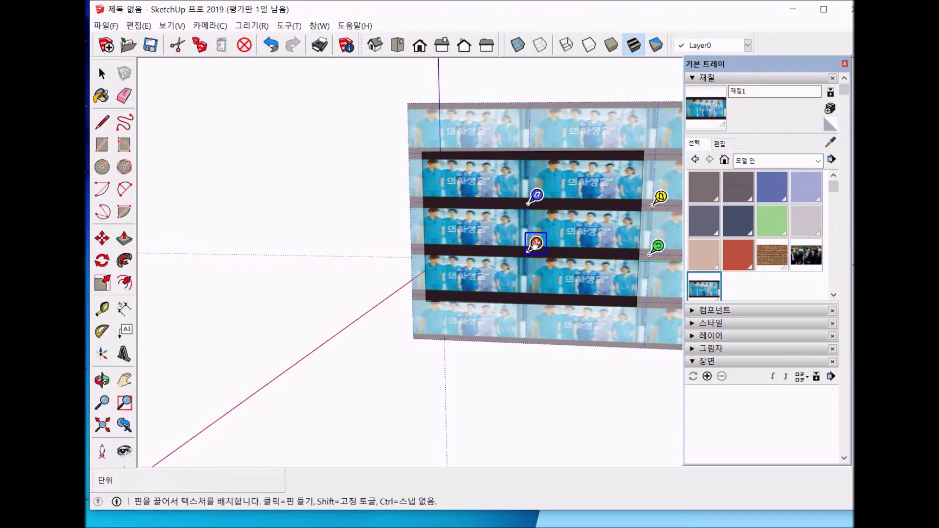
click(508, 412)
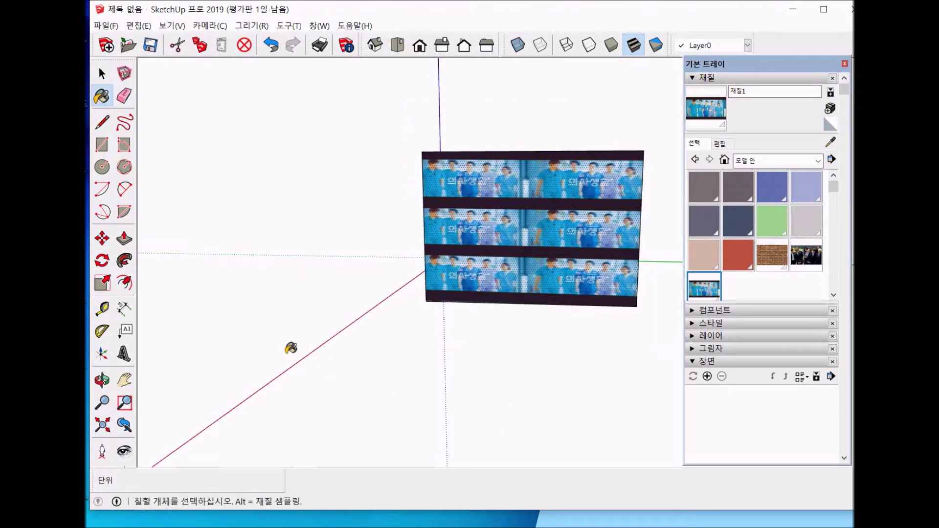
Reopen positioning of the poster texture to review its scale/rotate pin, and close it without changing the layout
key(space)
click(434, 419)
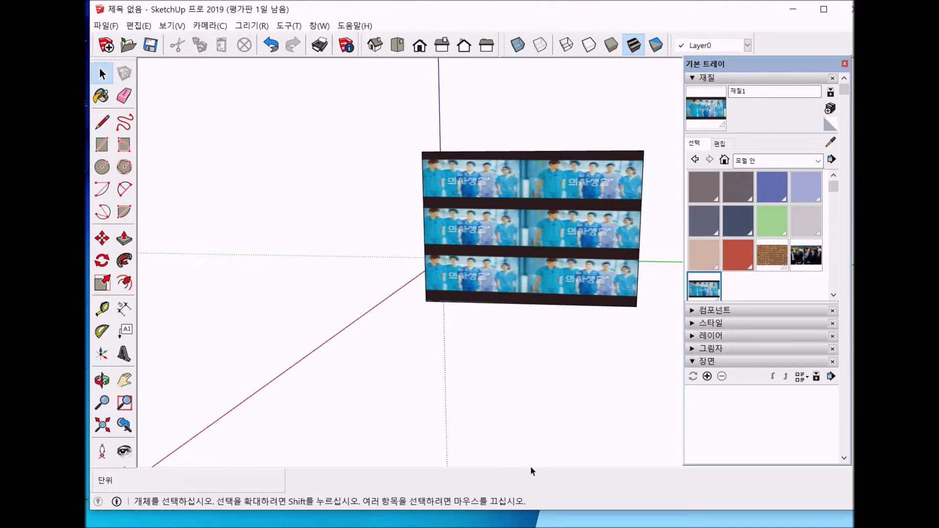
right_click(538, 289)
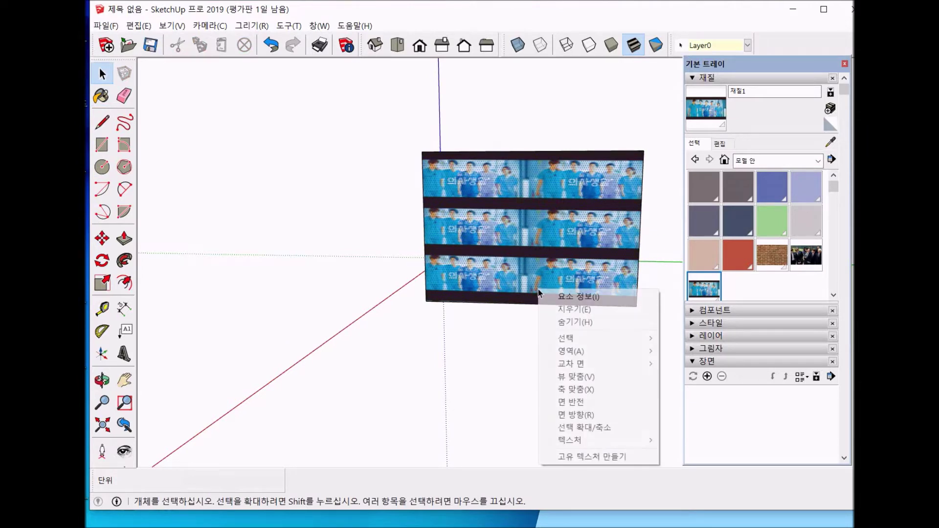
mouse_move(592, 440)
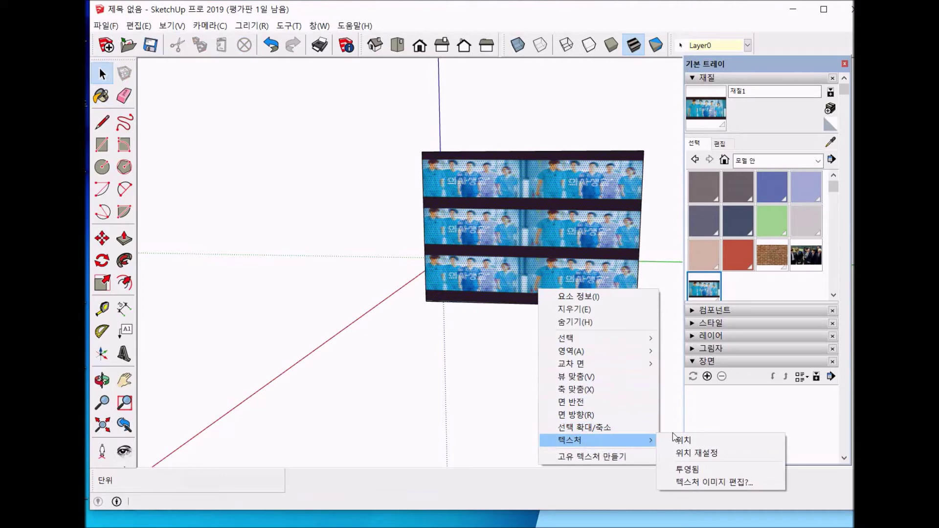
click(680, 440)
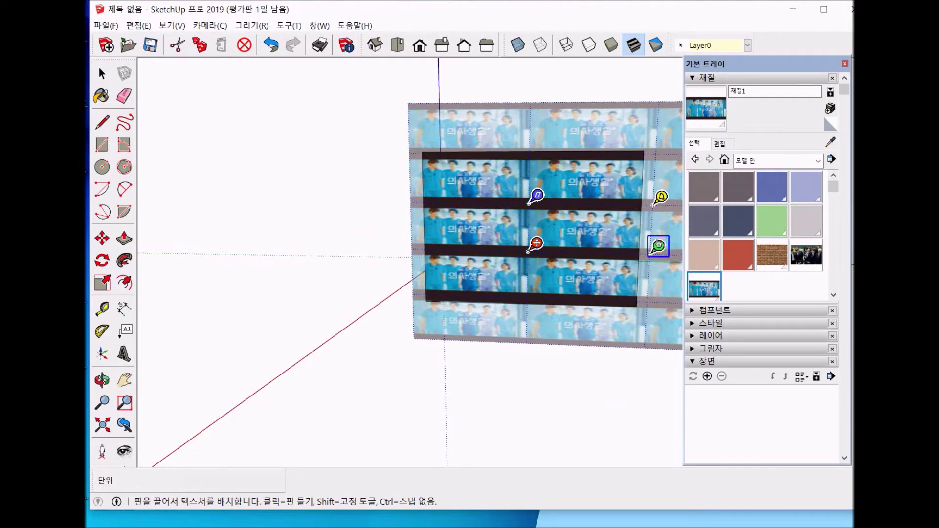
mouse_move(658, 246)
mouse_down()
mouse_move(656, 236)
mouse_move(658, 247)
mouse_up()
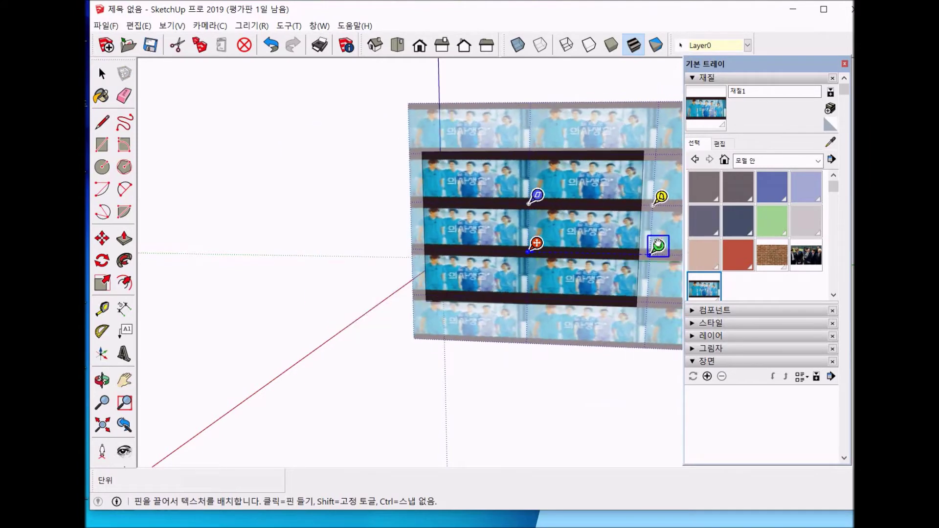
click(528, 422)
Import the image un2 and place it on the box's blank white face, from its lower-left corner across the full face width
middle_drag(513, 382, 513, 415)
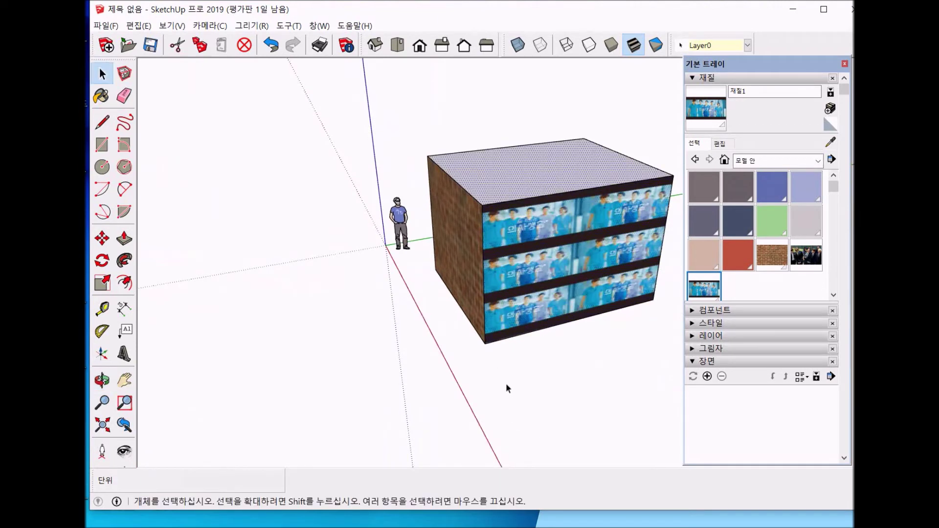
middle_drag(526, 375, 426, 366)
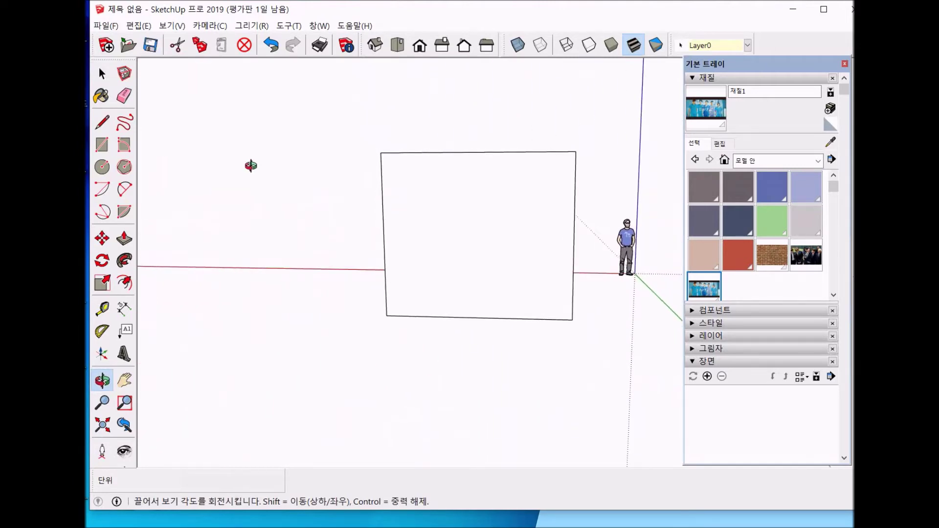
click(99, 26)
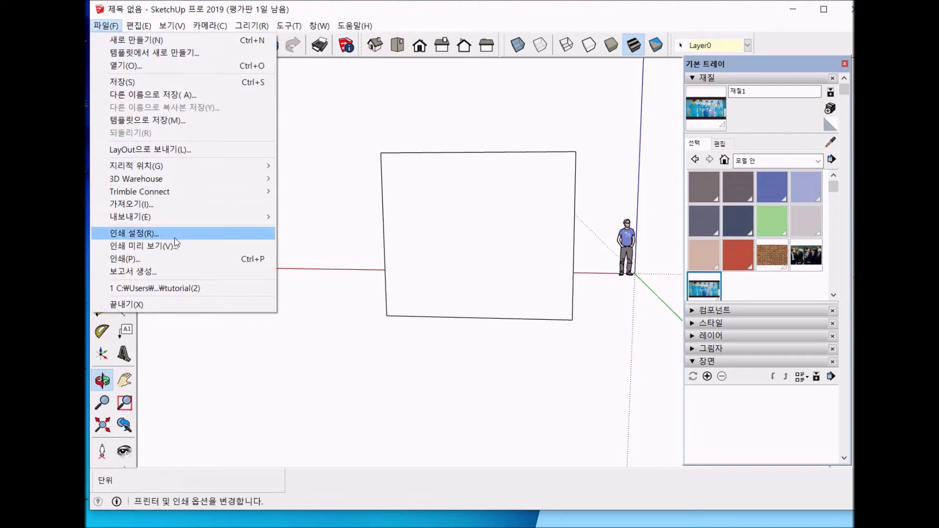
click(183, 206)
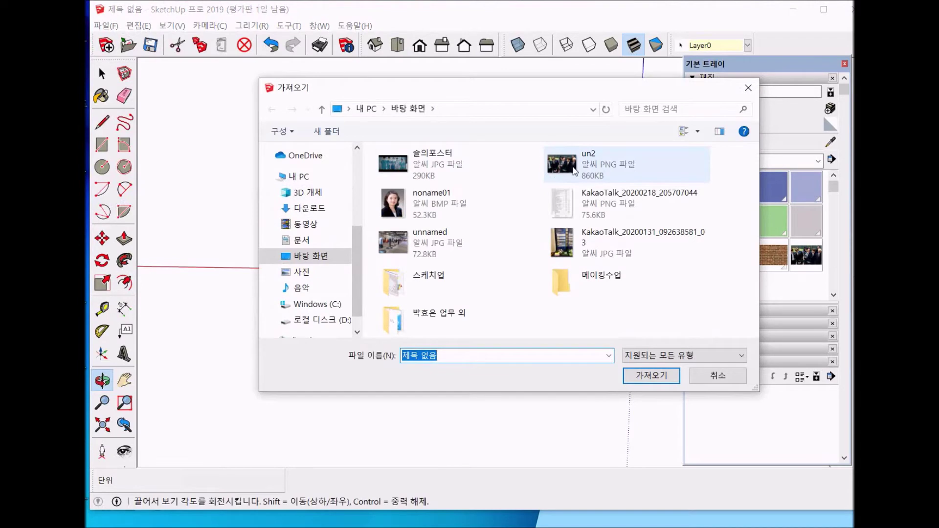
double_click(575, 168)
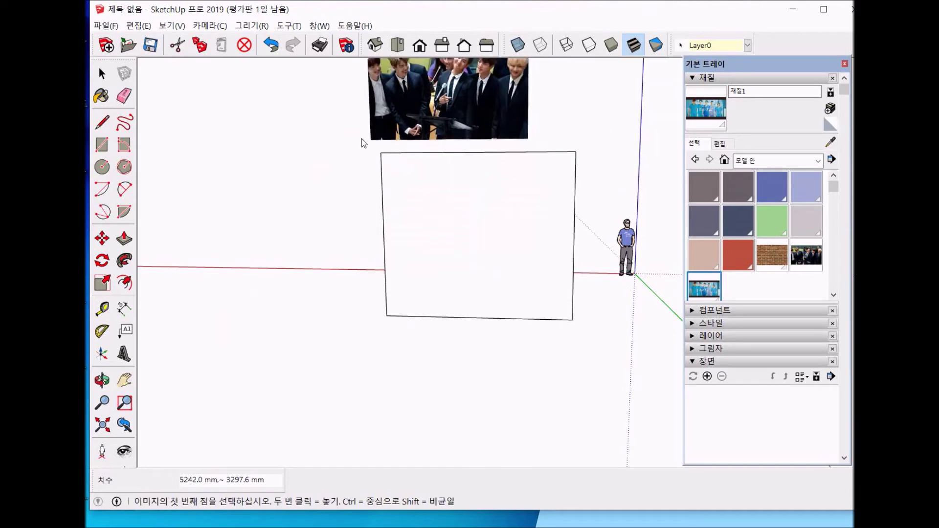
click(386, 316)
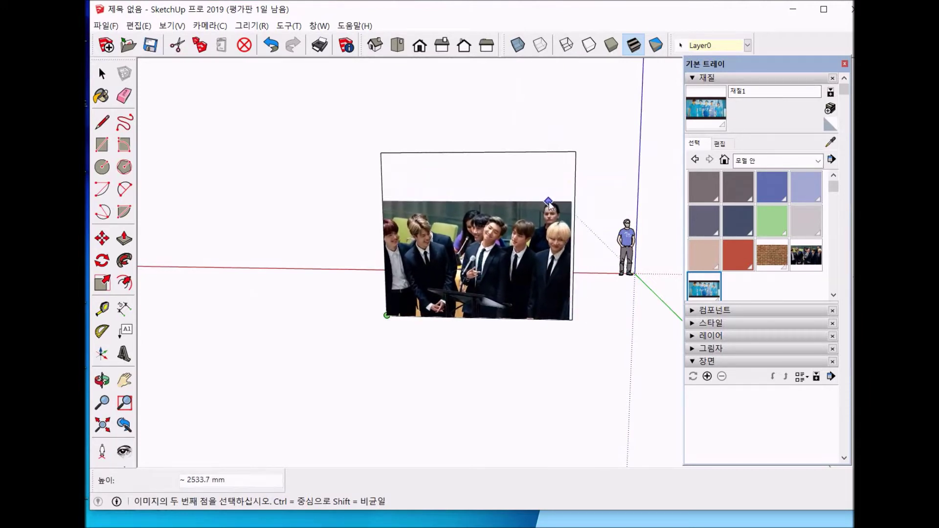
click(575, 199)
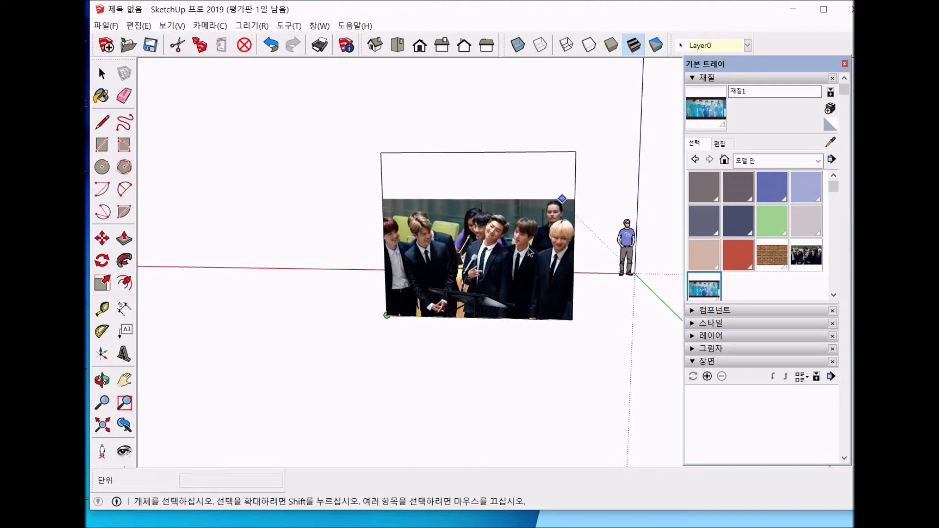
click(425, 355)
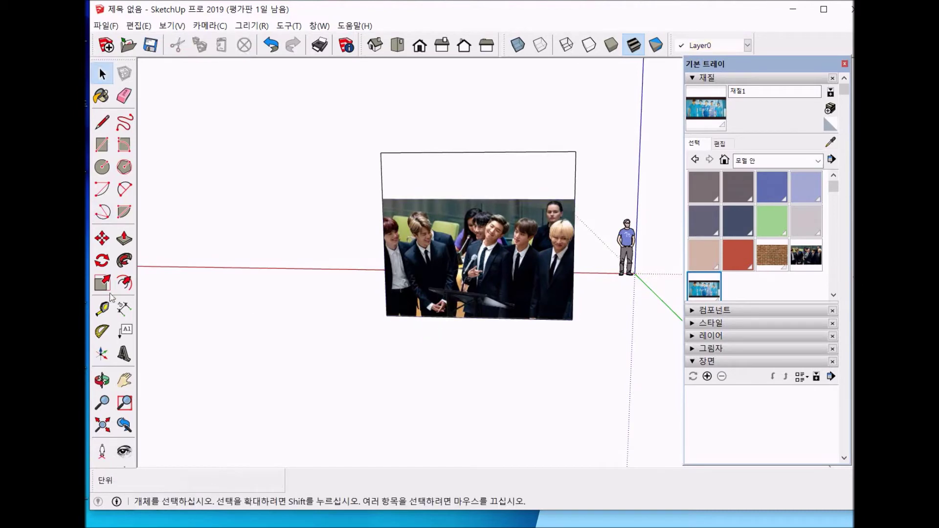
Compare the face carrying the imported un2 image with the poster-textured and brick faces of the box
click(101, 380)
mouse_move(274, 367)
mouse_down()
mouse_move(605, 341)
mouse_move(624, 297)
mouse_move(411, 344)
mouse_move(398, 361)
mouse_move(318, 359)
mouse_move(295, 302)
mouse_move(599, 417)
mouse_move(603, 375)
mouse_move(462, 367)
mouse_up()
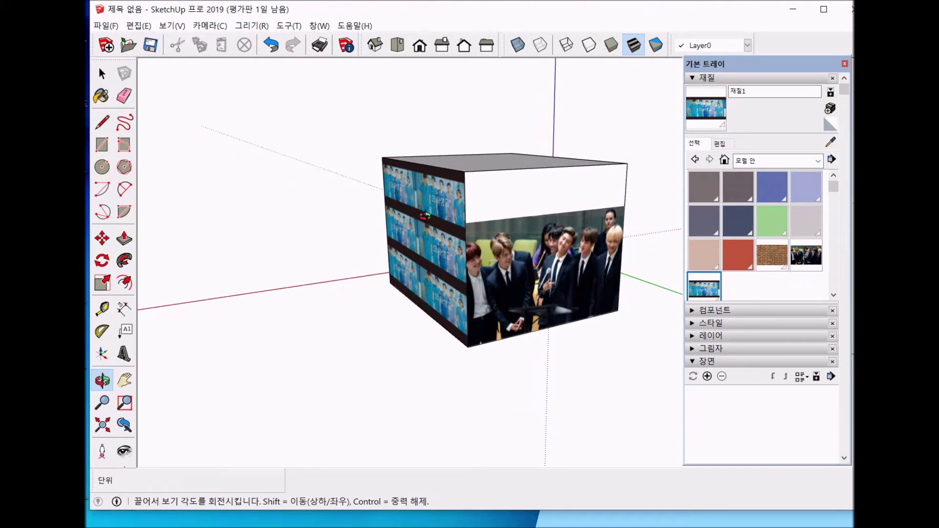
drag(388, 295, 552, 303)
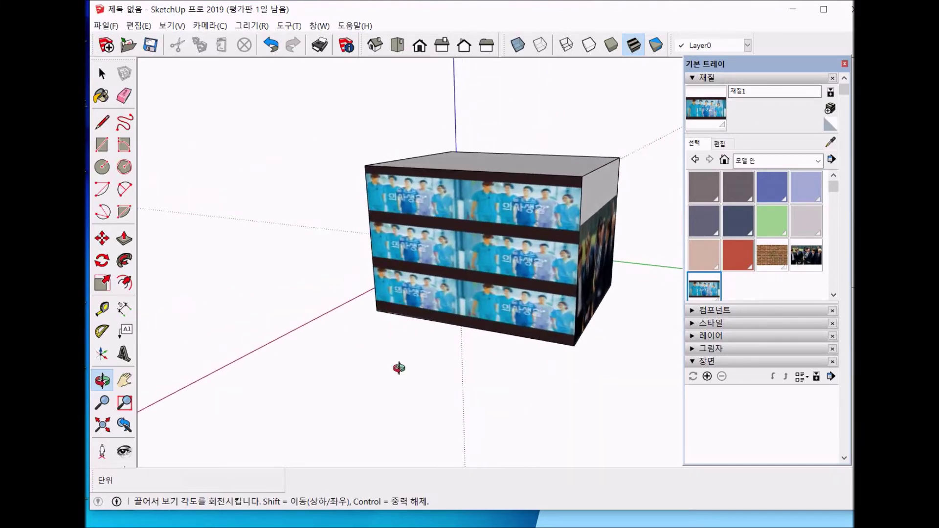
drag(589, 352, 264, 338)
click(105, 26)
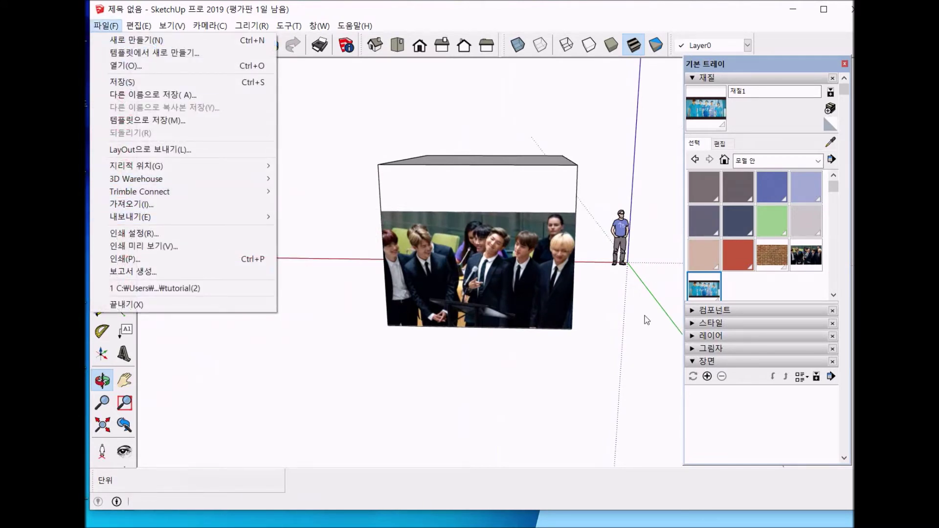
click(381, 392)
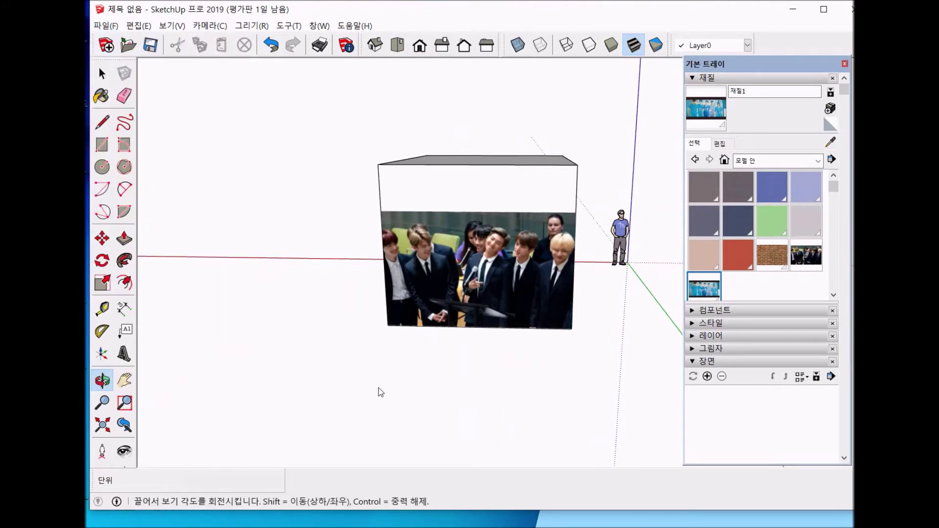
drag(348, 373, 488, 367)
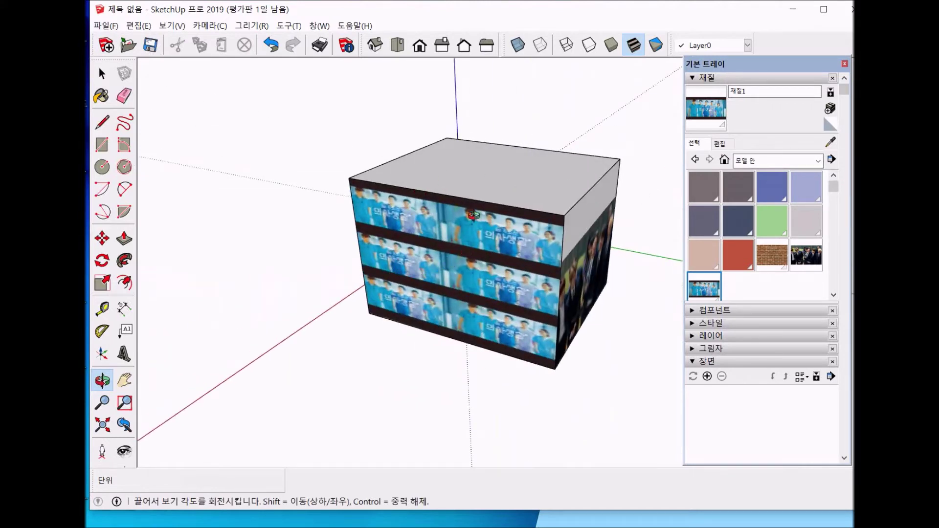
drag(448, 323, 345, 338)
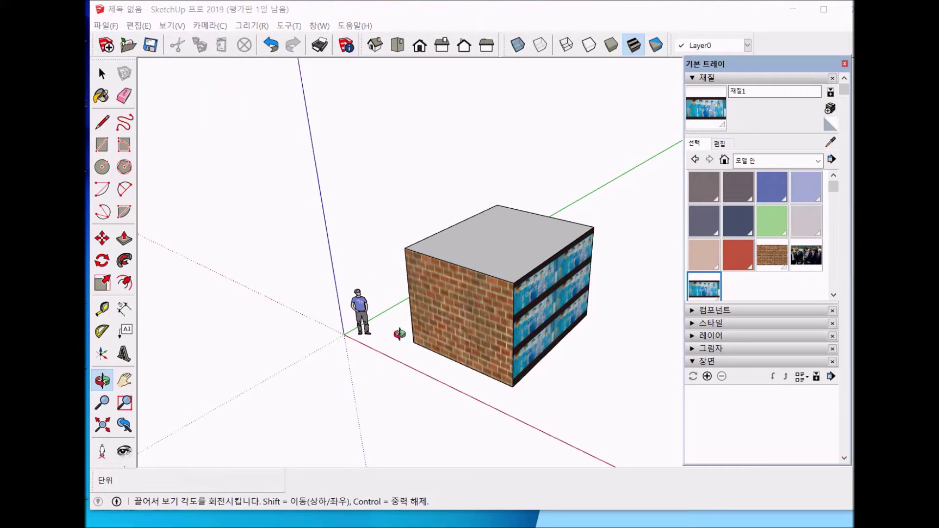
Bring the box nearer the centre of the view and review the available material collections
click(125, 380)
drag(388, 307, 303, 307)
middle_drag(379, 336, 393, 298)
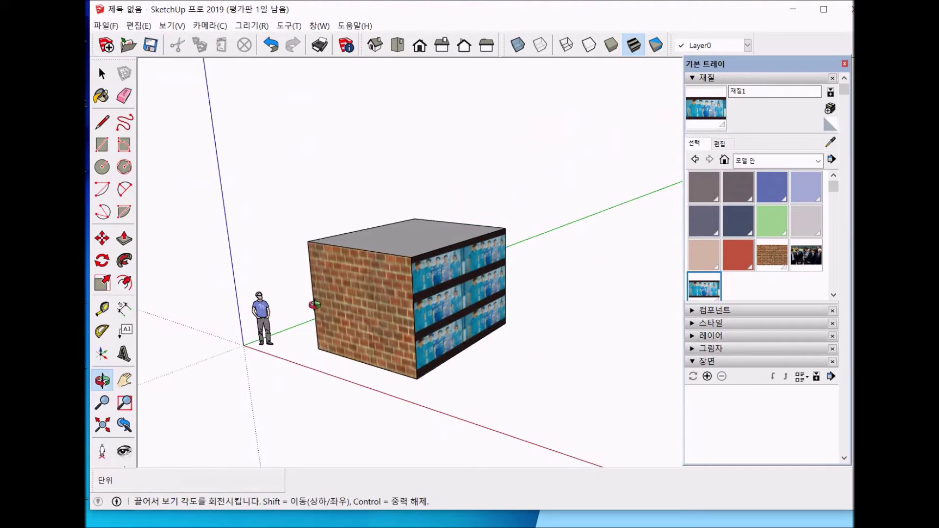
click(815, 161)
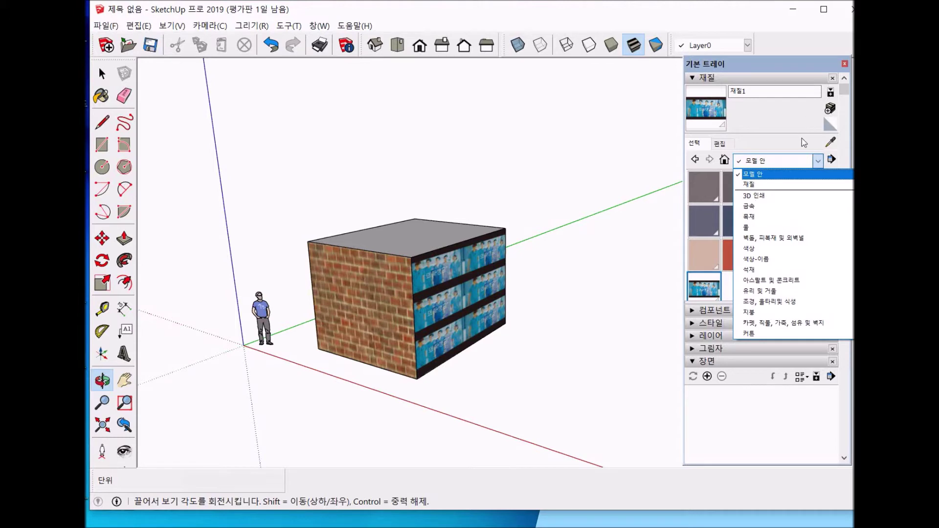
click(825, 163)
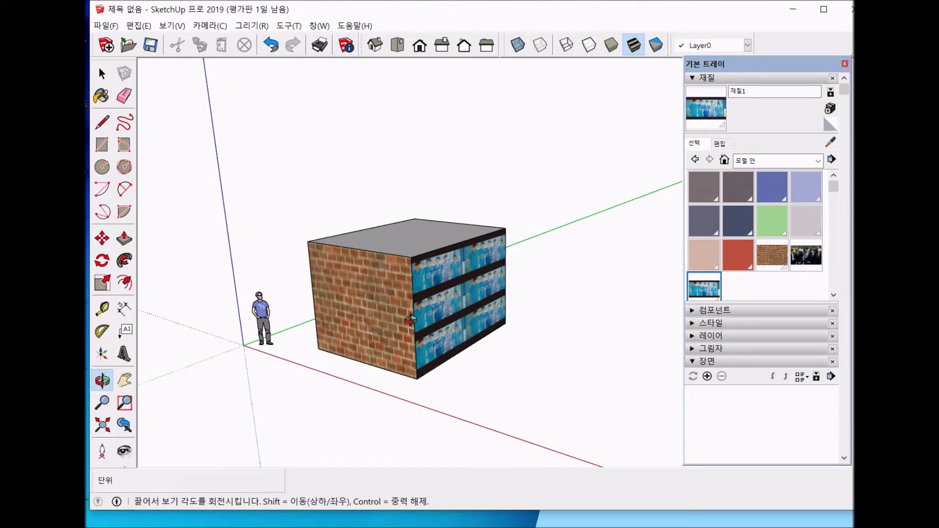
Copy the whole textured box along the red axis, placing the copy beside the original with a gap between them
drag(407, 318, 448, 320)
key(space)
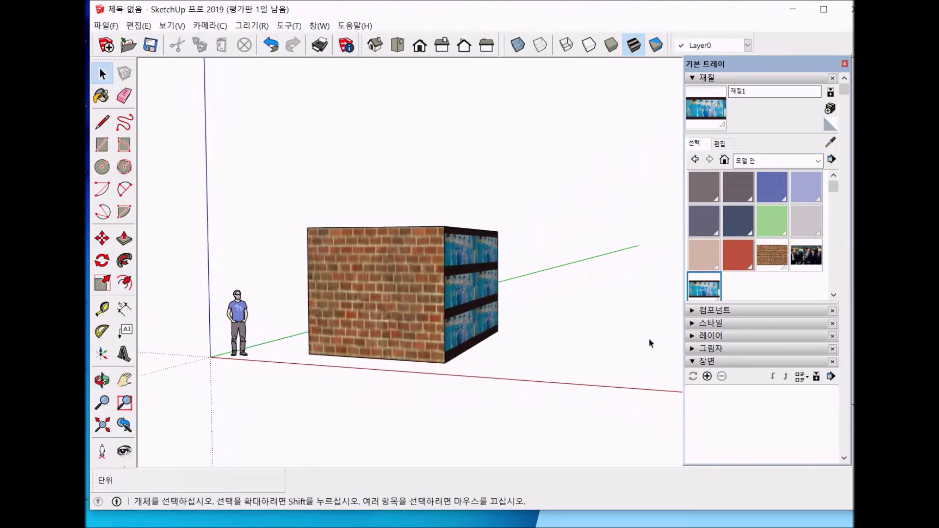
scroll(418, 342, down, 2)
middle_drag(477, 339, 418, 384)
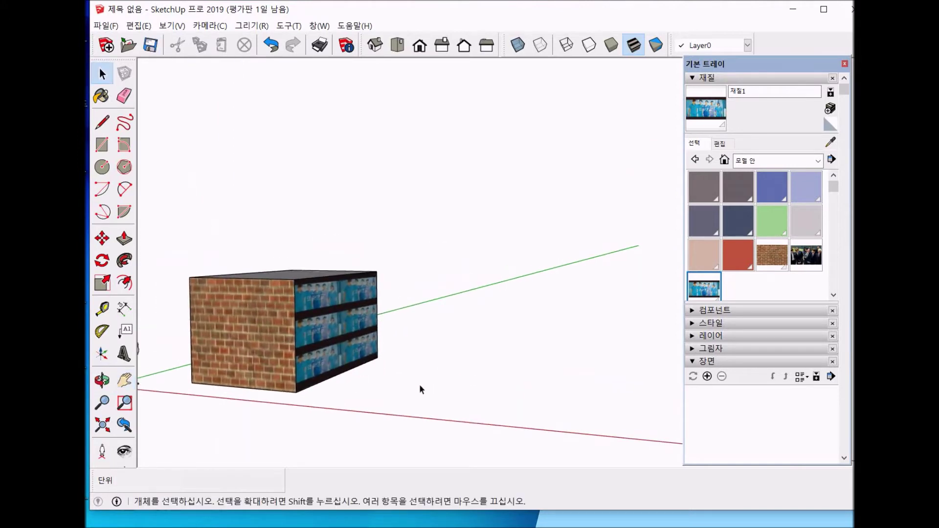
triple_click(263, 337)
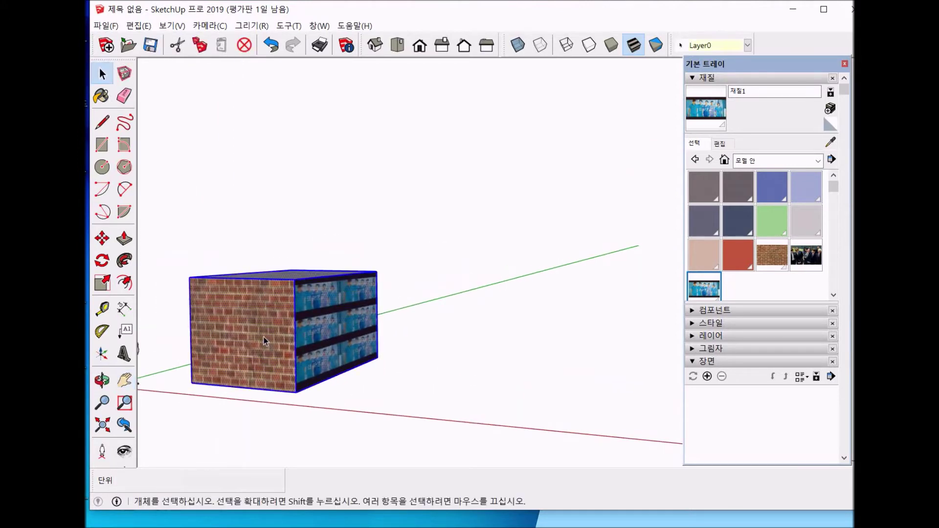
click(404, 392)
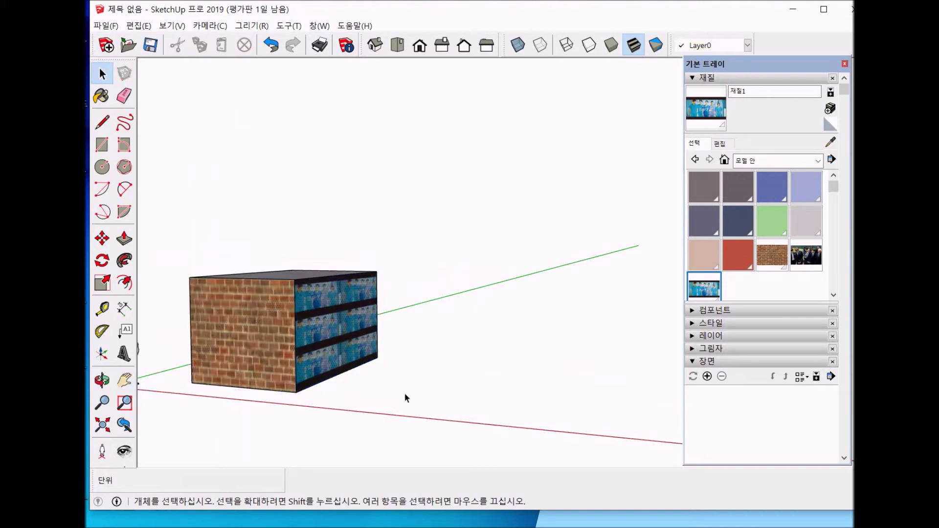
triple_click(330, 346)
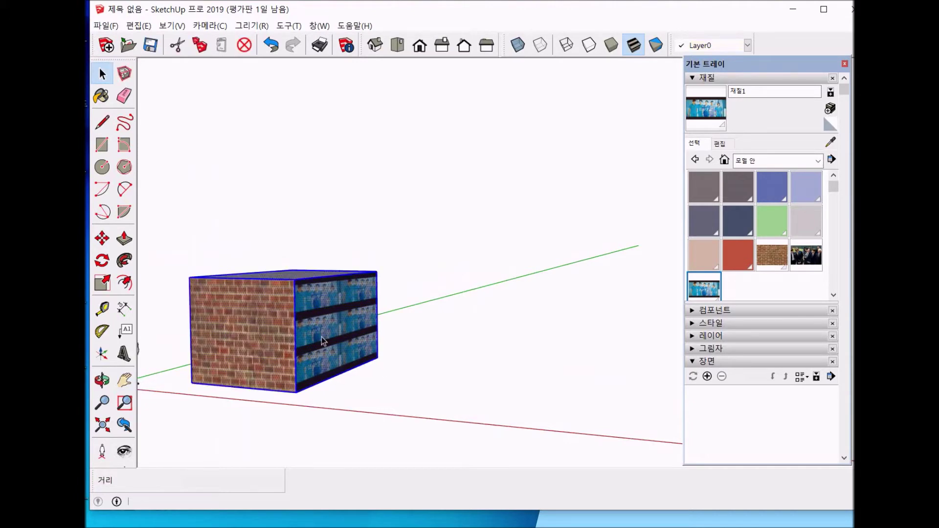
key(m)
click(311, 339)
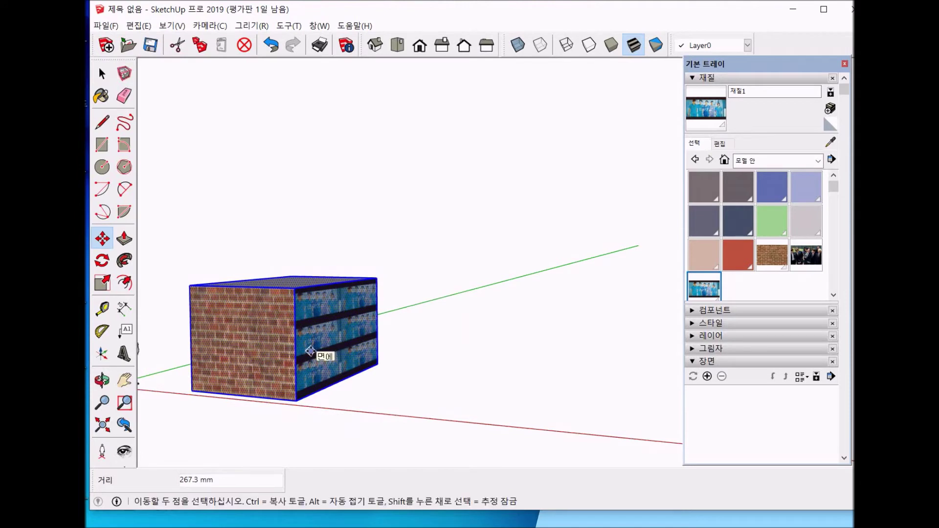
key(ctrl)
click(328, 363)
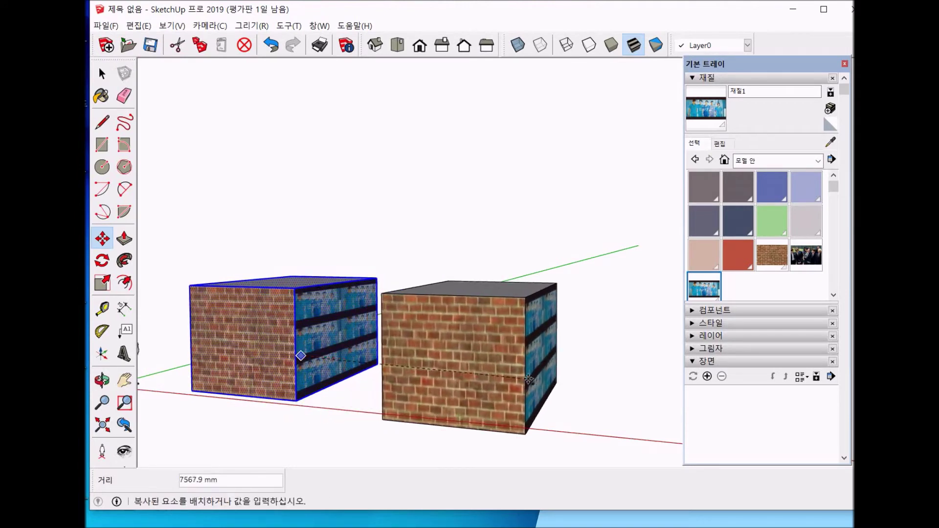
click(542, 379)
key(space)
click(409, 430)
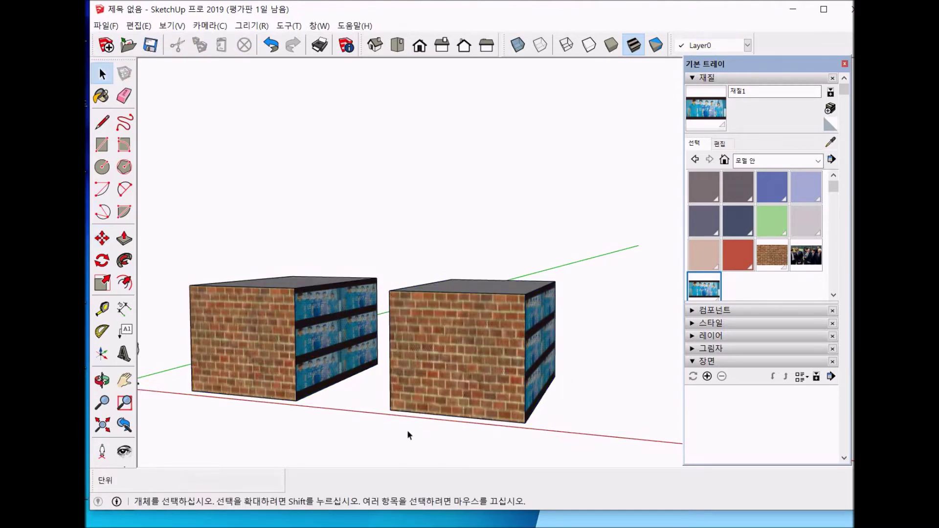
Move the copied box back along the red axis until it overlaps the original box
middle_drag(171, 363, 450, 358)
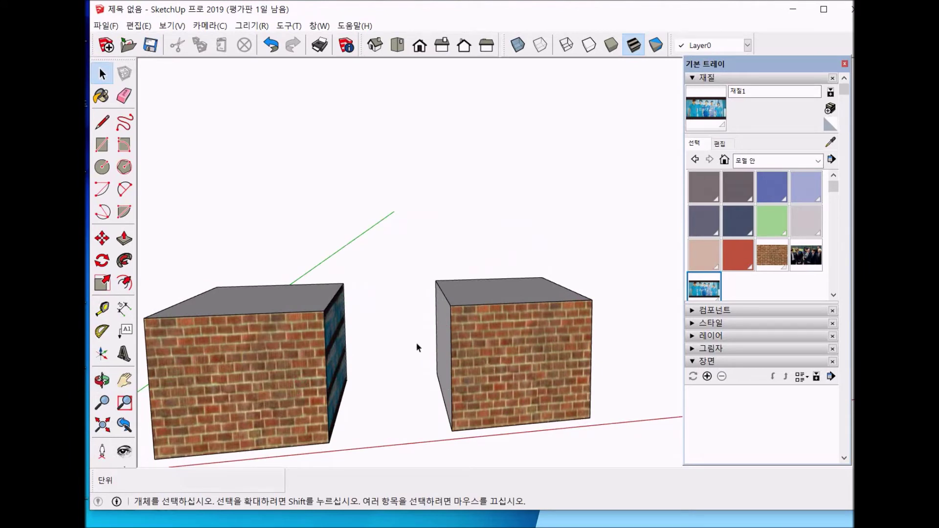
triple_click(466, 353)
key(m)
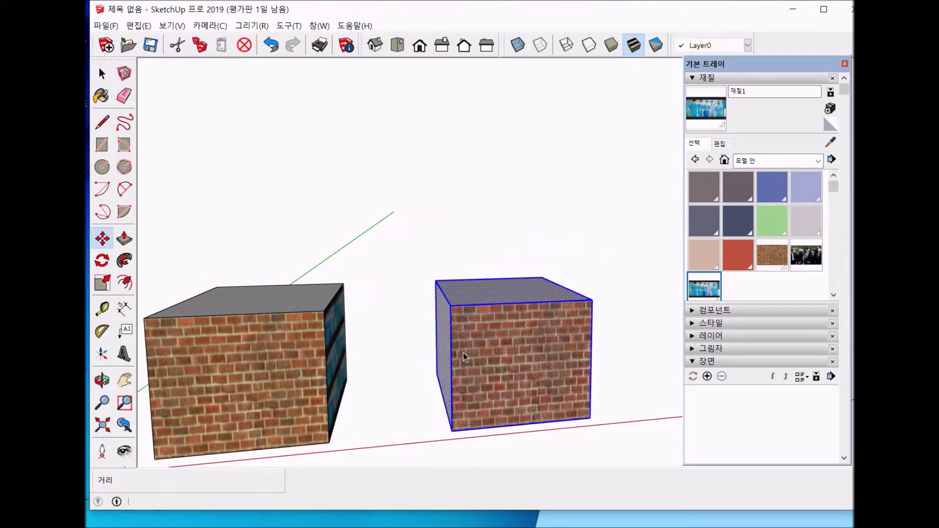
mouse_move(463, 359)
mouse_down()
mouse_move(293, 362)
mouse_move(287, 377)
mouse_move(461, 366)
mouse_up()
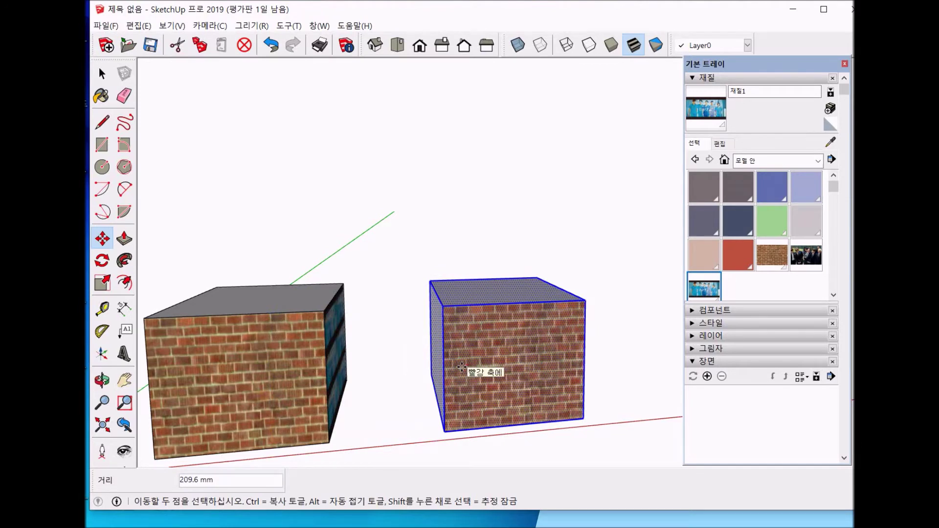
drag(461, 366, 279, 377)
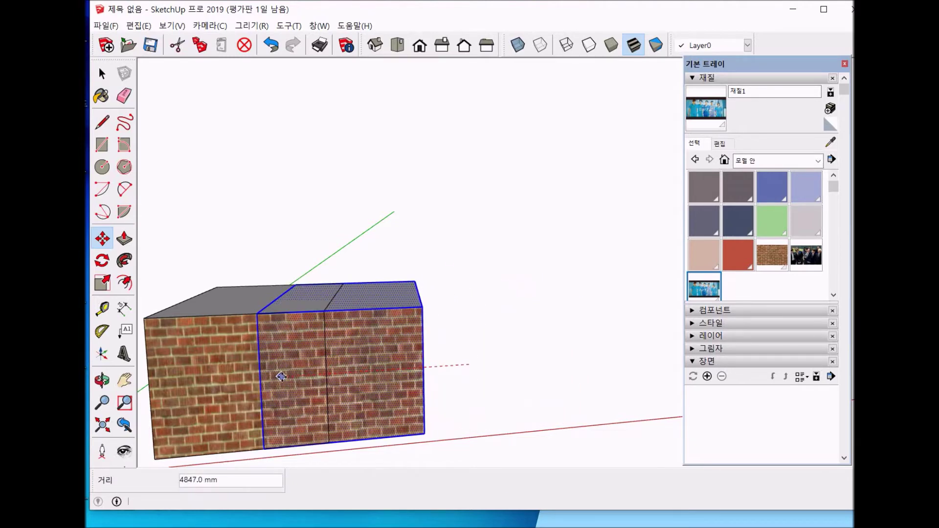
drag(454, 418, 460, 362)
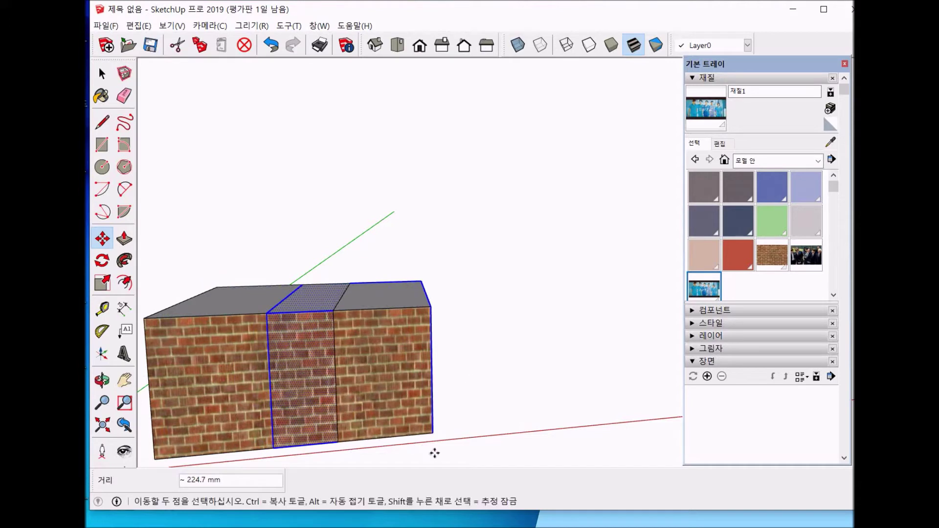
key(space)
click(450, 446)
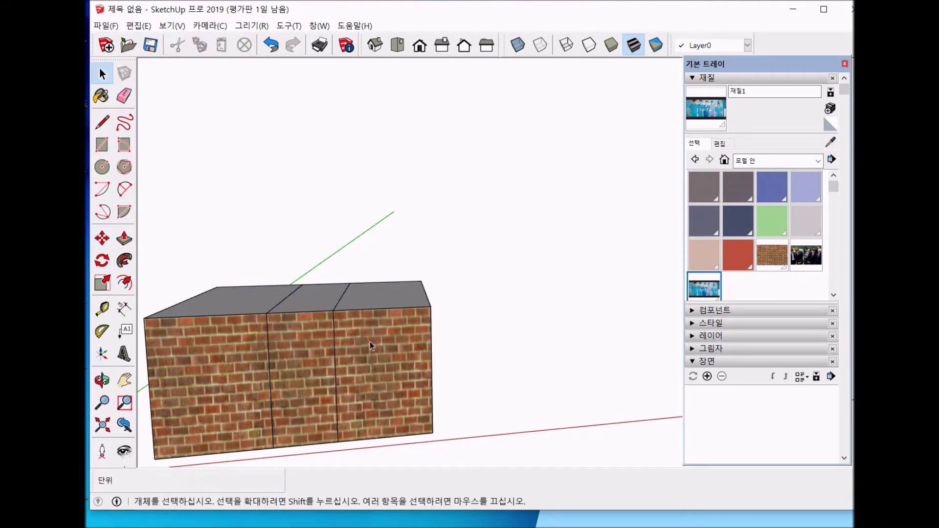
Select all connected geometry of the overlapping boxes and move it a short distance along the red axis
triple_click(366, 353)
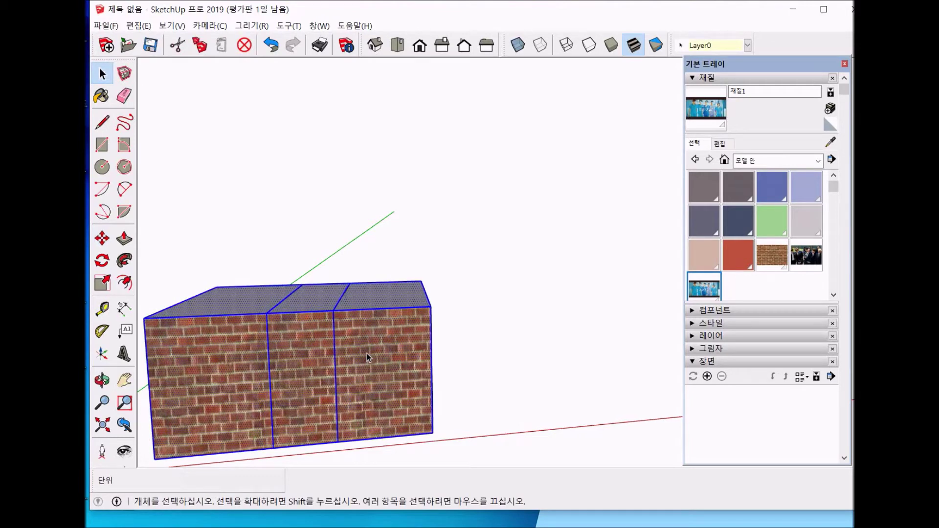
key(m)
click(368, 354)
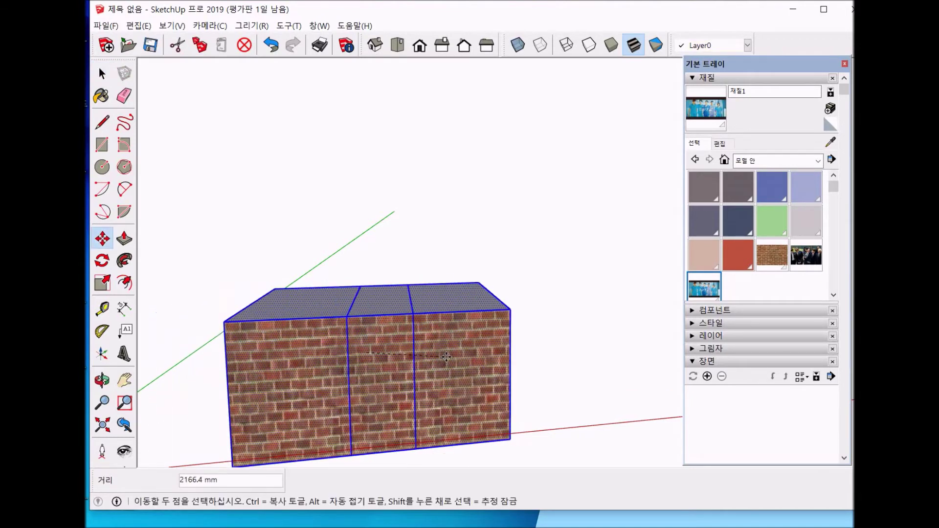
click(408, 352)
key(space)
click(484, 362)
Move only the rightmost brick face of the overlapping boxes to see how the adjoining geometry responds
click(442, 364)
key(m)
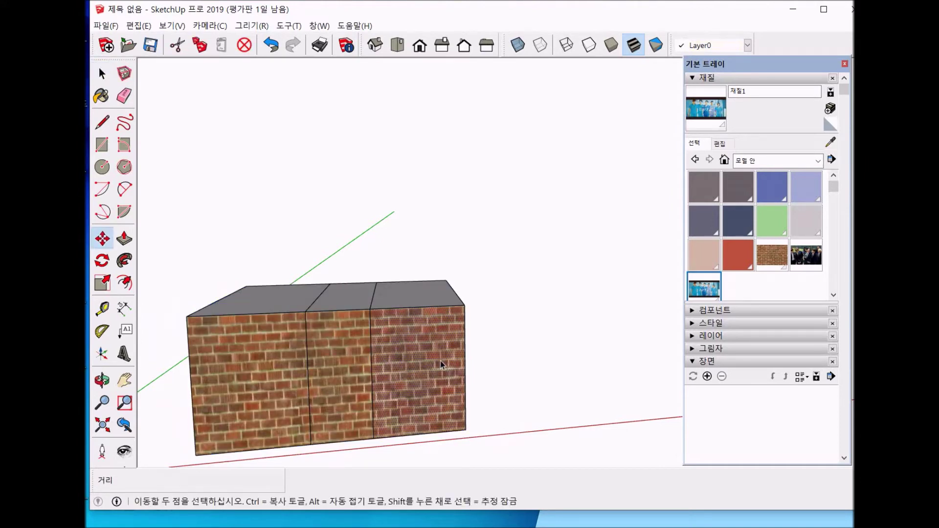
click(440, 365)
click(555, 356)
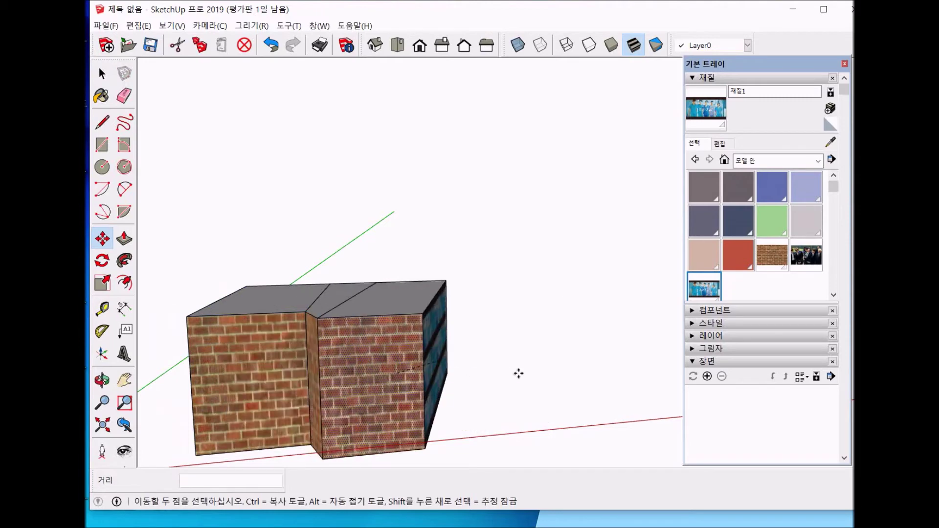
key(Escape)
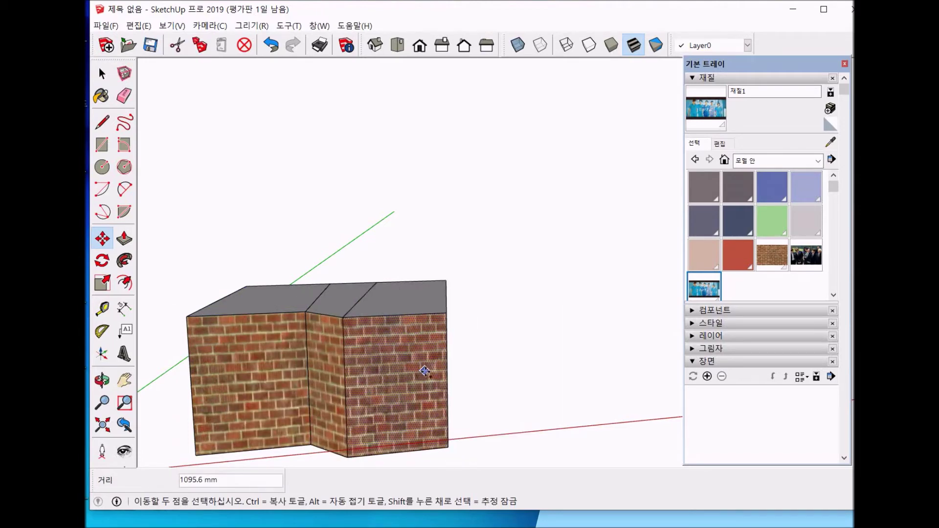
Undo the face and box moves back to the two separate boxes
key(ctrl+z)
key(ctrl+z)
key(ctrl+z)
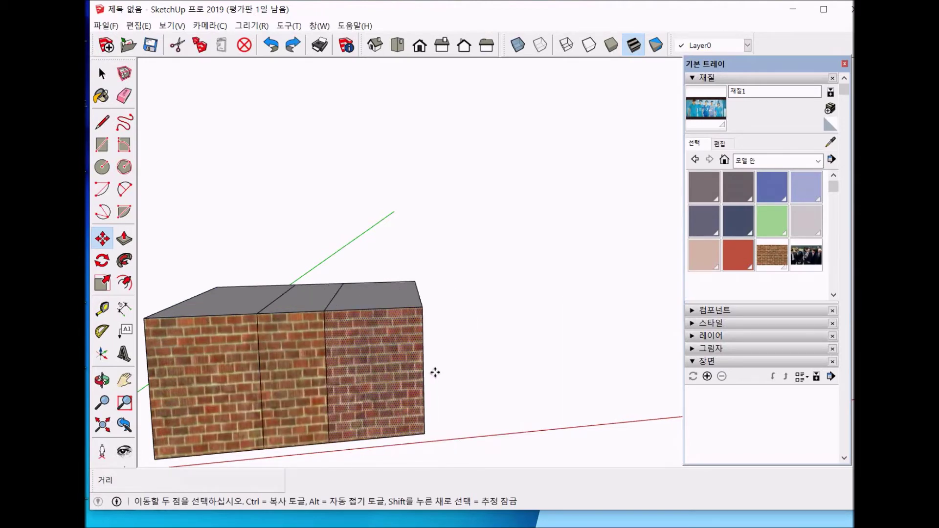
key(ctrl+z)
Delete both brick-textured boxes and the remaining imported image from the model
key(space)
drag(203, 247, 527, 448)
triple_click(320, 396)
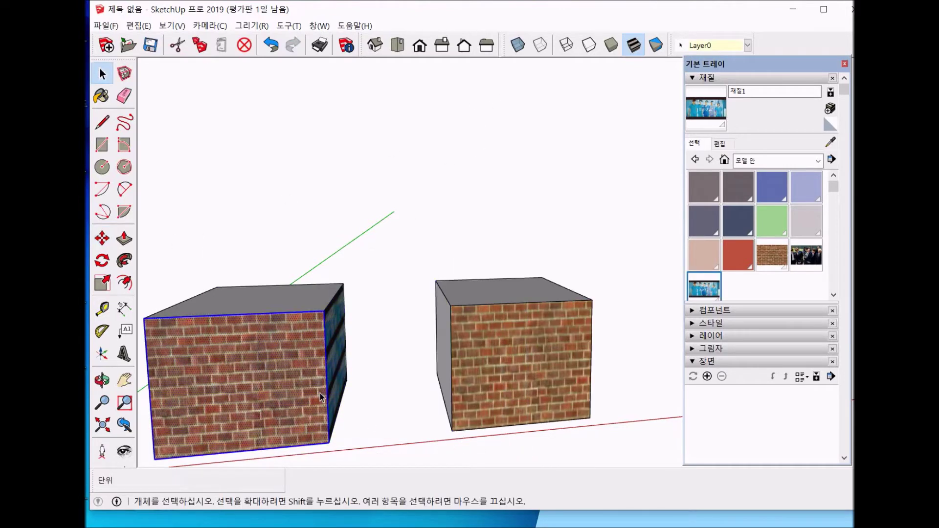
key(Delete)
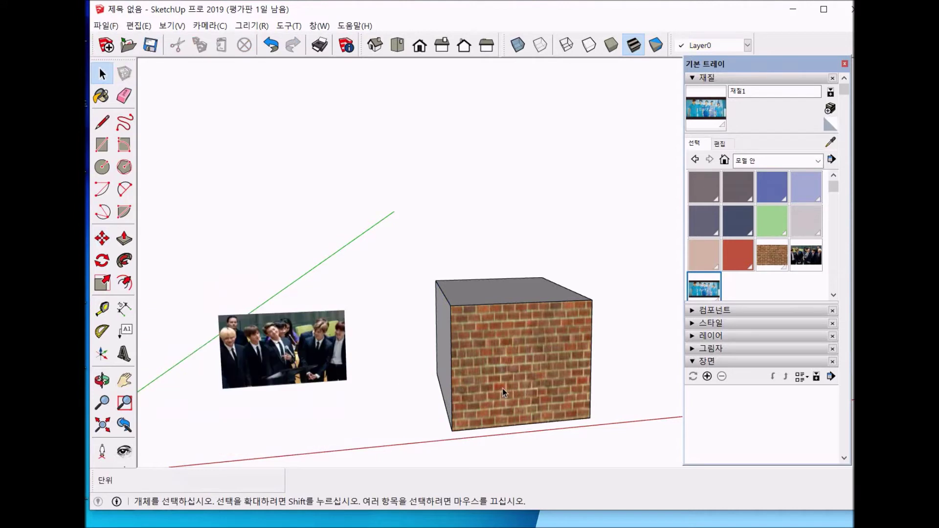
triple_click(512, 374)
key(Delete)
click(311, 340)
key(Delete)
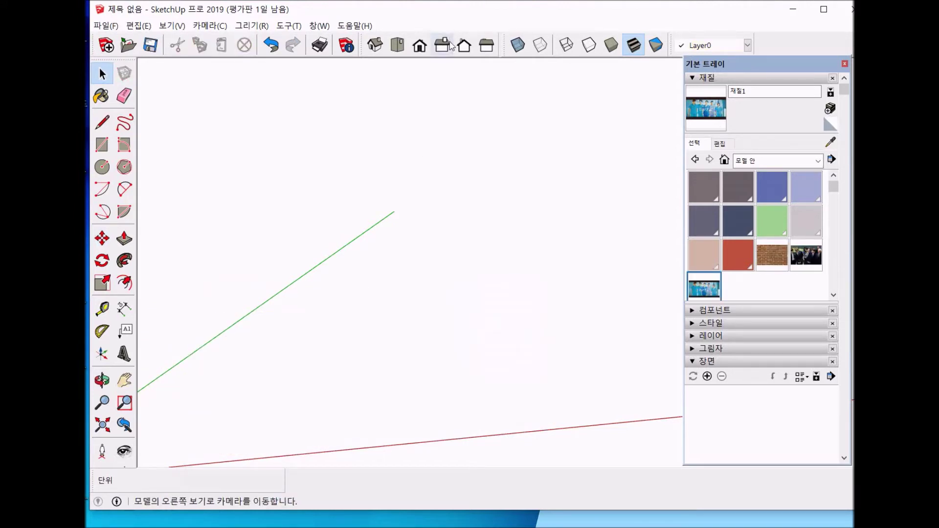
Switch to the top view and draw a rectangle about 10550 mm by 7650 mm near the origin
click(397, 45)
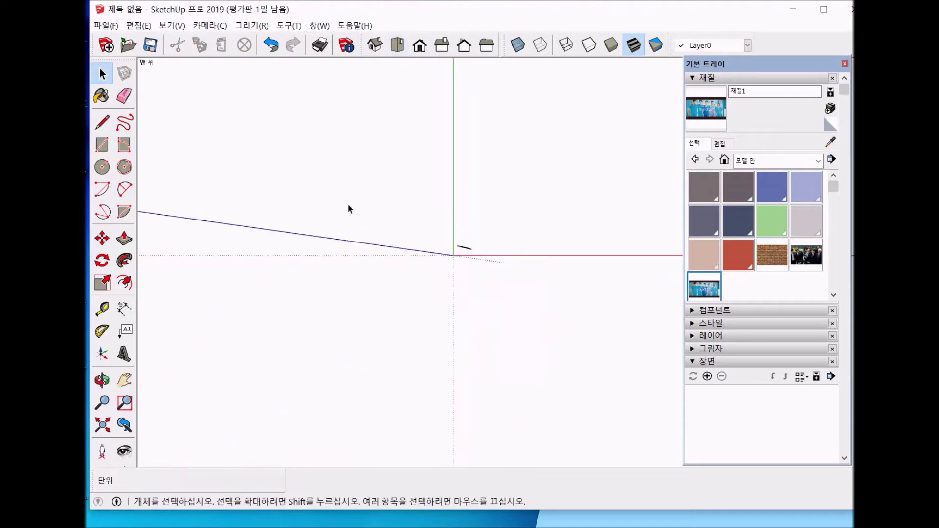
key(h)
drag(471, 237, 318, 358)
click(102, 145)
click(224, 329)
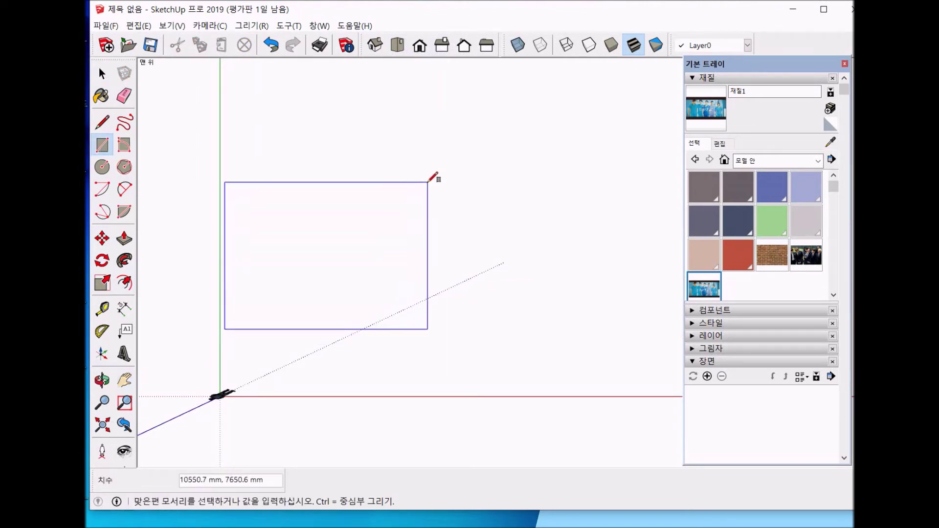
click(427, 183)
key(space)
double_click(356, 281)
click(207, 183)
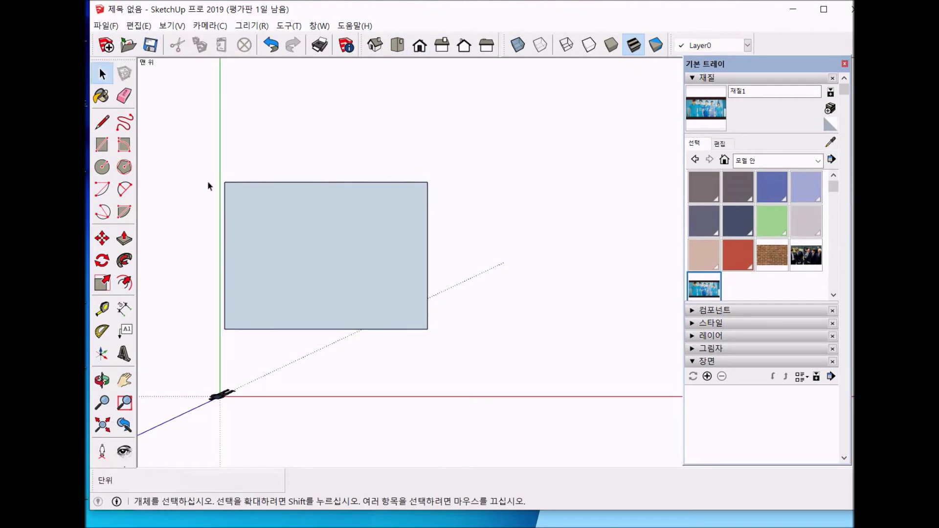
Draw a circle just right of the rectangle and move it about 3149 mm along the red axis to overlap the rectangle's right edge
click(102, 167)
click(499, 262)
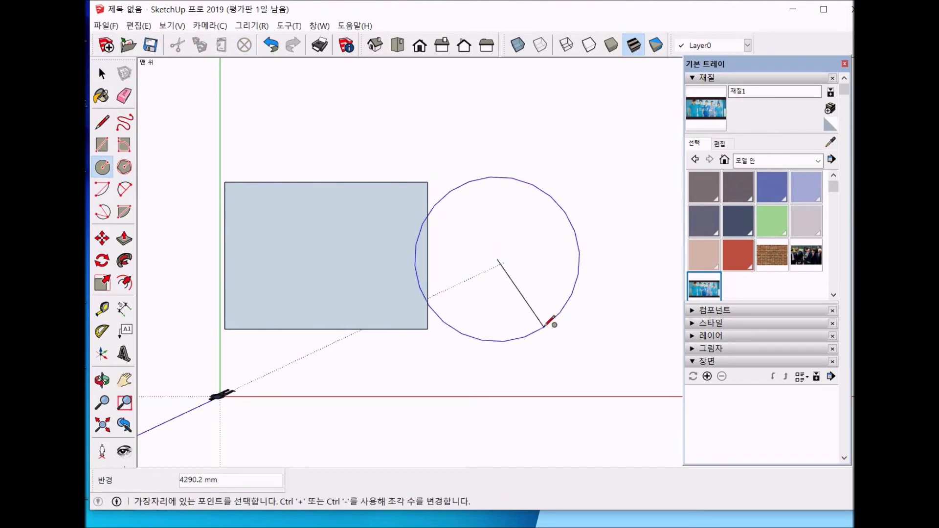
click(530, 307)
key(space)
double_click(512, 294)
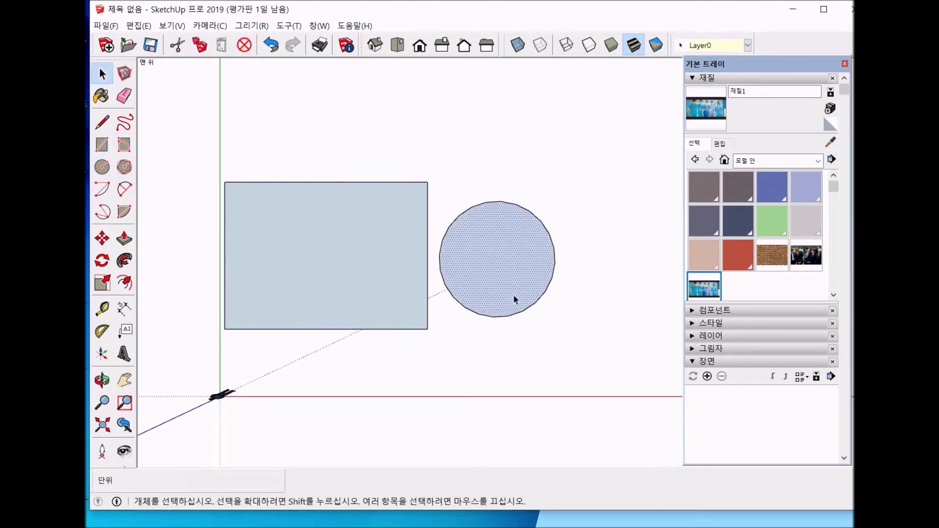
key(m)
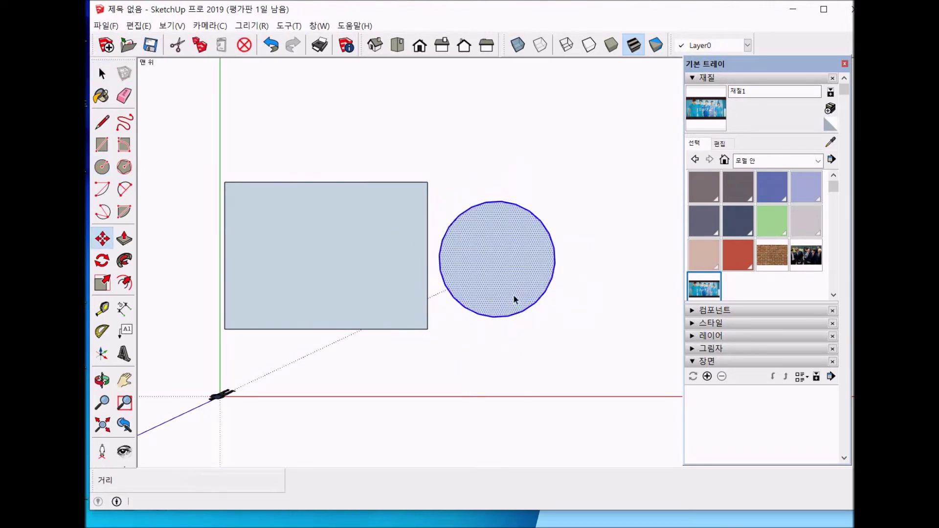
click(512, 294)
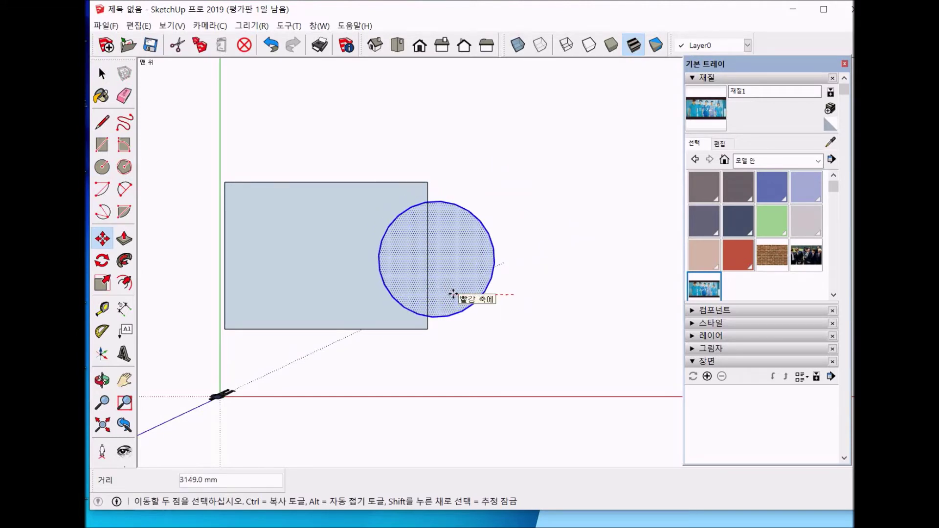
click(452, 294)
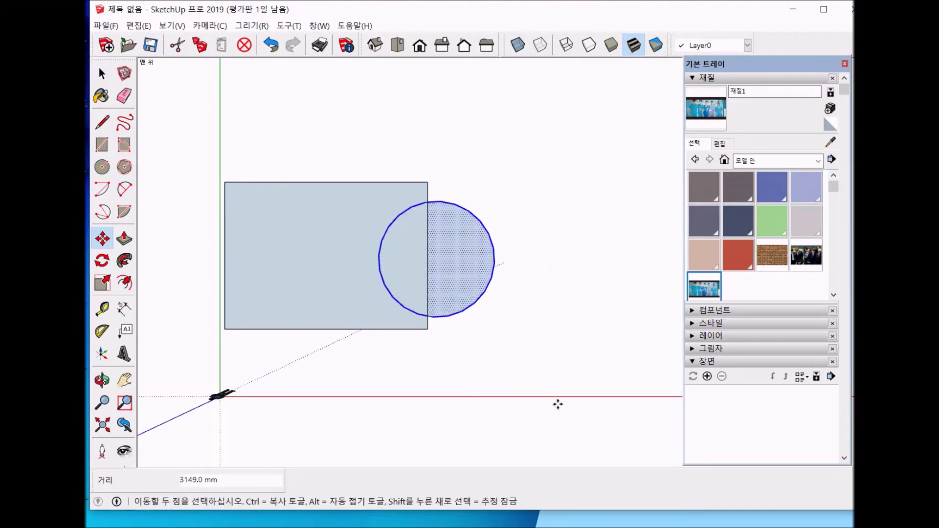
Move the selected circle away from the rectangle and back in three moves of about 4107 mm, 1062 mm and 3125 mm
click(465, 289)
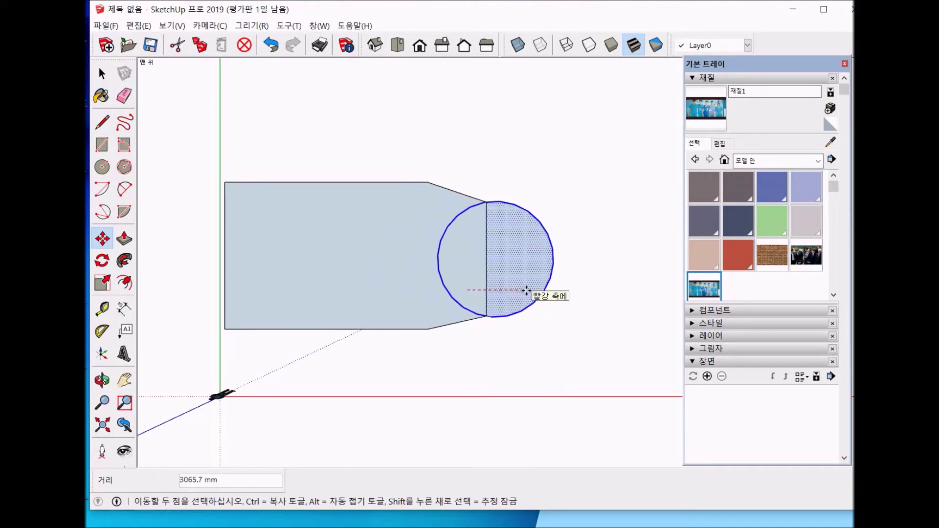
click(545, 272)
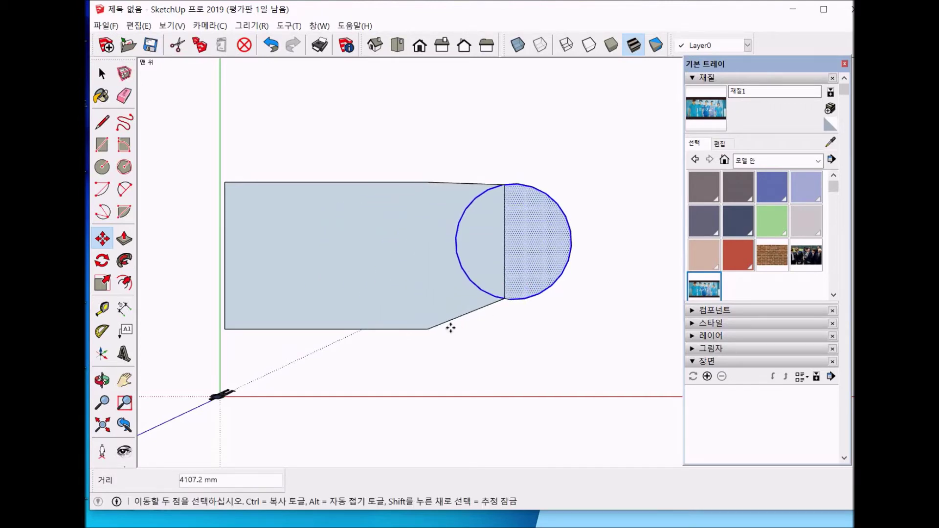
click(517, 238)
click(509, 249)
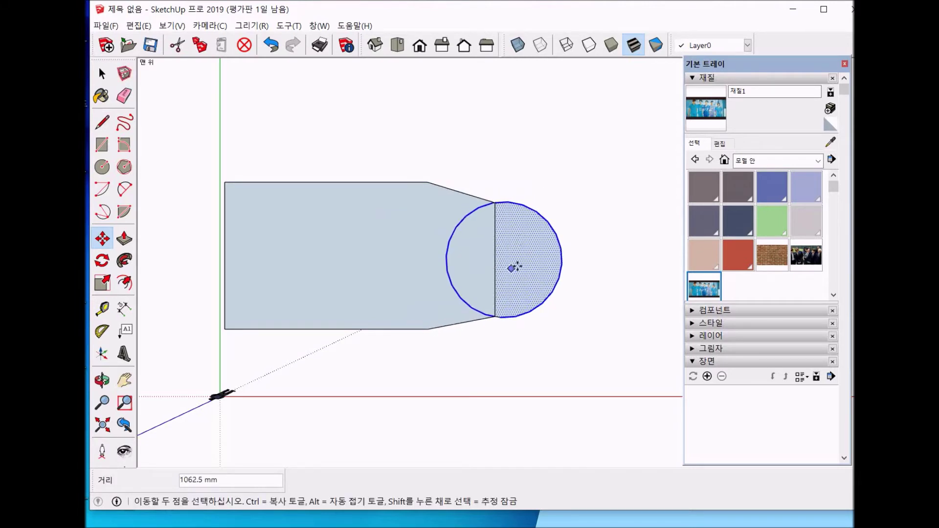
click(509, 266)
click(457, 254)
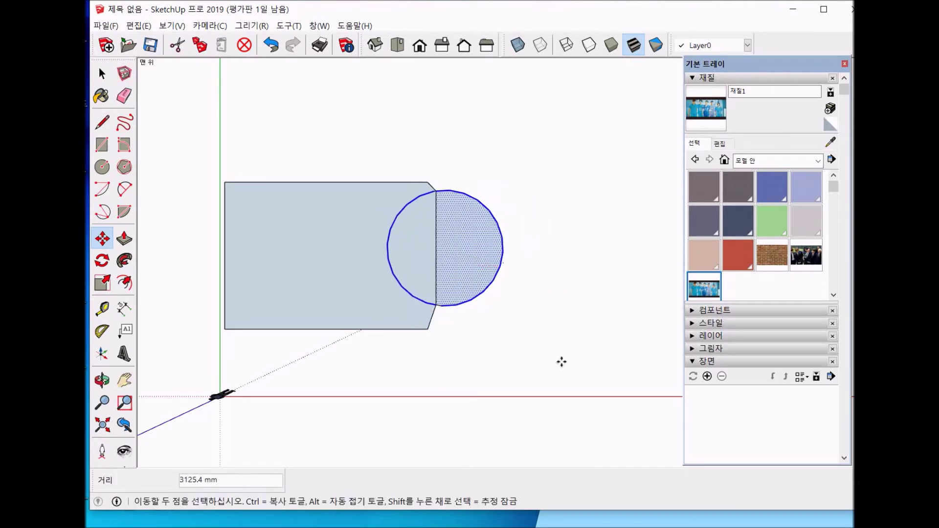
Try to move the circle's right segment with its bounding edges toward the left along the red axis
key(space)
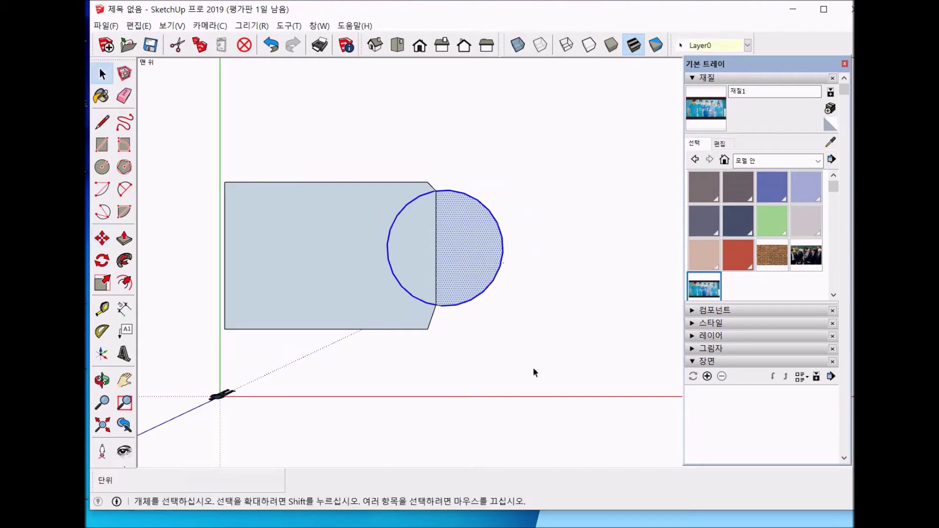
click(533, 367)
double_click(481, 262)
key(m)
click(480, 260)
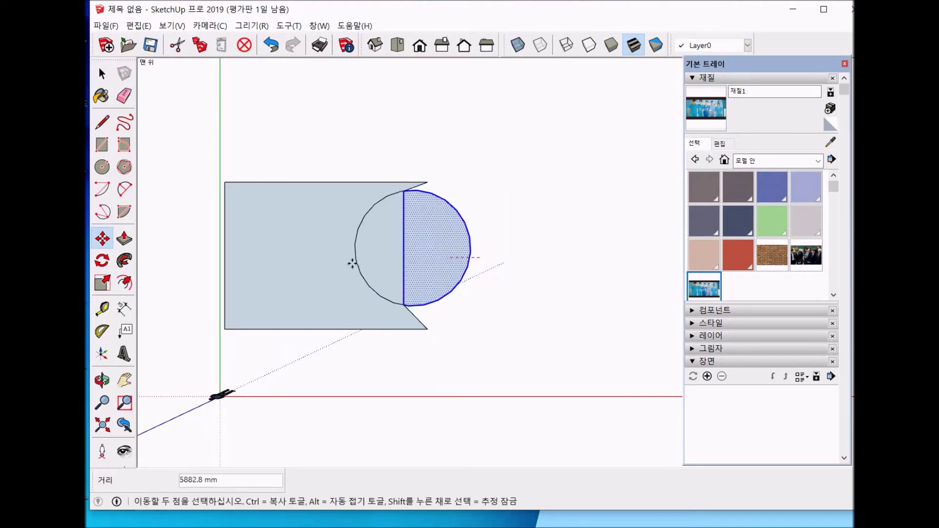
key(Escape)
key(space)
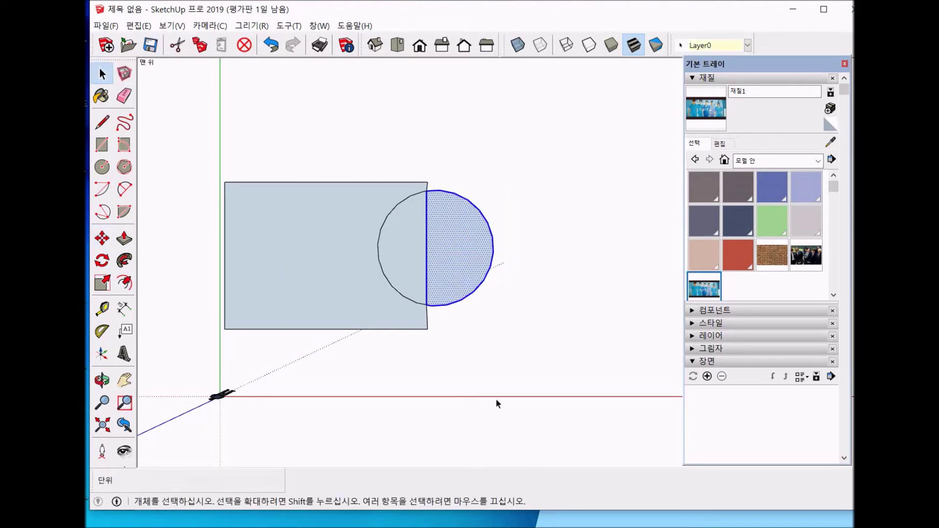
Undo the last segment move and delete the whole merged rectangle-and-circle shape
click(495, 397)
key(ctrl+z)
drag(194, 157, 508, 355)
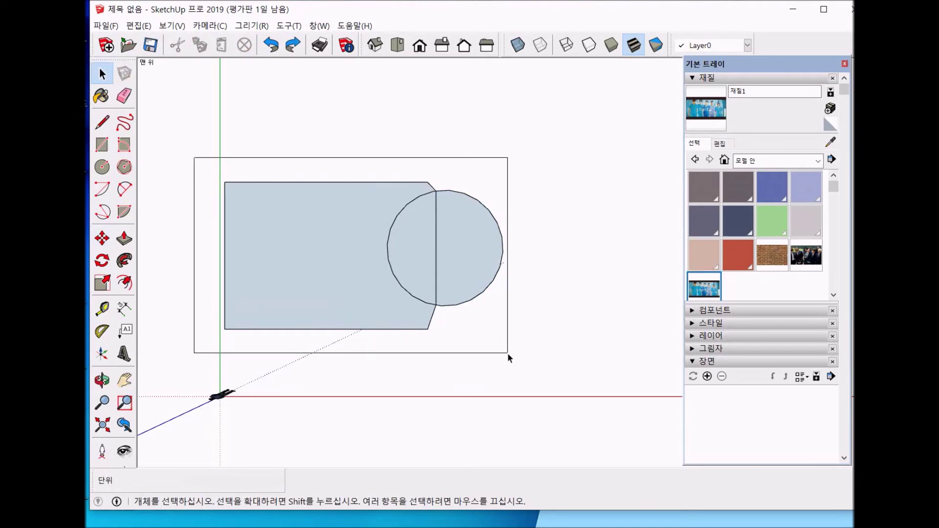
key(Delete)
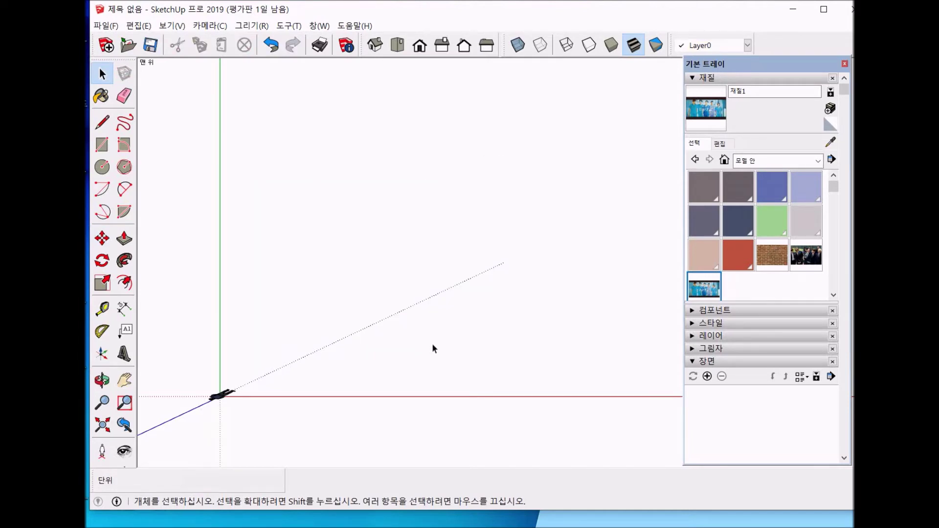
Draw a rectangle about 7651 mm by 4972 mm near the origin and a separate circle above its upper-left corner
key(r)
click(269, 276)
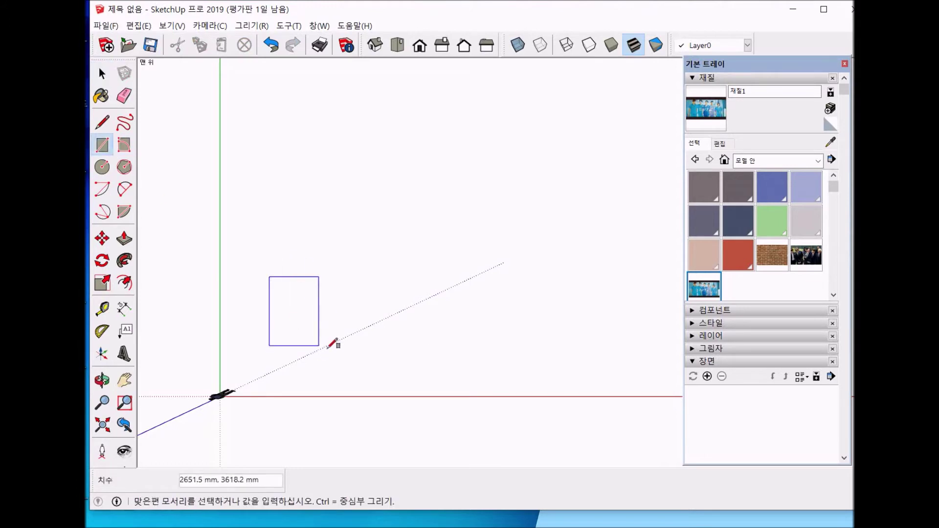
click(416, 372)
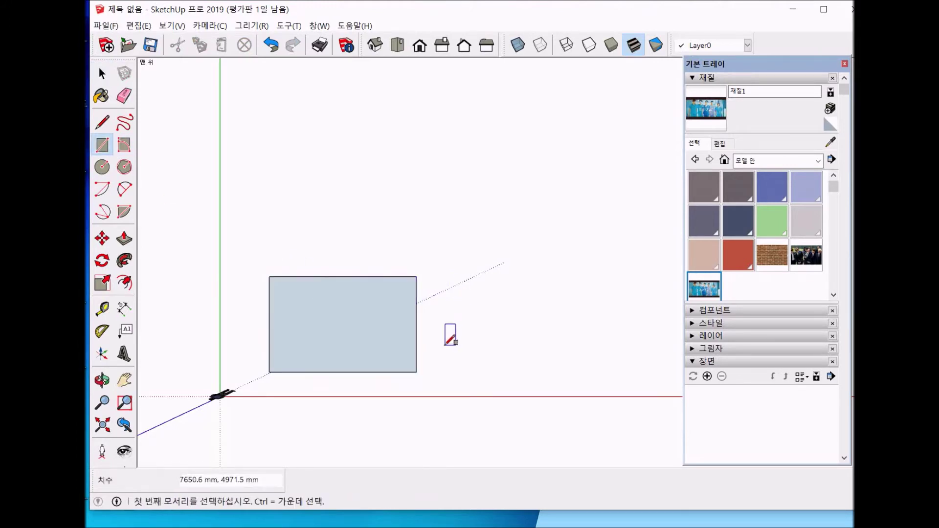
key(space)
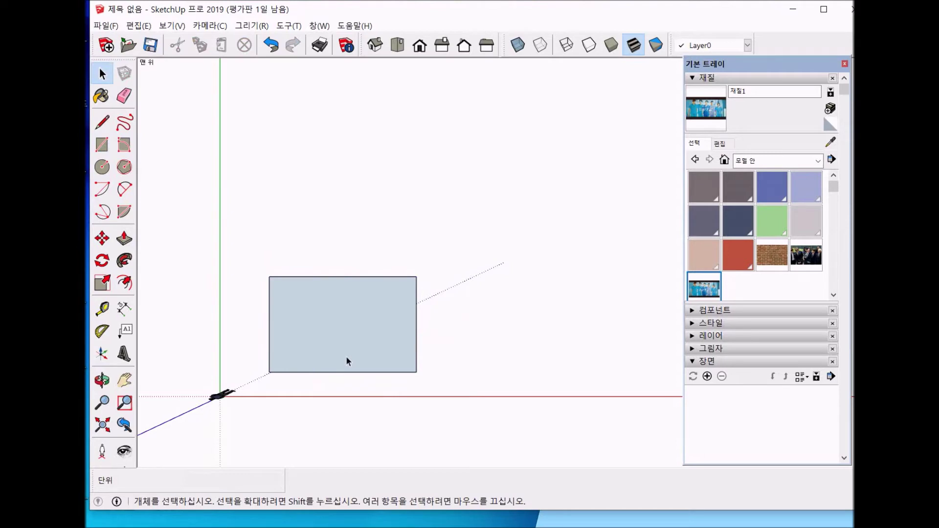
click(102, 166)
click(261, 201)
click(296, 232)
key(space)
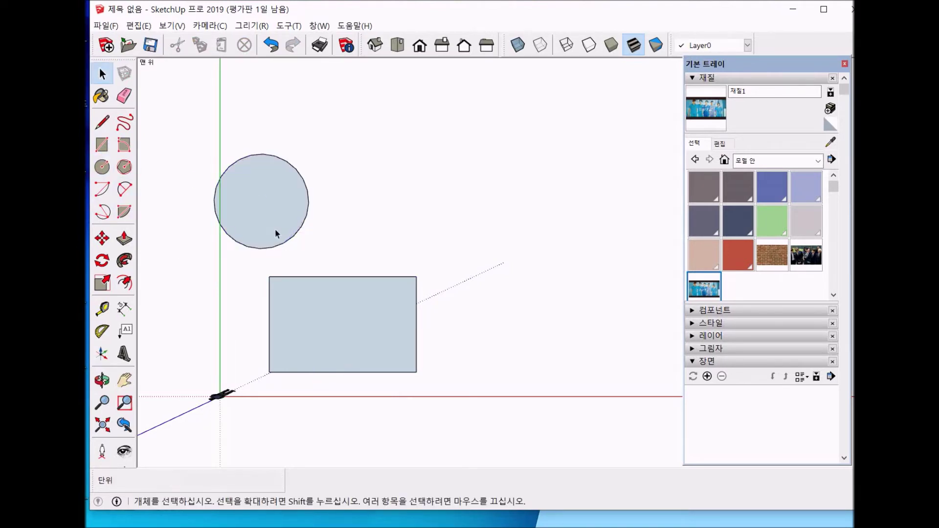
Move the circle with its edge so it overlaps the rectangle's upper-left corner
double_click(275, 229)
key(m)
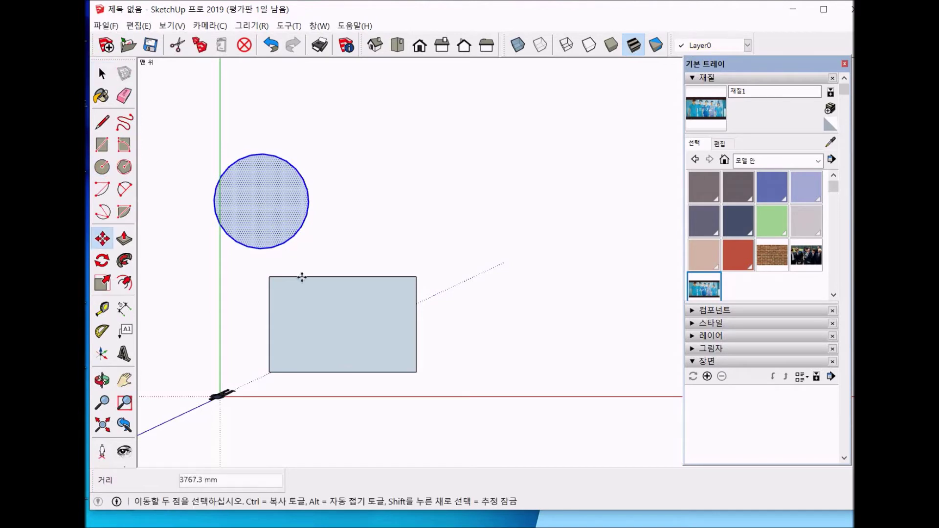
click(261, 201)
click(303, 271)
key(space)
click(477, 251)
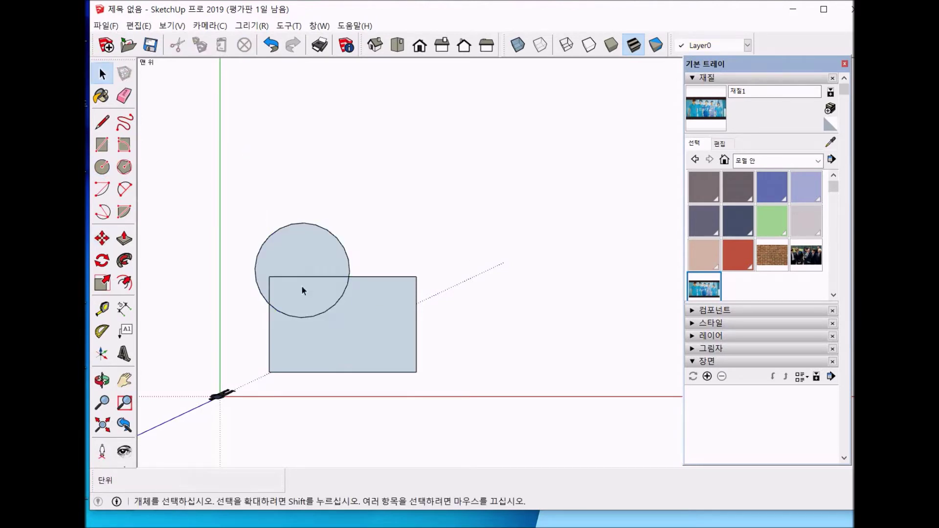
Move the circle's non-overlapping face away from the ungrouped rectangle, and undo both circle moves
click(315, 259)
key(m)
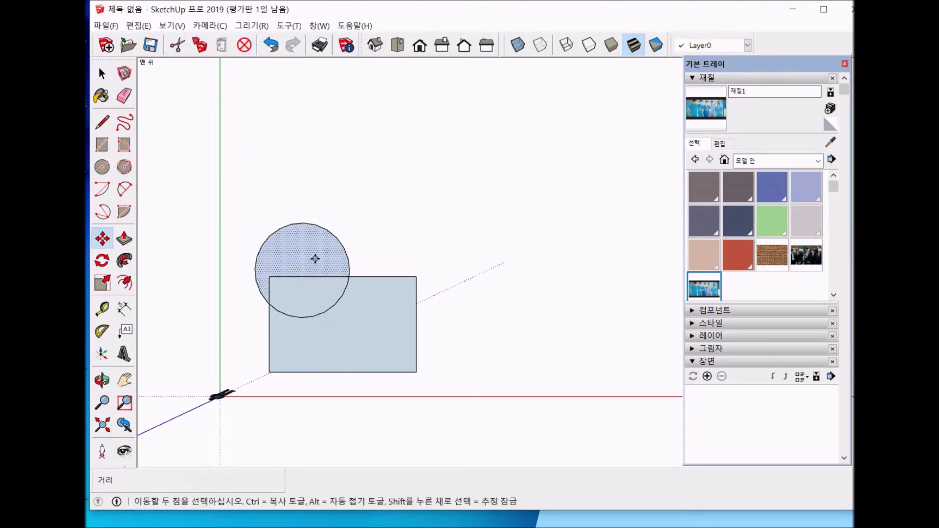
click(315, 259)
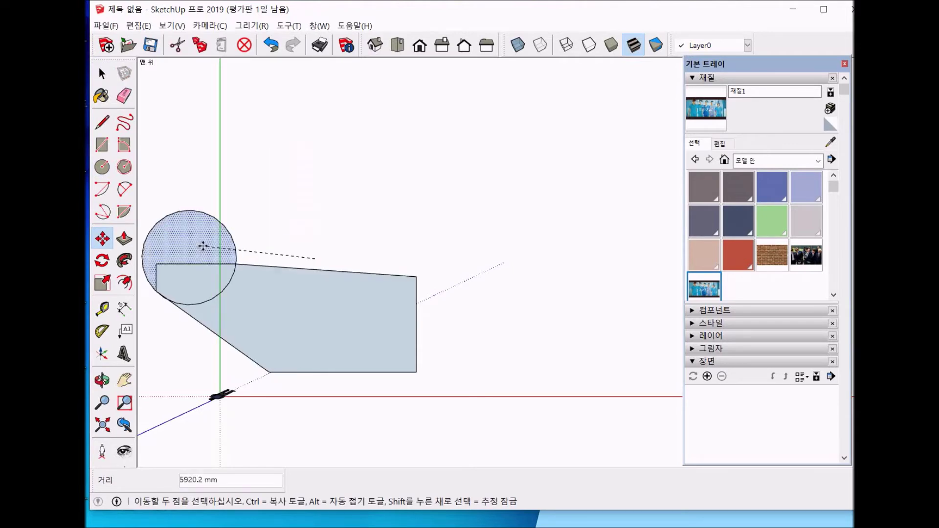
click(318, 214)
key(ctrl+z)
key(ctrl+z)
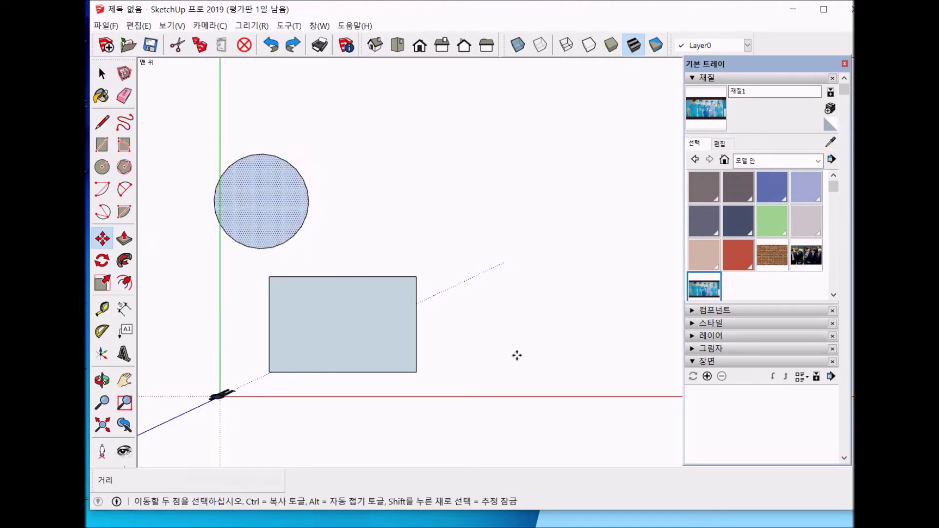
Select the rectangle's face together with its edges and make it a group
key(space)
click(358, 336)
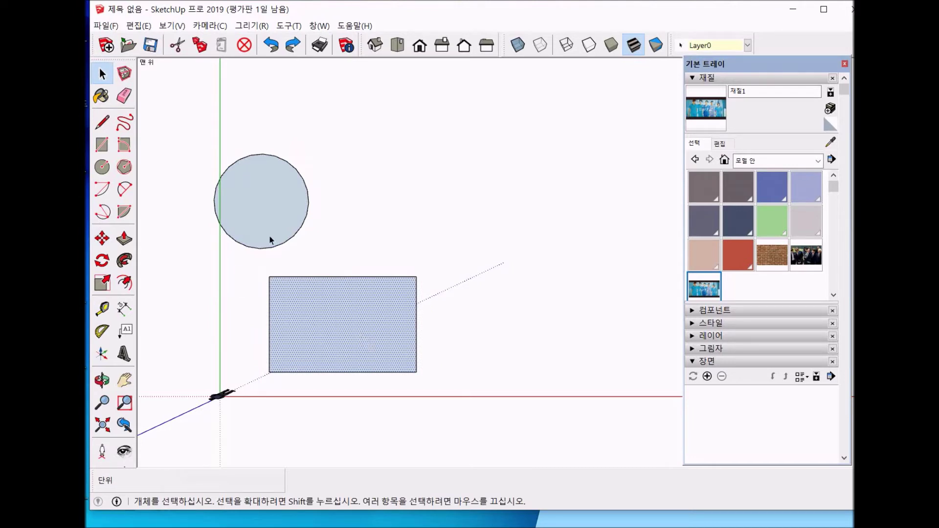
click(512, 295)
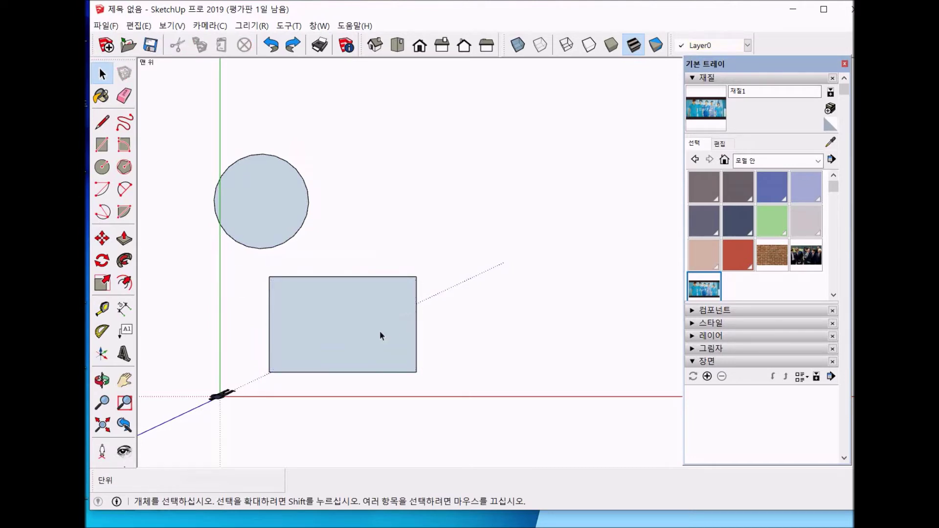
double_click(320, 321)
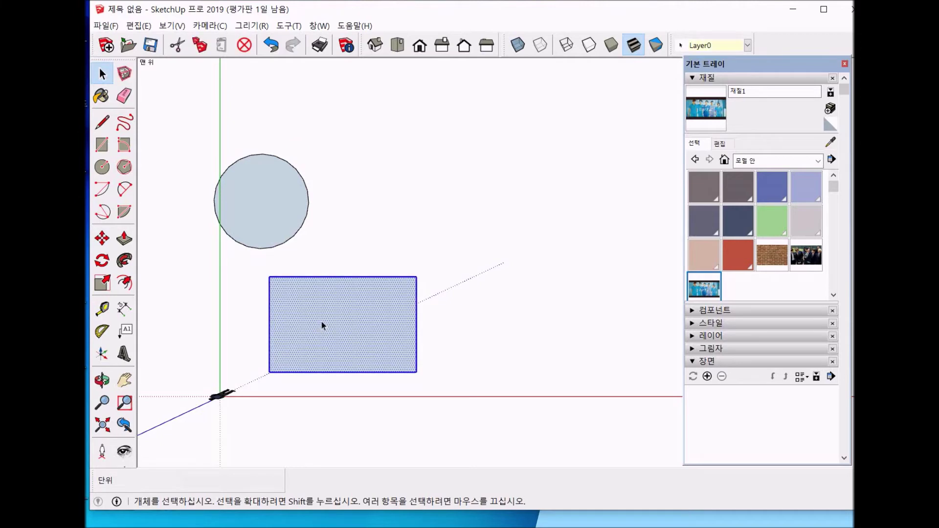
right_click(321, 321)
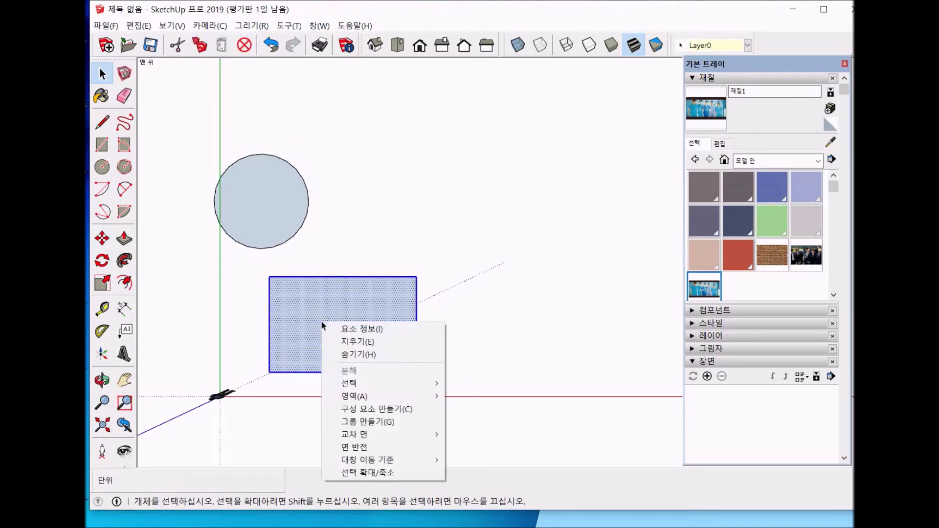
click(377, 421)
click(501, 414)
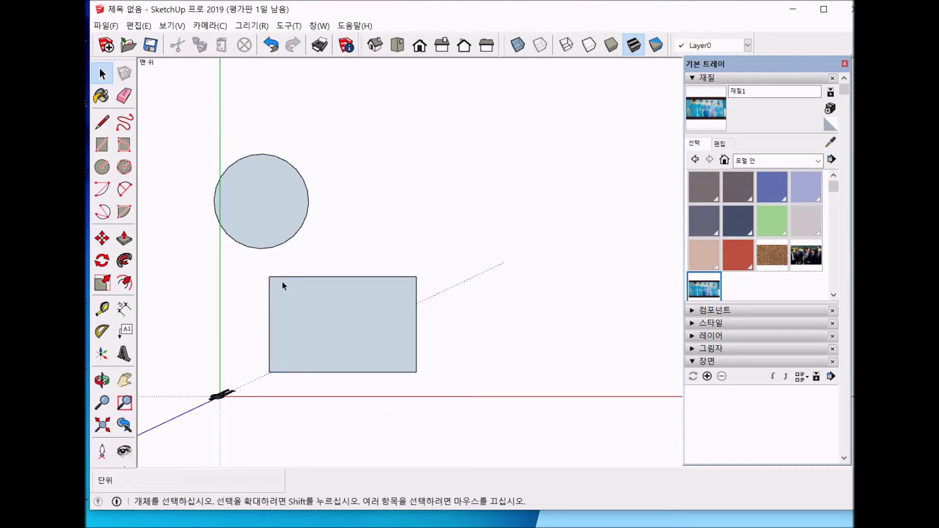
Compare the grouped rectangle with the loose circle by entering and leaving the group and selecting the circle's face and edge
click(308, 314)
double_click(309, 306)
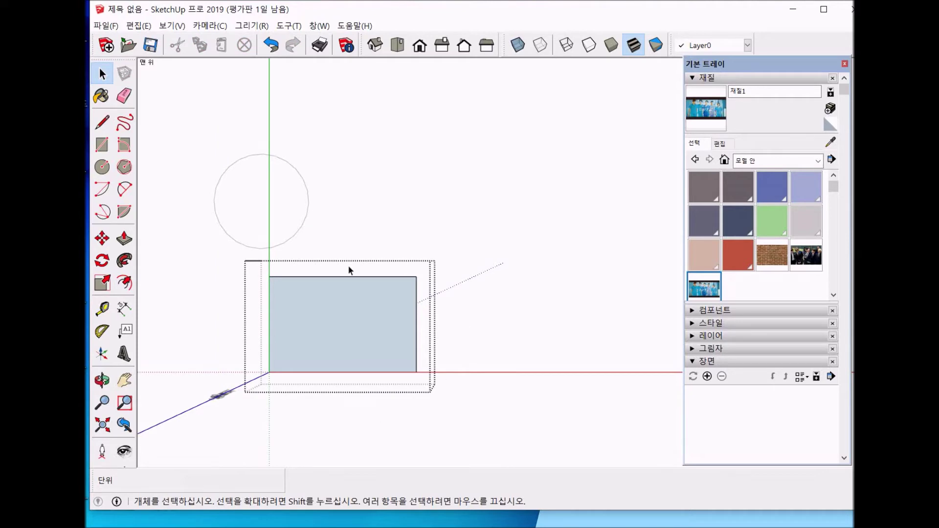
click(533, 356)
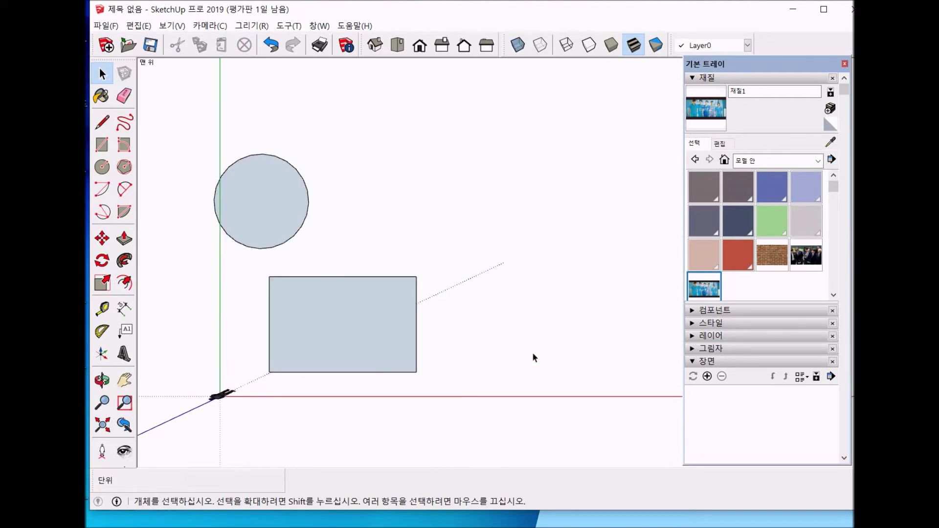
double_click(271, 219)
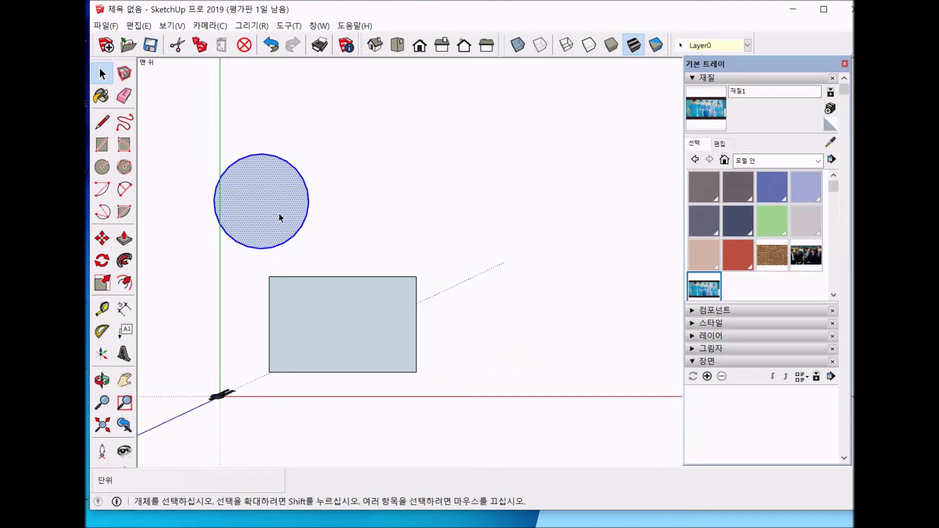
click(424, 218)
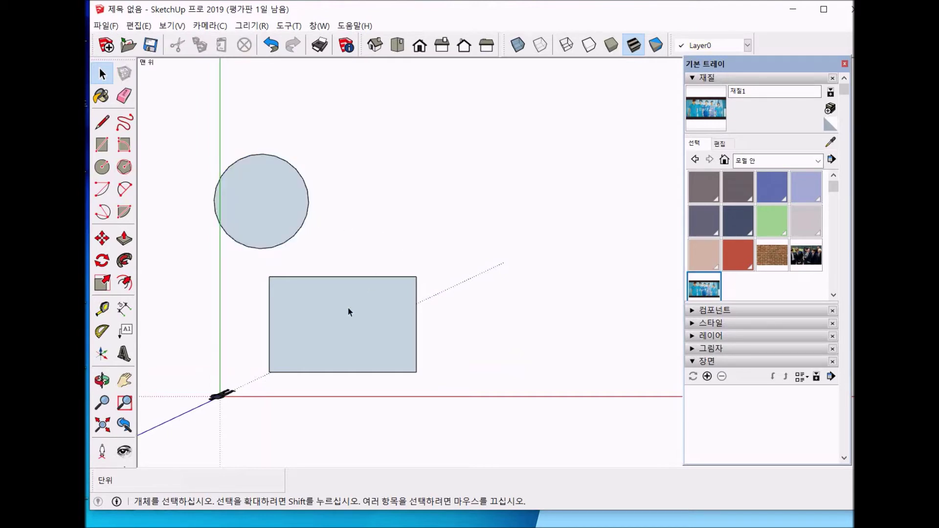
double_click(349, 311)
click(506, 304)
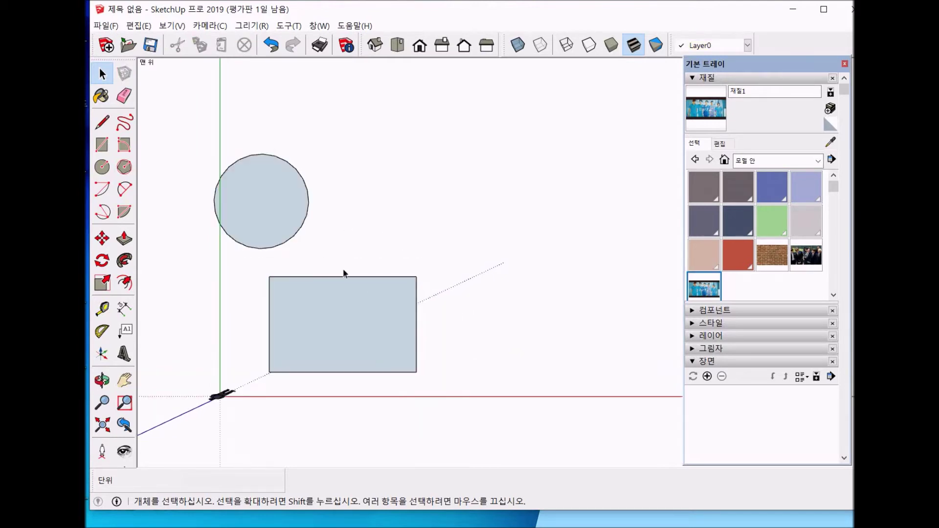
Move the ungrouped circle so it overlaps the upper-left corner of the grouped rectangle
double_click(260, 191)
key(m)
click(262, 193)
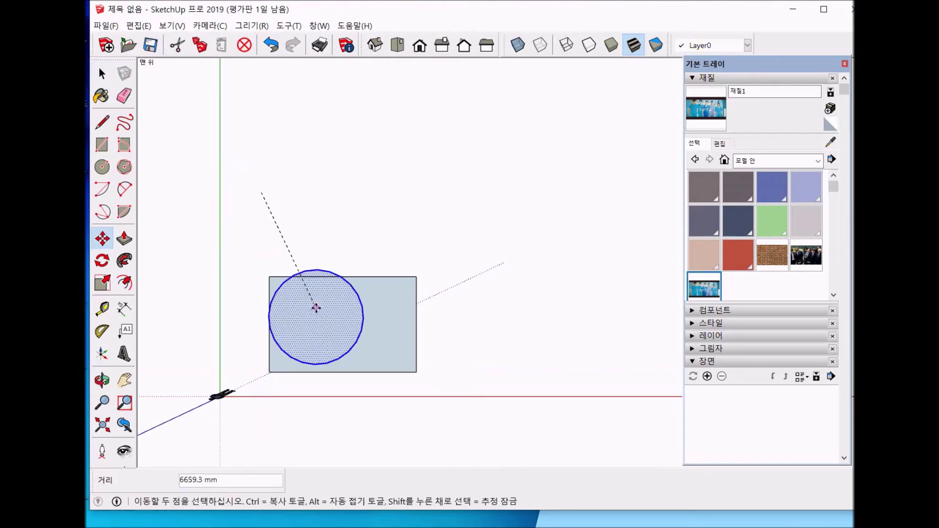
click(295, 270)
key(space)
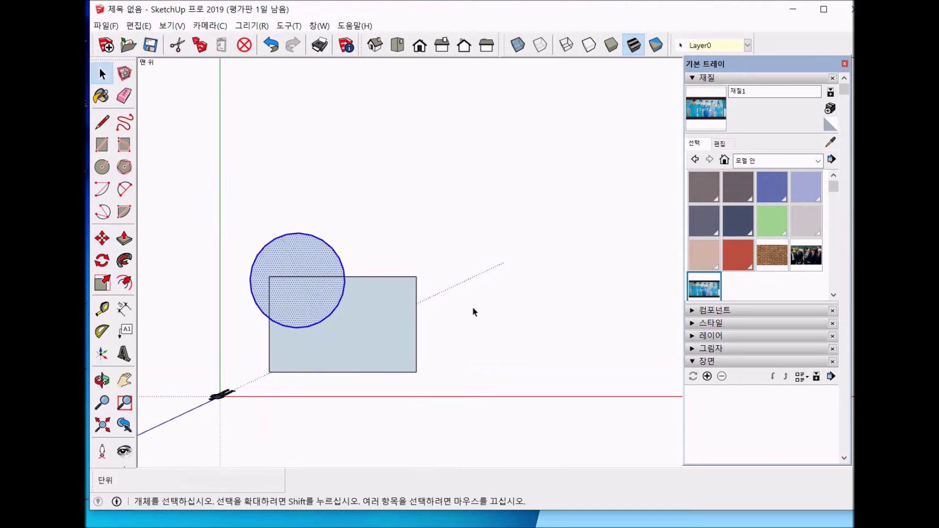
click(473, 308)
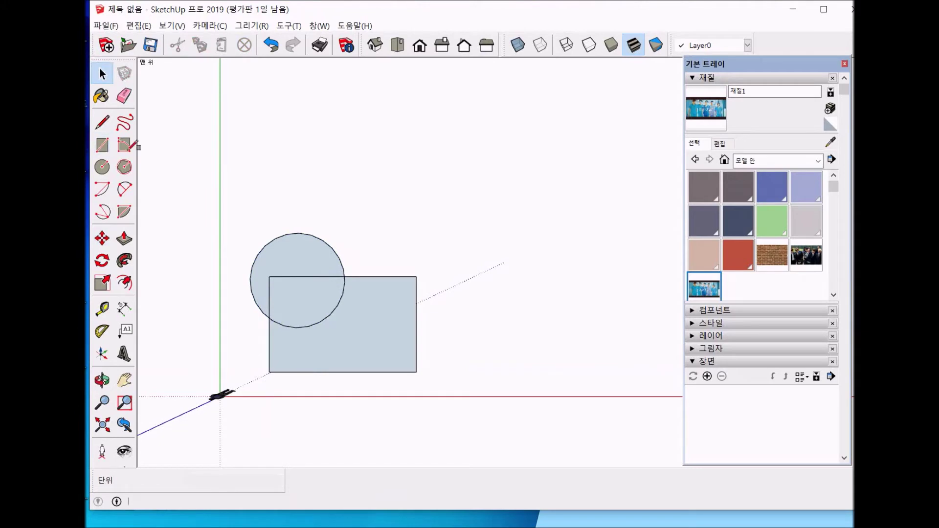
Draw a small ungrouped rectangle above and to the right of the grouped rectangle
click(103, 144)
click(417, 164)
click(495, 198)
key(space)
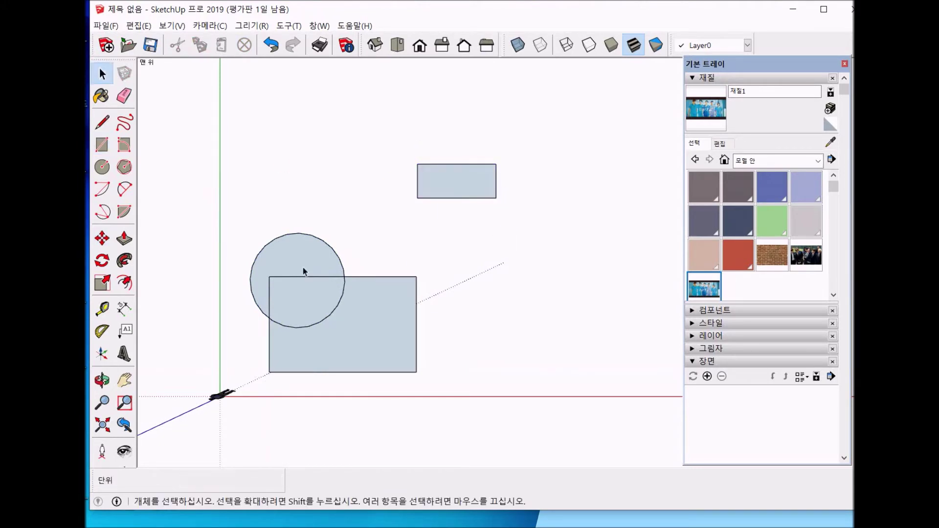
Move the circle with its edge up off the grouped rectangle, and briefly open the group to check its shape
click(313, 282)
click(473, 382)
click(383, 344)
click(320, 282)
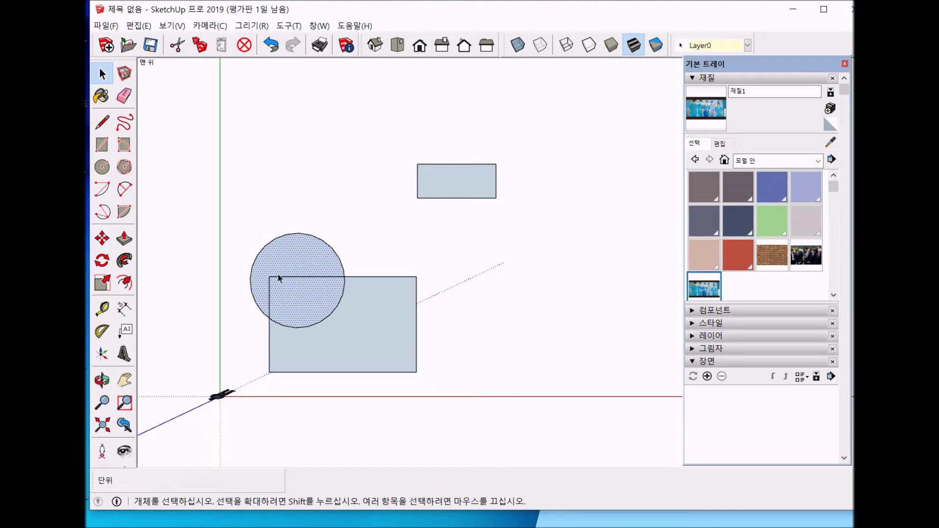
double_click(292, 248)
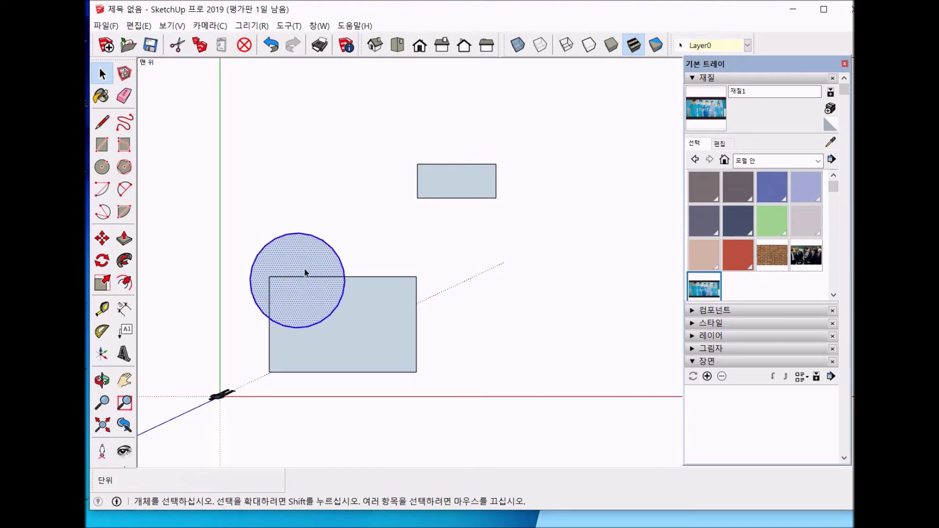
key(m)
click(304, 262)
click(291, 192)
key(space)
double_click(345, 337)
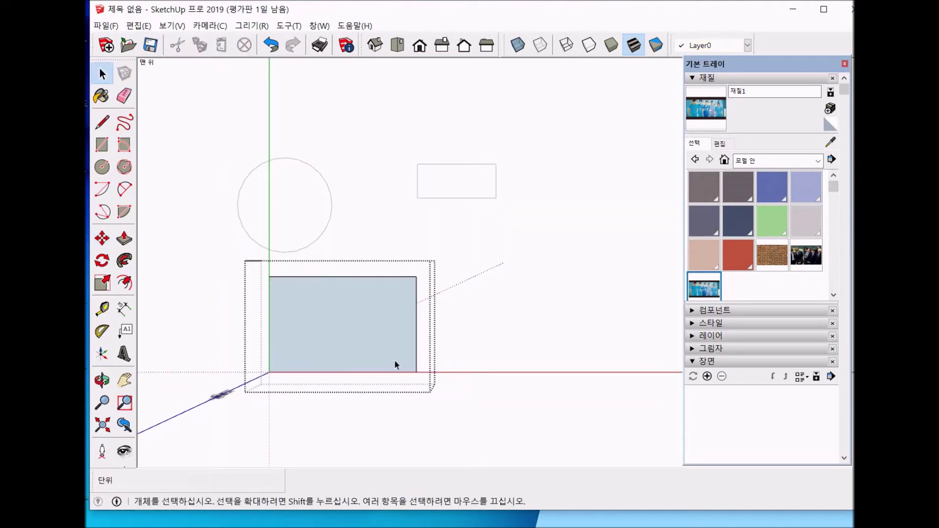
click(497, 352)
Move the circle onto the left part of the small ungrouped rectangle, and move the selection about 3617 mm up and to the left
double_click(289, 217)
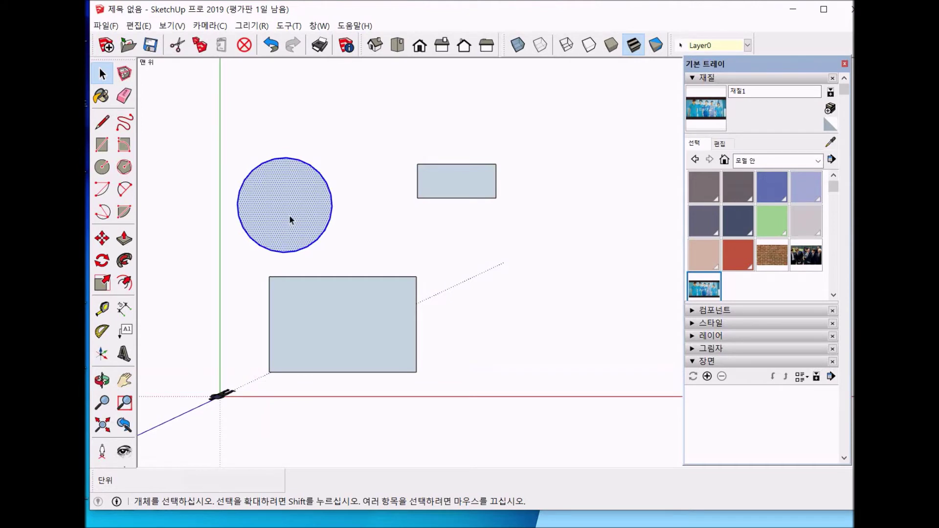
key(m)
click(290, 216)
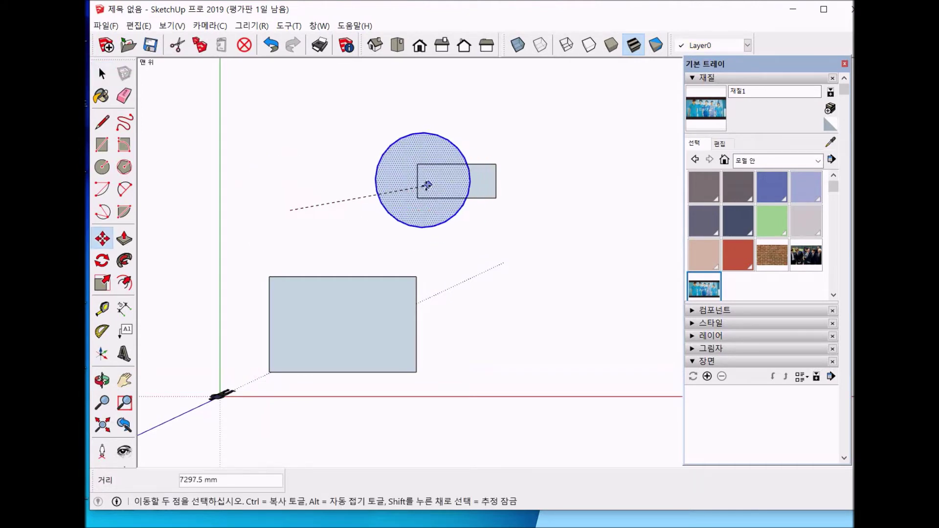
click(423, 186)
click(512, 338)
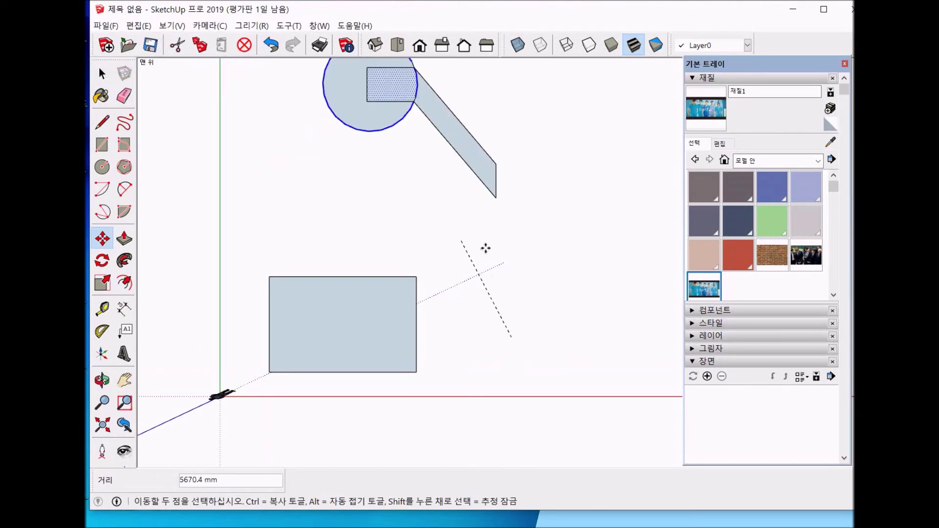
click(491, 274)
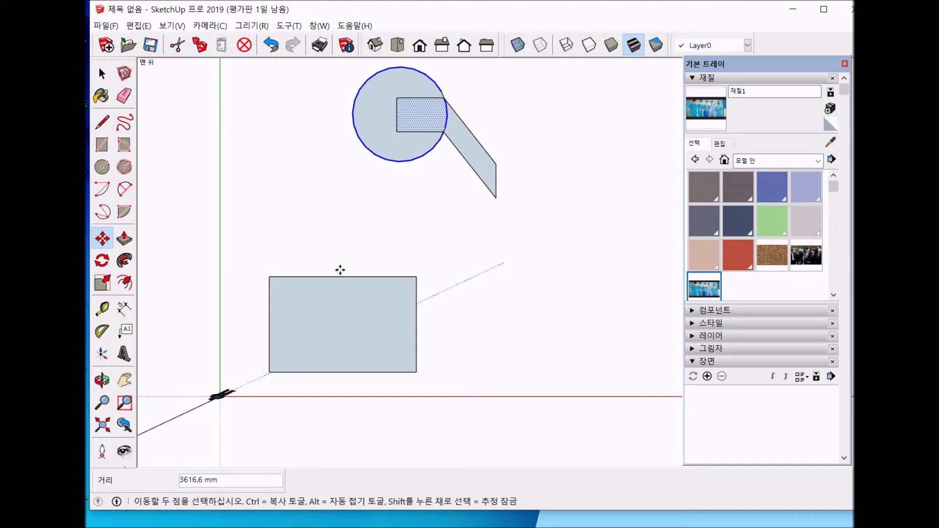
Open the grouped rectangle for editing and Push/Pull its face up into a large box
key(space)
double_click(353, 315)
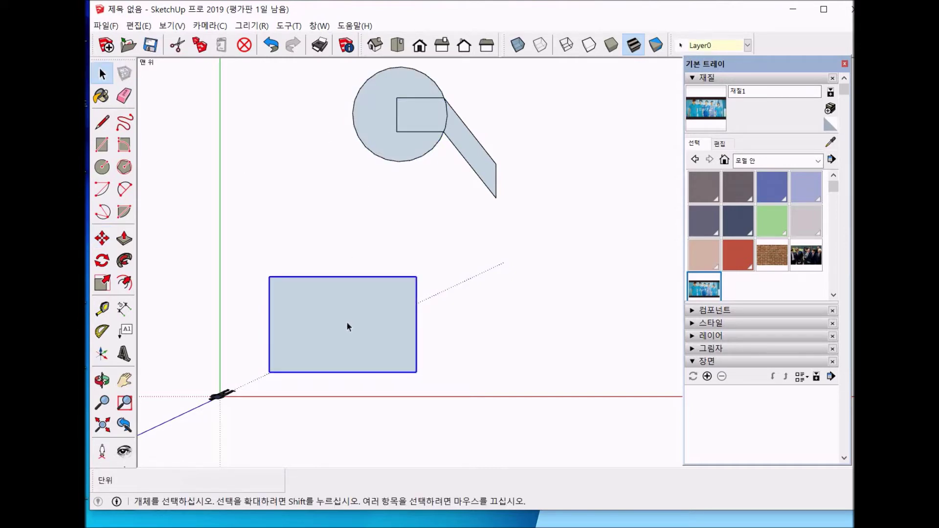
key(ctrl+g)
double_click(346, 321)
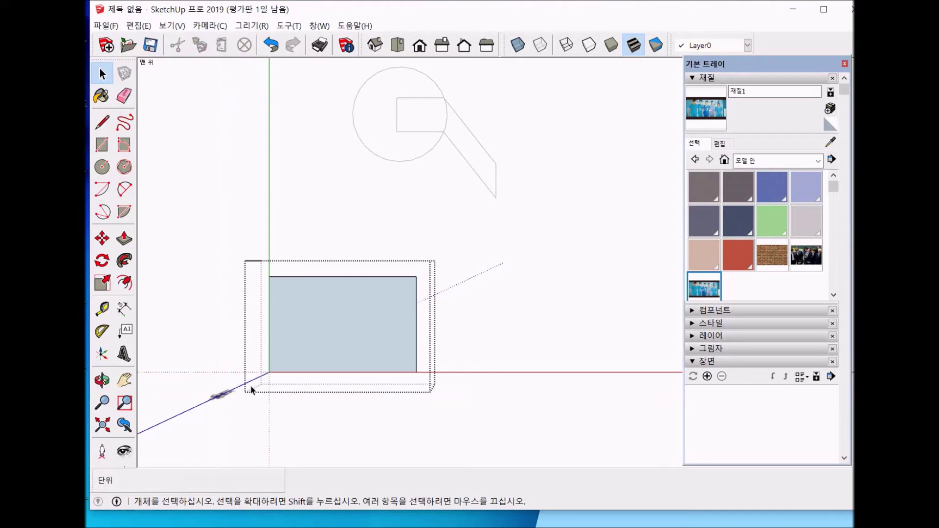
scroll(309, 362, up, 5)
scroll(421, 229, down, 4)
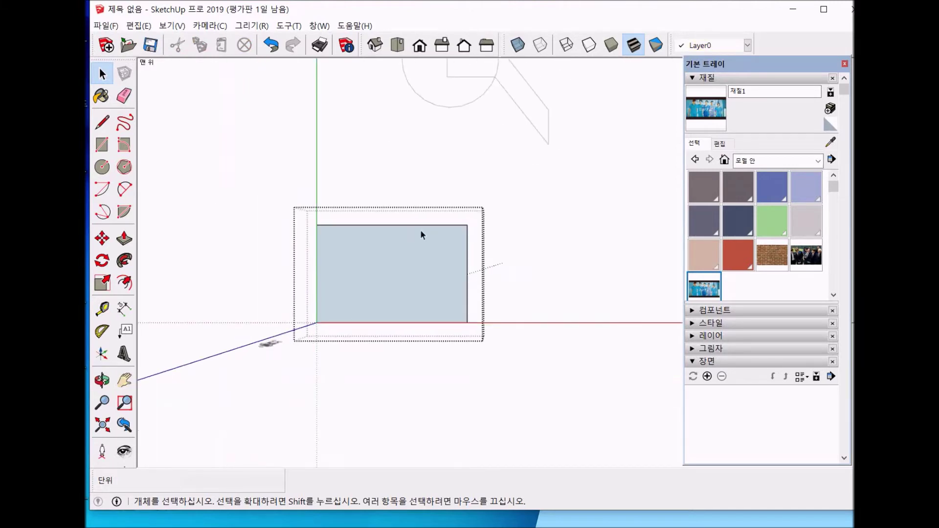
click(399, 292)
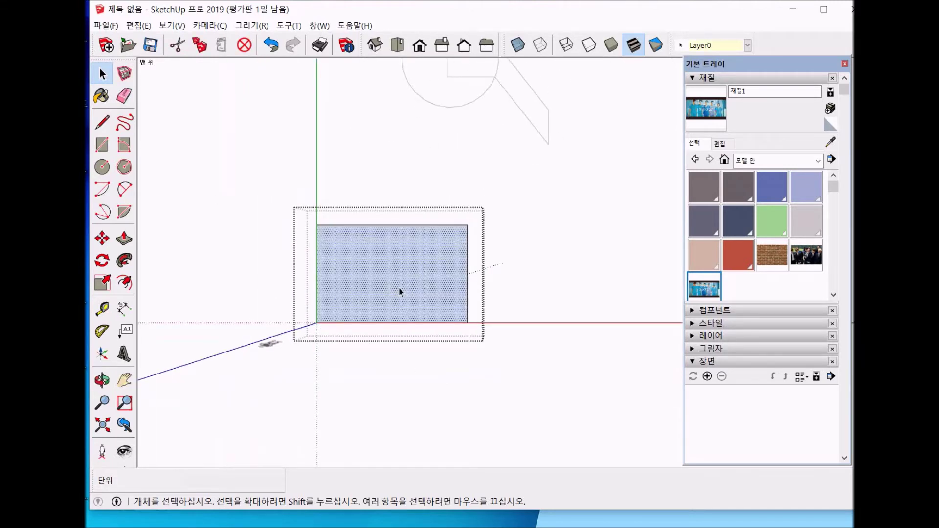
key(p)
drag(398, 260, 393, 226)
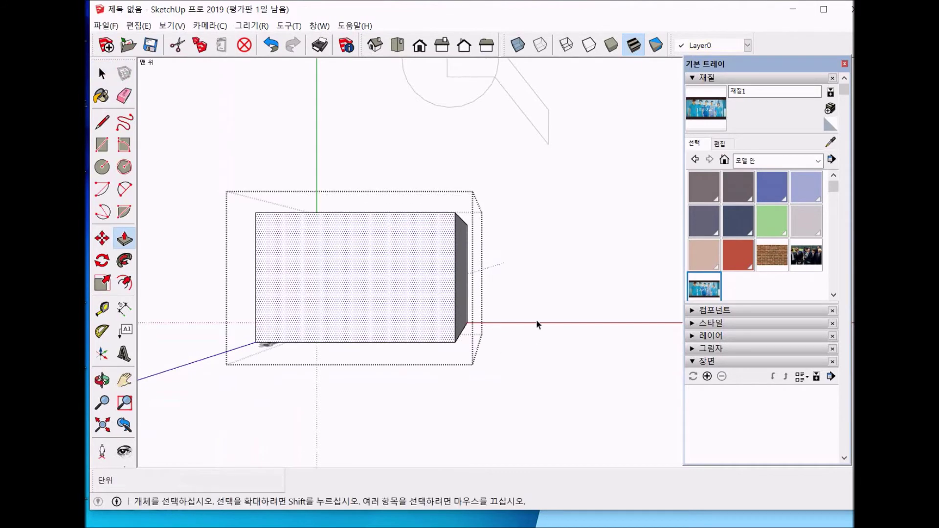
Push/Pull the small rectangle face overlapping the circle up into a block
key(o)
drag(477, 370, 492, 231)
key(space)
click(511, 153)
key(p)
drag(511, 153, 501, 95)
Open the large box's group, select all of its faces and edges, and undo back out of the group
key(space)
double_click(430, 241)
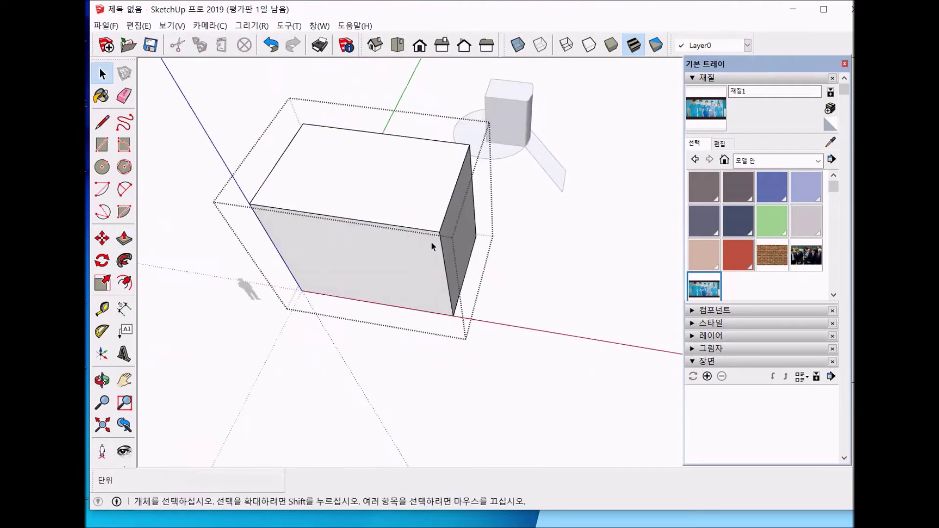
triple_click(430, 242)
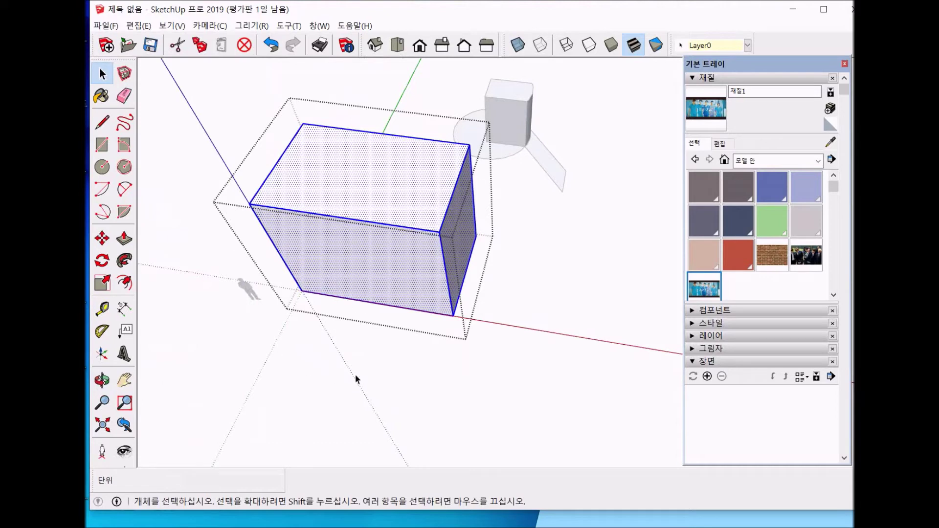
key(ctrl+z)
key(ctrl+z)
key(ctrl+z)
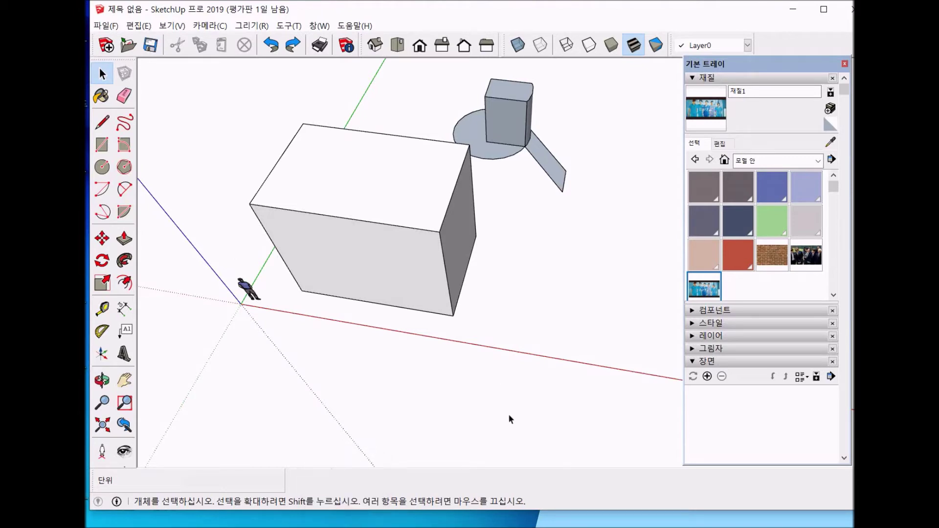
Draw an ungrouped rectangle on the ground to the right of the large box
key(h)
drag(498, 397, 268, 346)
key(r)
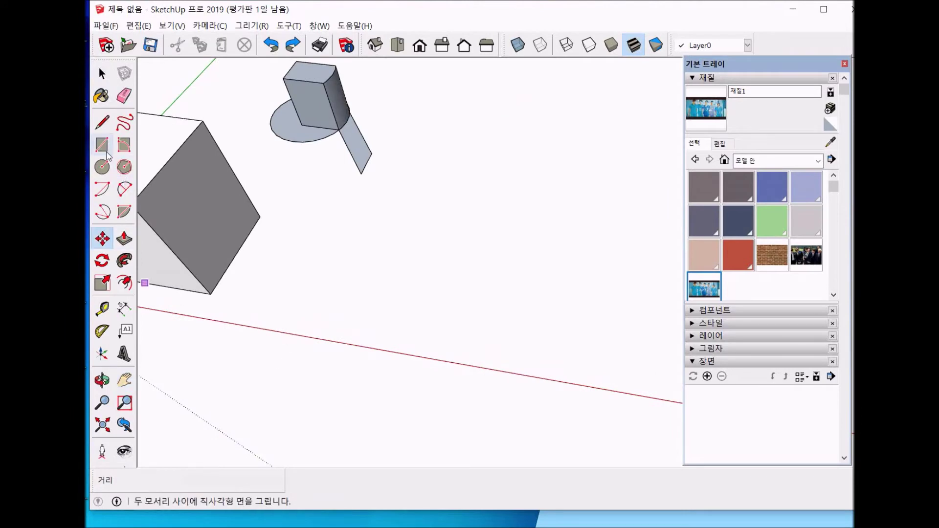
click(400, 300)
click(536, 242)
Push/Pull the new rectangle's face up into a box
key(space)
click(457, 304)
key(p)
click(458, 308)
click(462, 235)
Select all connected faces and edges of the new box and make them a group
key(space)
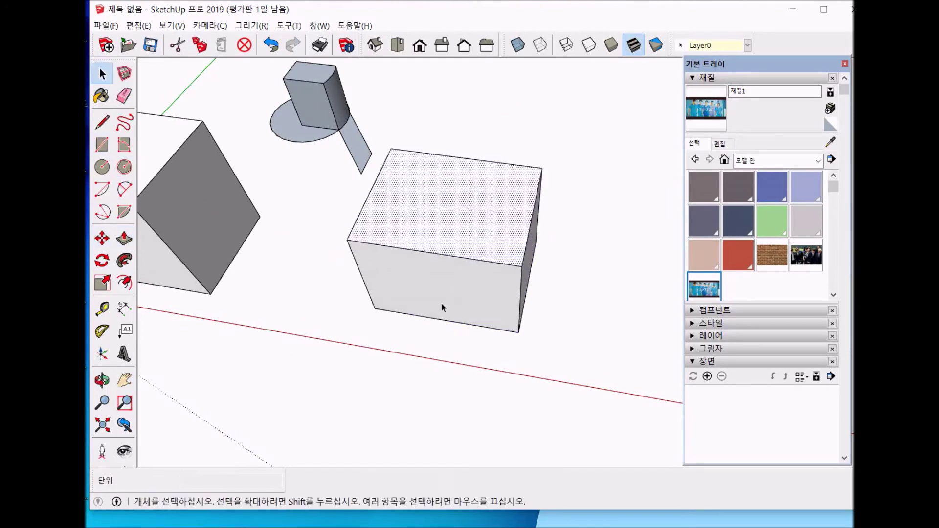
triple_click(441, 302)
right_click(441, 303)
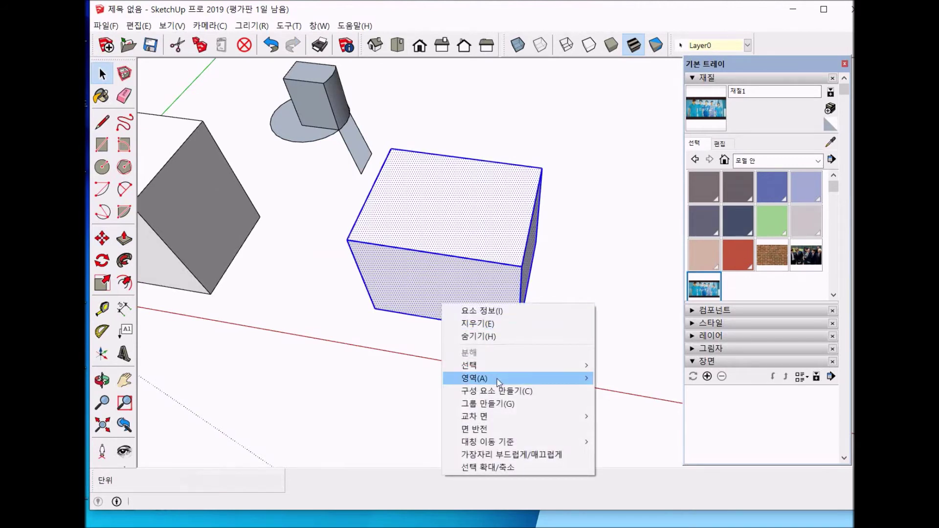
click(449, 404)
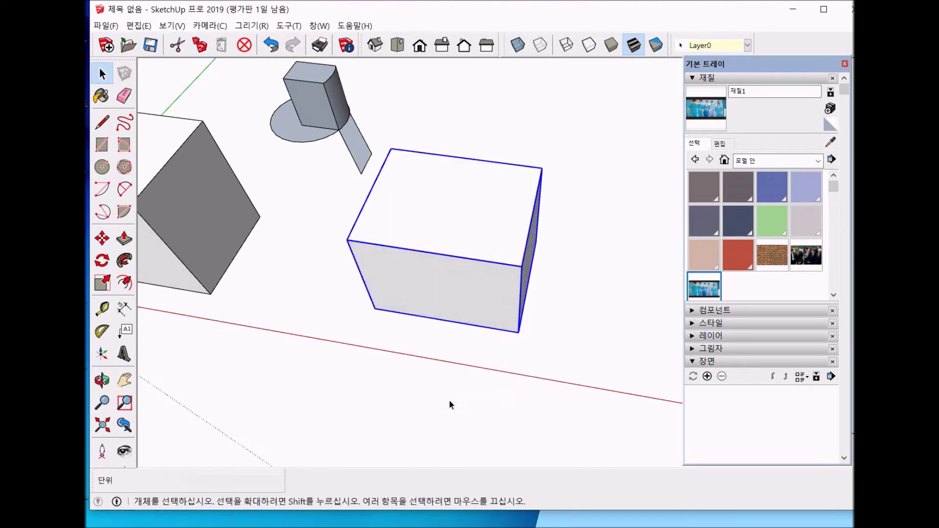
click(424, 416)
Open the new box's group to check its contents, and close it again
double_click(449, 288)
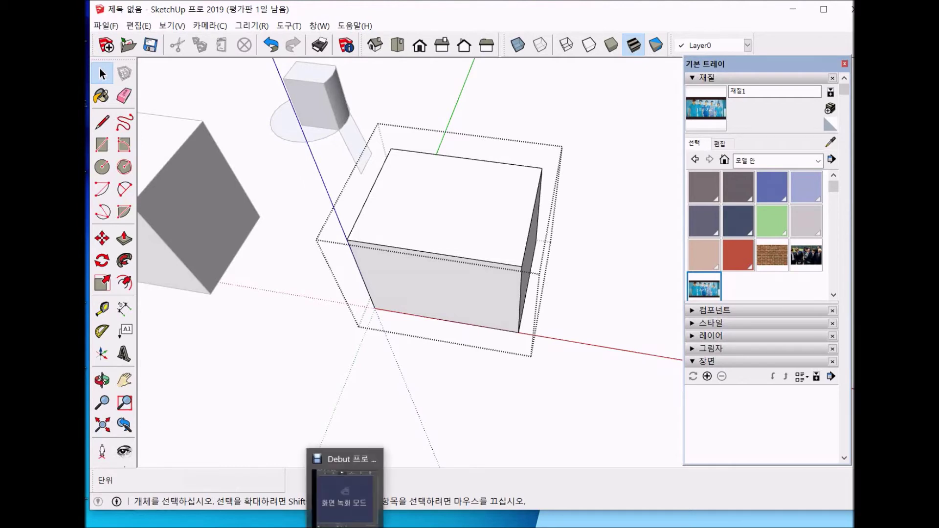
mouse_move(312, 519)
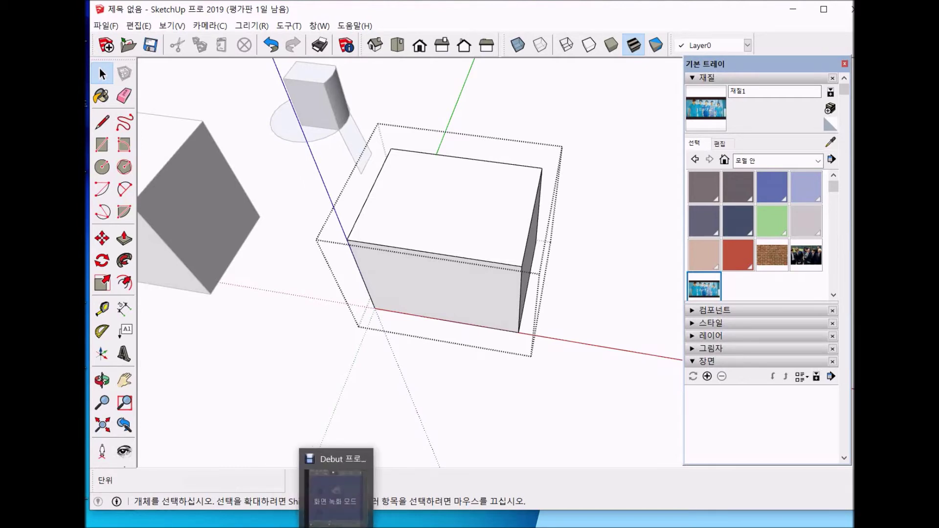
click(336, 519)
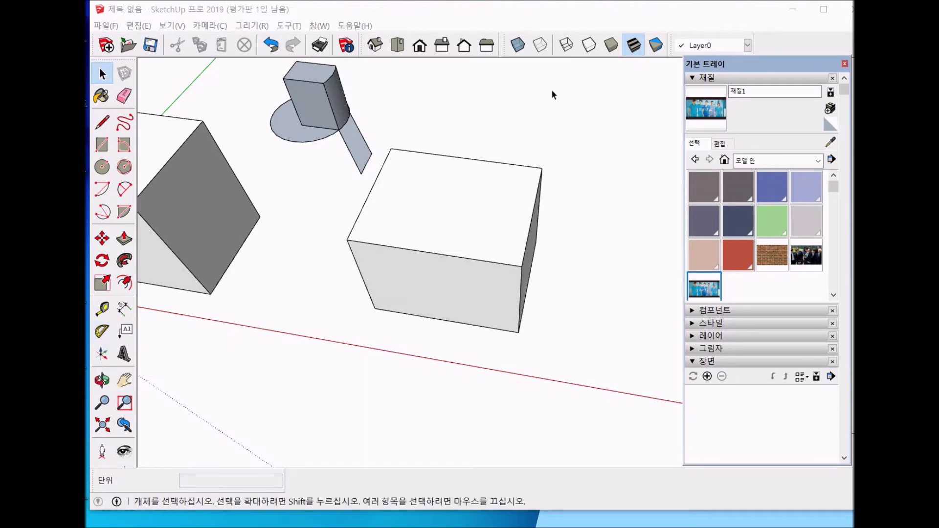
double_click(494, 240)
click(456, 418)
Delete the new grouped box together with the circle, the slanted strip and all pieces of the small block
scroll(414, 381, down, 1)
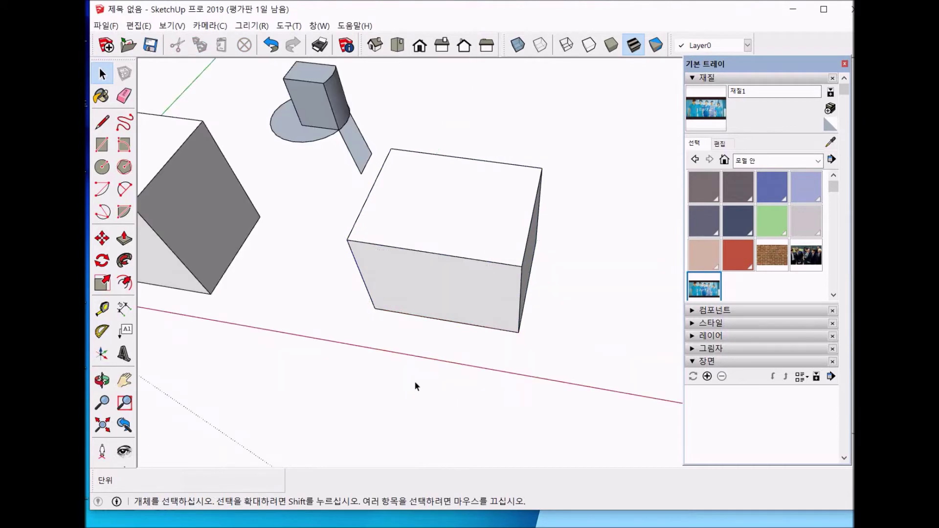
drag(535, 350, 359, 181)
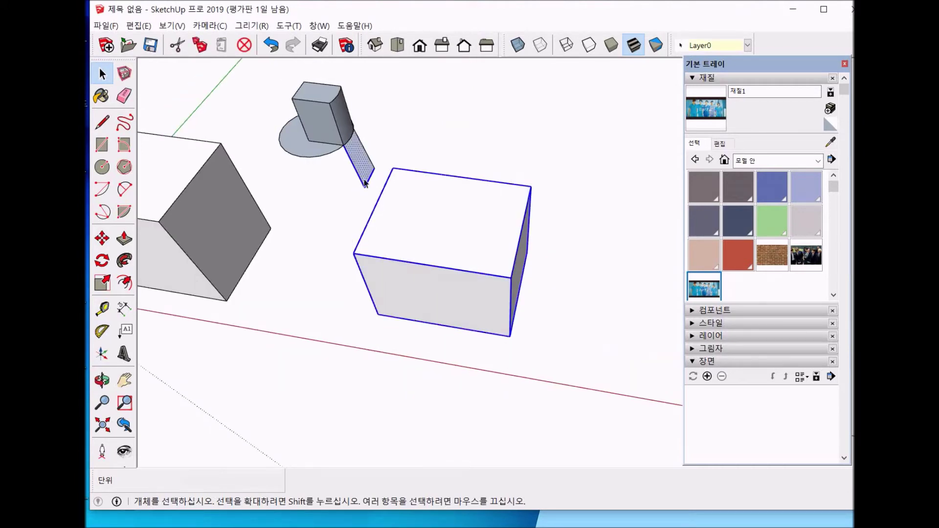
key(Delete)
drag(458, 220, 340, 173)
drag(255, 91, 468, 183)
key(Delete)
drag(374, 168, 299, 83)
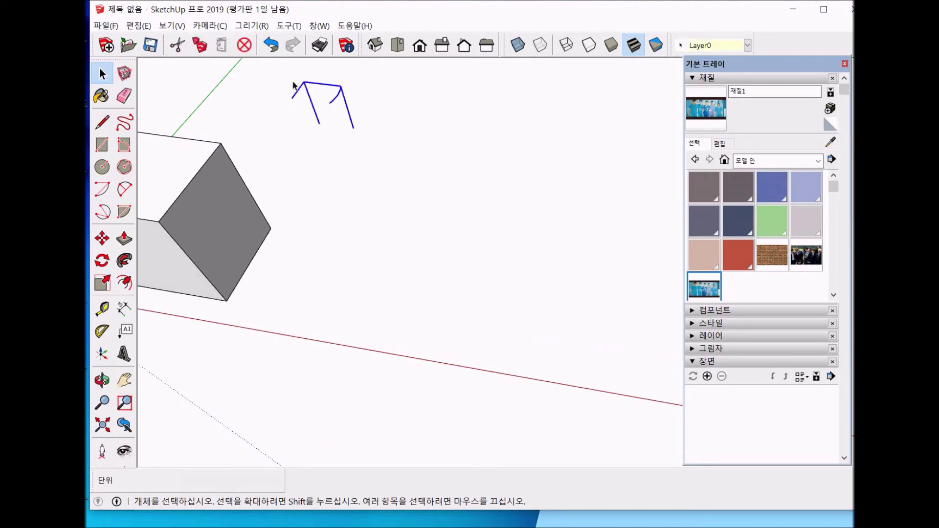
key(Delete)
Delete the remaining large grouped box beside the origin
scroll(389, 308, down, 3)
middle_drag(376, 326, 404, 211)
drag(405, 211, 405, 212)
key(h)
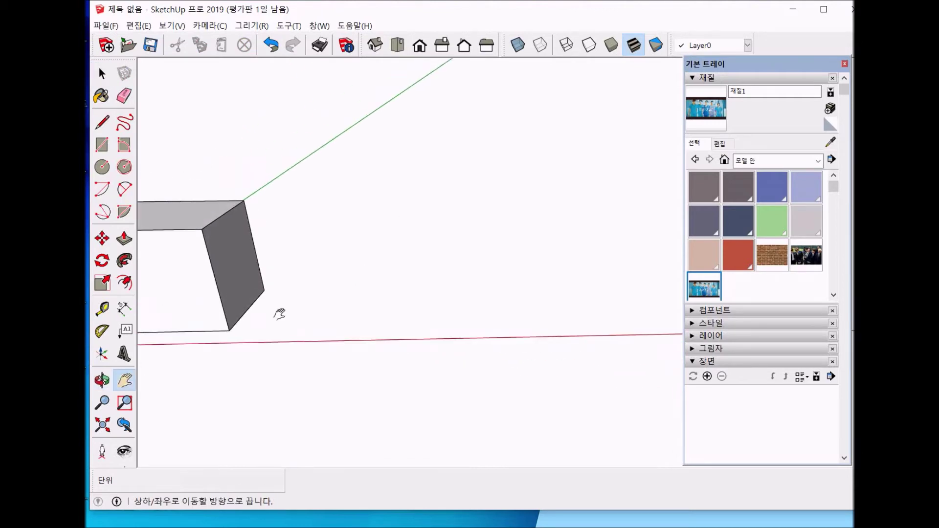
drag(279, 315, 513, 297)
key(space)
drag(313, 171, 521, 382)
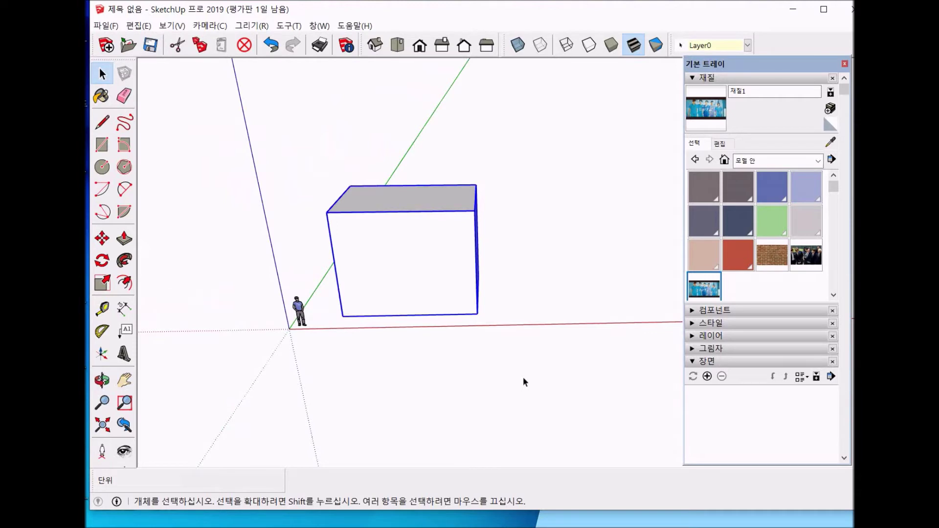
key(Delete)
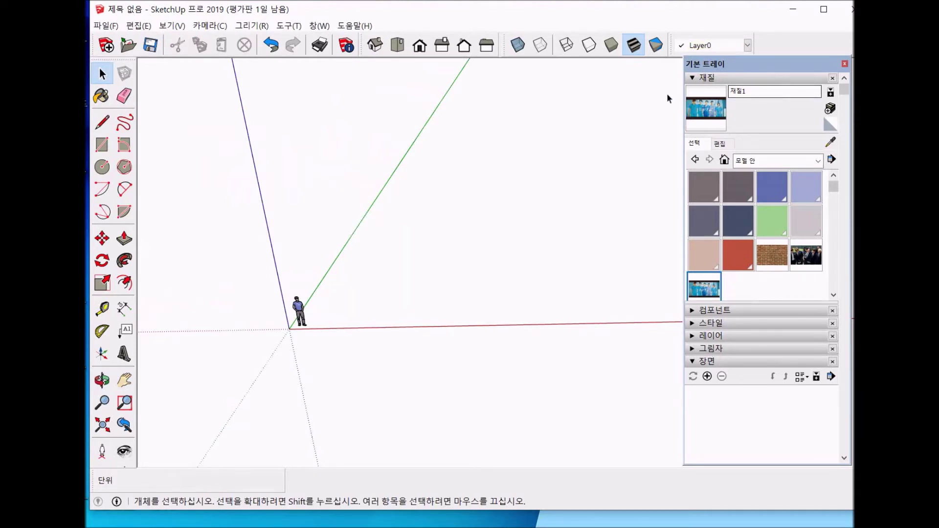
Expand the component browser and collapse the materials section
click(749, 313)
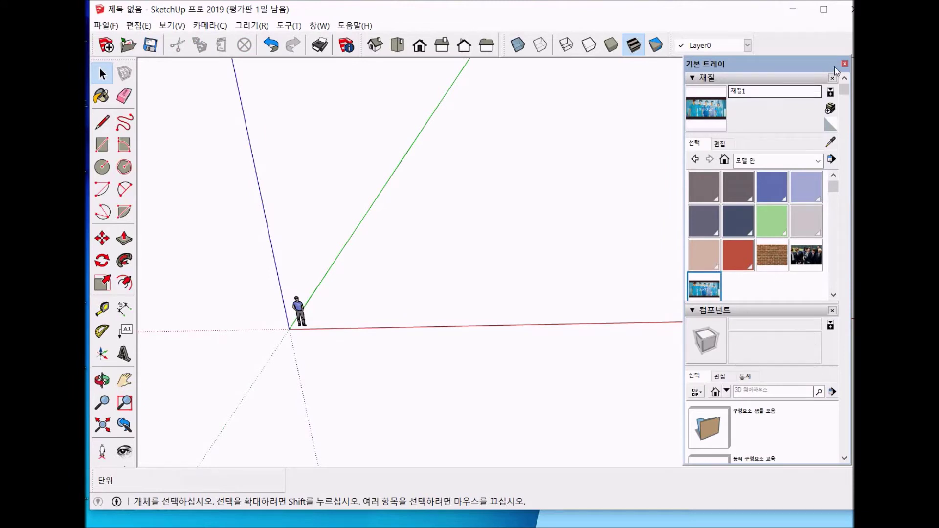
click(787, 79)
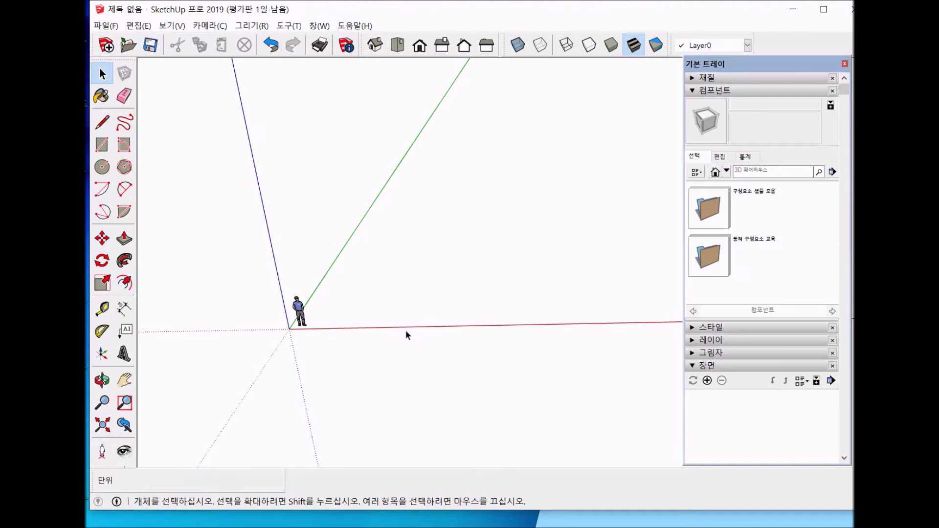
key(o)
drag(398, 340, 401, 287)
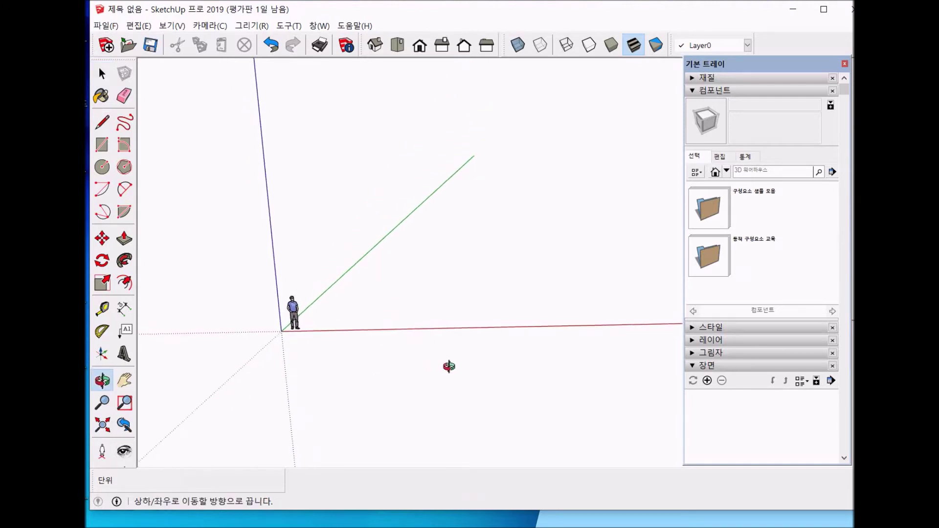
shift+drag(465, 362, 354, 398)
Search the 3D Warehouse components for "window" and look through the results
click(797, 172)
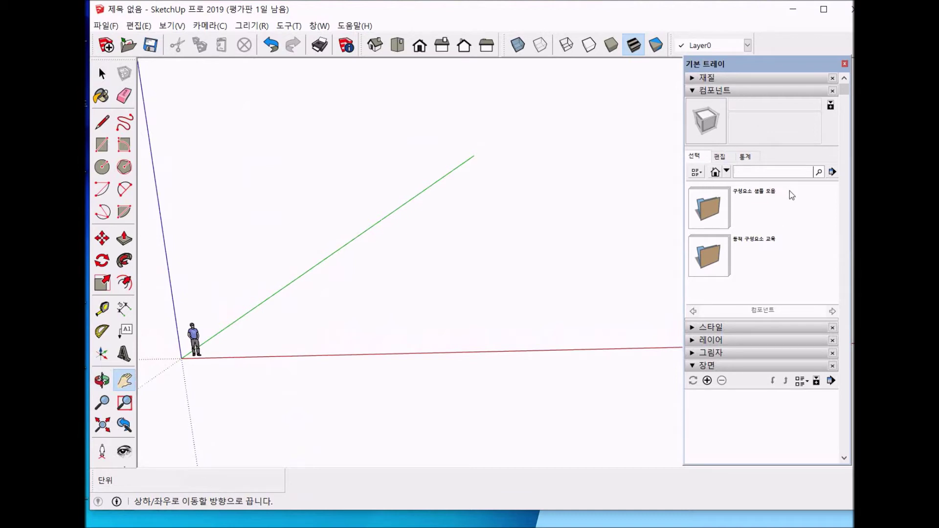
text(window)
key(Return)
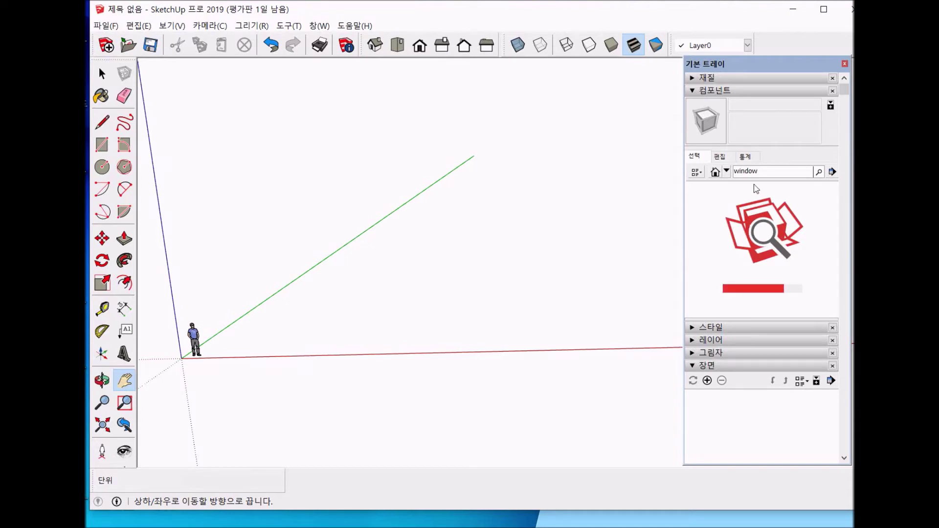
scroll(762, 224, down, 10)
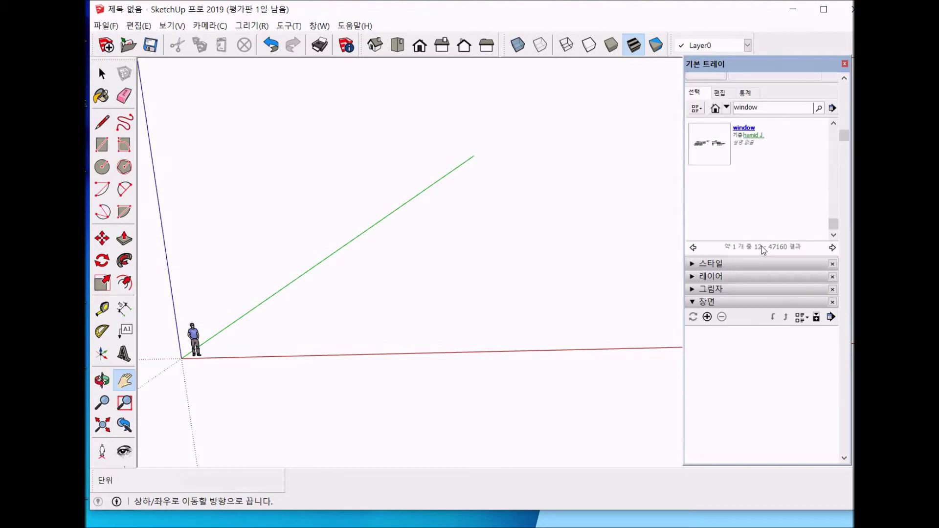
scroll(771, 167, up, 10)
Search the 3D Warehouse components for "창문" and browse the listed models
double_click(783, 111)
text(d)
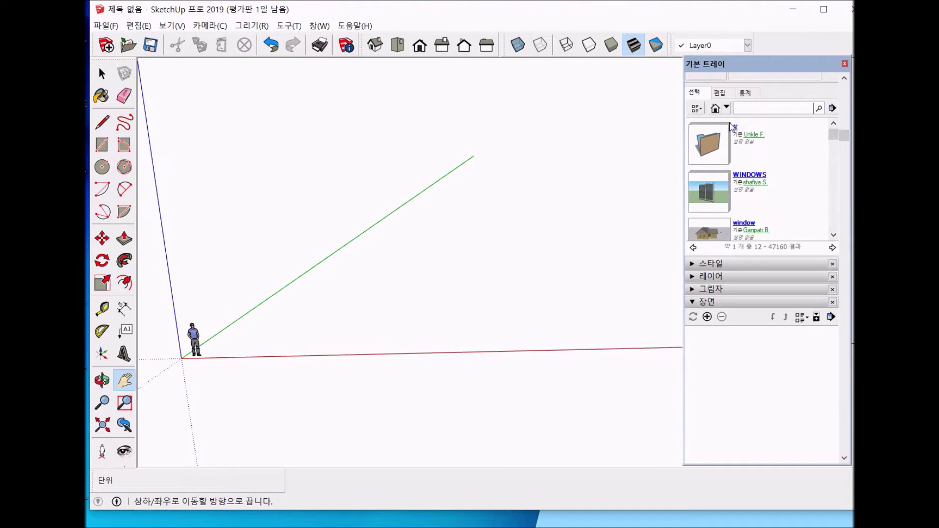
text(문)
key(Return)
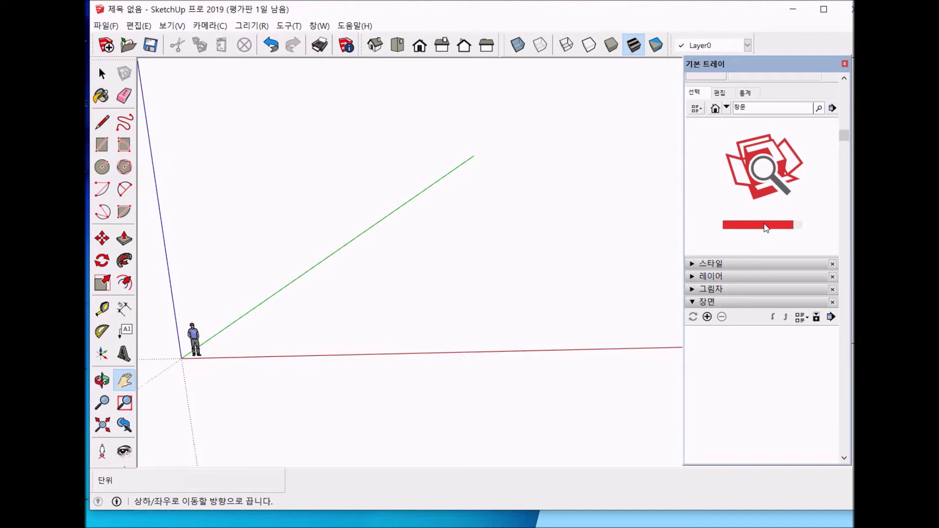
scroll(764, 189, down, 1)
scroll(764, 189, down, 5)
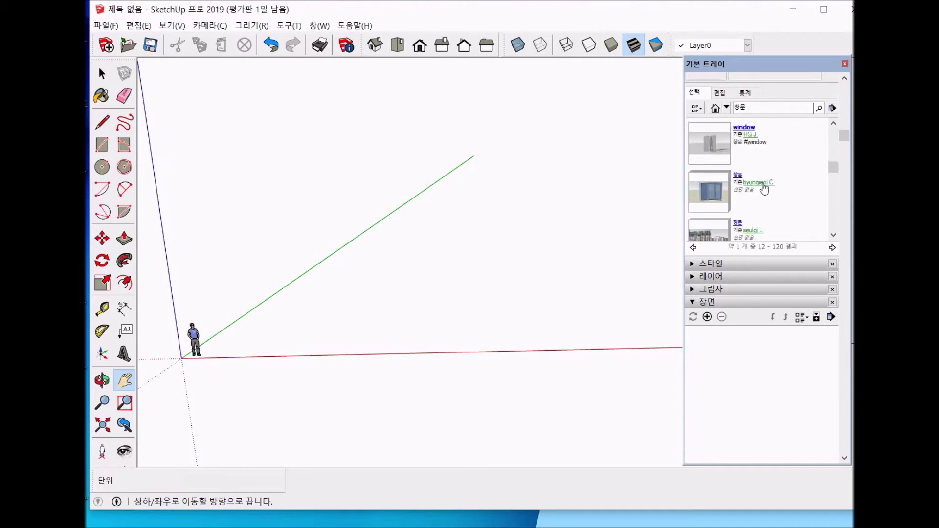
scroll(760, 193, up, 10)
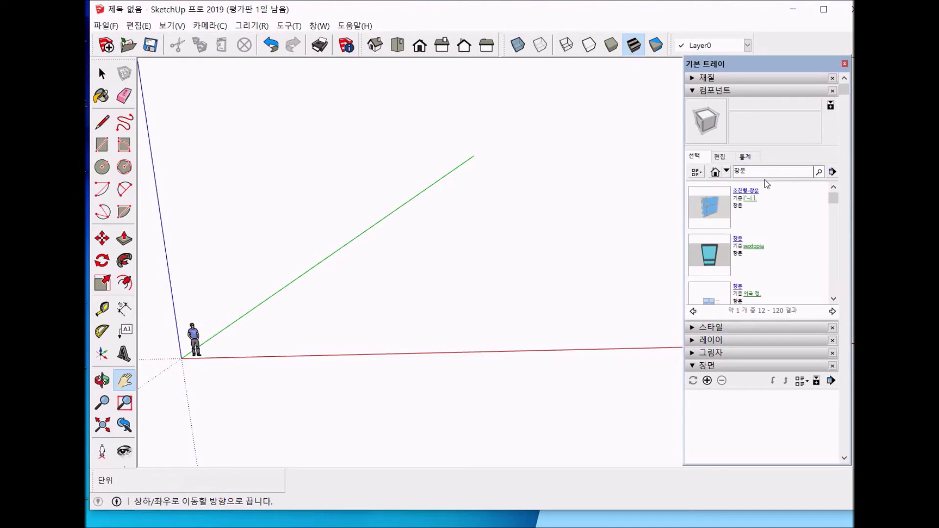
Replace the component search term with "window" and run the 3D Warehouse search
double_click(767, 174)
text(자)
key(BackSpace)
key(BackSpace)
key(Return)
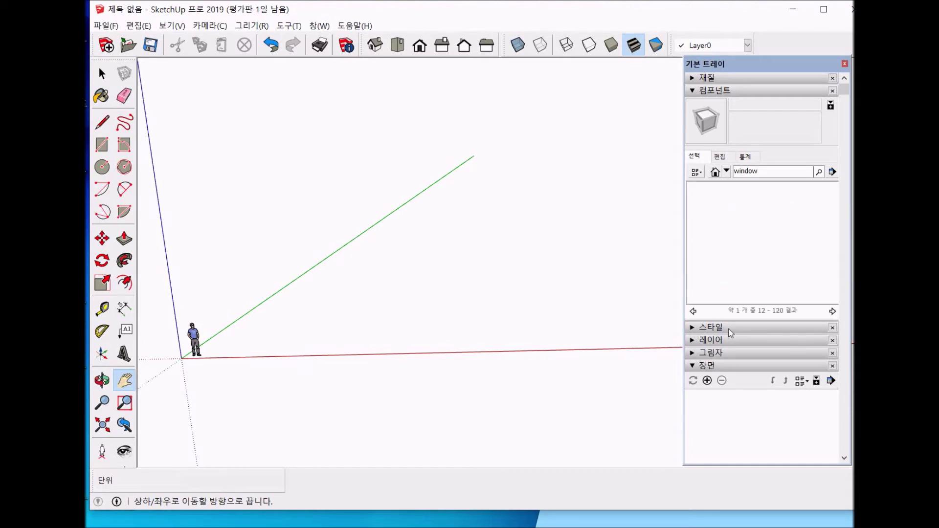
Look through the models and collections listed for "window" to find a suitable one
scroll(782, 275, down, 3)
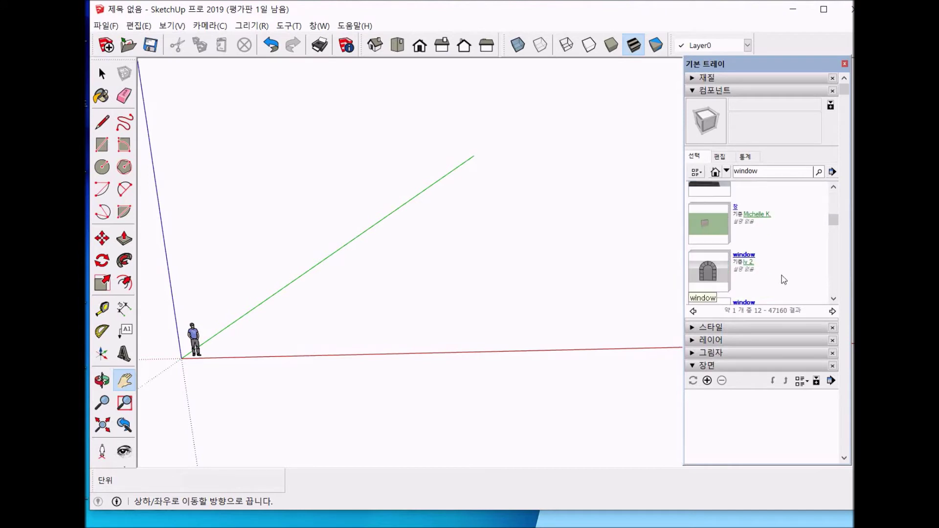
scroll(762, 278, down, 2)
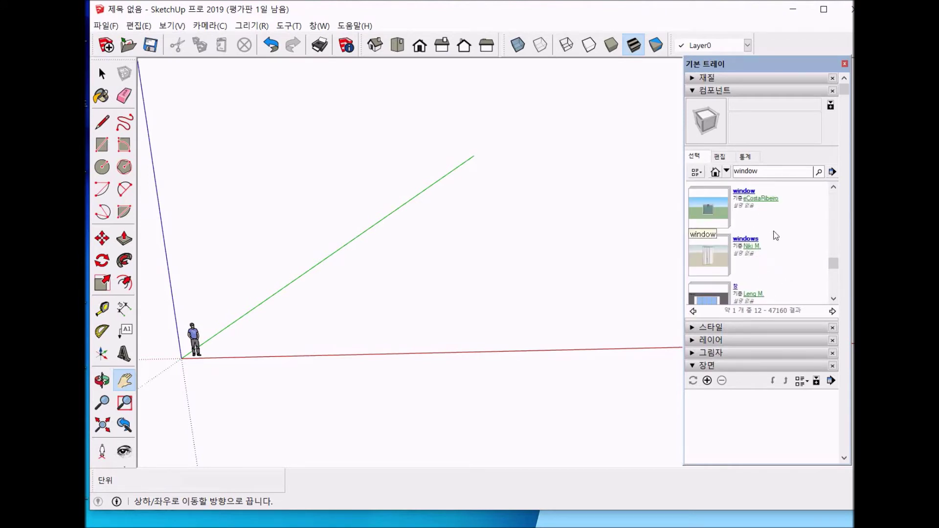
scroll(771, 264, down, 3)
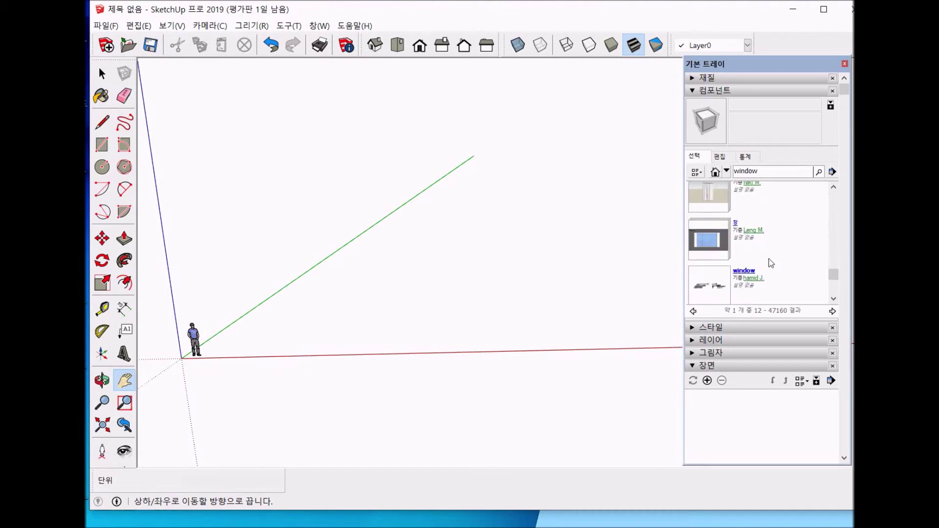
scroll(770, 270, up, 2)
scroll(770, 270, down, 4)
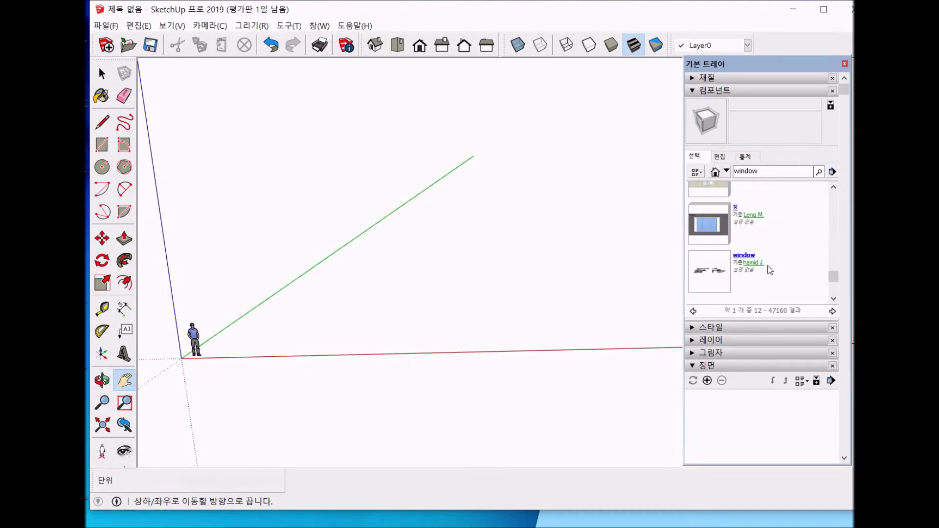
scroll(788, 195, up, 2)
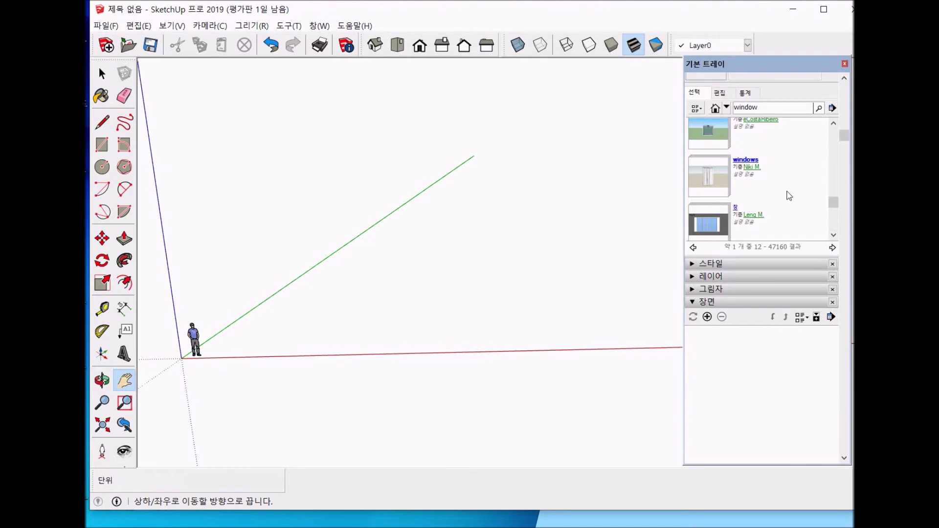
scroll(791, 196, up, 3)
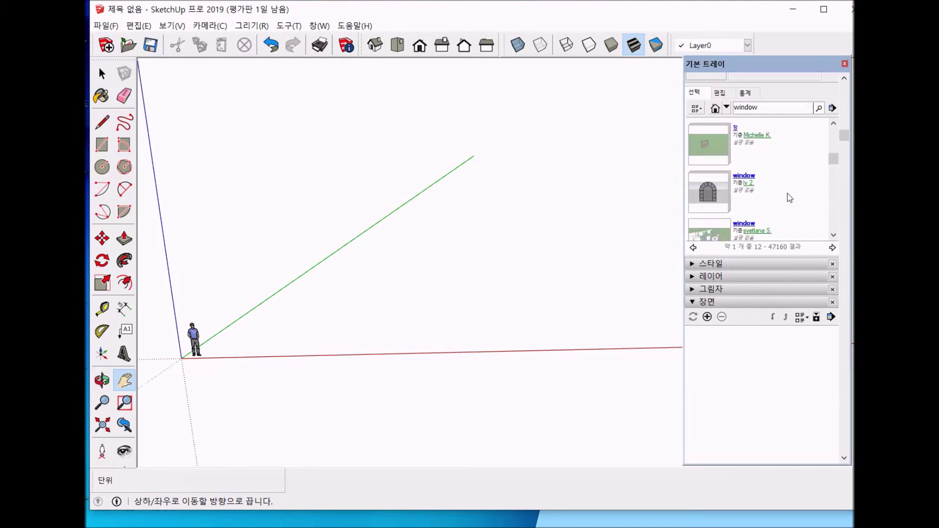
scroll(761, 193, up, 3)
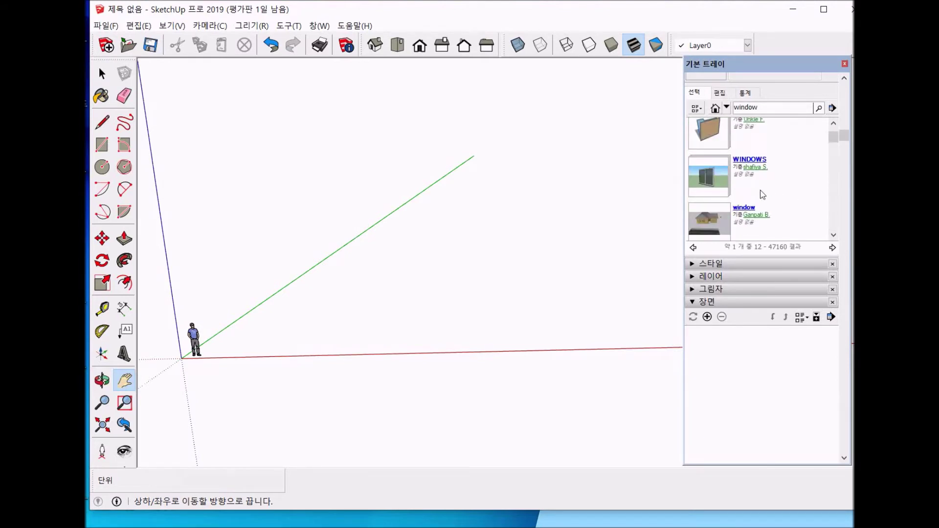
scroll(762, 194, up, 2)
scroll(771, 225, down, 3)
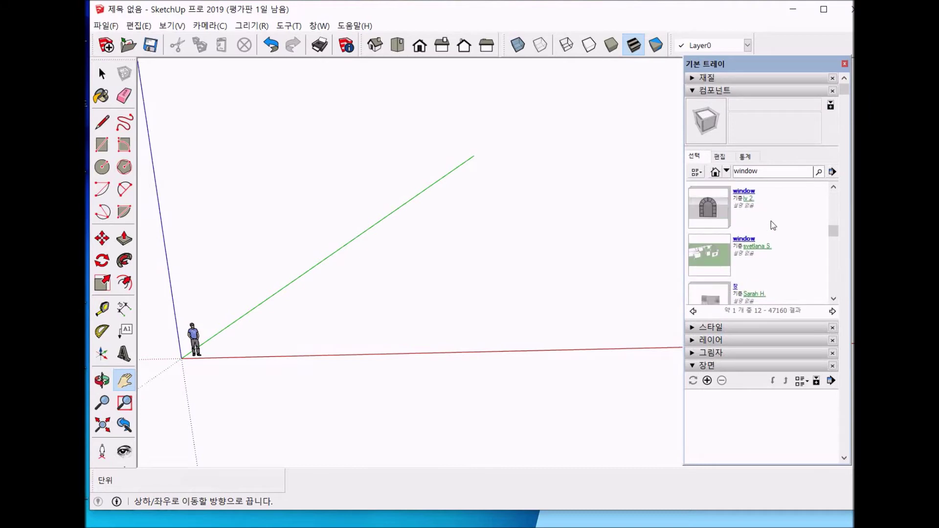
scroll(770, 227, down, 3)
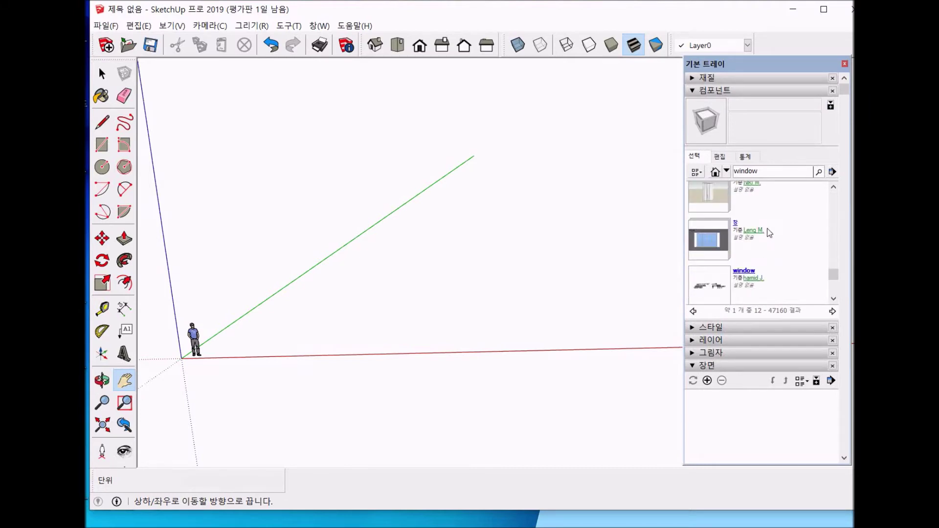
scroll(763, 237, up, 3)
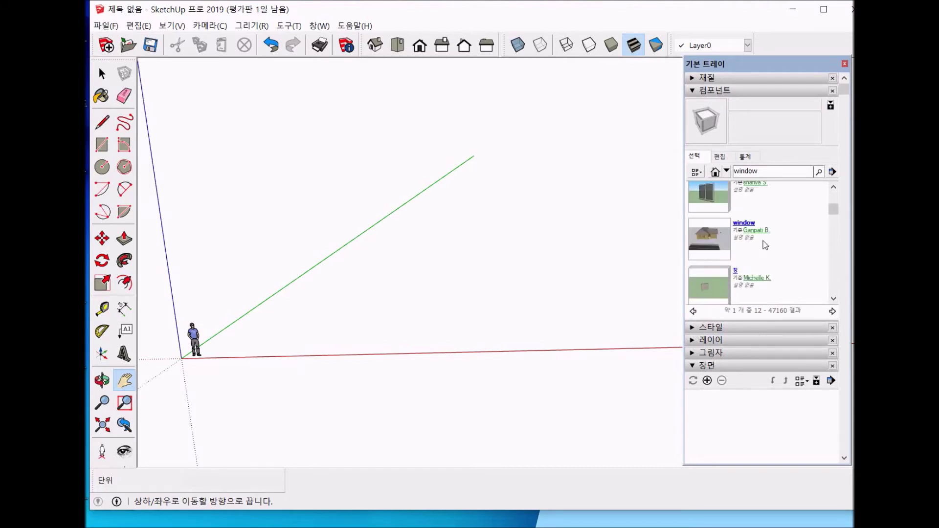
Open the WINDOWS collection with the dark window thumbnail, its nested "windows" collection, and the "창" collection inside that
click(726, 210)
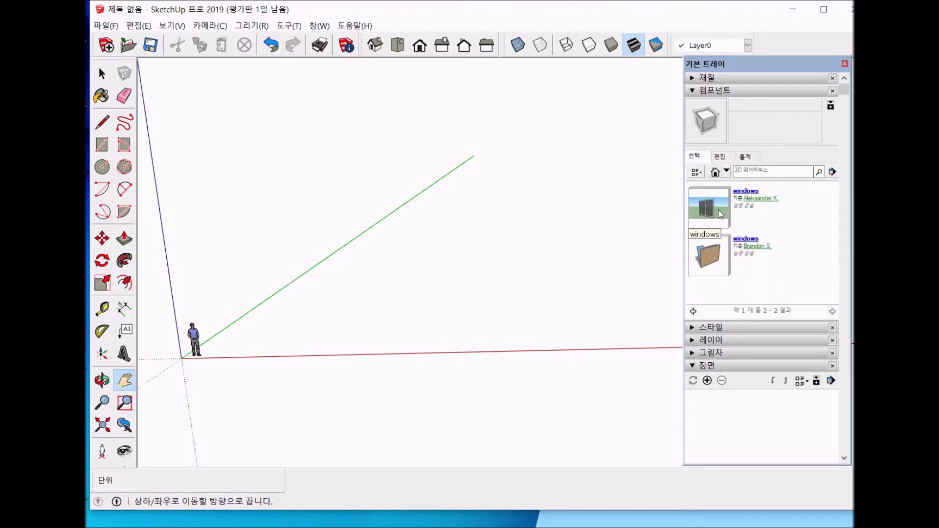
click(715, 217)
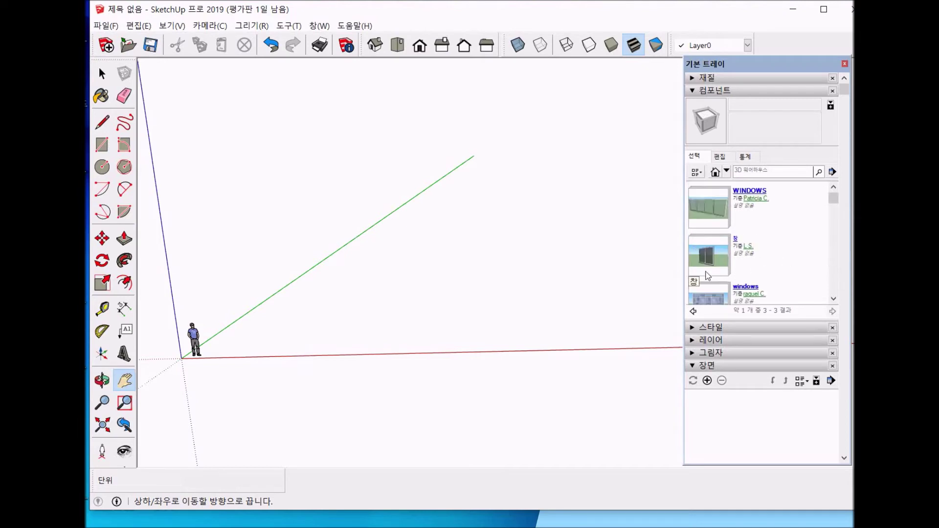
click(709, 258)
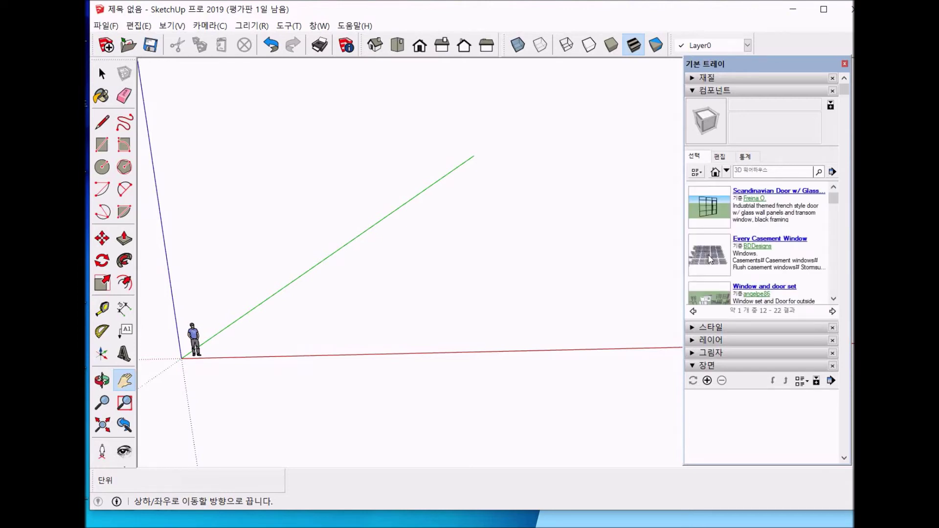
Load the "Plastic window 1200 x 1200 mm" component from the collection and place it between the red and green axes near the human figure
scroll(710, 259, down, 3)
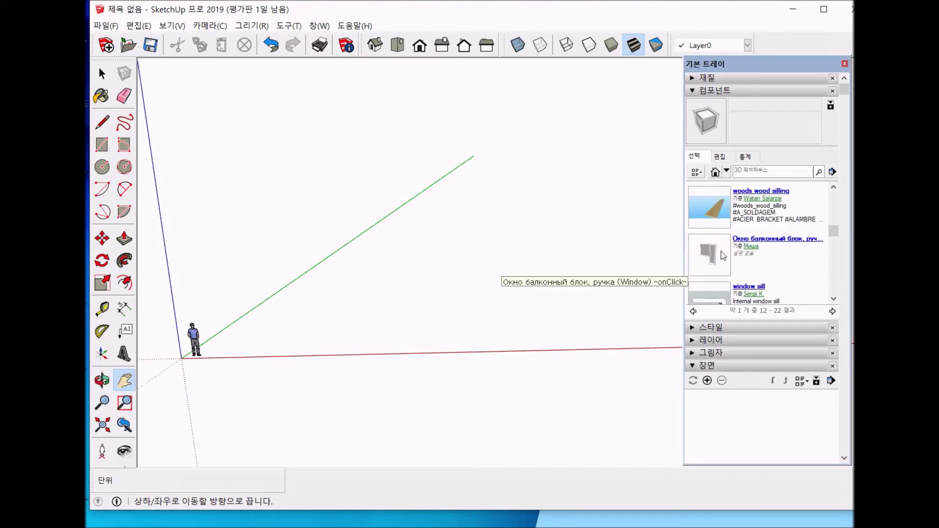
scroll(720, 264, down, 2)
scroll(732, 262, up, 4)
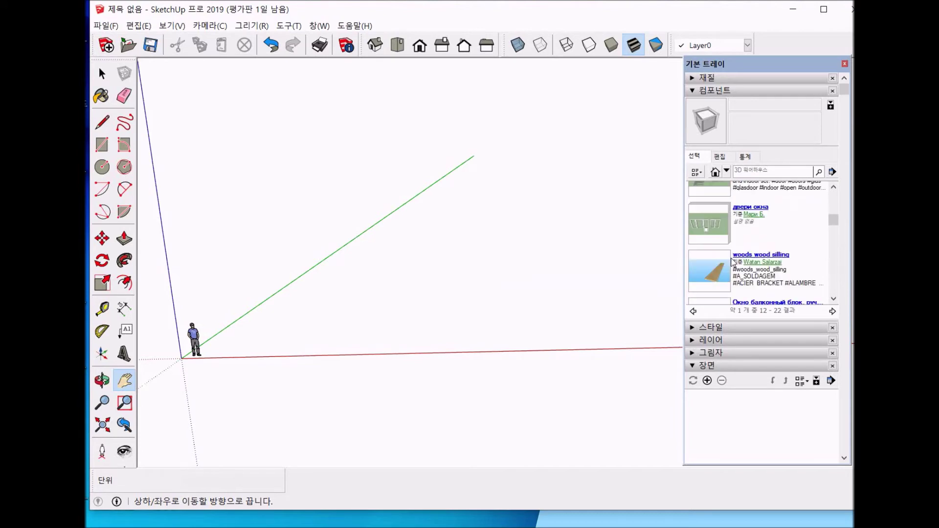
scroll(732, 263, up, 3)
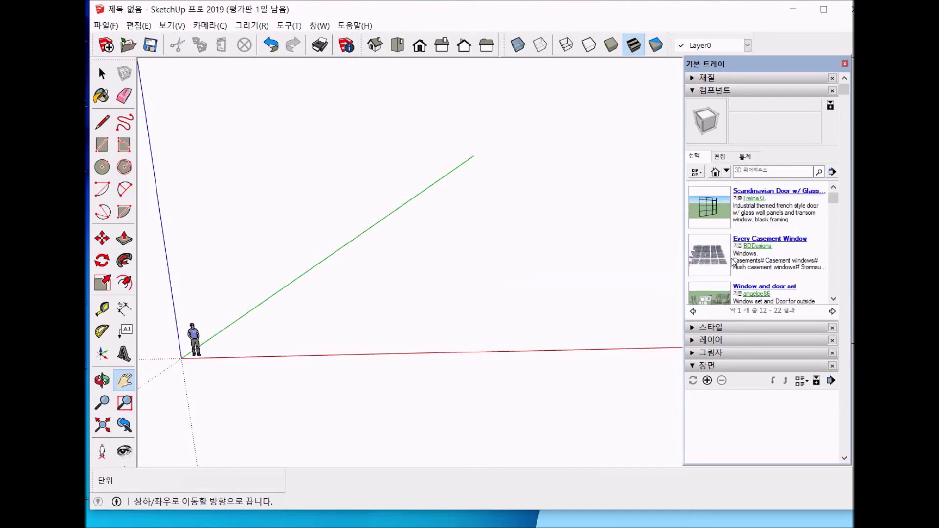
scroll(732, 262, down, 5)
click(725, 278)
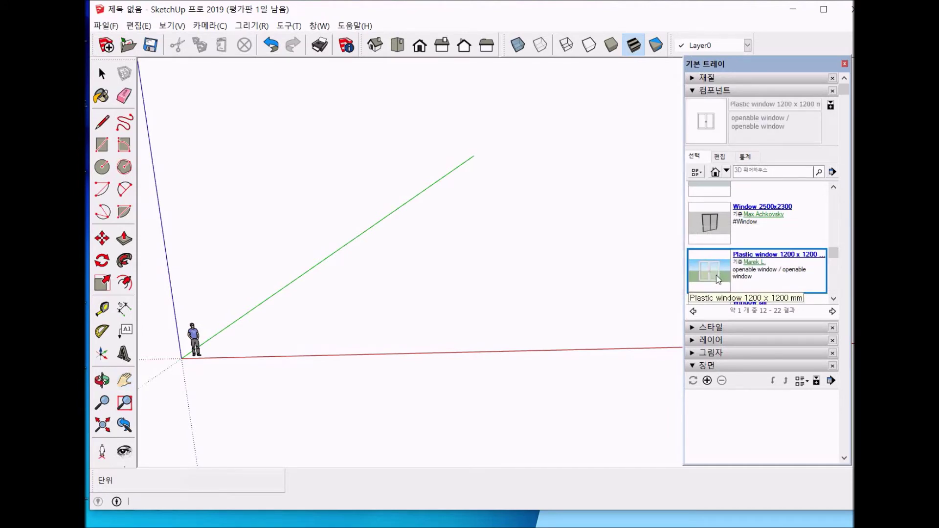
click(716, 275)
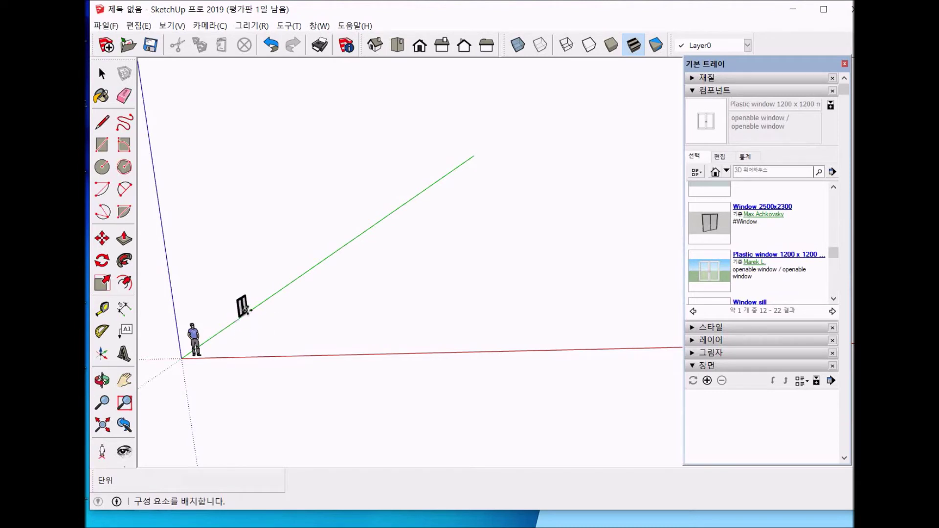
click(252, 334)
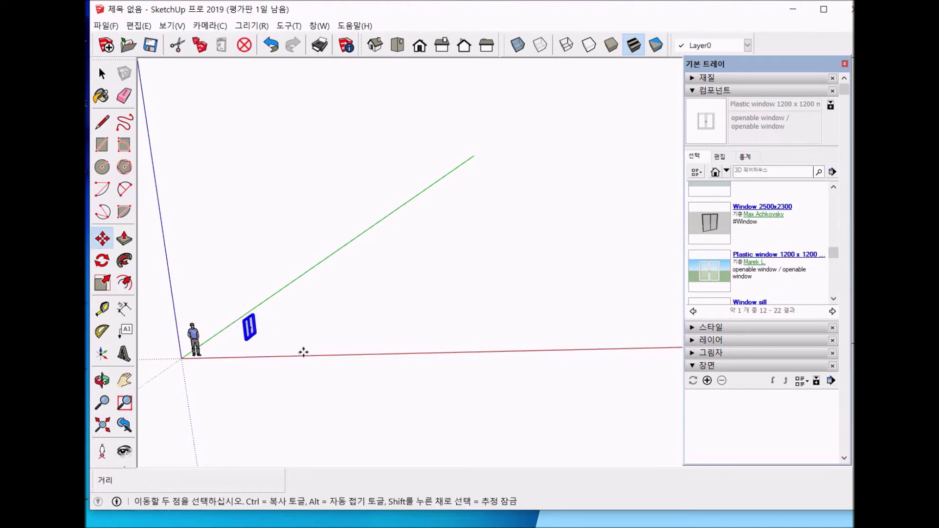
Rotate the placed window about 100.5 degrees on the ground plane around its lower corner, and clear the selection
middle_drag(303, 352, 171, 381)
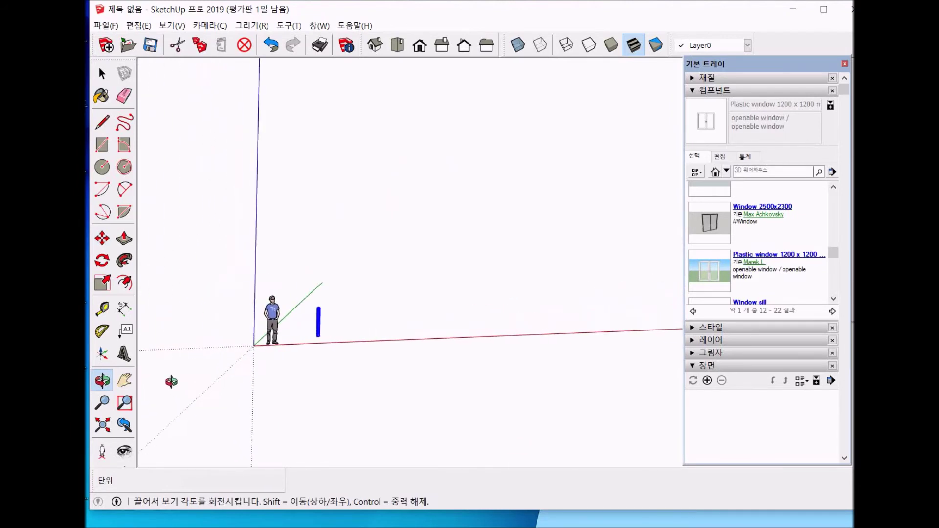
key(h)
drag(295, 397, 283, 423)
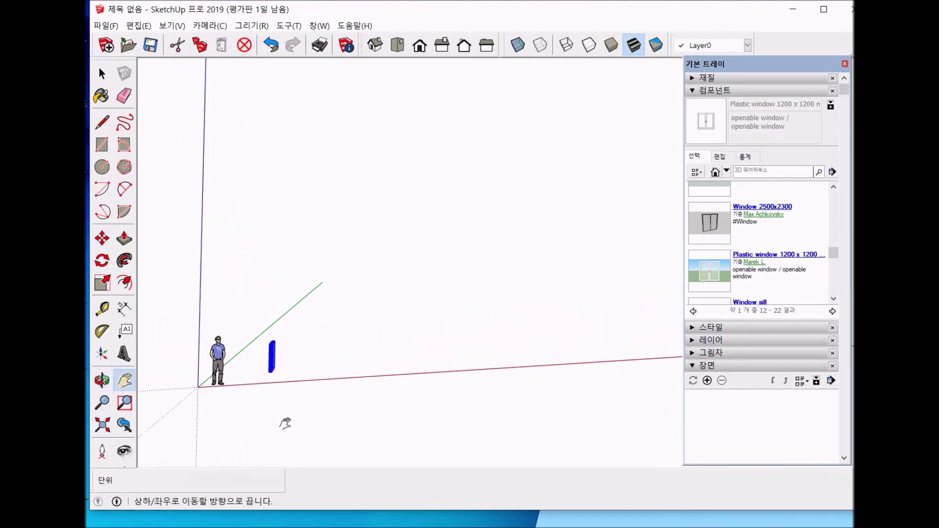
click(102, 260)
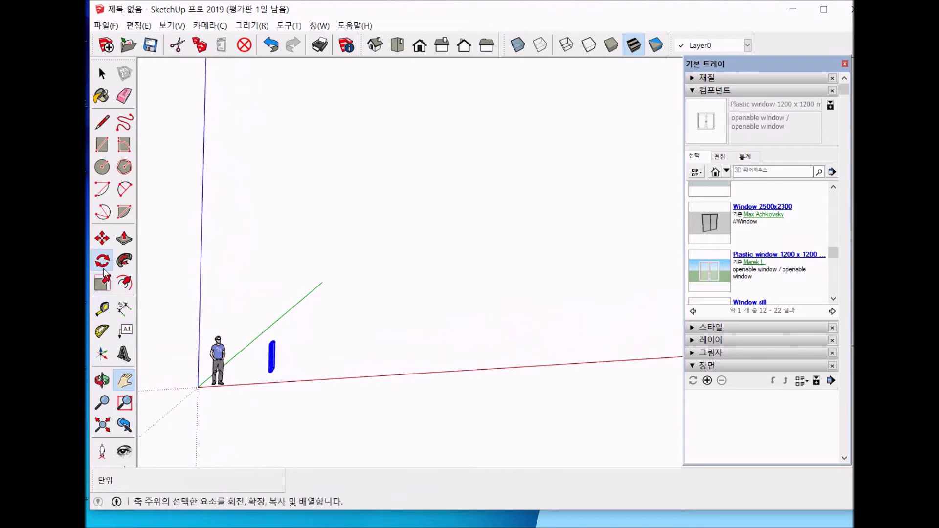
click(272, 370)
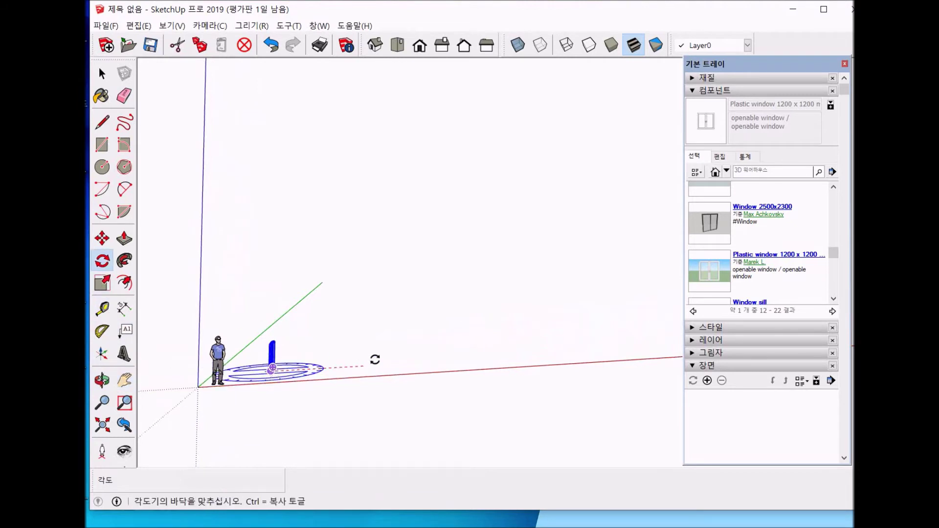
click(375, 359)
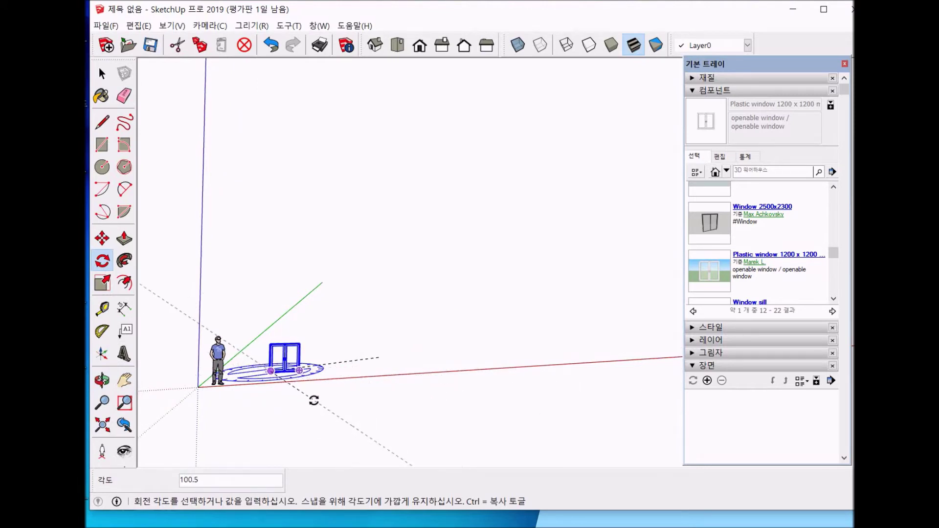
click(313, 400)
key(space)
click(320, 424)
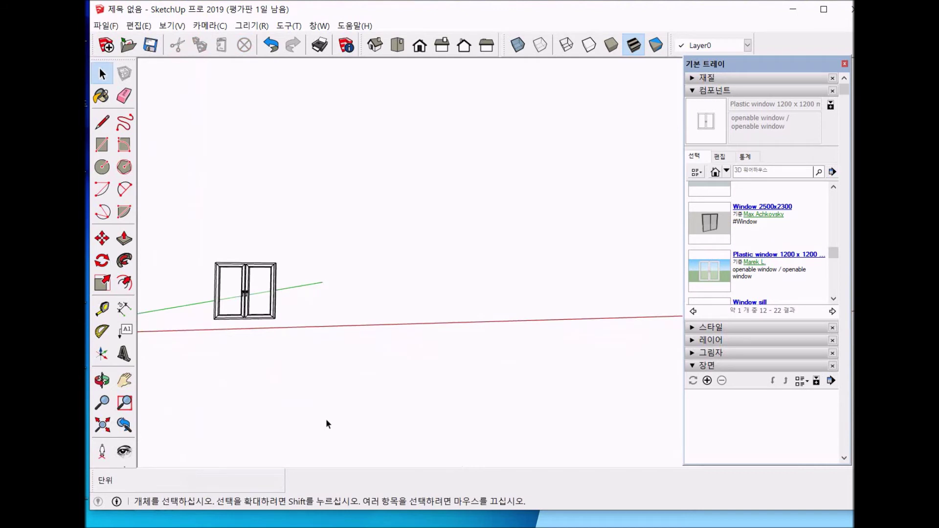
key(h)
drag(196, 352, 388, 346)
key(space)
click(392, 256)
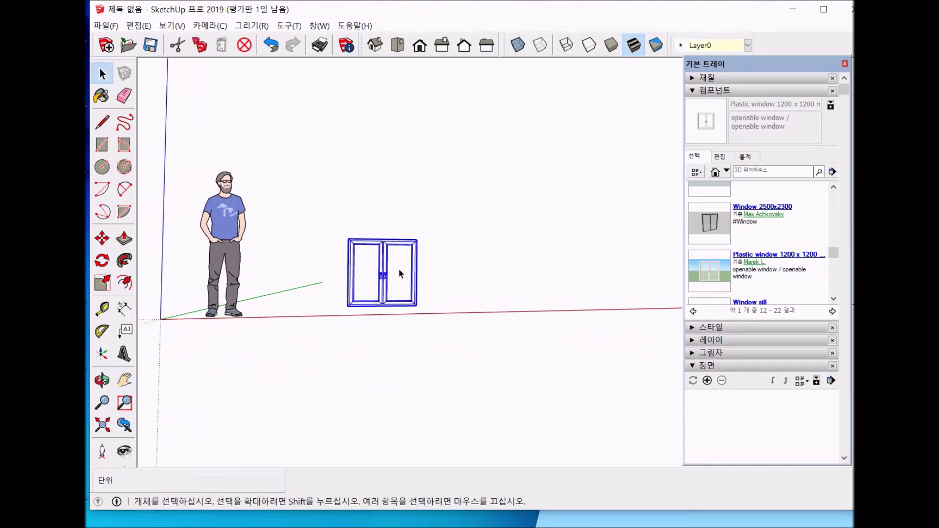
key(m)
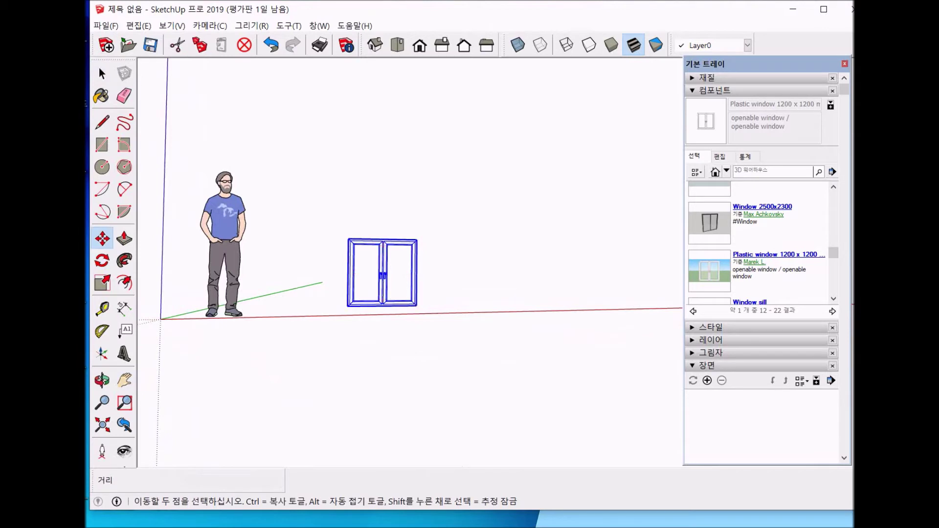
key(space)
click(436, 287)
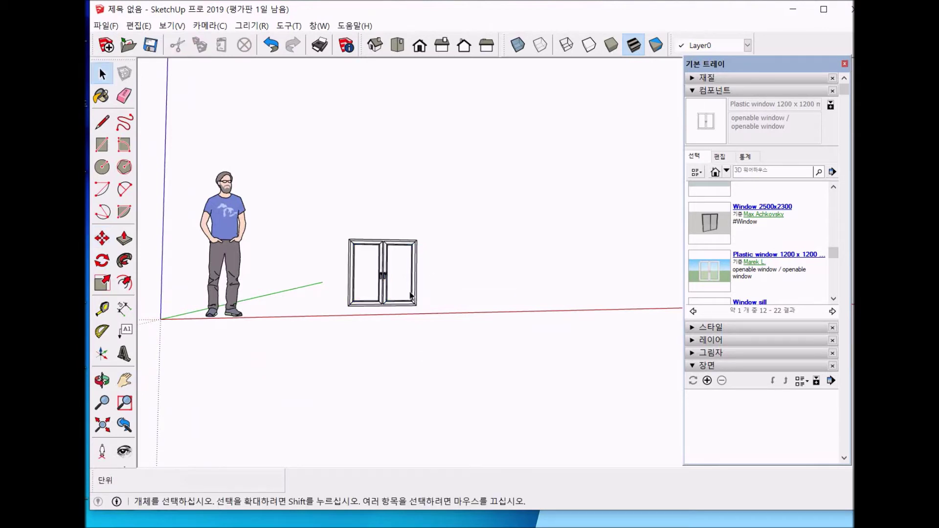
Copy the plastic window about 2059 mm along the red axis and repeat it into three equally spaced copies
click(383, 292)
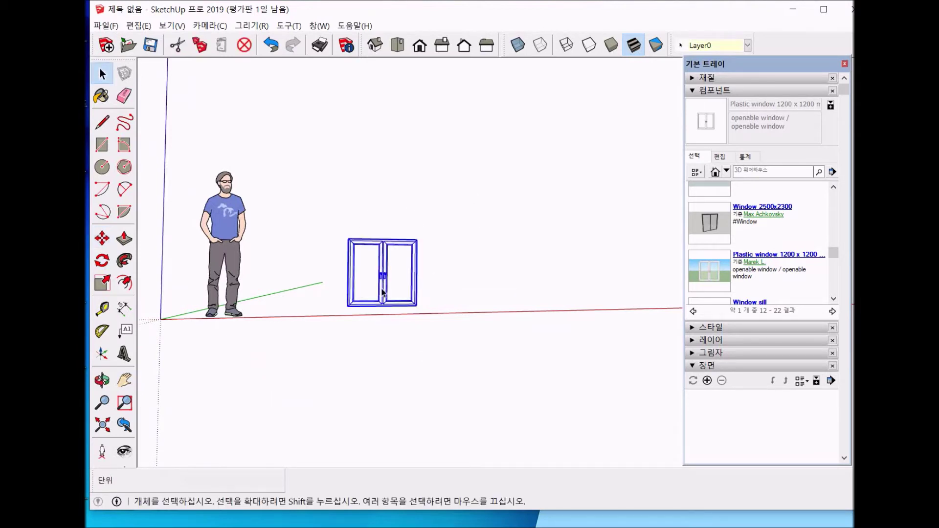
key(m)
click(385, 289)
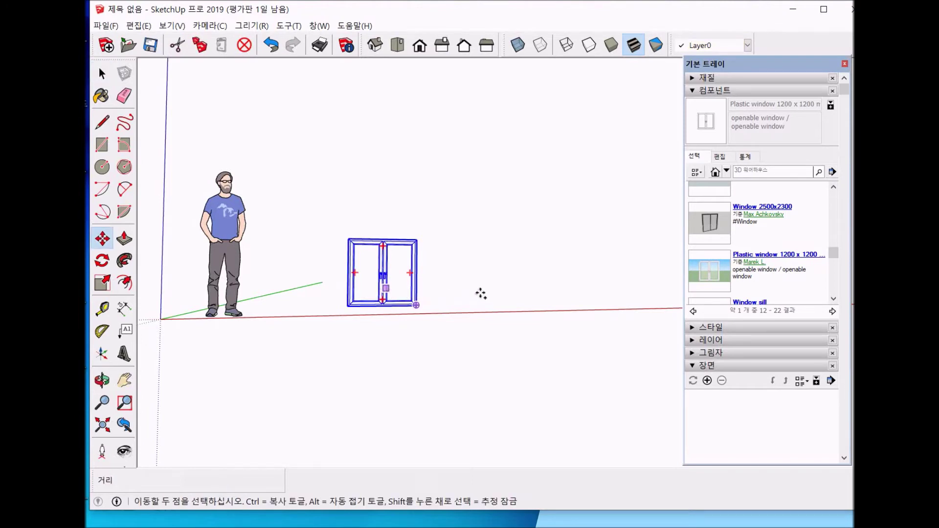
key(ctrl)
click(499, 286)
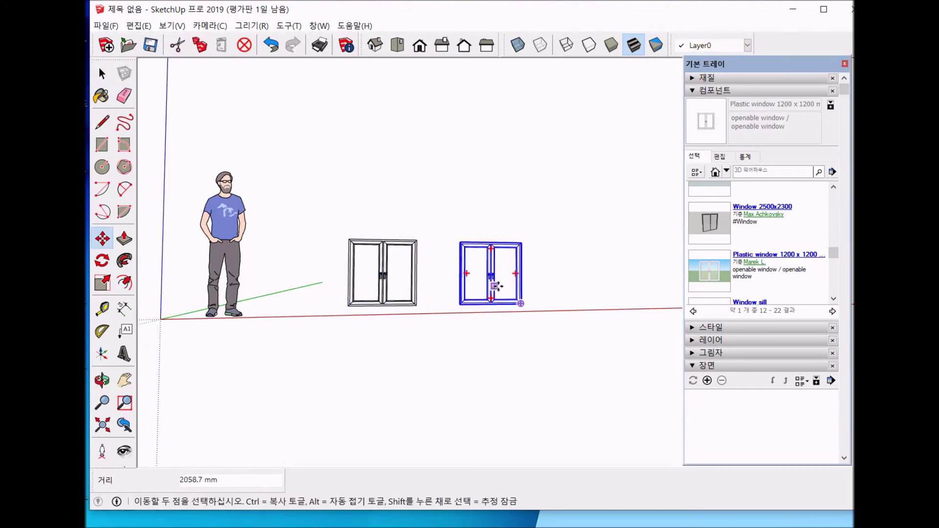
text(*3)
key(Return)
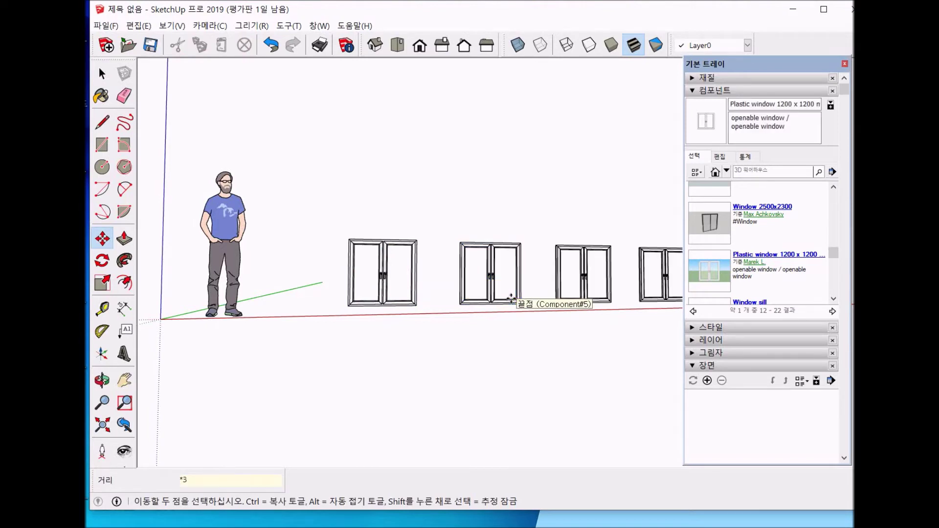
Open the first window component in the row for editing, and close it without changing anything
scroll(466, 335, down, 1)
scroll(465, 336, down, 1)
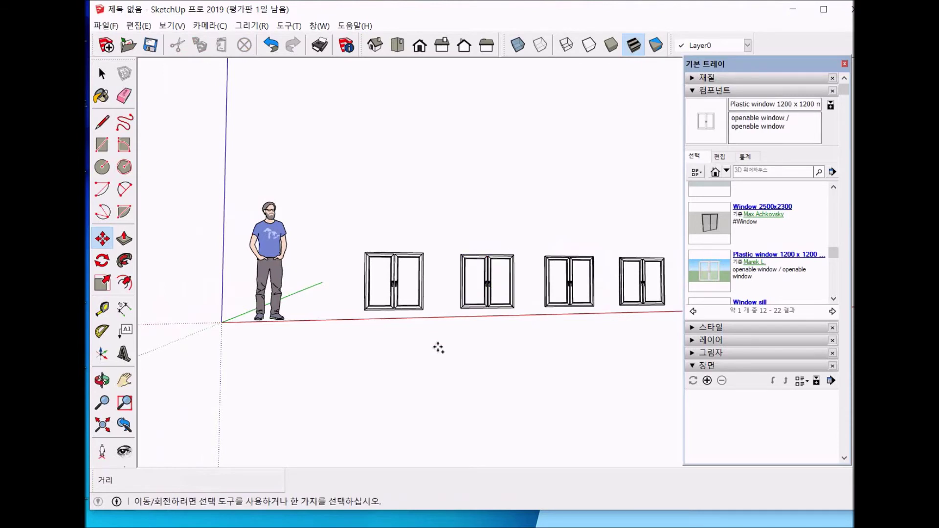
key(h)
drag(476, 354, 350, 376)
scroll(346, 380, up, 4)
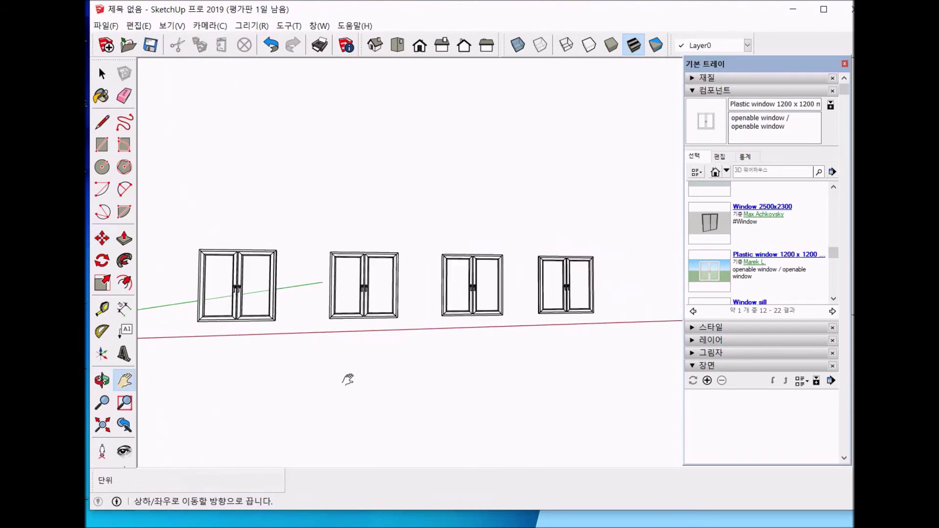
scroll(283, 357, up, 1)
drag(283, 357, 315, 371)
key(space)
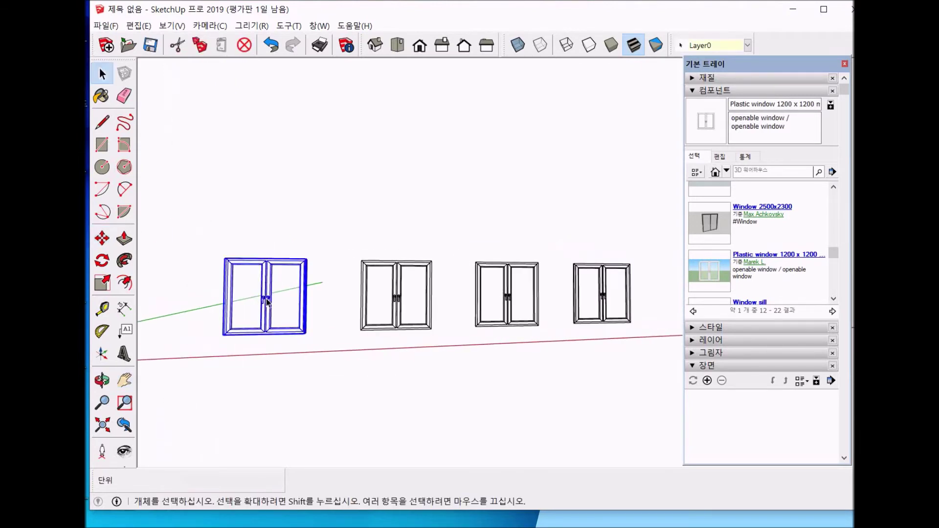
double_click(268, 302)
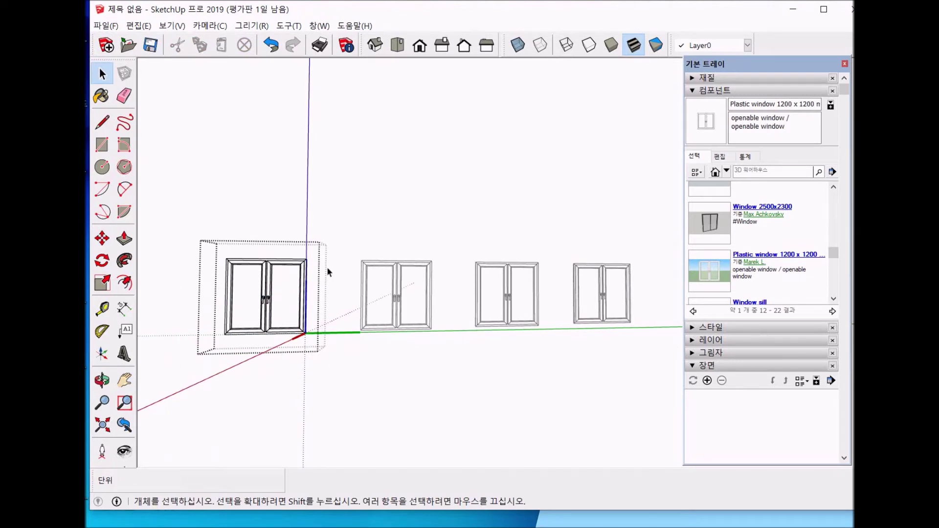
click(362, 379)
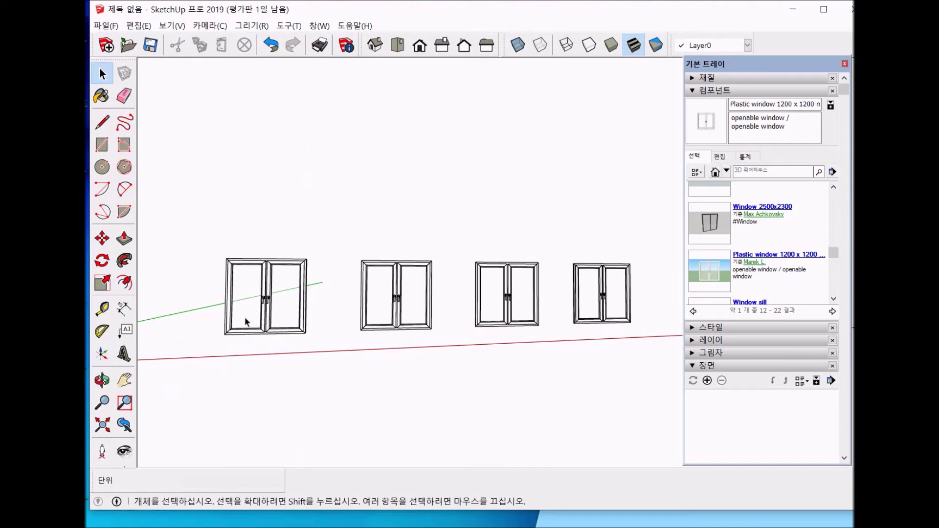
scroll(255, 295, up, 5)
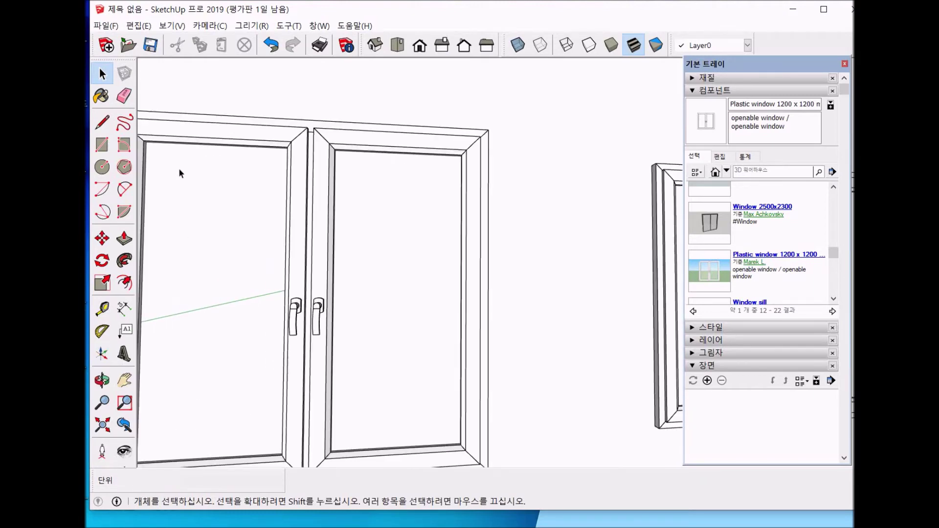
scroll(290, 370, down, 5)
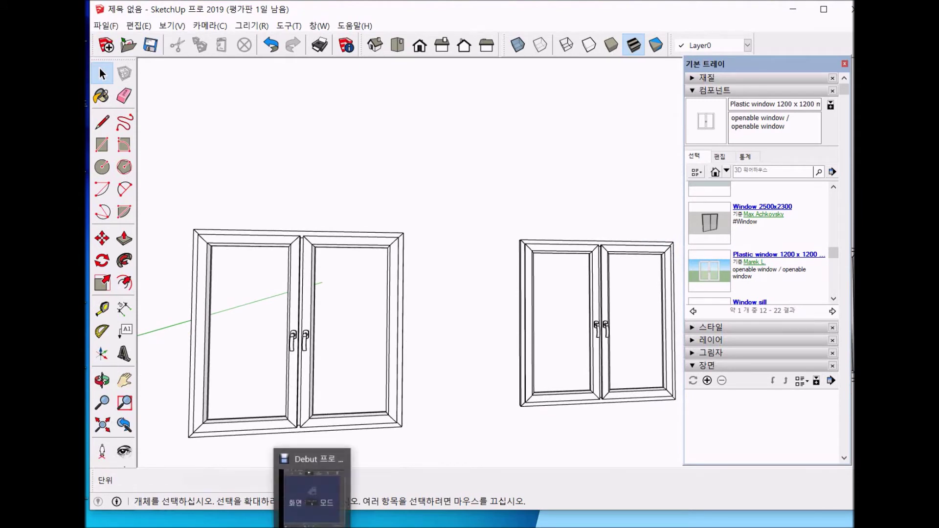
click(335, 507)
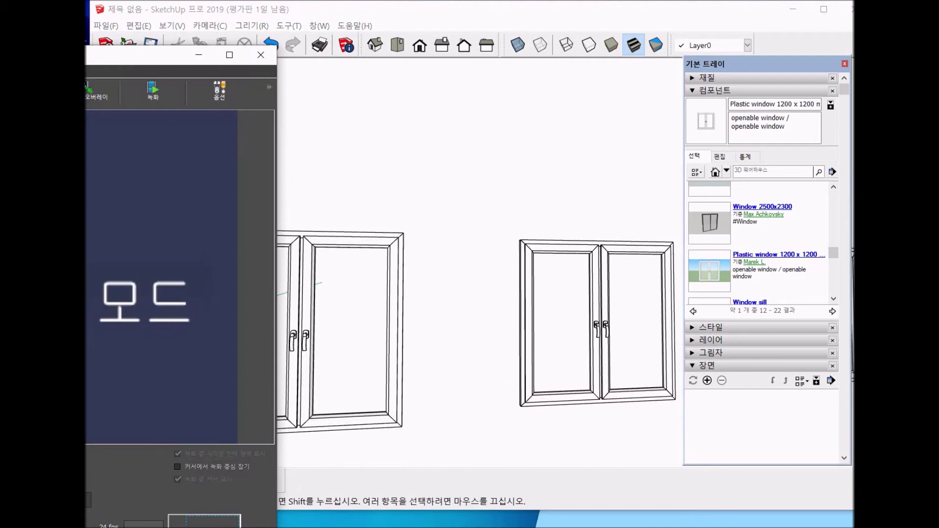
click(390, 346)
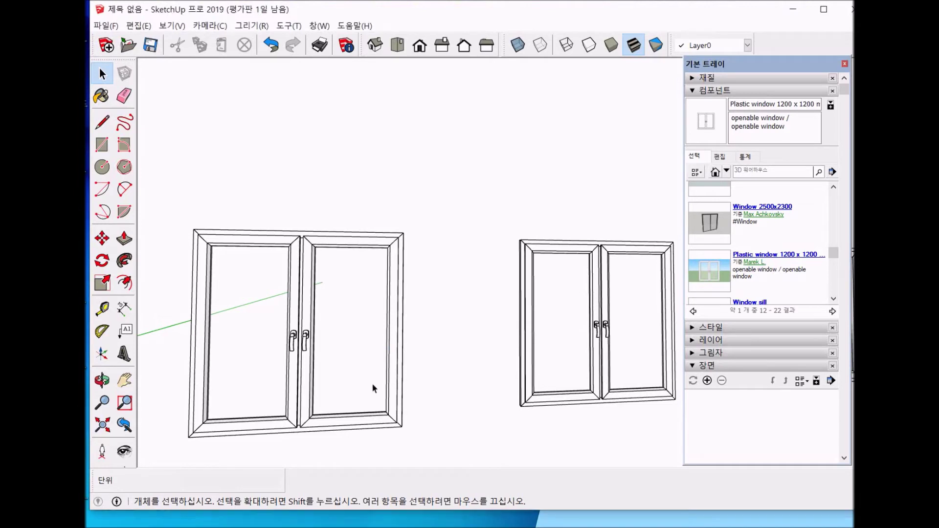
click(364, 393)
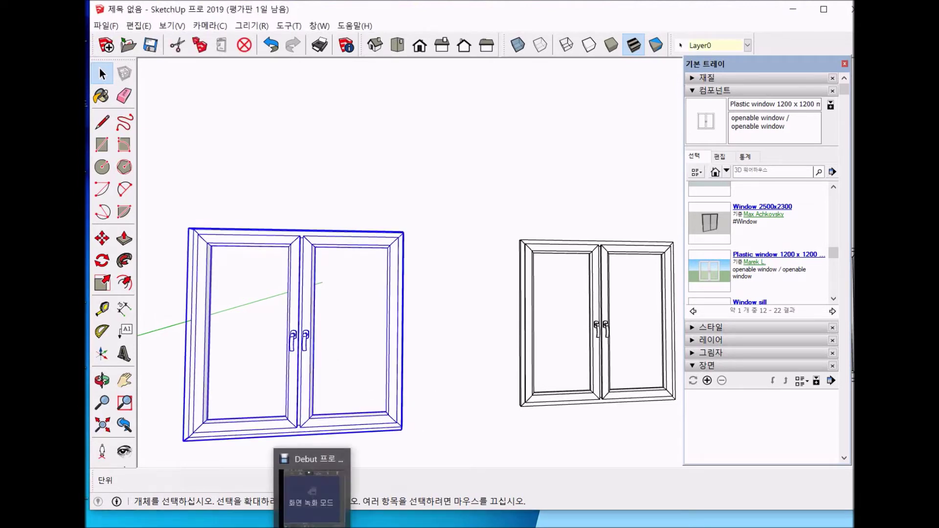
click(283, 524)
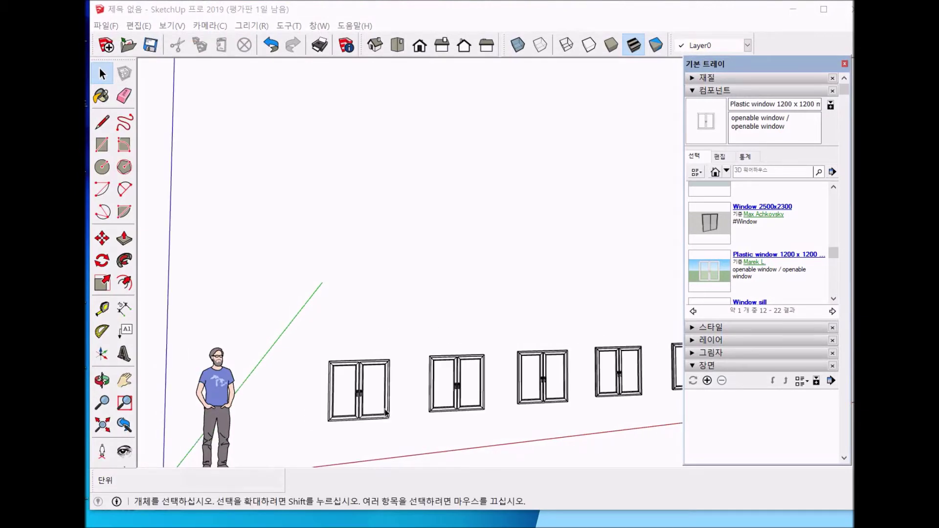
Examine the windows in the row by selecting them one after another
click(380, 413)
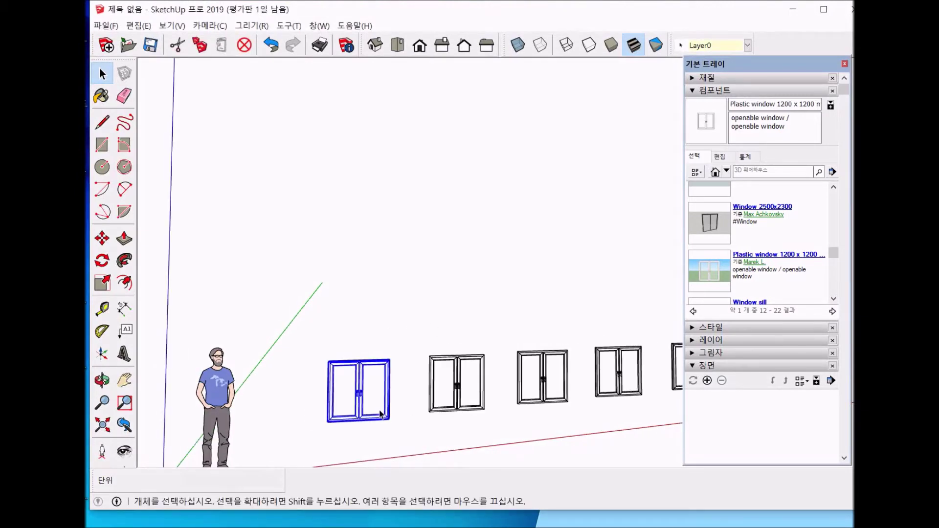
click(462, 374)
click(531, 372)
click(603, 376)
click(675, 372)
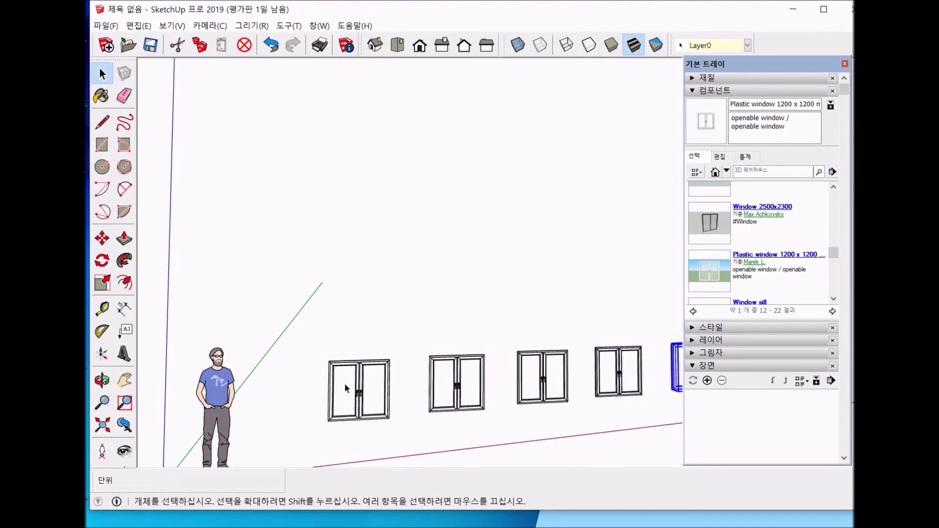
scroll(359, 391, up, 4)
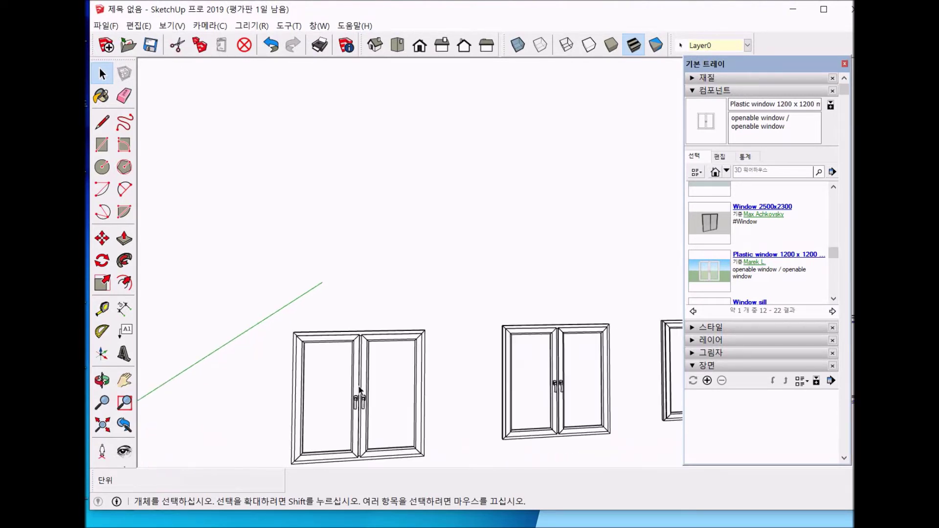
click(453, 286)
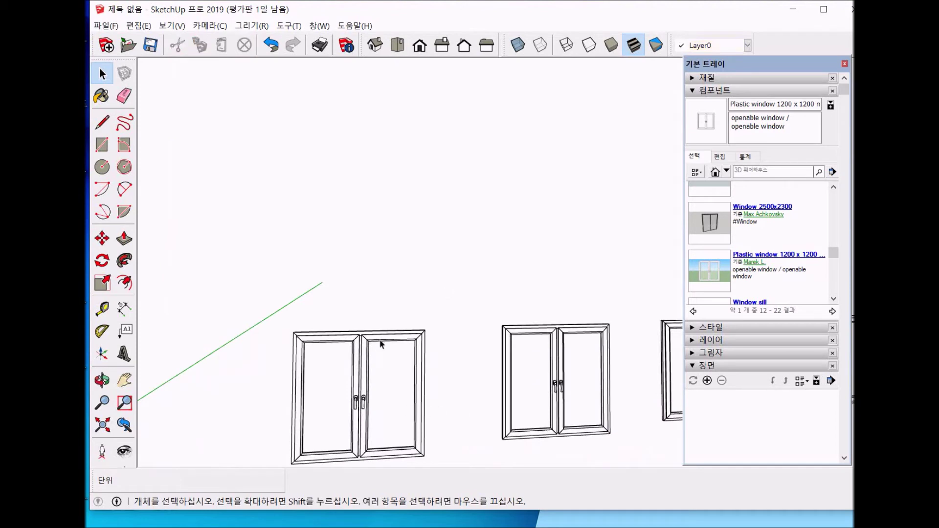
scroll(368, 396, down, 2)
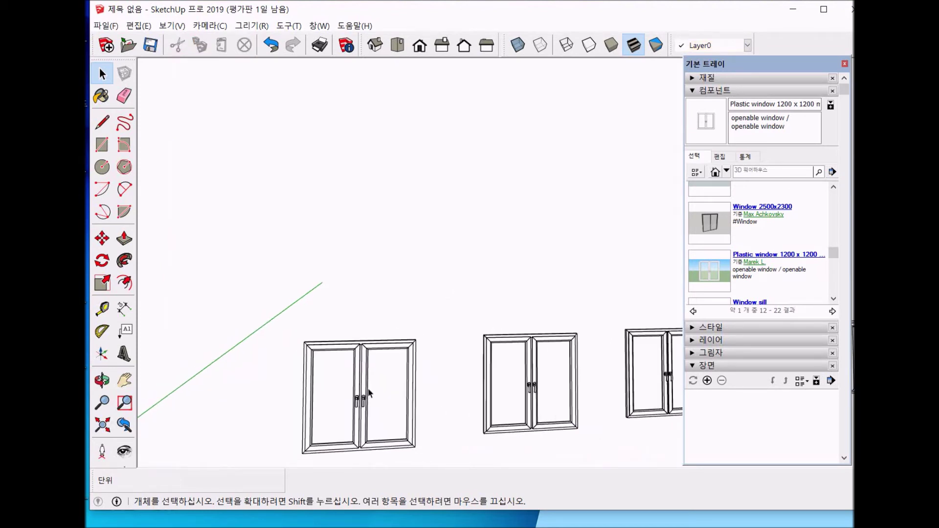
click(369, 393)
click(557, 382)
click(644, 359)
scroll(600, 387, down, 3)
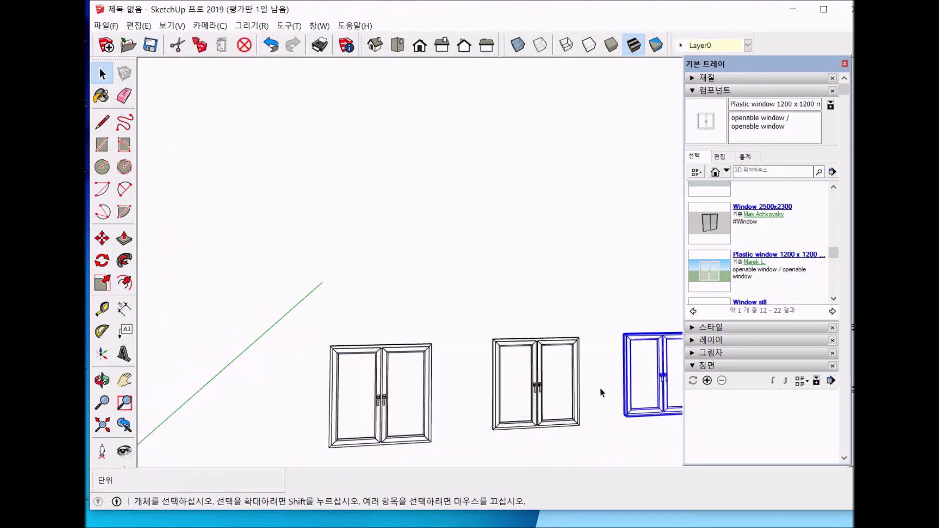
mouse_move(567, 397)
middle_down()
mouse_move(398, 383)
mouse_move(433, 400)
middle_up()
click(598, 362)
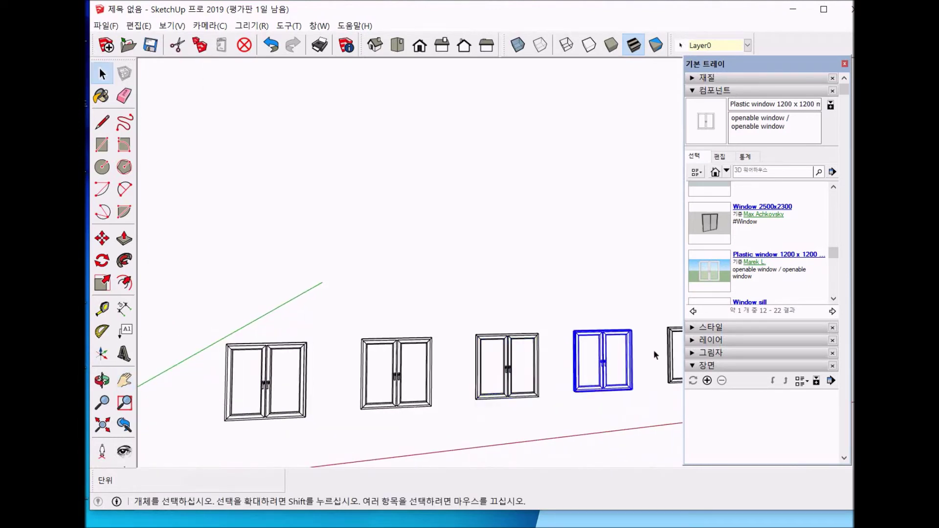
Move the fifth window about 2249 mm so that it overlaps the fourth window
click(672, 353)
key(m)
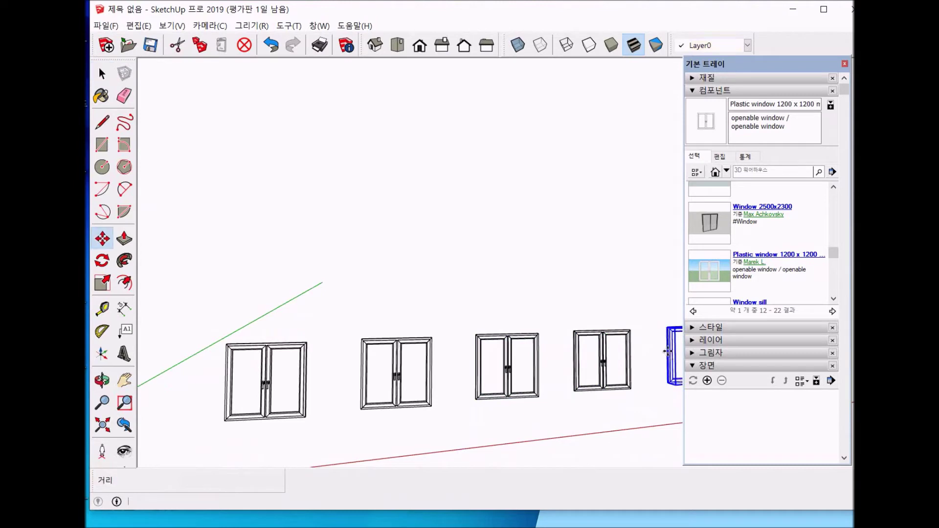
click(668, 355)
click(595, 379)
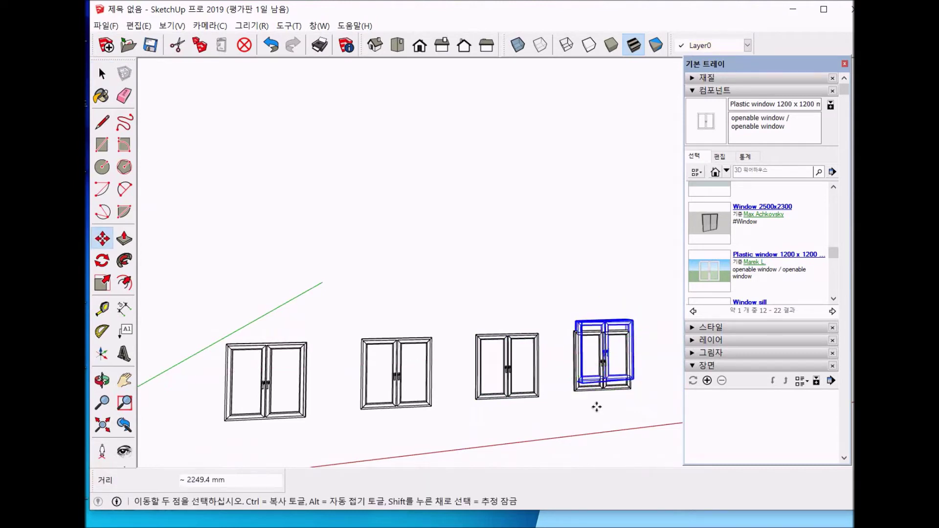
key(space)
click(597, 408)
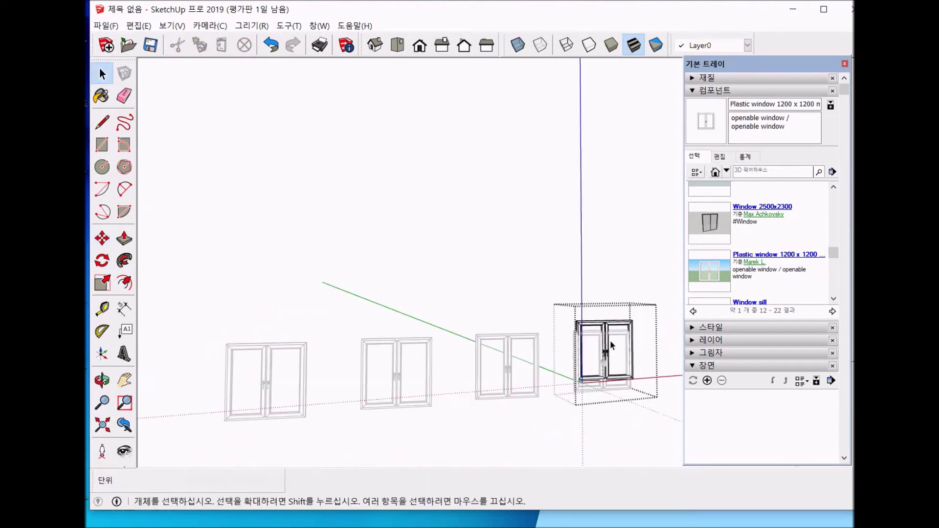
Move the overlapping window about 1692 mm along the red axis, away from the fourth window
click(605, 357)
click(613, 325)
key(m)
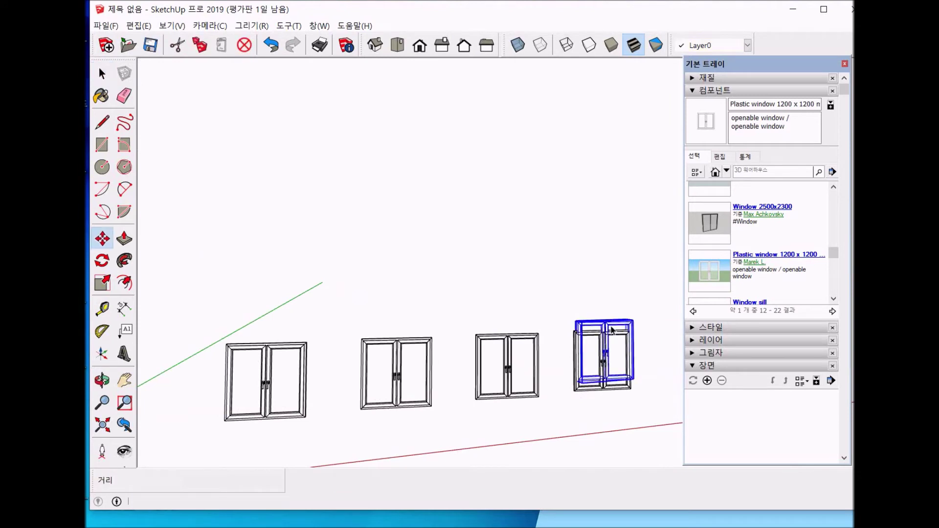
key(ctrl+z)
click(592, 322)
key(ctrl)
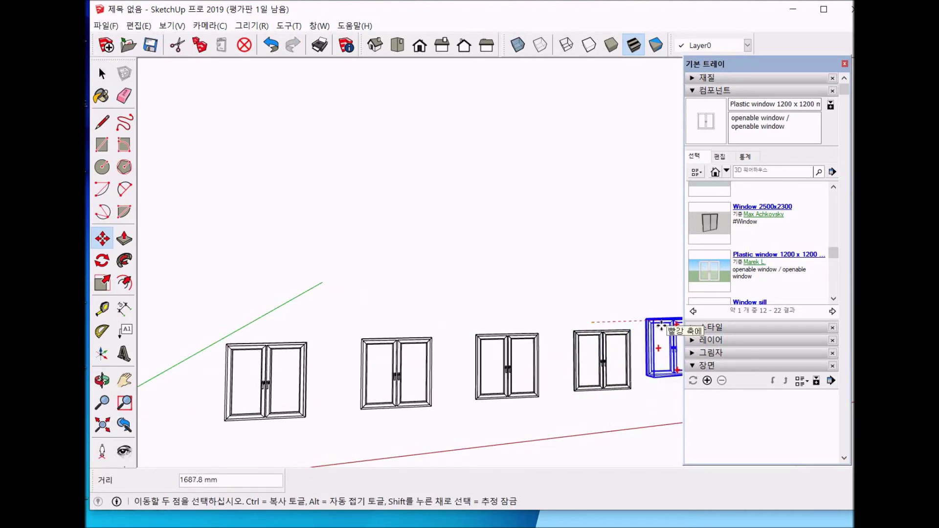
click(659, 330)
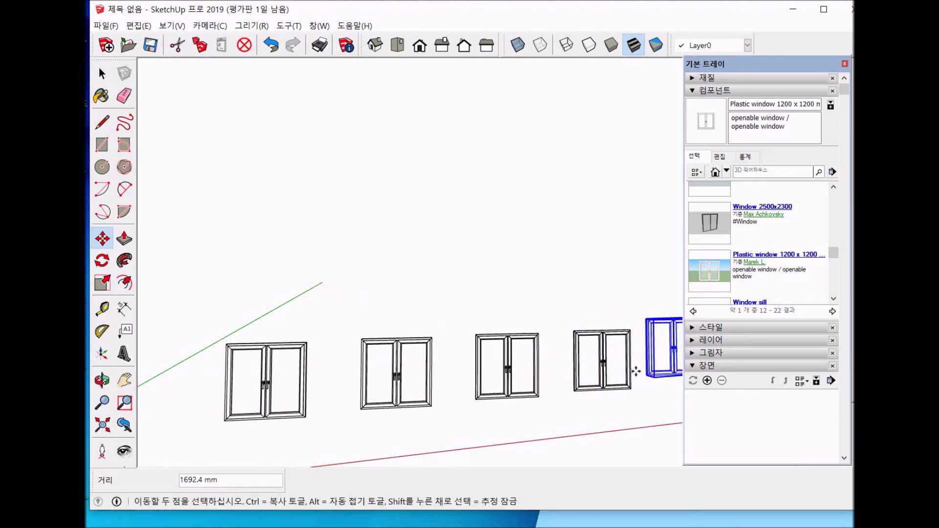
key(space)
click(580, 410)
Lower the last window about 246 mm to line it up with the other windows, and deselect it
shift+middle_drag(553, 415, 473, 407)
click(570, 343)
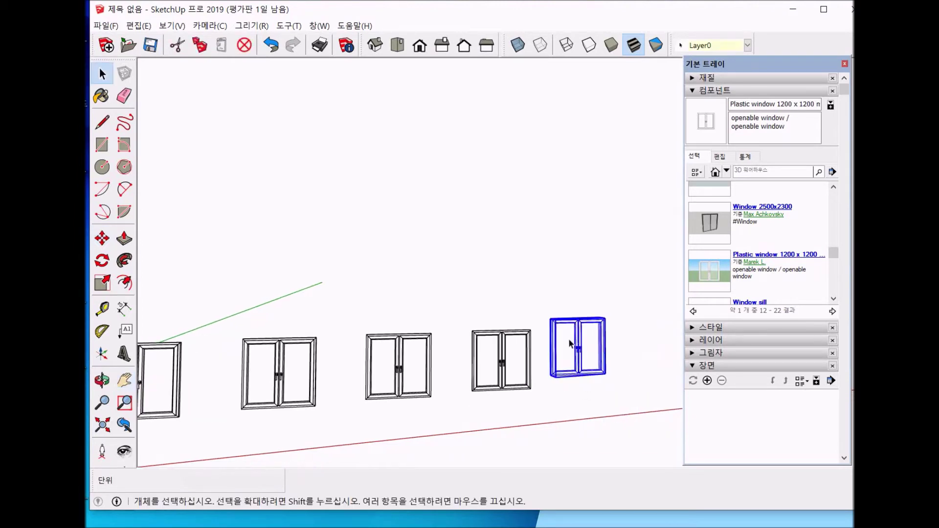
key(m)
click(572, 344)
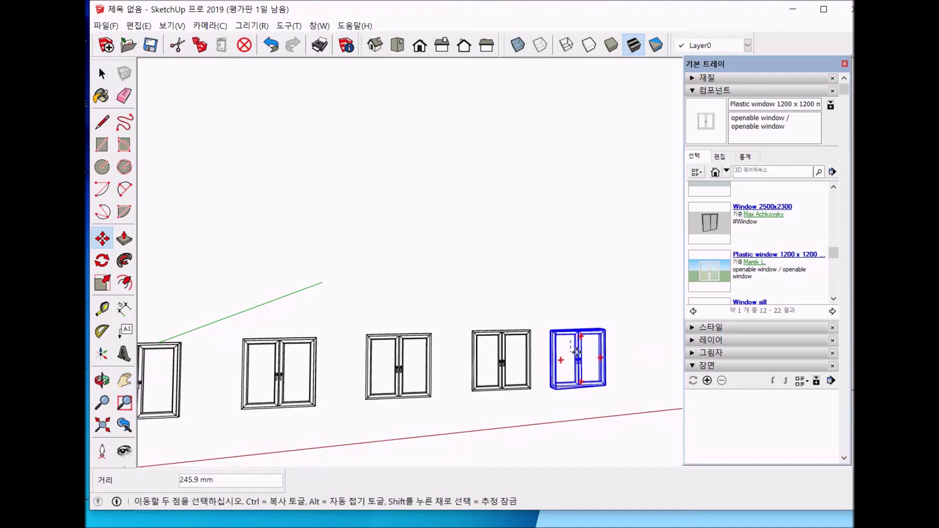
click(577, 351)
key(space)
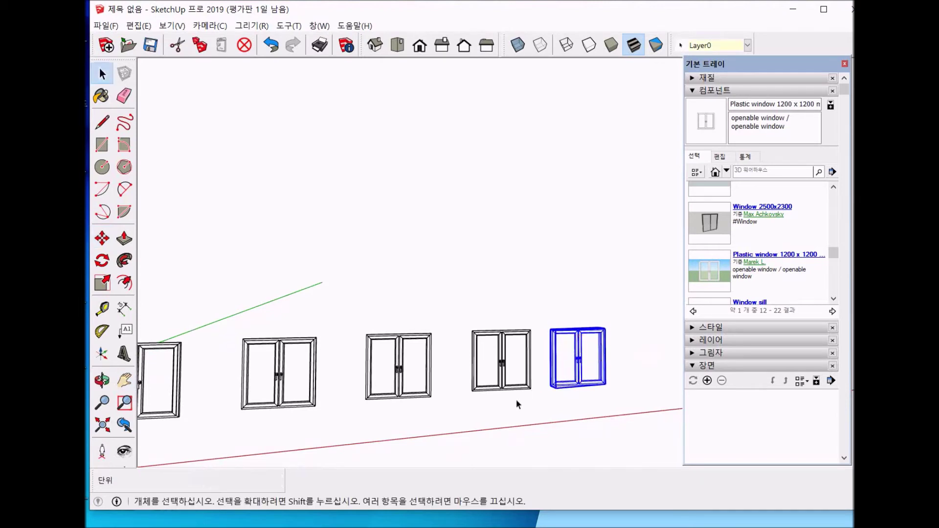
click(471, 402)
key(h)
drag(453, 398, 514, 392)
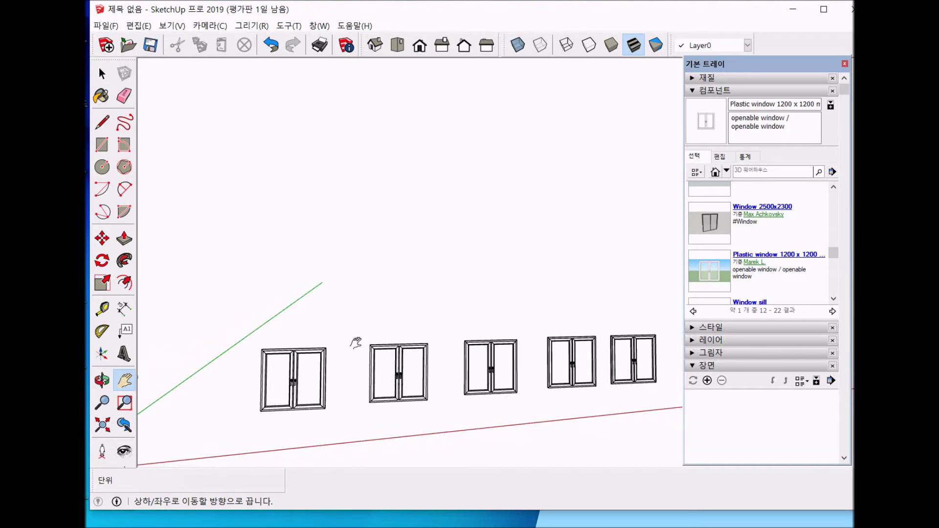
Expand the materials library and open the first window in the row for editing
scroll(349, 361, up, 2)
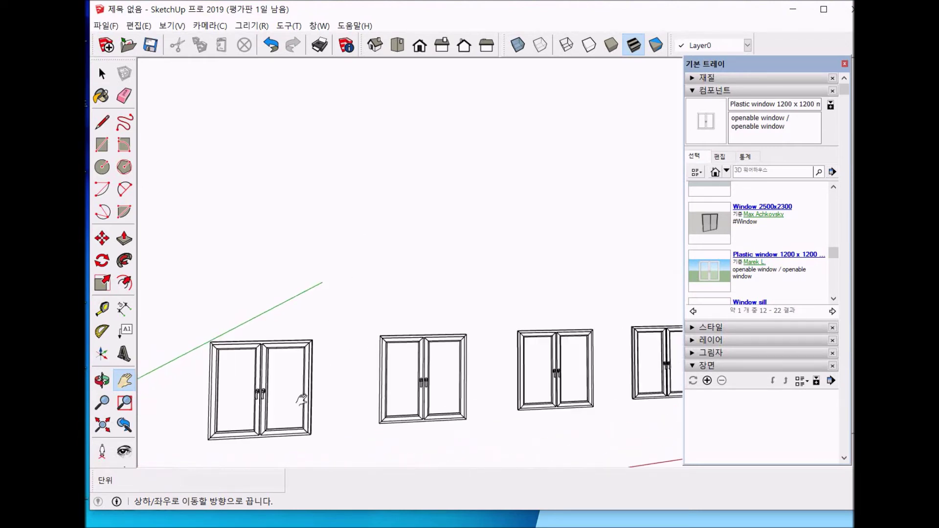
scroll(250, 401, up, 3)
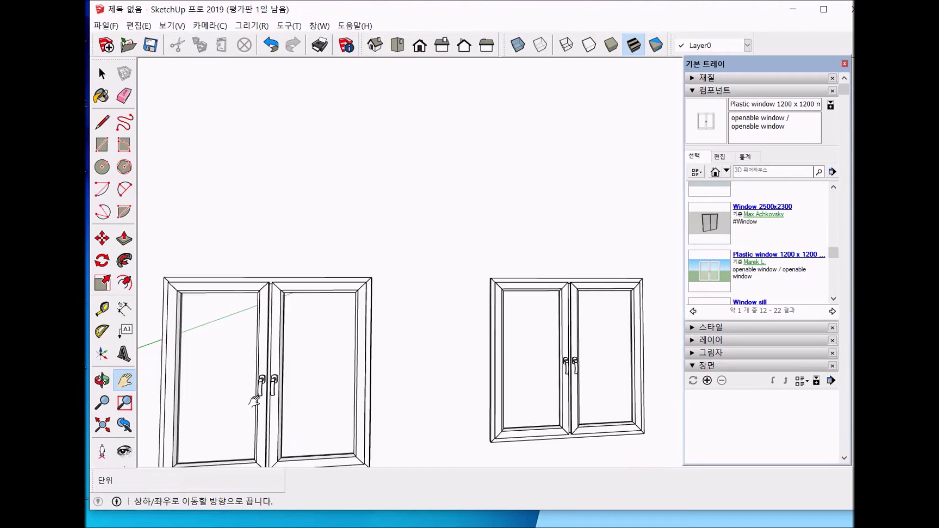
drag(259, 401, 297, 370)
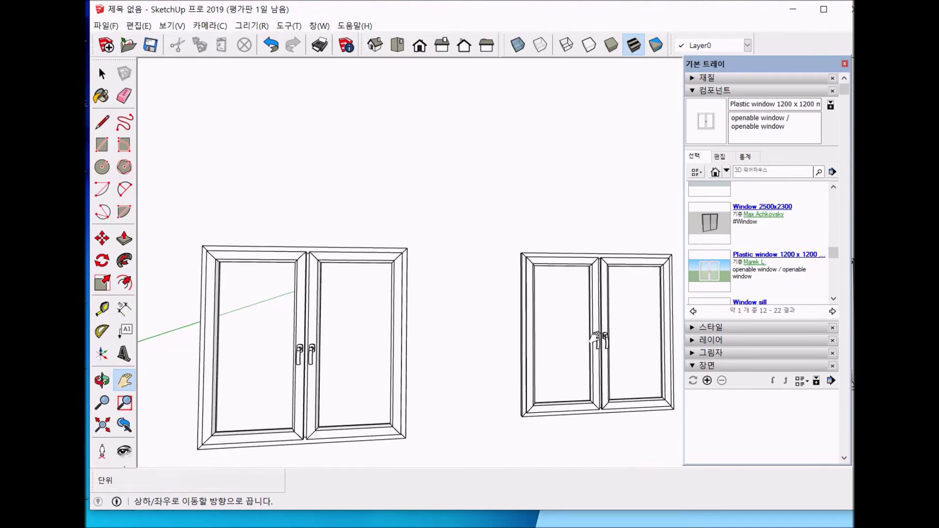
click(750, 79)
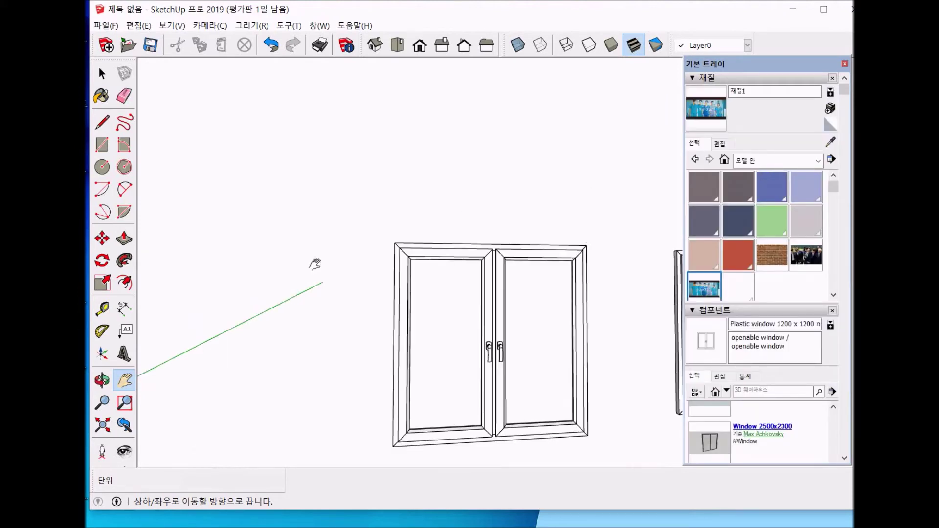
drag(489, 278, 314, 284)
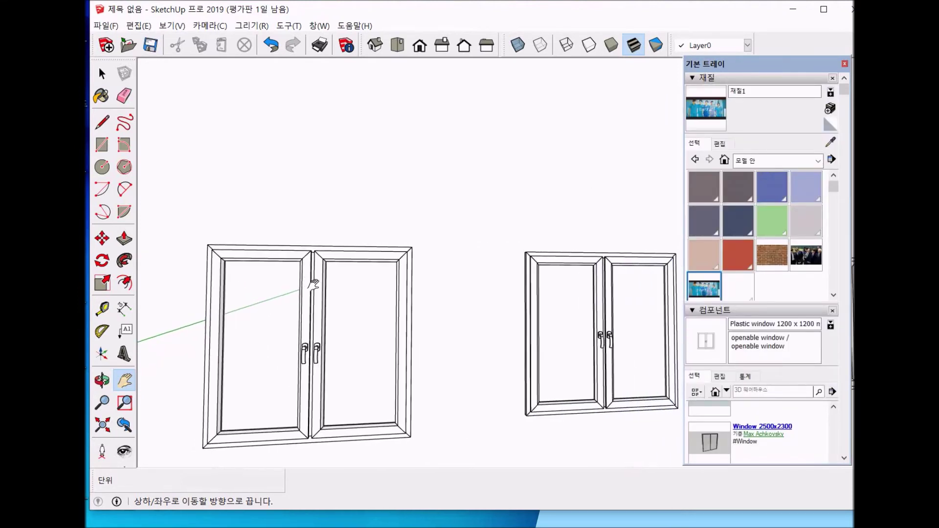
key(space)
double_click(317, 291)
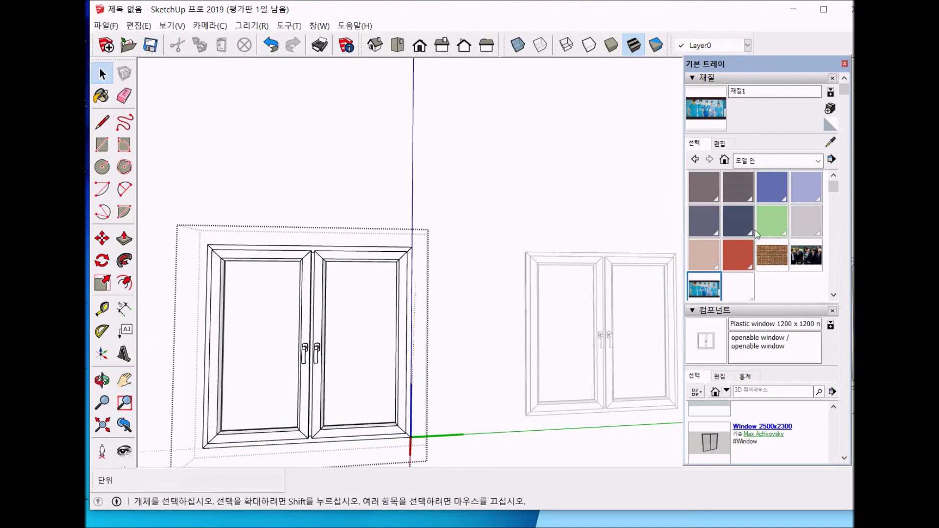
Paint both sashes and the outer frame of the opened window with 청색 포마이카 from the 합성 표면 materials
click(782, 164)
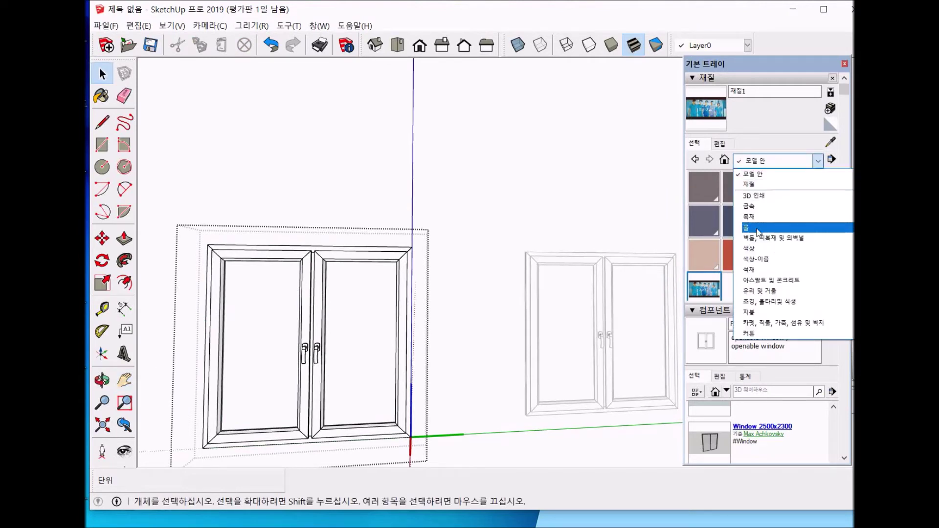
scroll(762, 248, down, 1)
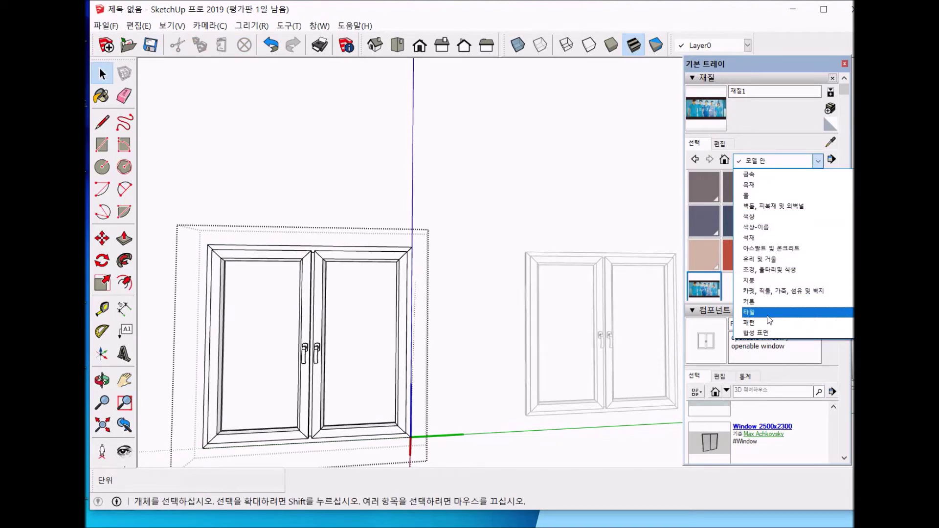
click(765, 332)
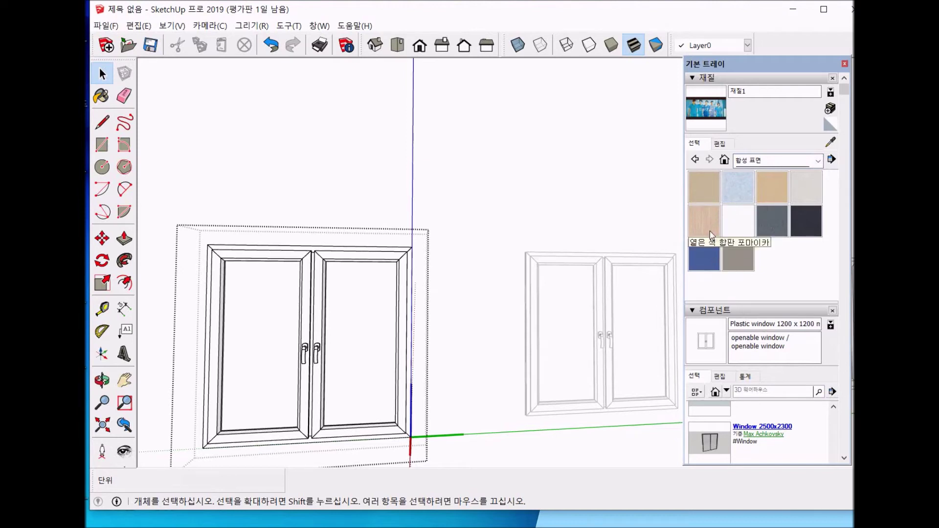
click(706, 267)
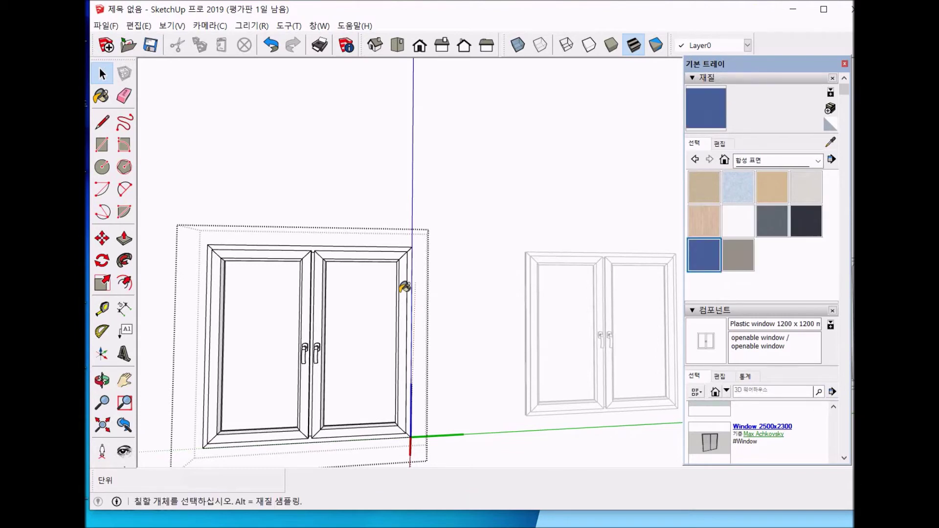
click(322, 289)
click(309, 282)
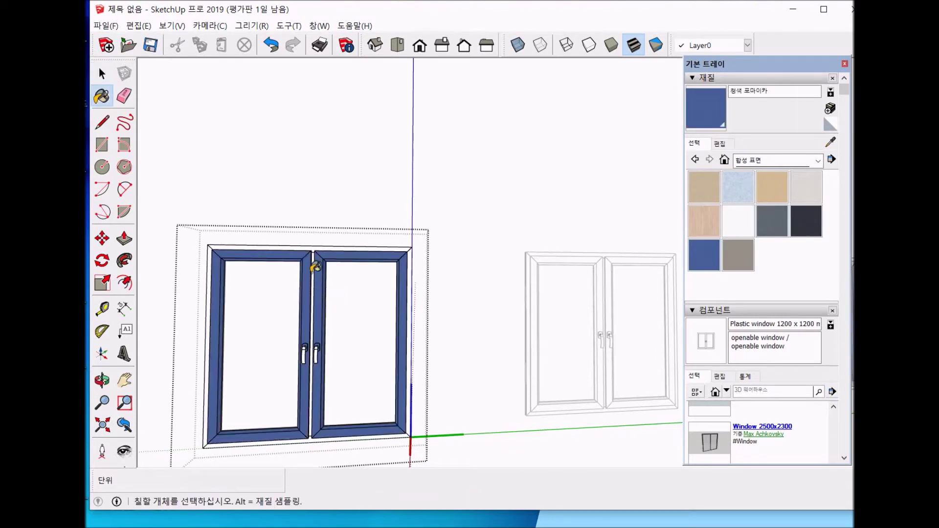
click(317, 251)
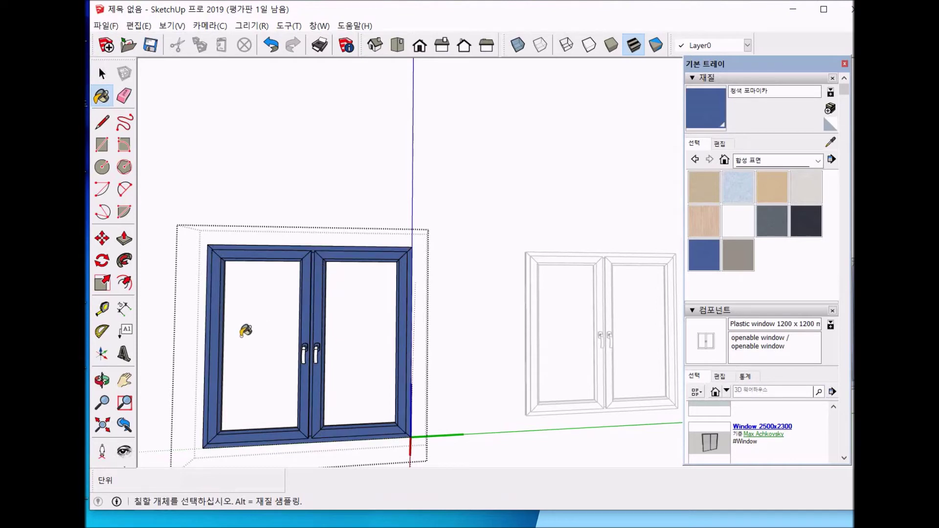
Paint both window handles with 솔질 된 스테인리스 강 from the 금속 materials, and close the component
scroll(247, 336, up, 2)
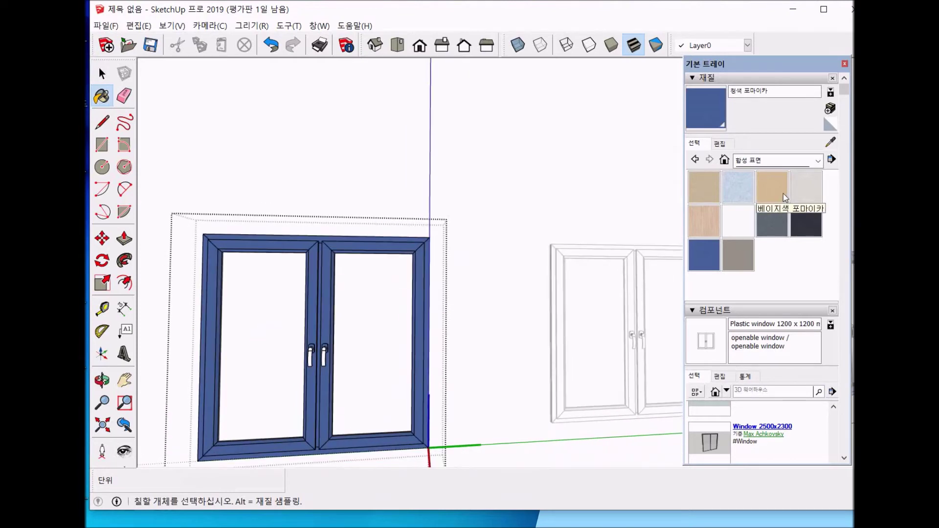
click(790, 162)
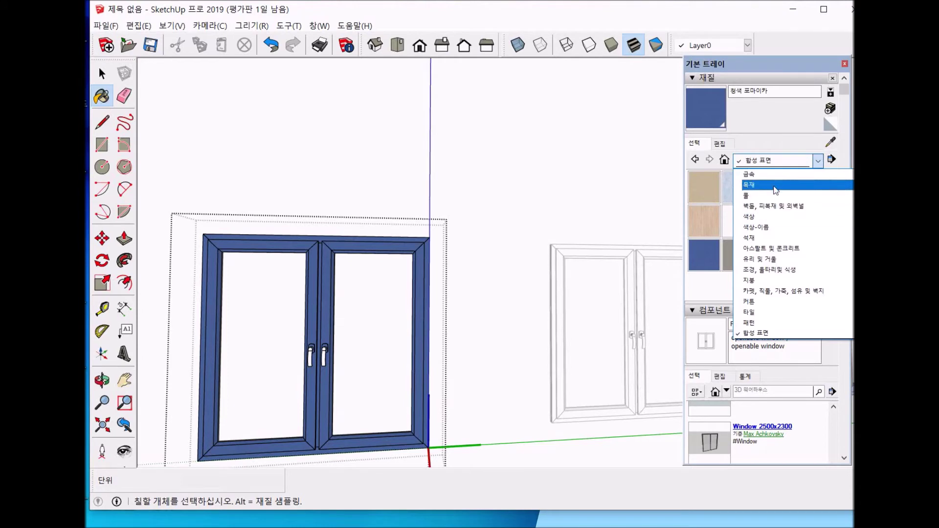
click(778, 179)
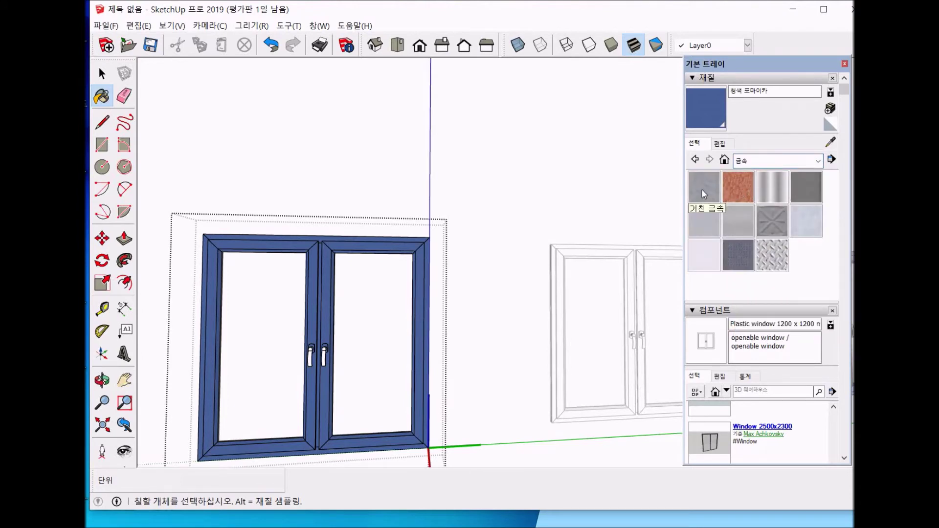
click(704, 229)
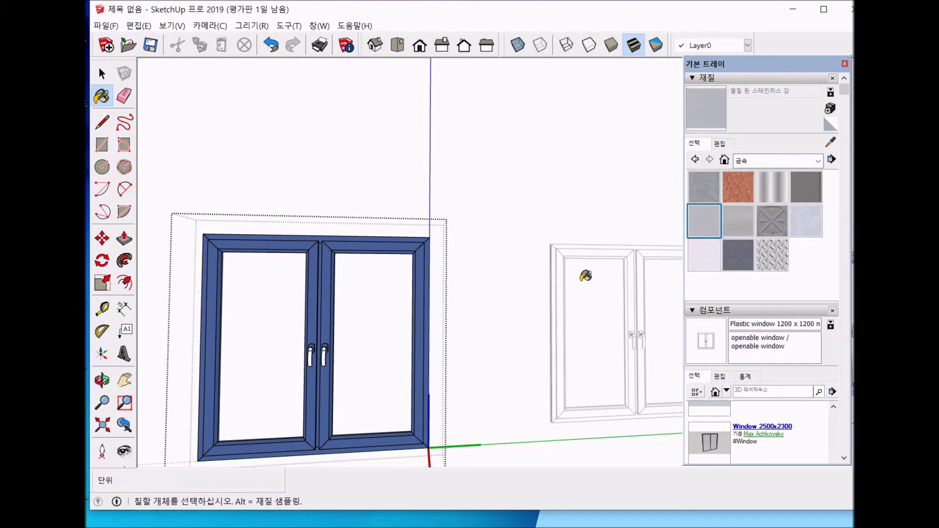
scroll(328, 358, up, 5)
click(325, 347)
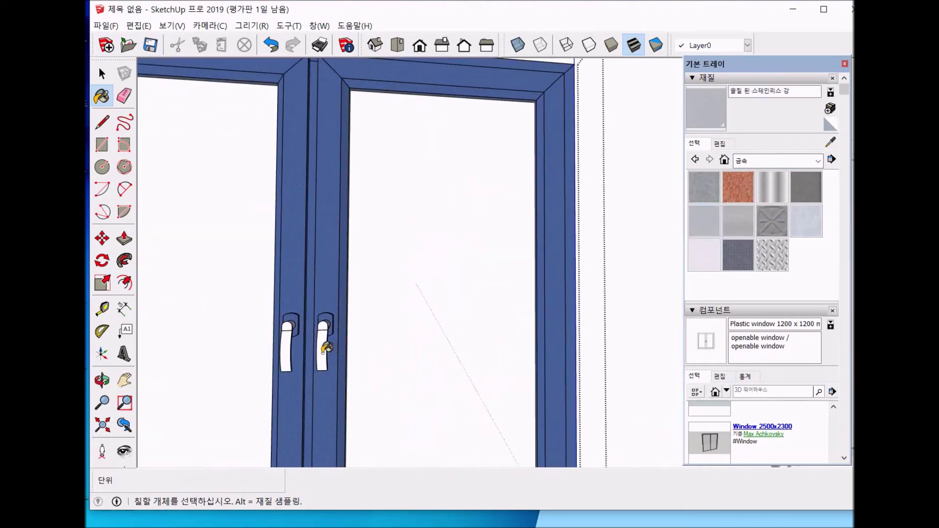
click(289, 348)
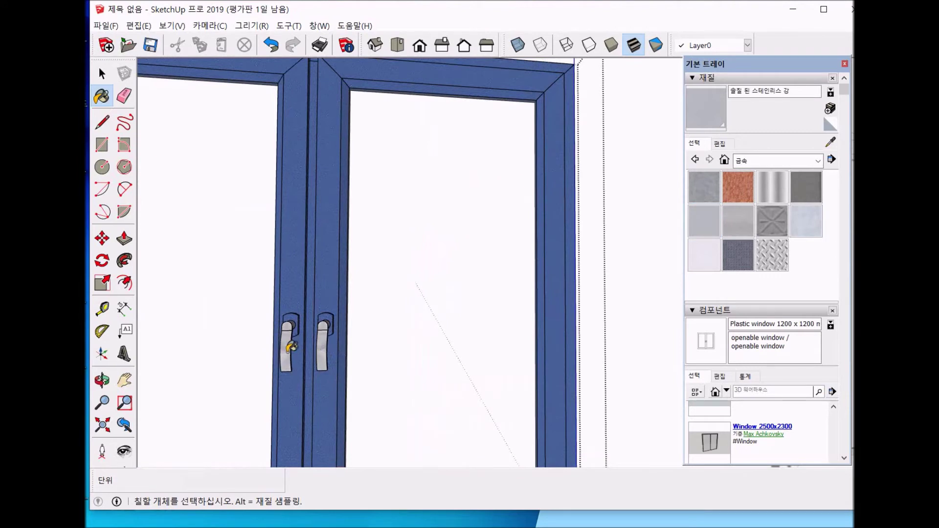
scroll(291, 347, down, 5)
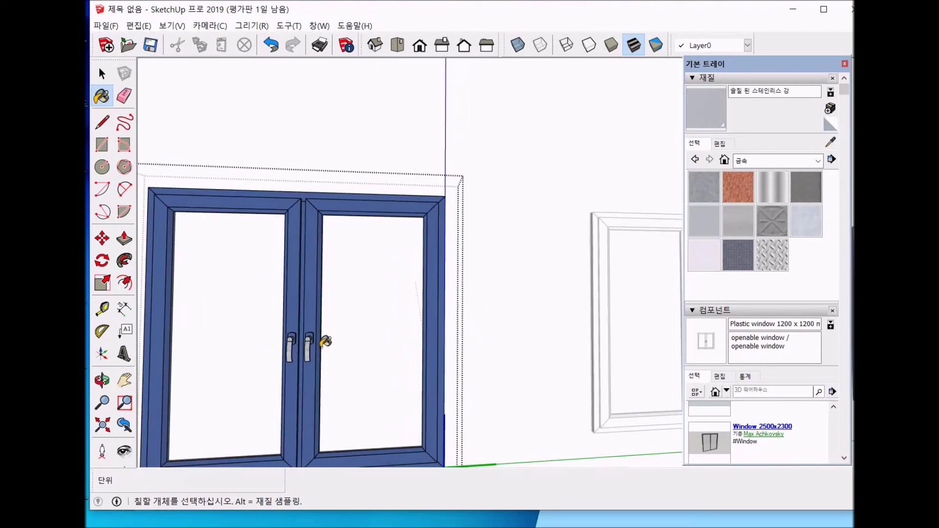
key(space)
click(507, 316)
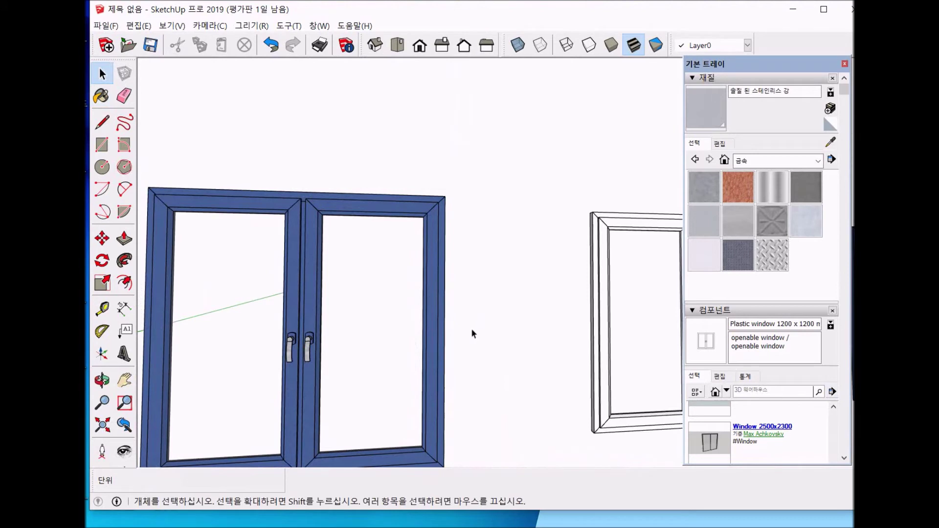
Examine the whole row of windows to compare which copies share the blue frame and metal handles
key(h)
drag(470, 328, 493, 311)
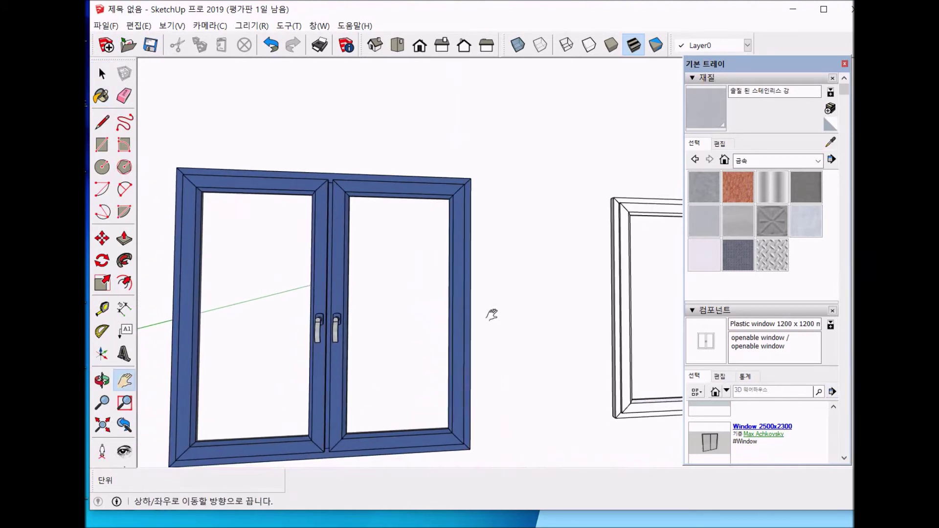
scroll(491, 315, down, 8)
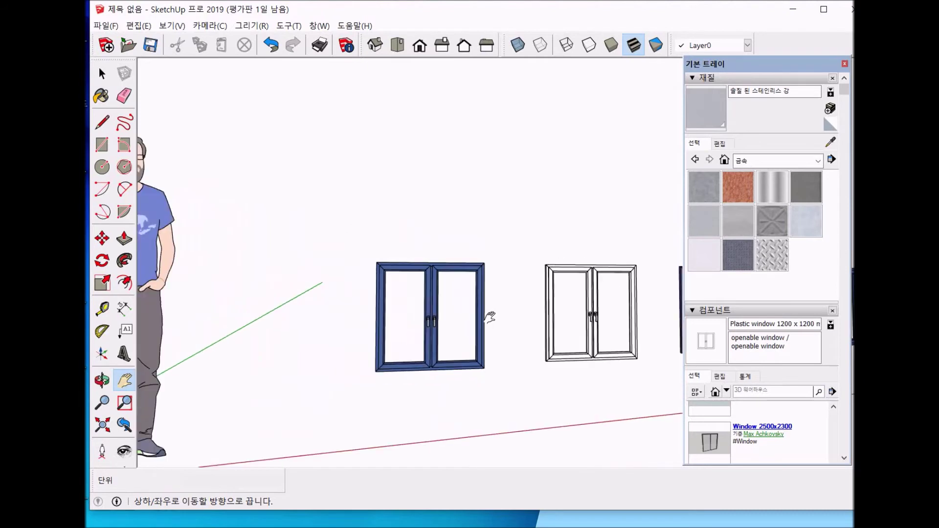
drag(535, 311, 303, 314)
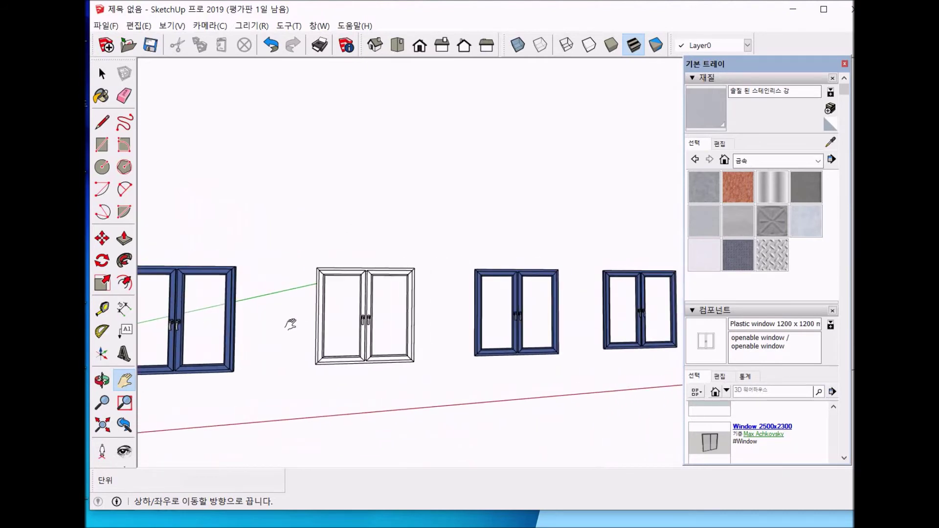
scroll(411, 357, down, 2)
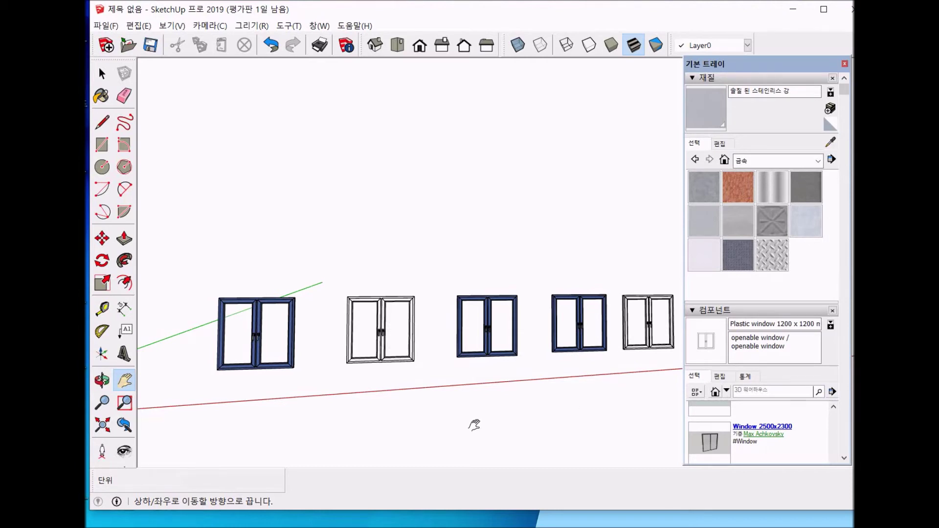
Open the unpainted second window for editing and pick the red A06 색 from the 색상 materials
scroll(342, 376, up, 3)
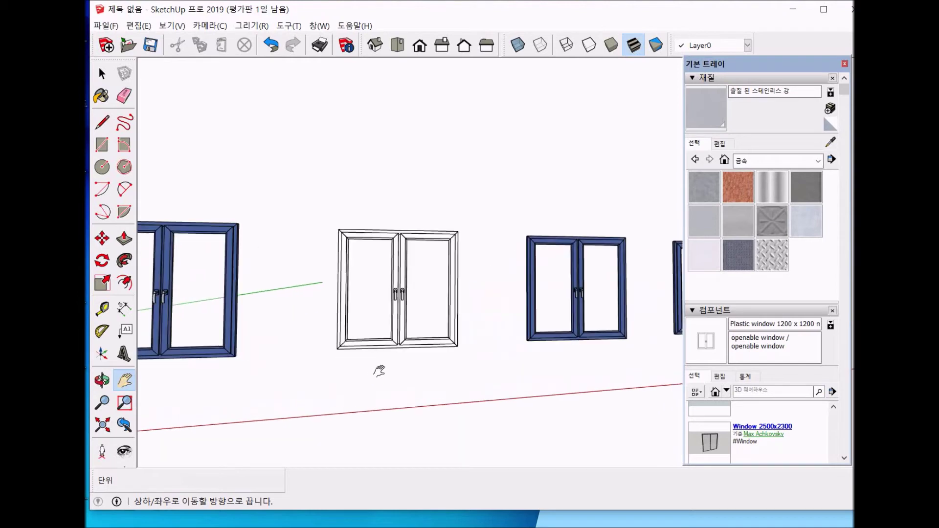
drag(386, 351, 369, 391)
scroll(369, 391, up, 5)
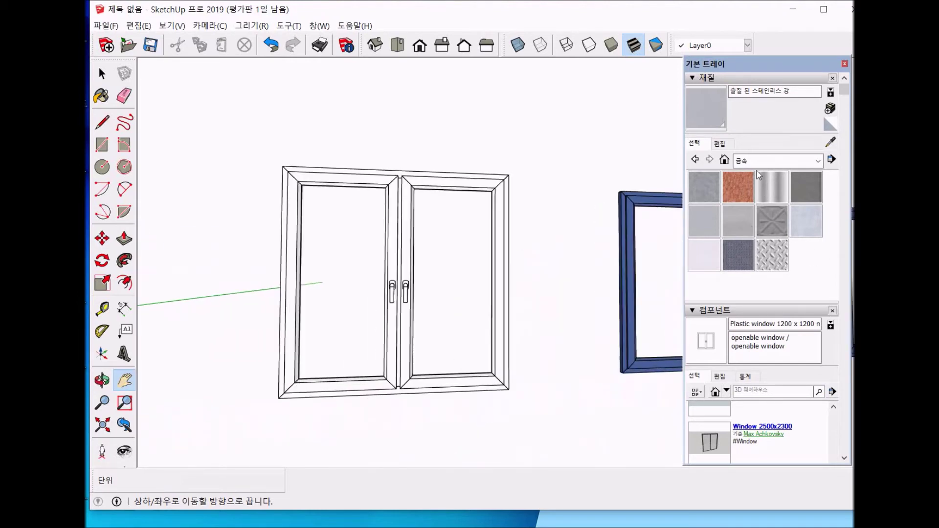
click(764, 158)
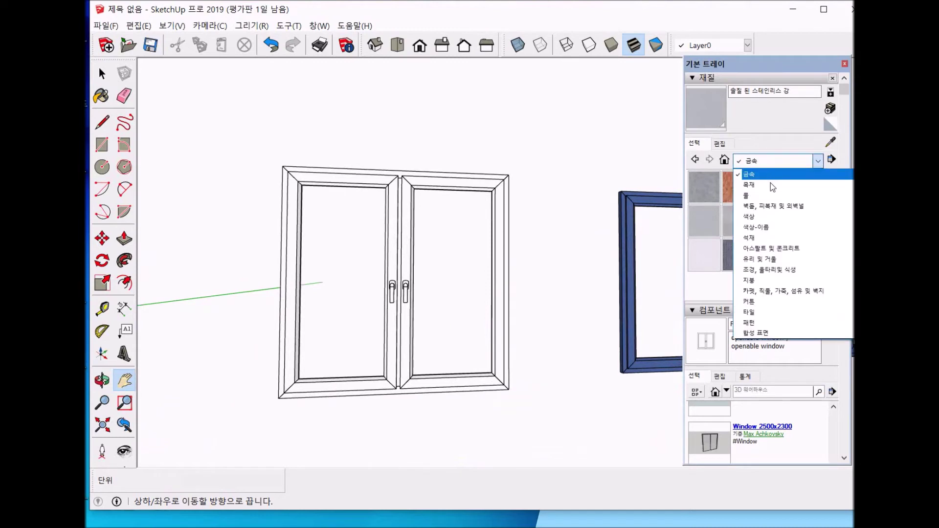
click(769, 217)
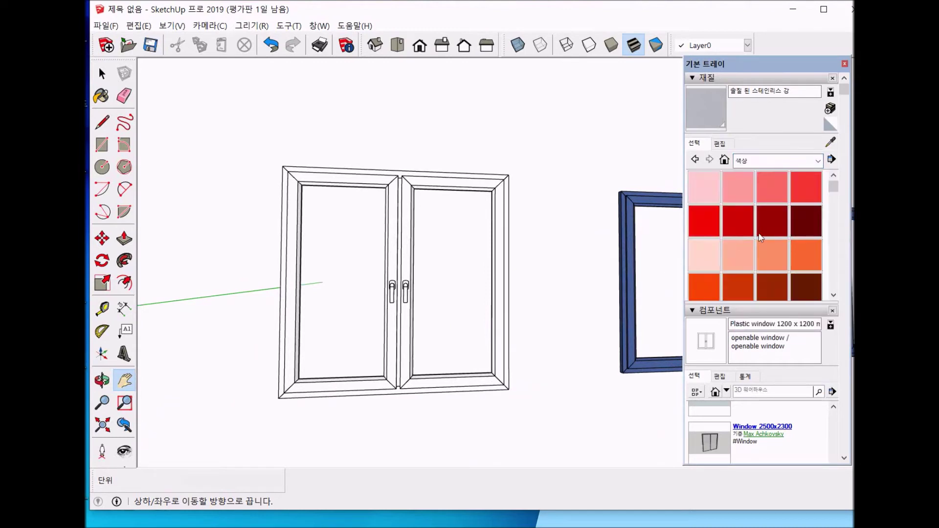
click(738, 226)
scroll(425, 275, up, 3)
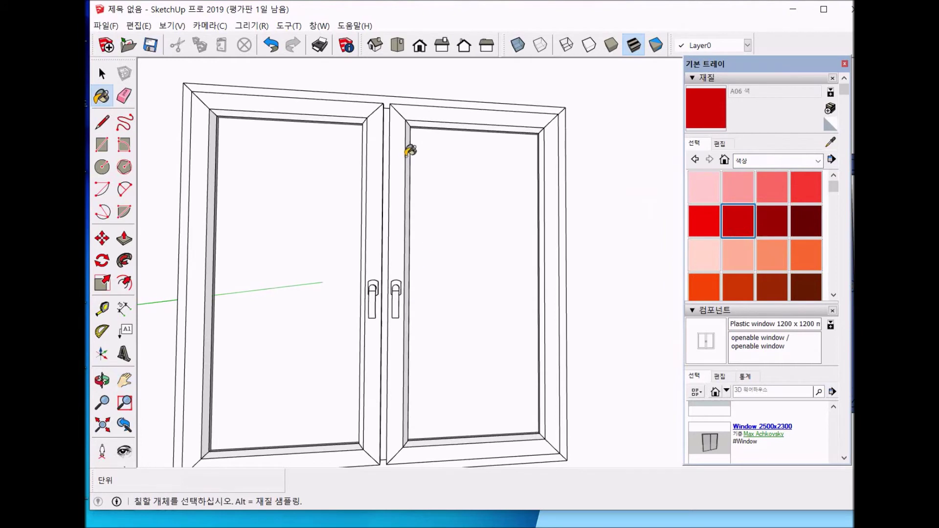
key(space)
double_click(392, 168)
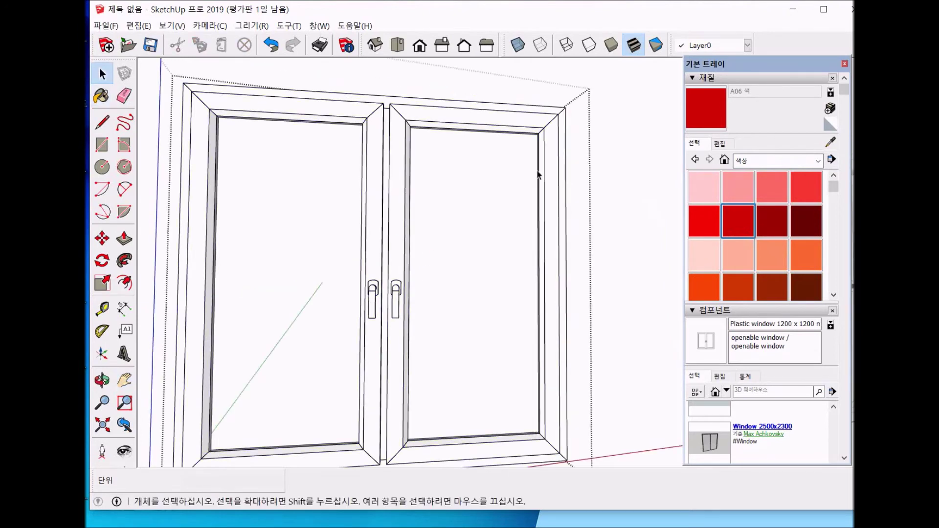
click(734, 221)
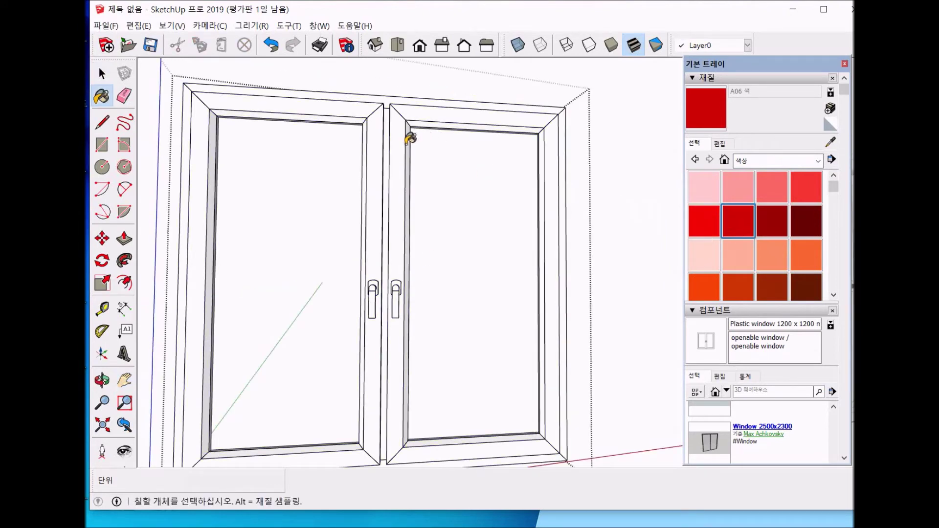
Paint both sashes and the centre strip of the opened second window with the red A06 색
click(391, 149)
click(379, 147)
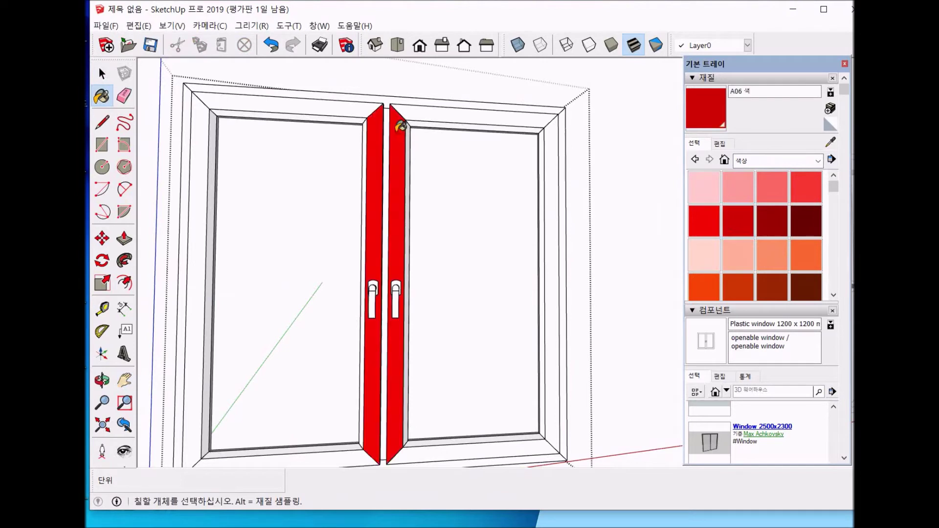
click(541, 125)
click(556, 140)
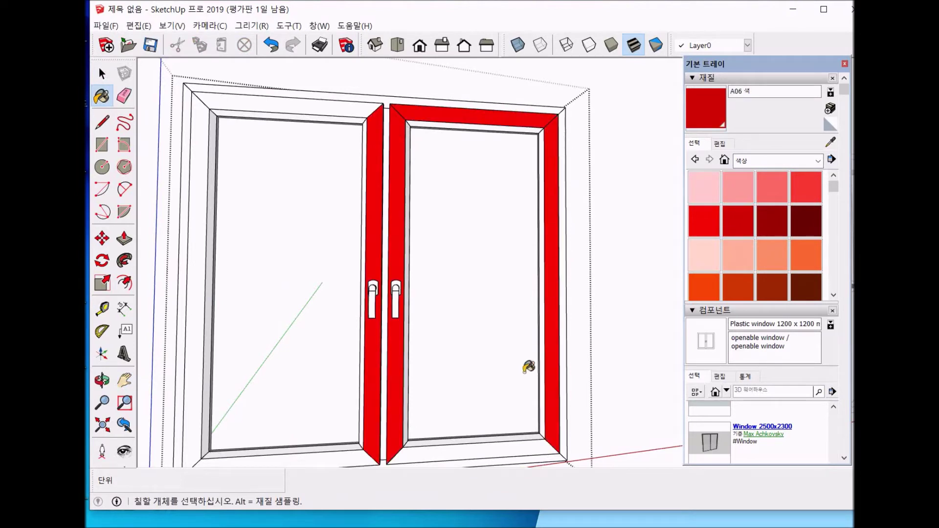
click(449, 447)
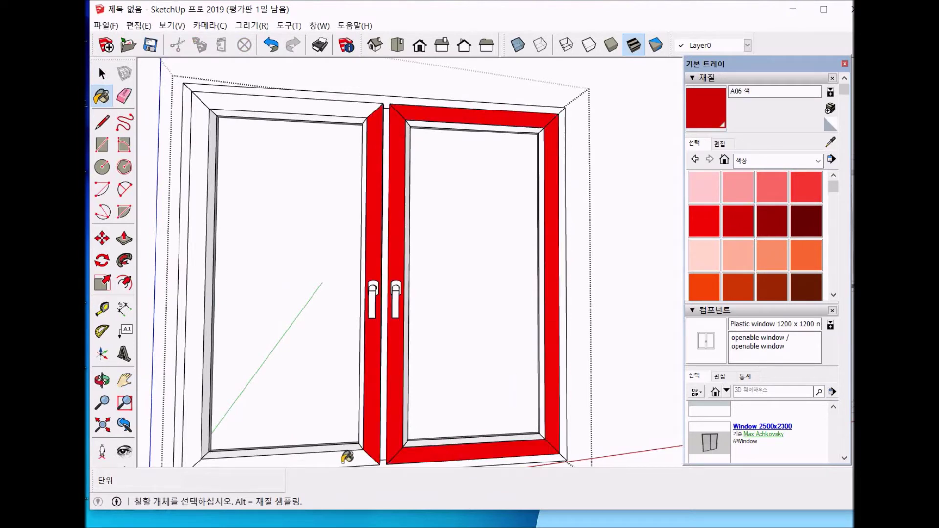
click(343, 454)
click(195, 338)
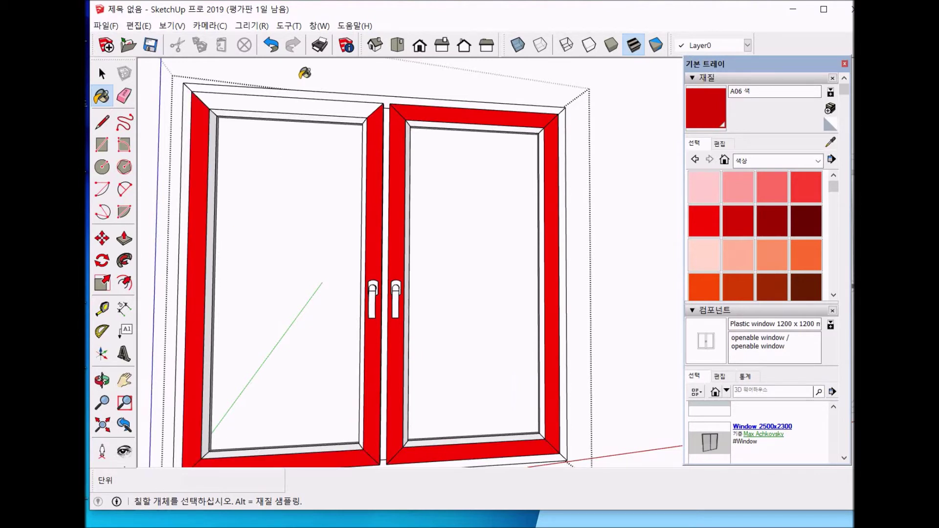
click(382, 108)
click(385, 113)
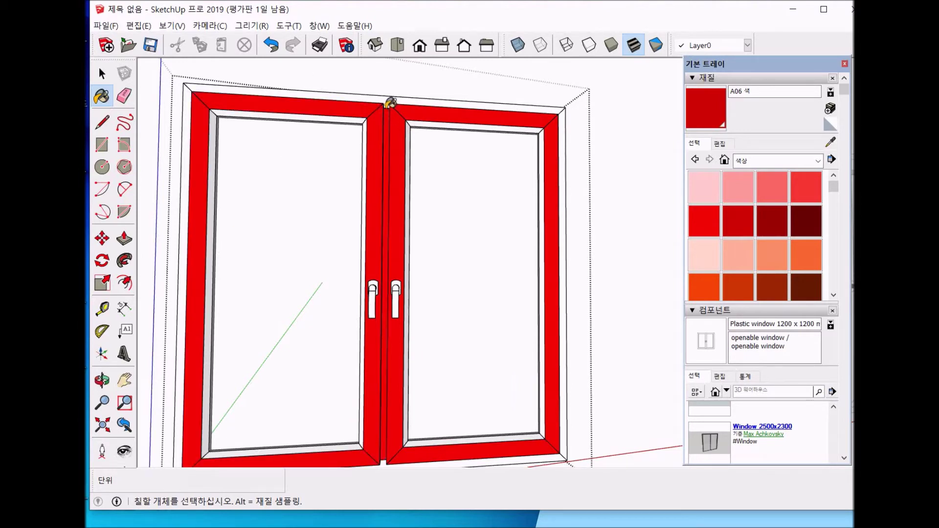
click(711, 191)
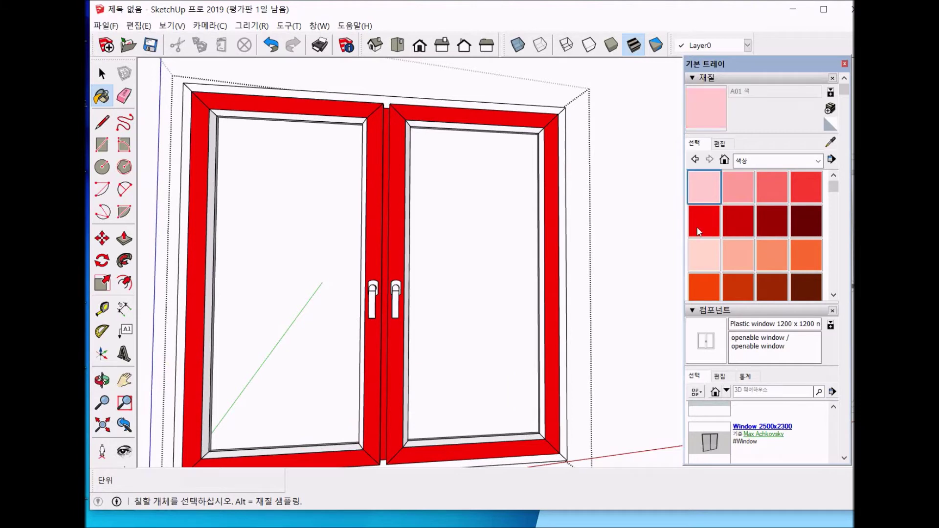
click(711, 225)
click(566, 163)
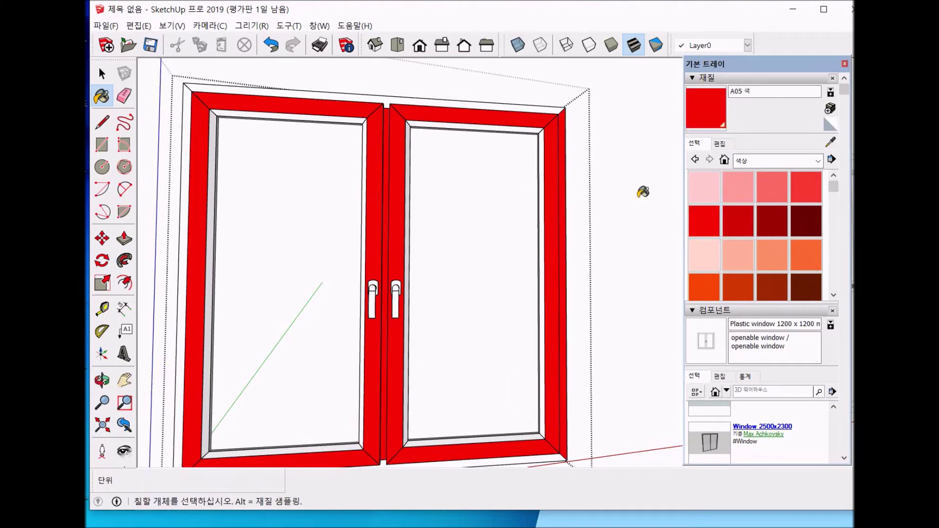
key(ctrl+z)
Paint all sides of the second window's outer frame with the dark red A08 색
click(792, 221)
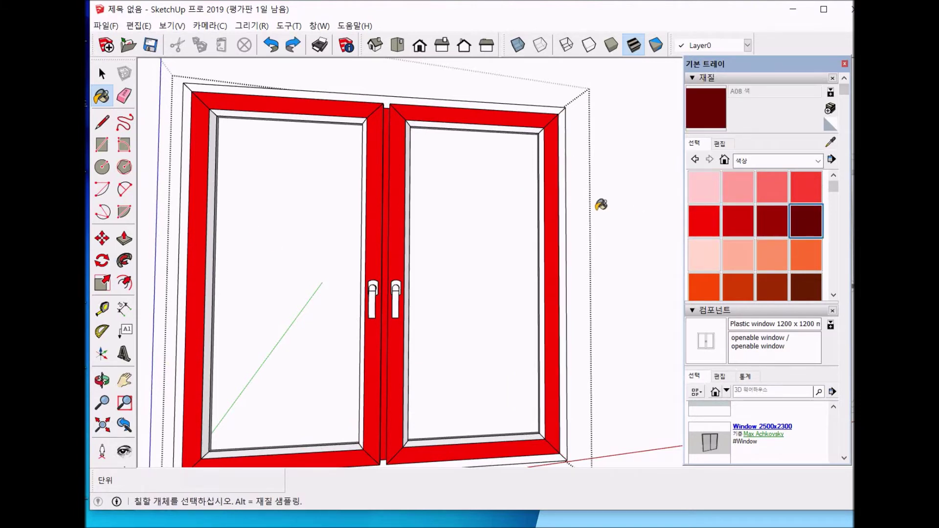
click(567, 210)
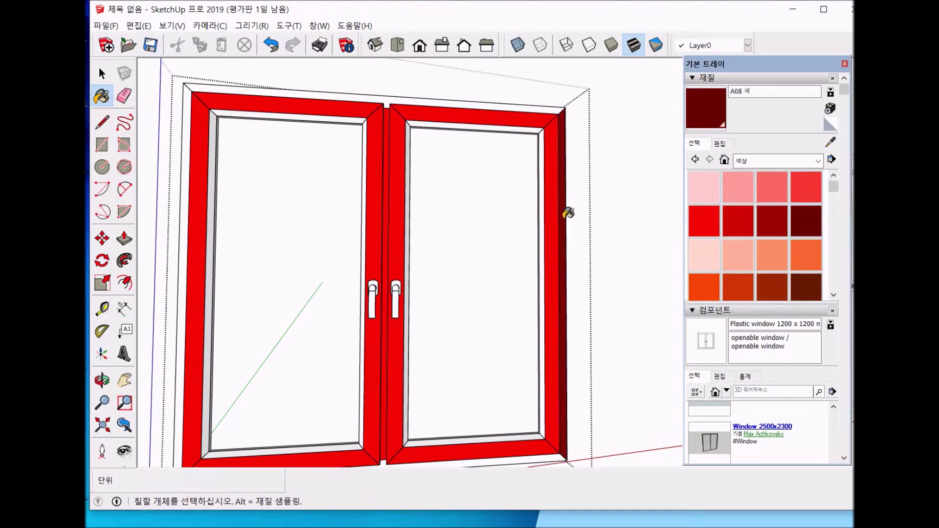
click(525, 101)
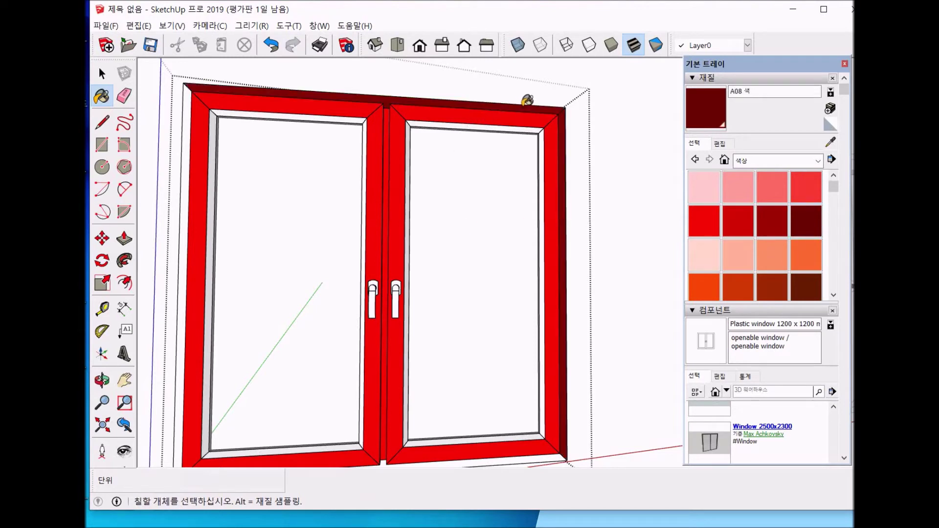
click(191, 117)
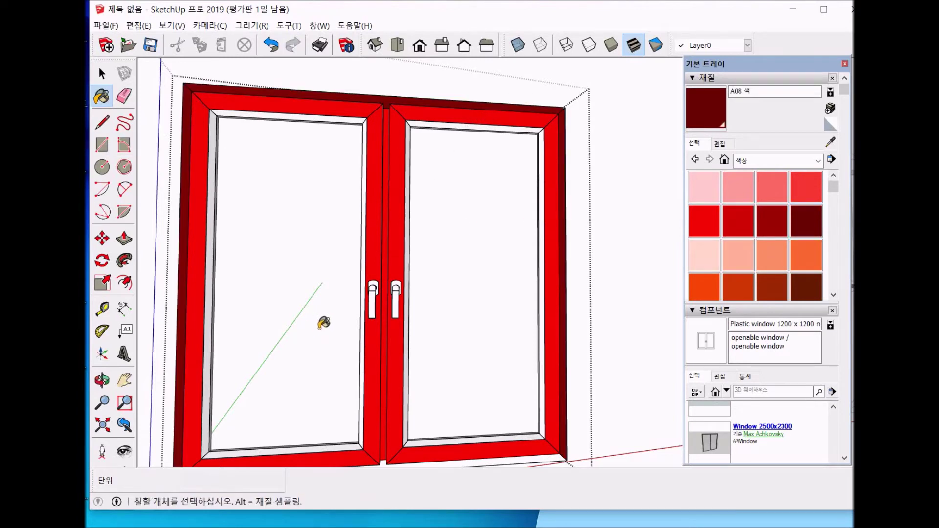
scroll(324, 323, down, 1)
click(380, 454)
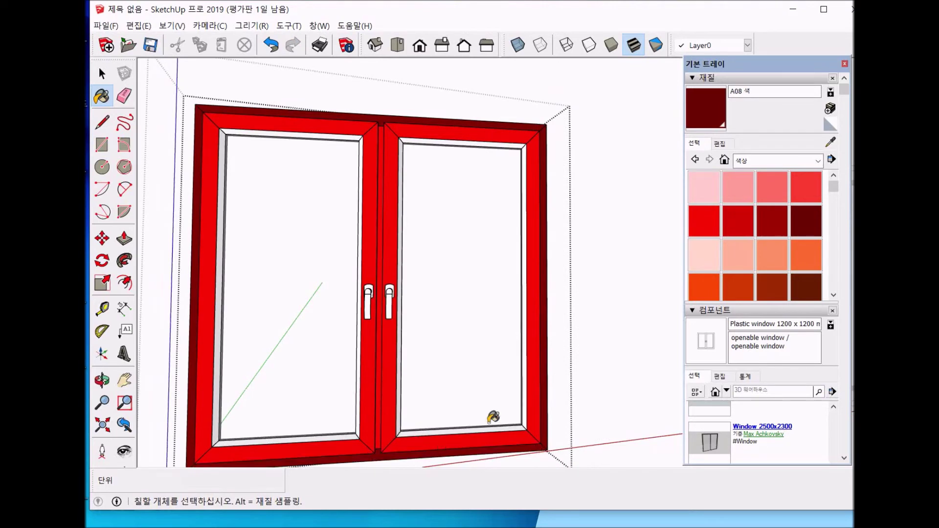
Paint both handles of the red window with 코르크 목판 from the 목재 materials, and close the component
click(763, 160)
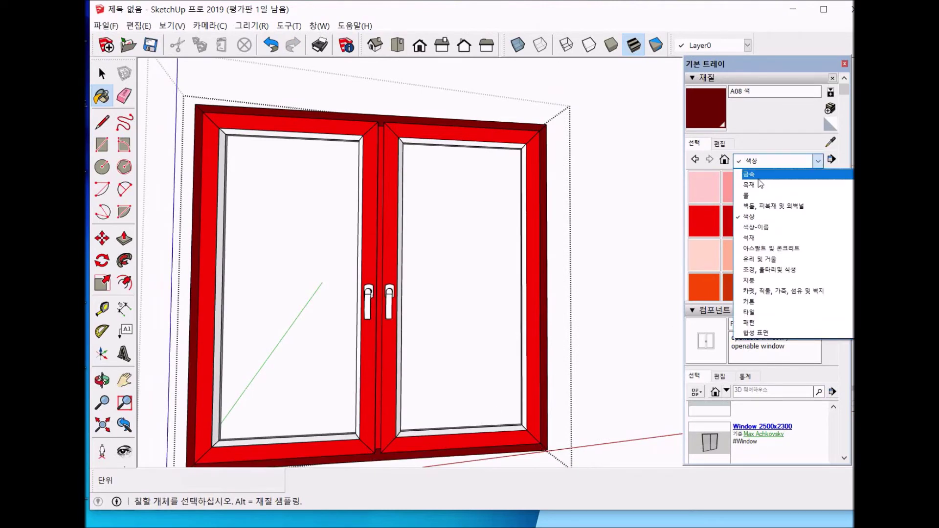
click(753, 184)
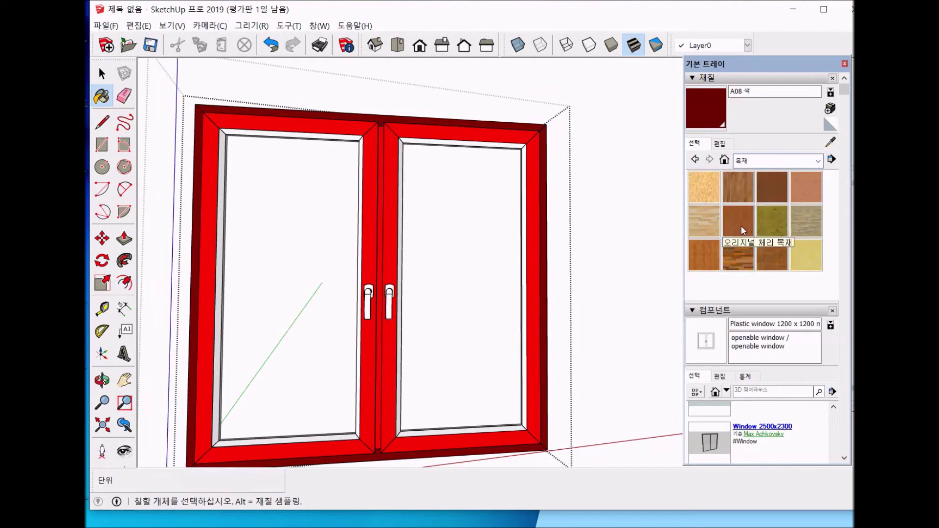
click(703, 216)
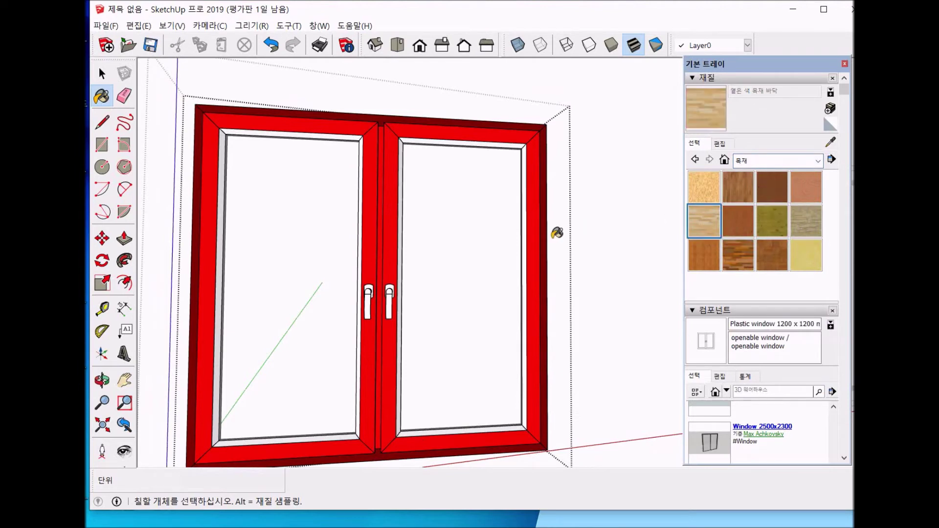
click(777, 211)
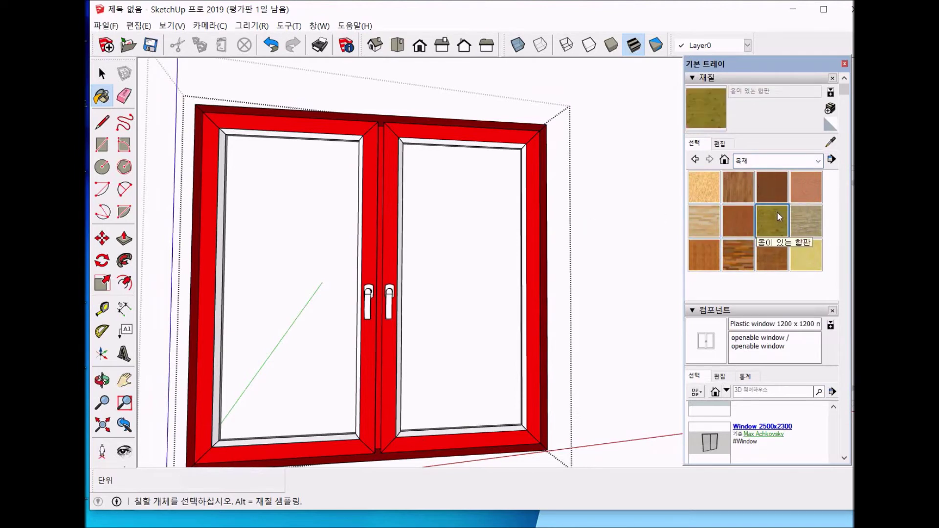
click(800, 261)
scroll(391, 293, up, 3)
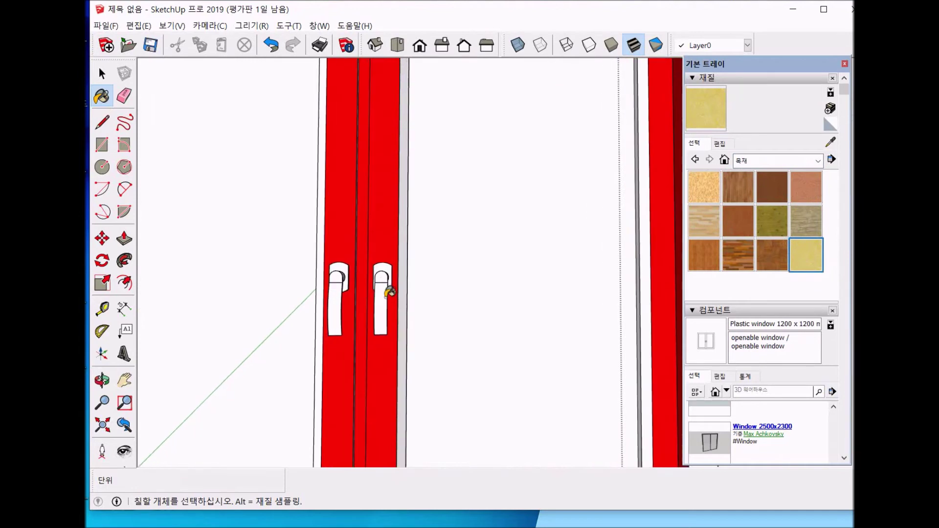
click(388, 292)
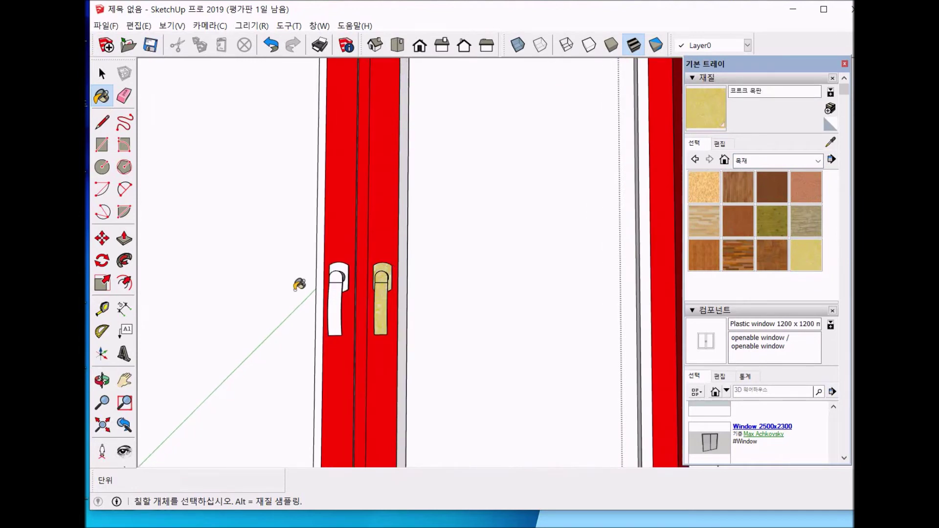
click(338, 283)
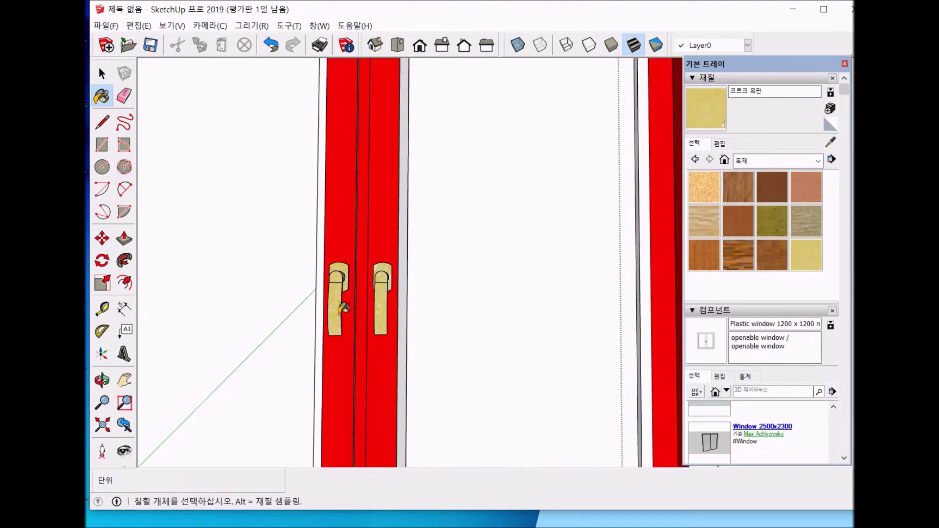
scroll(346, 307, down, 5)
shift+middle_drag(346, 307, 416, 297)
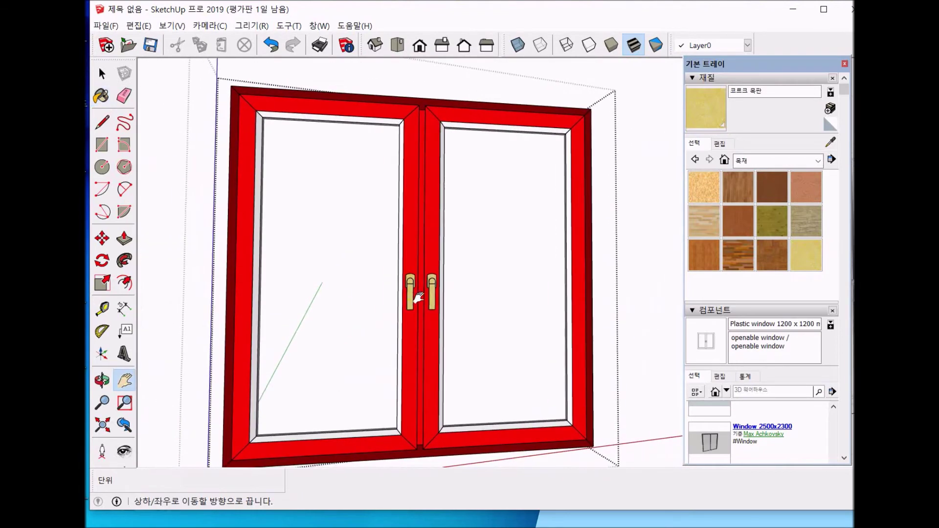
scroll(421, 297, down, 8)
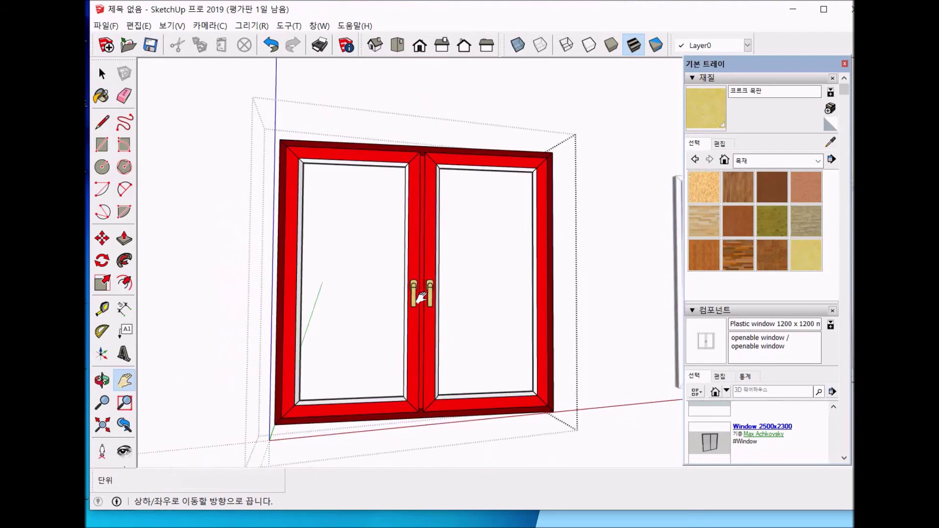
key(space)
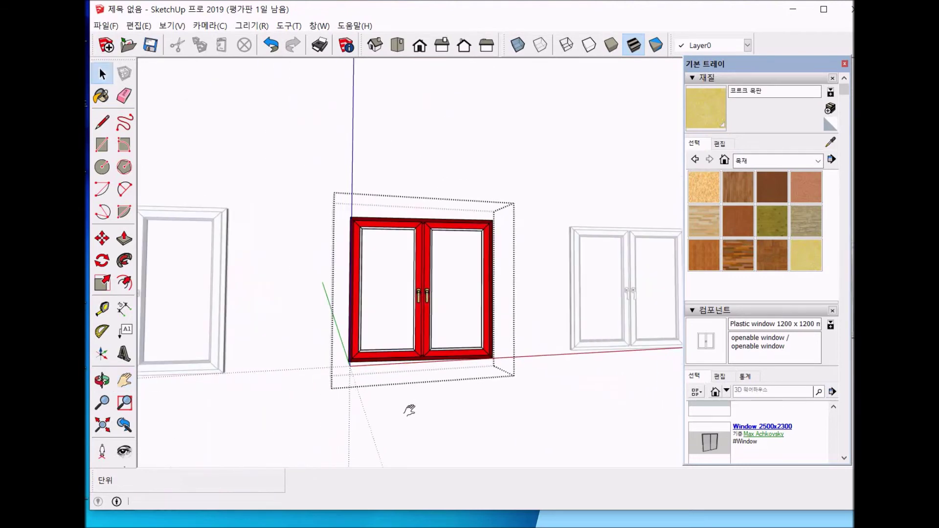
click(410, 410)
Examine the whole row of windows, selecting the blue copies individually to compare them with the red one
scroll(409, 410, down, 3)
scroll(411, 410, down, 5)
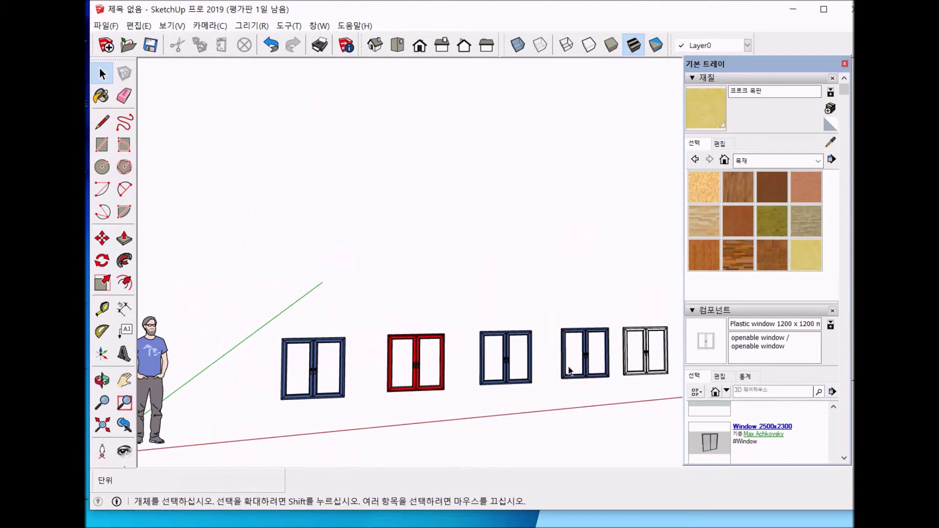
key(h)
drag(549, 373, 474, 373)
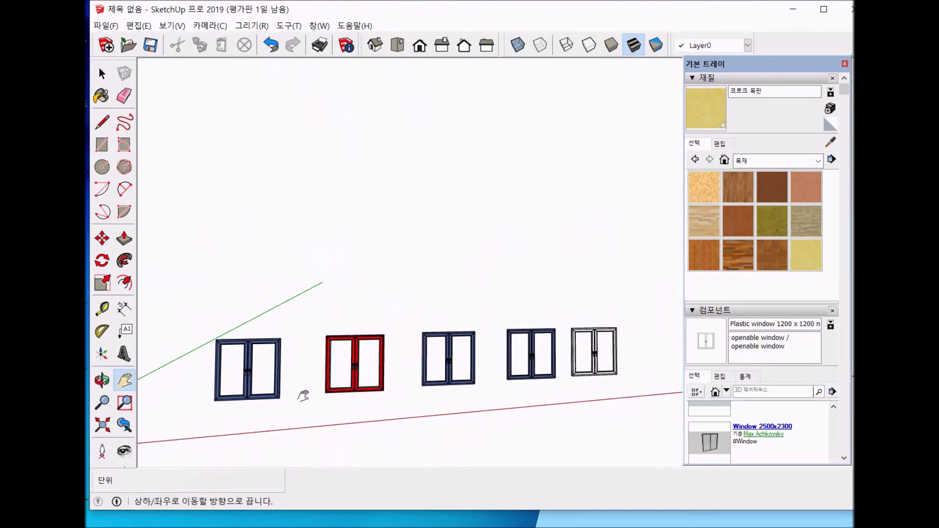
key(space)
mouse_move(286, 398)
mouse_down()
mouse_move(291, 332)
mouse_move(294, 412)
mouse_up()
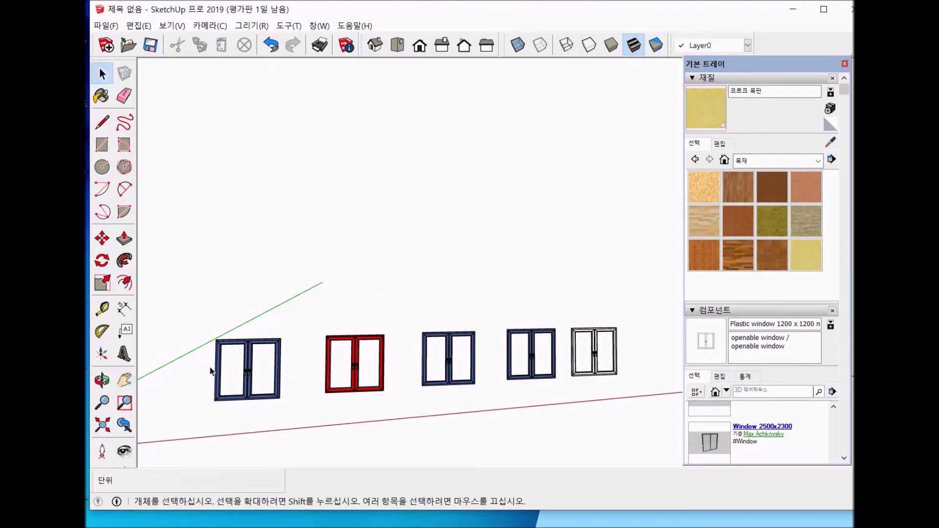
click(252, 372)
click(458, 335)
click(530, 343)
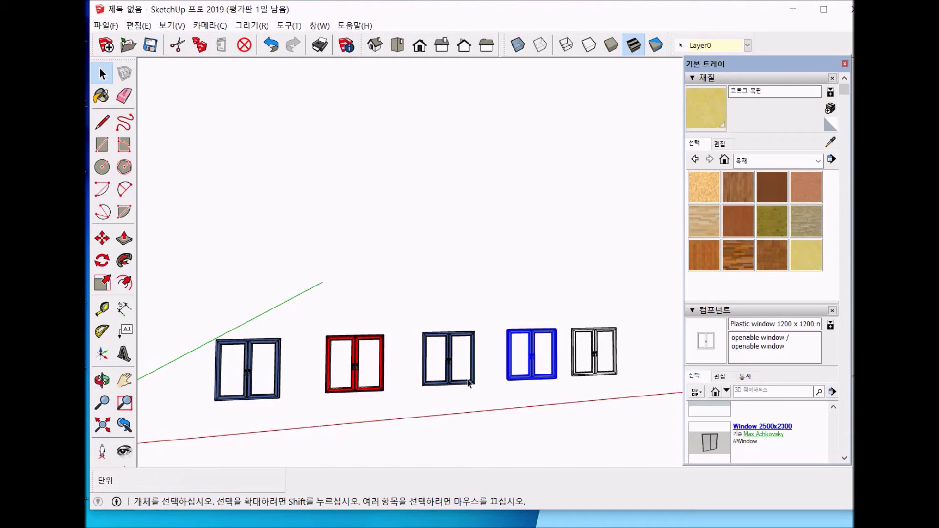
click(248, 376)
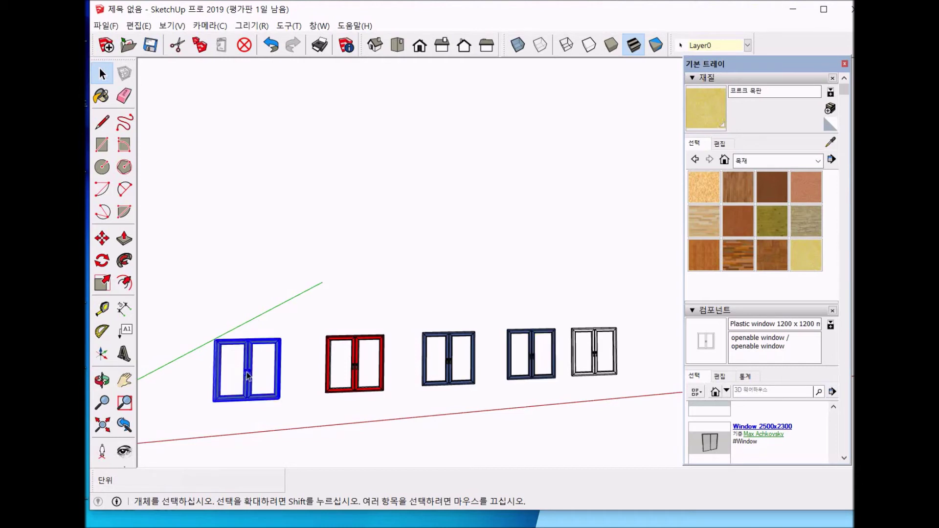
click(241, 189)
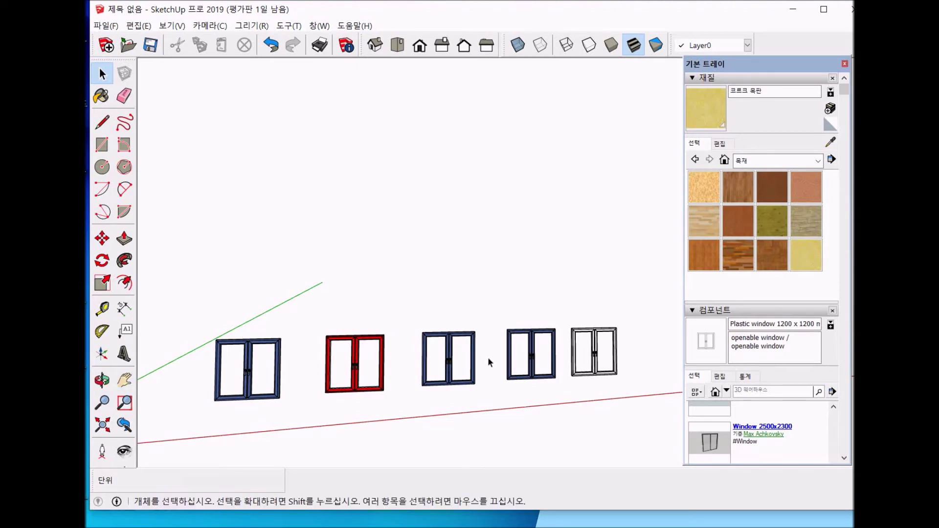
Try scaling the whole first blue window uniformly by about 1.34 from outside the component, and undo the scaling
click(233, 373)
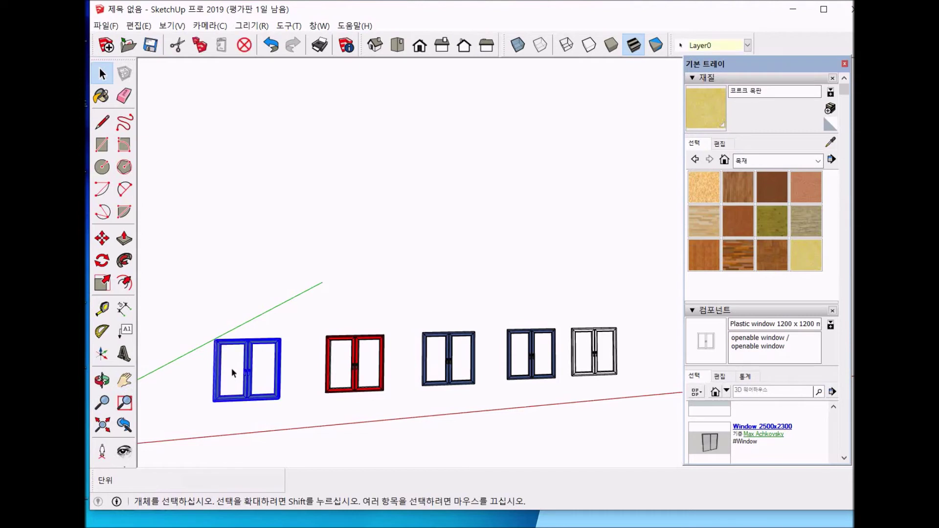
key(s)
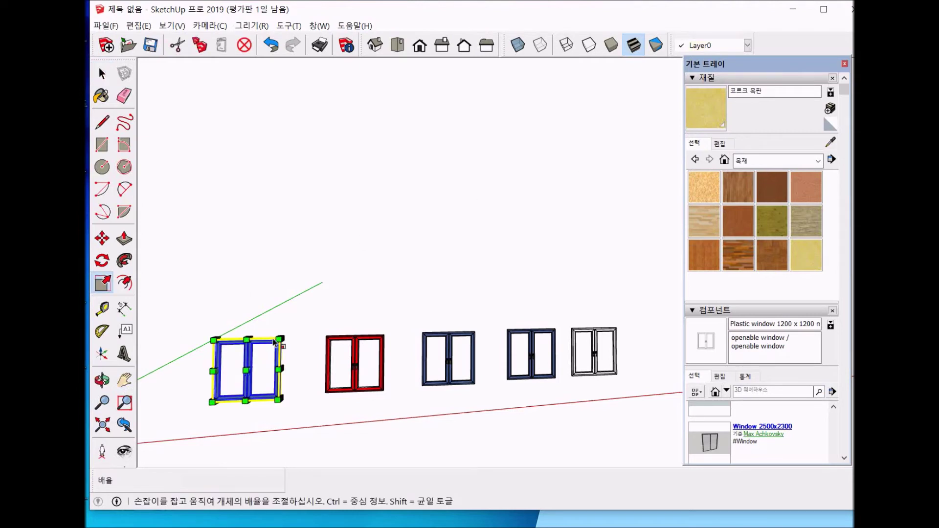
drag(284, 337, 302, 319)
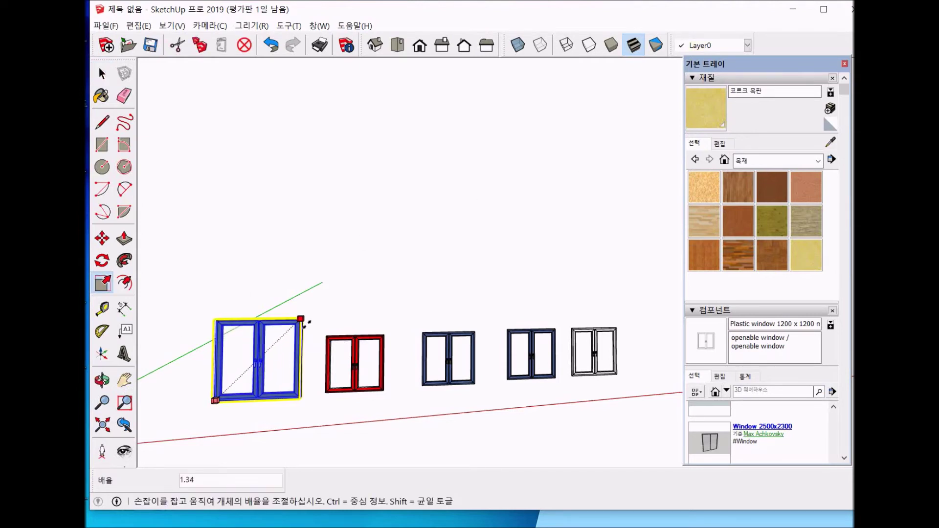
key(space)
click(263, 412)
double_click(295, 350)
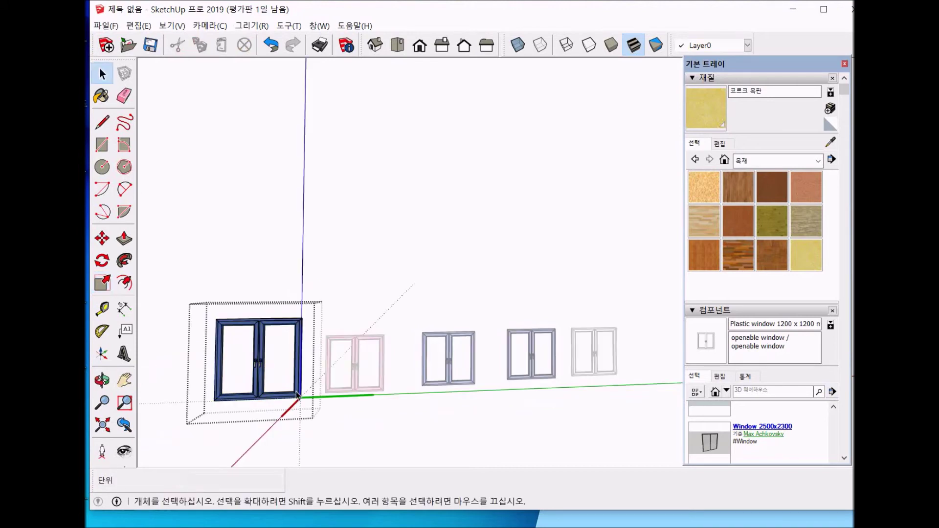
click(279, 409)
key(ctrl+z)
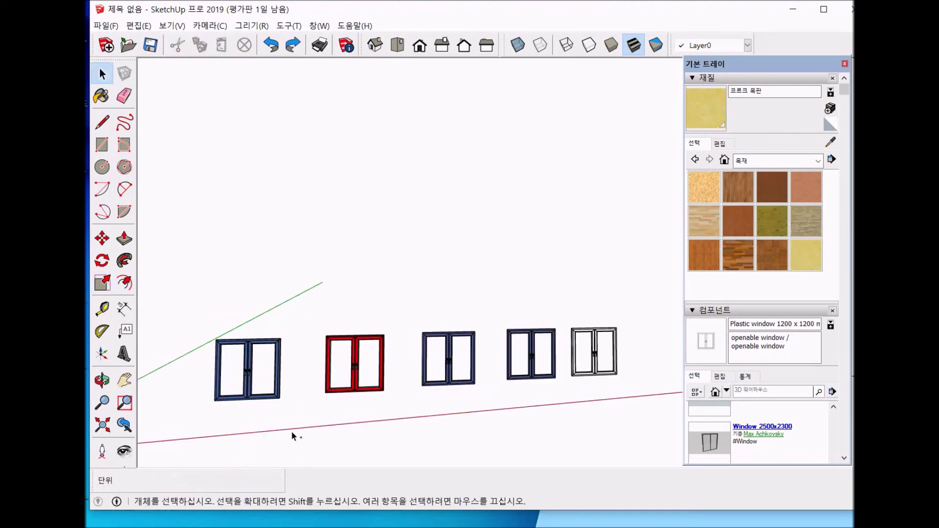
Open the first blue window and its left sash for editing, try the Scale tool on the sash, and close the component
click(258, 393)
double_click(258, 393)
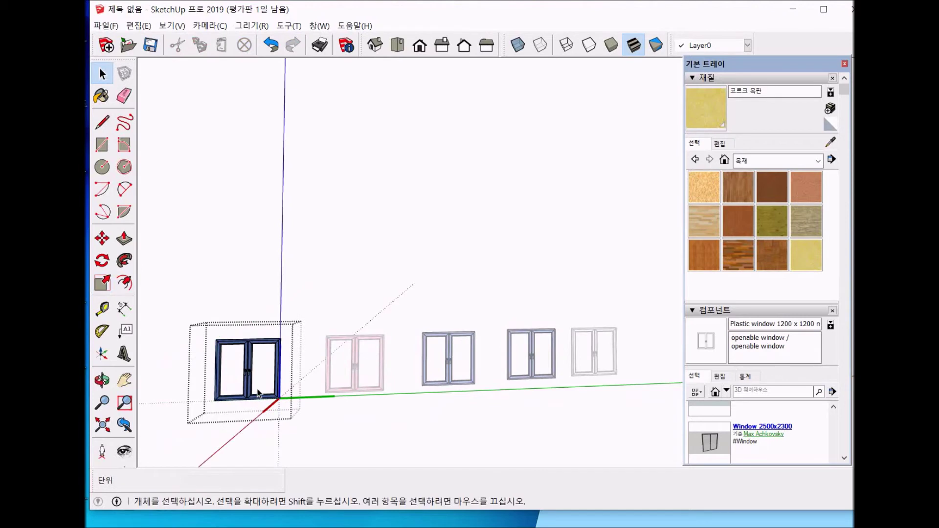
click(248, 375)
key(s)
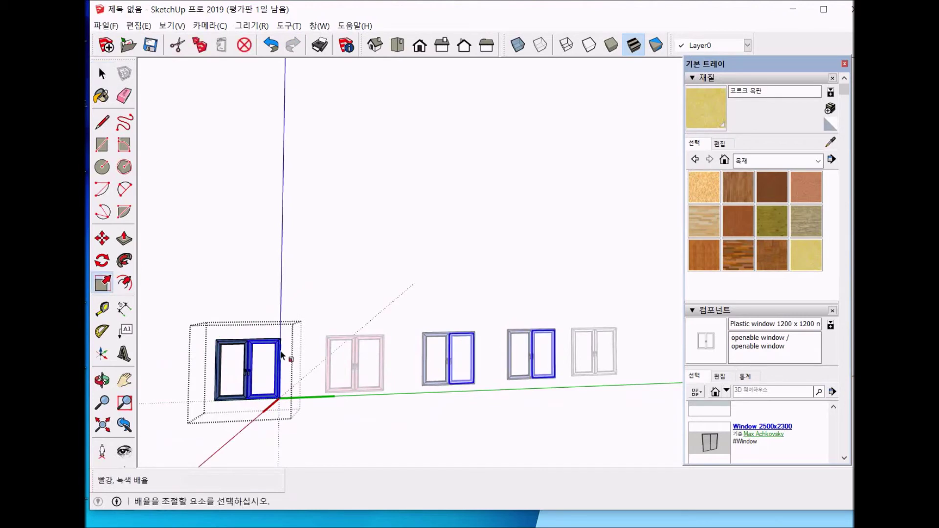
key(space)
double_click(246, 381)
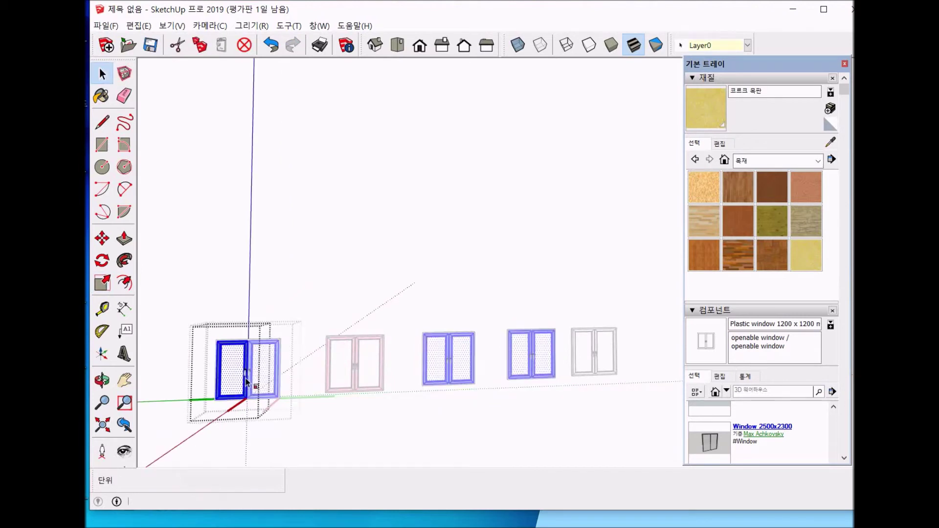
key(s)
mouse_move(249, 342)
mouse_down()
mouse_move(258, 336)
mouse_move(239, 350)
mouse_move(254, 333)
mouse_move(247, 341)
mouse_up()
drag(251, 379, 251, 377)
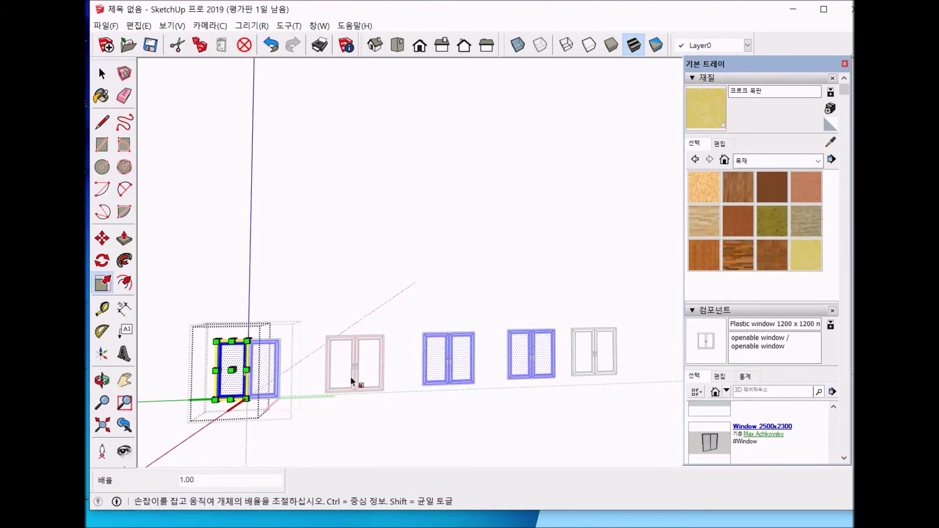
key(space)
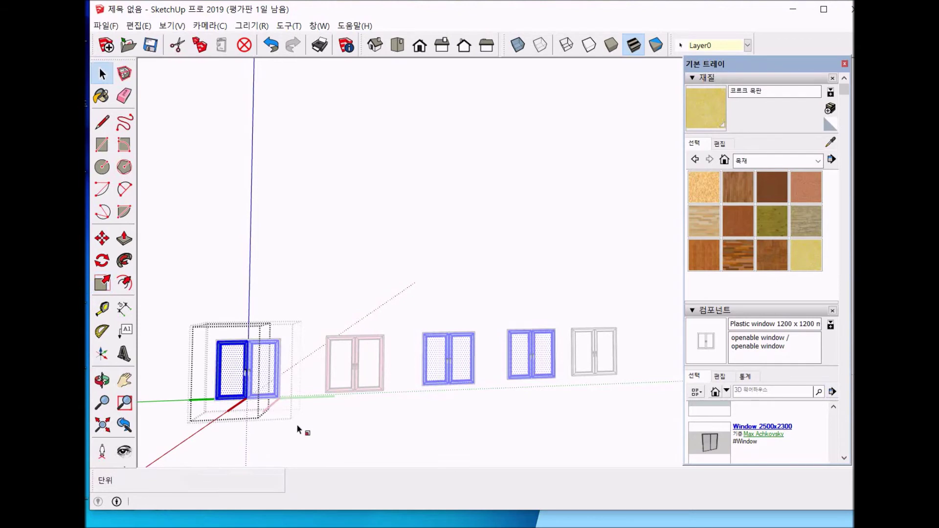
click(297, 430)
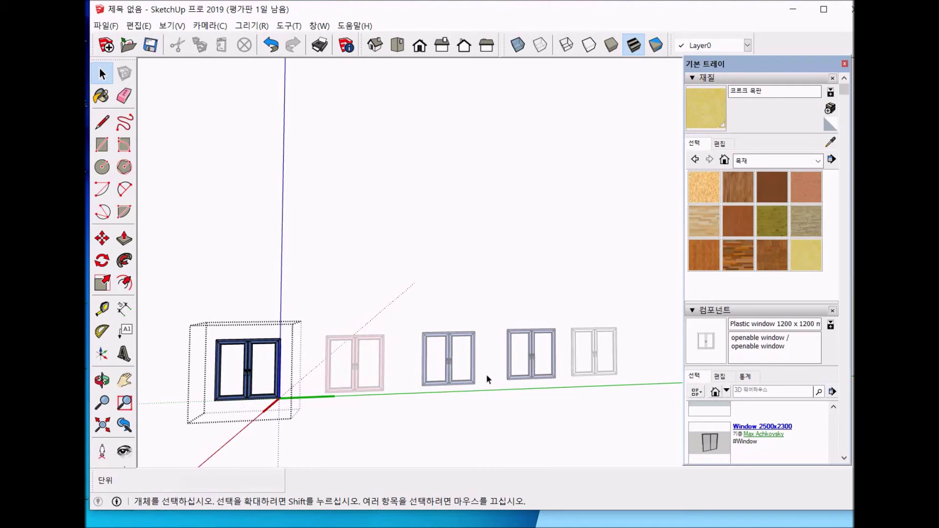
click(465, 427)
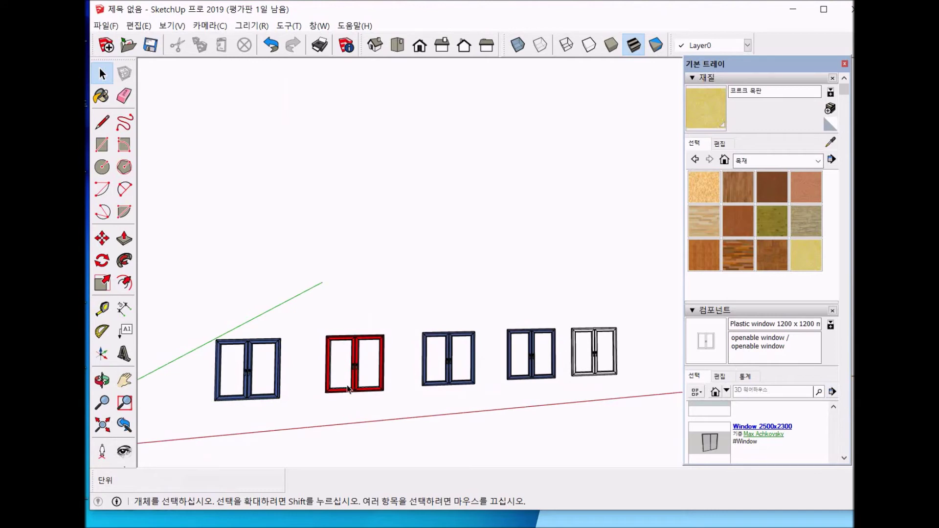
Examine the red window against the blue copies, selecting the red one alone and the whole row together
click(381, 342)
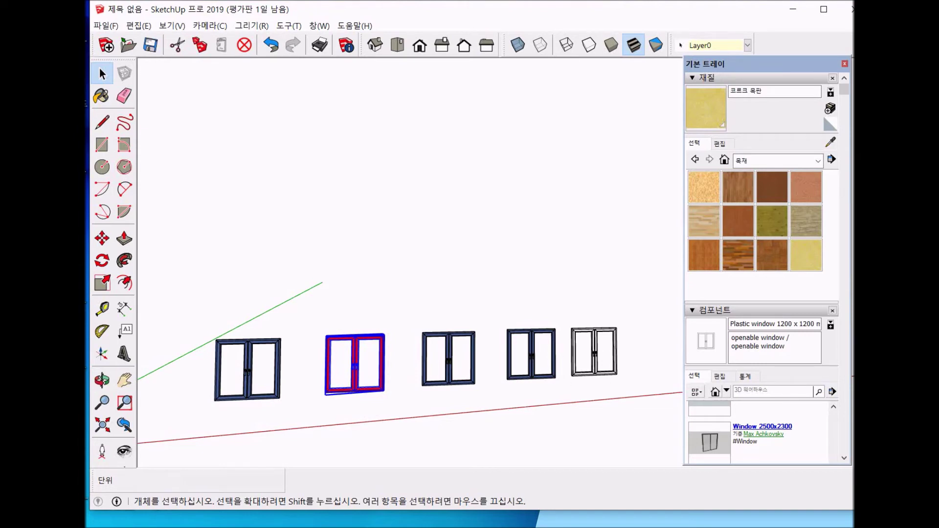
click(424, 418)
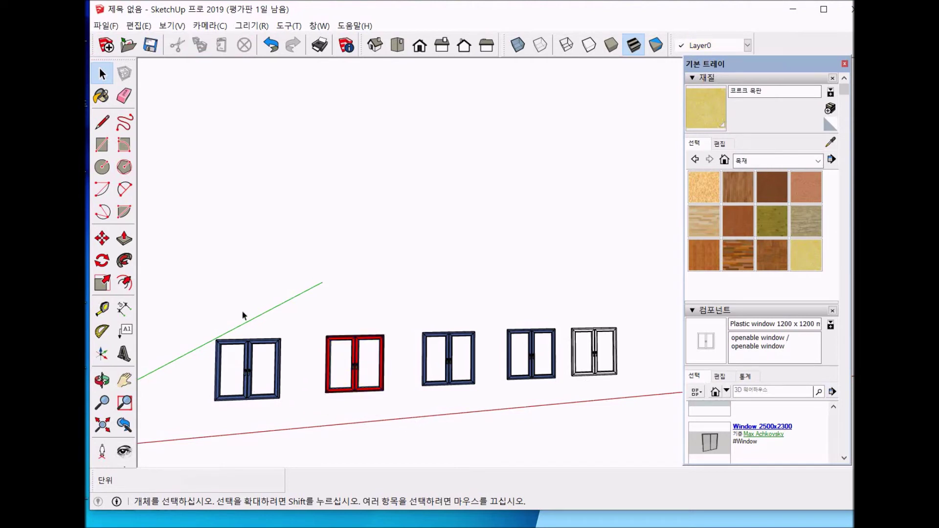
click(350, 370)
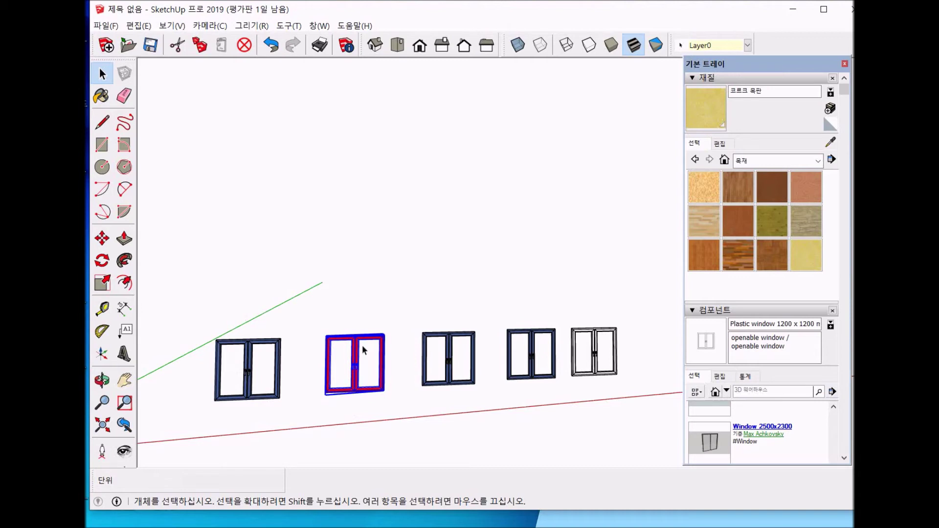
click(370, 425)
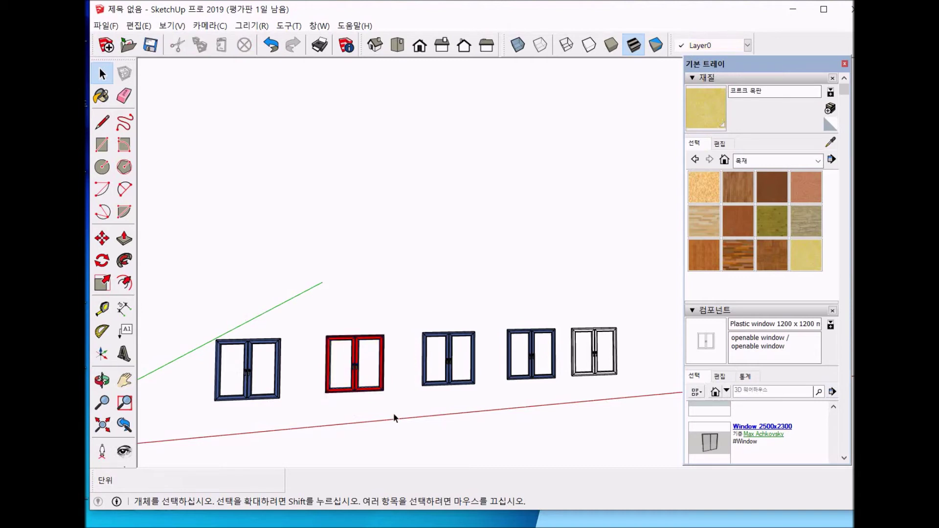
click(337, 363)
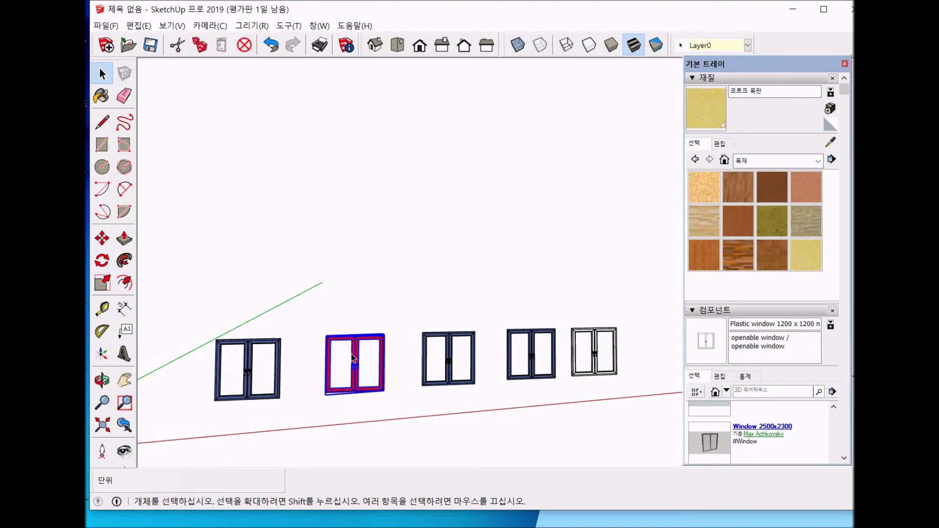
click(375, 397)
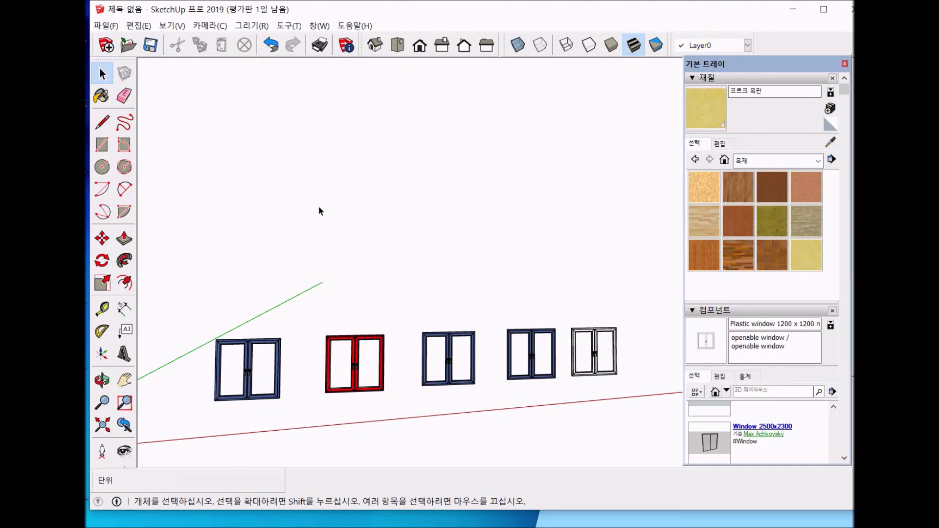
drag(412, 418, 317, 305)
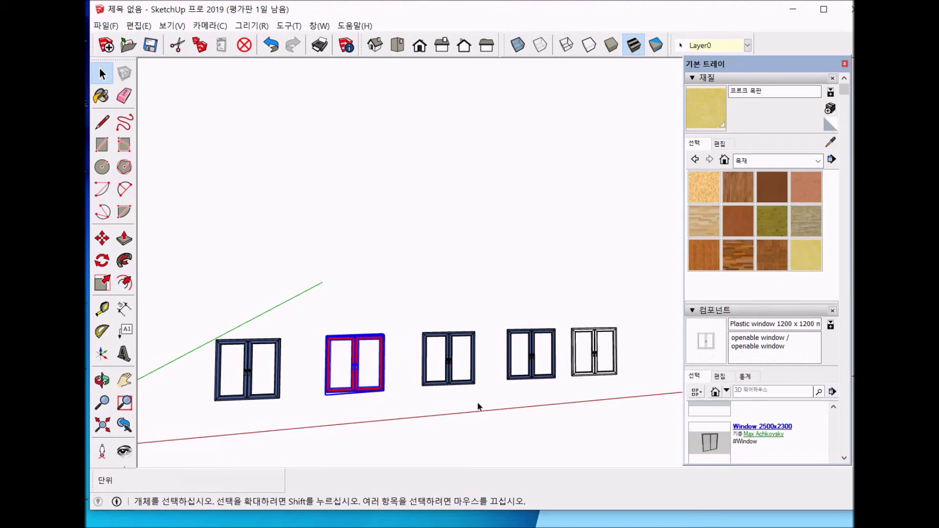
click(463, 414)
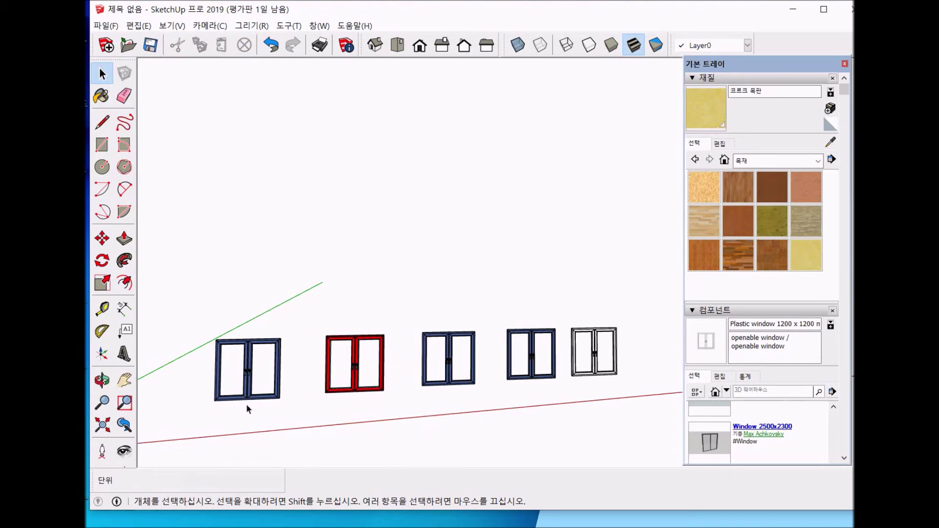
drag(186, 313, 618, 443)
click(608, 444)
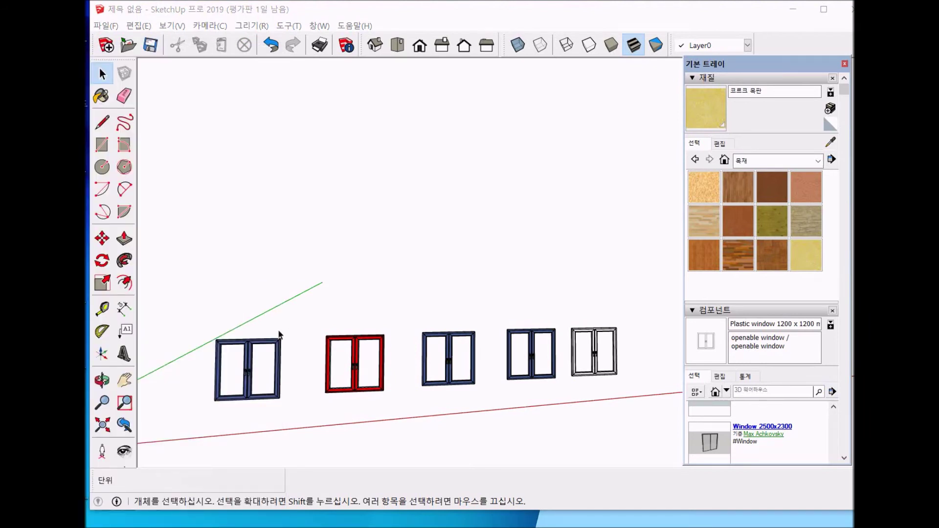
Delete the first window and the three windows after the red one, keeping only the red window
drag(187, 281, 294, 442)
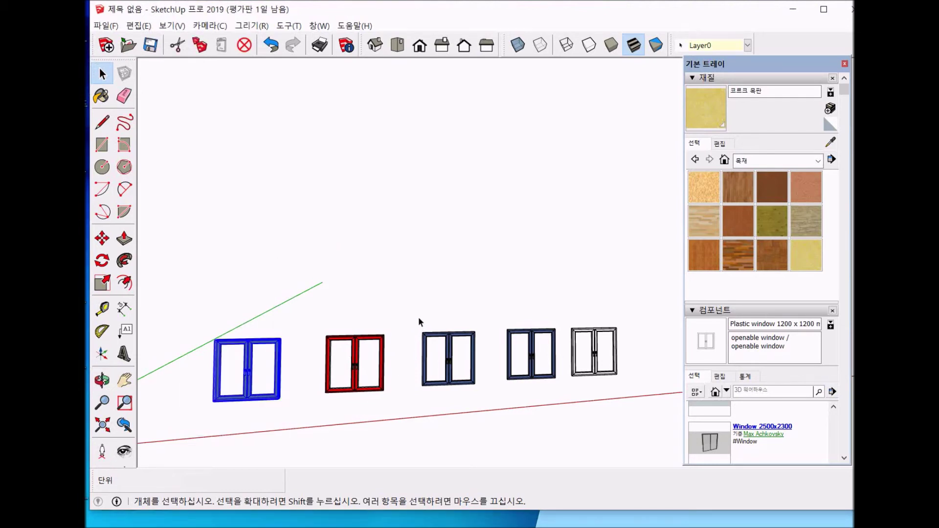
key(Delete)
drag(417, 308, 638, 406)
key(Delete)
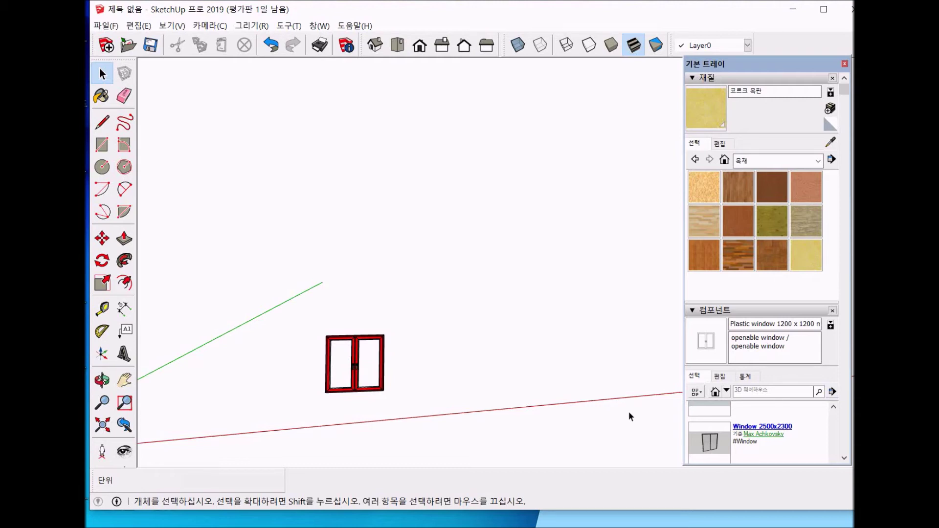
Explode (분해) the red window into loose geometry, and select all of it to check whether it can be exploded further
scroll(367, 345, up, 3)
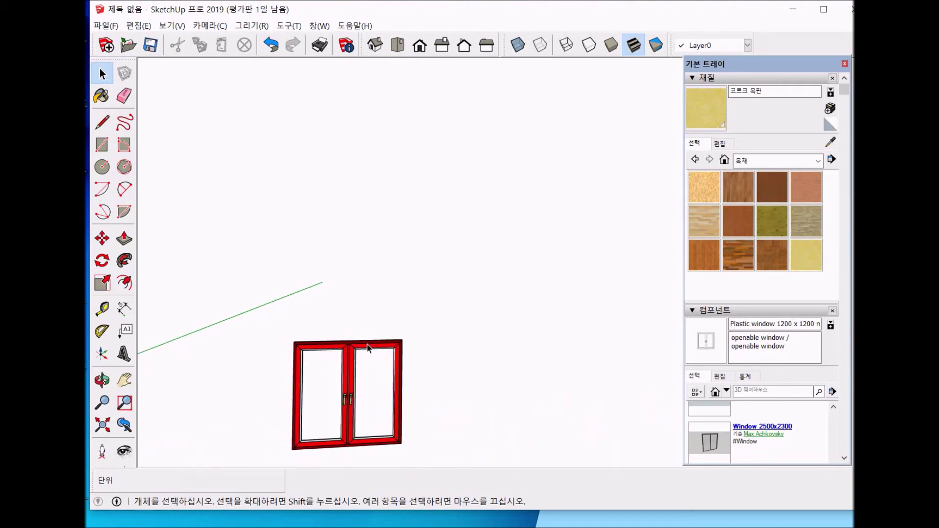
key(h)
drag(365, 352, 348, 295)
key(space)
click(351, 341)
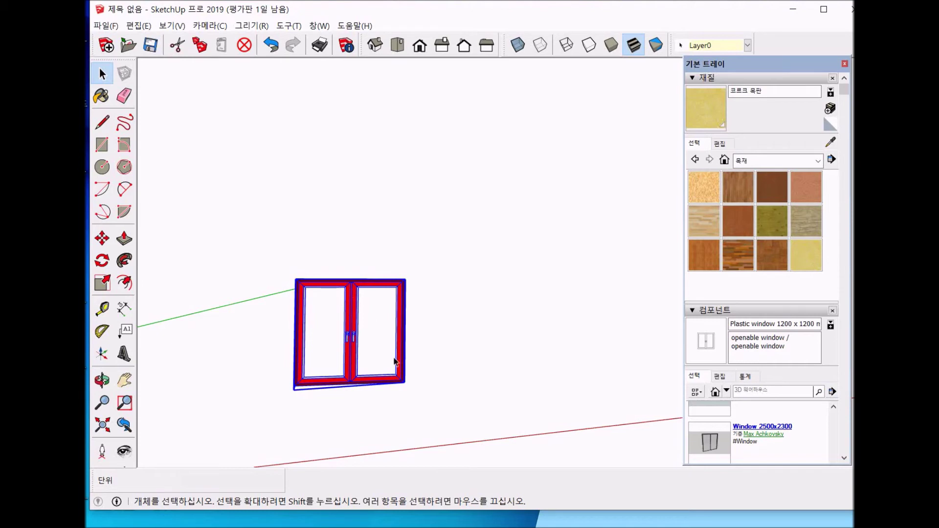
right_click(353, 306)
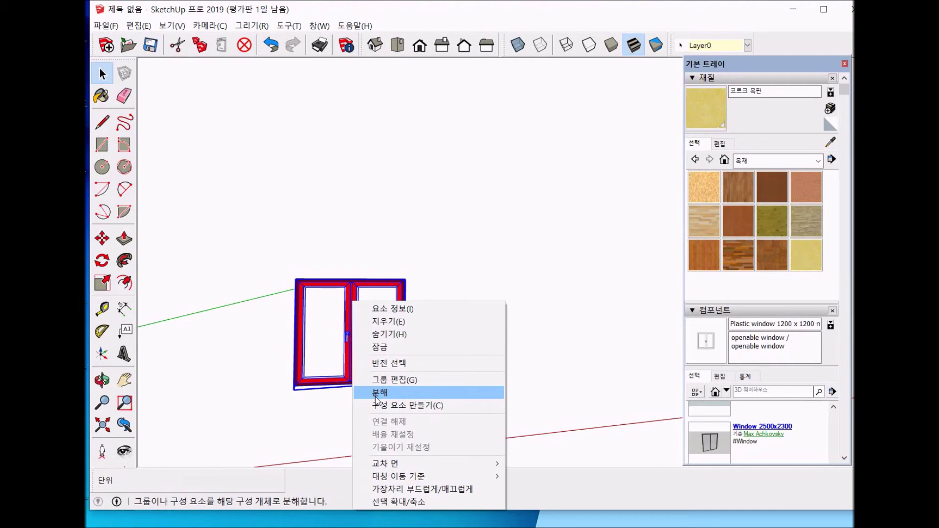
click(380, 392)
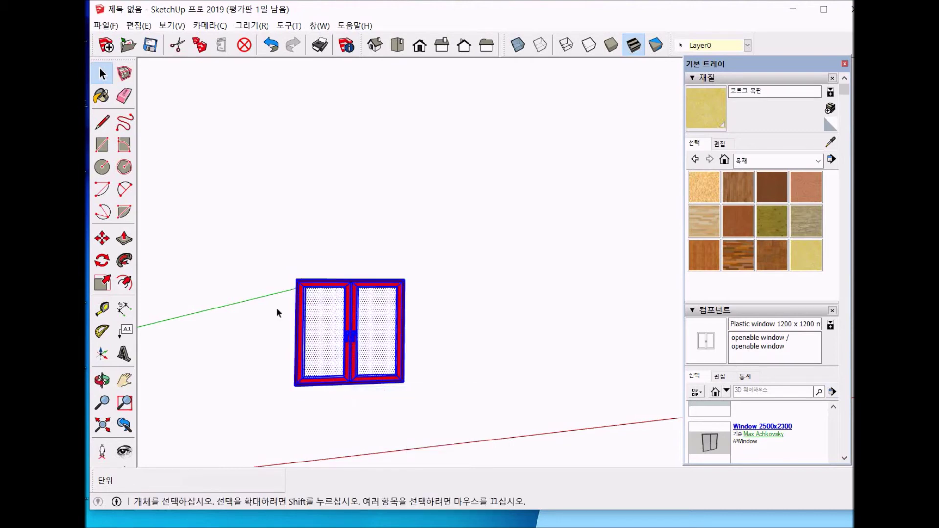
drag(265, 259, 453, 428)
right_click(350, 342)
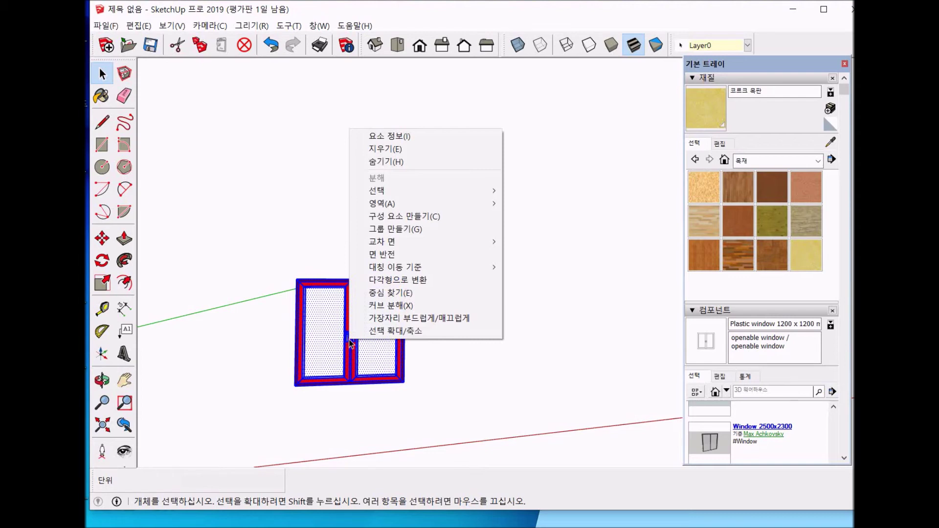
click(258, 324)
Push/Pull the top face of the red window's outer frame upward by about 80 mm
scroll(311, 313, up, 4)
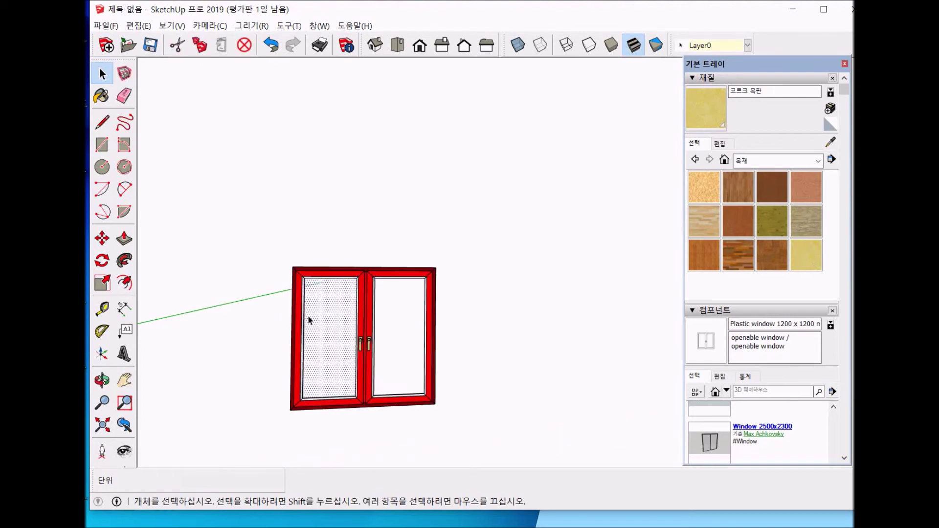
key(o)
drag(307, 315, 319, 374)
key(space)
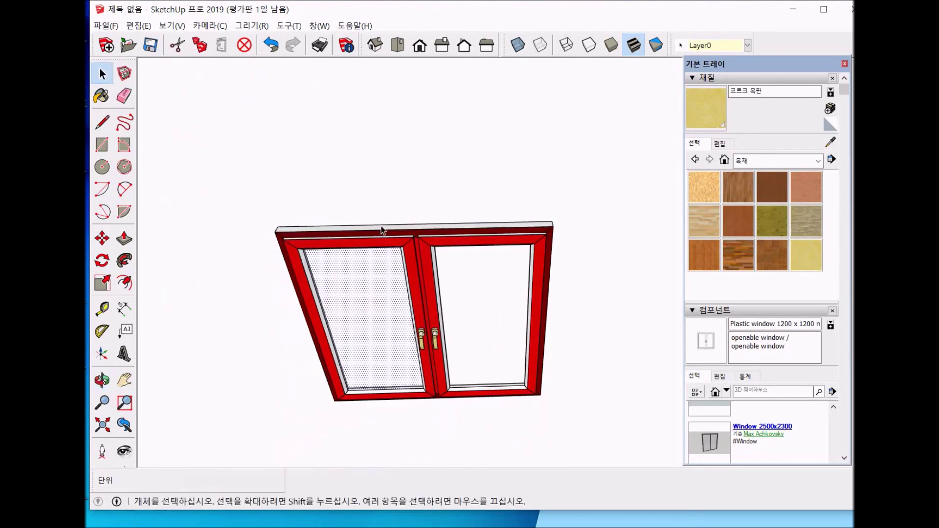
click(382, 228)
scroll(366, 254, up, 4)
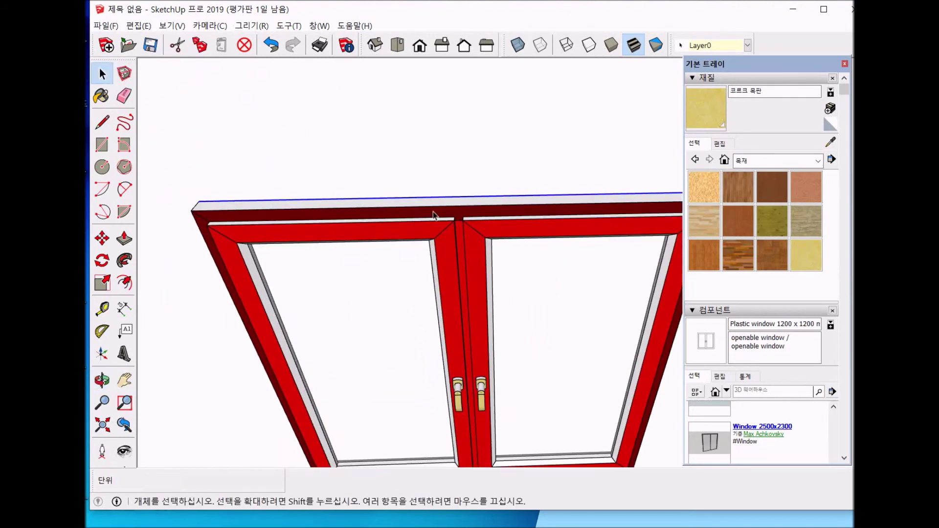
click(449, 207)
key(p)
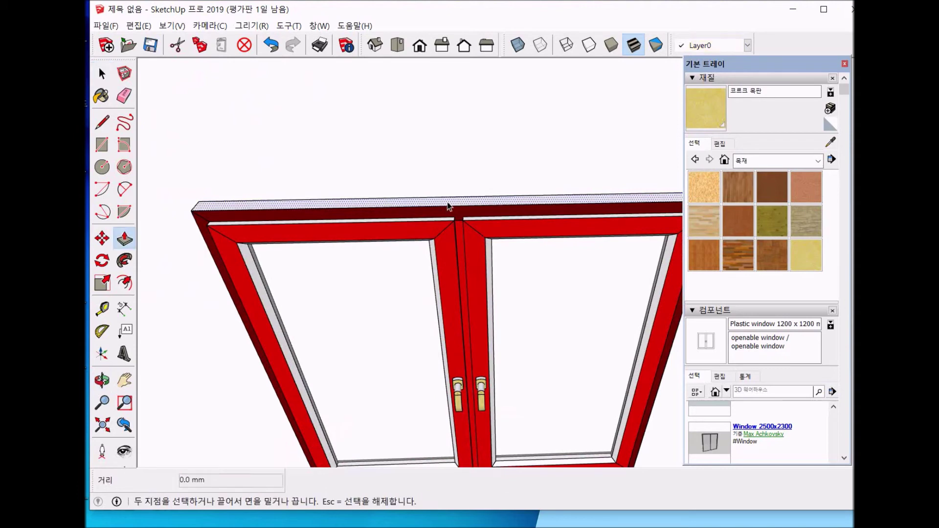
click(449, 206)
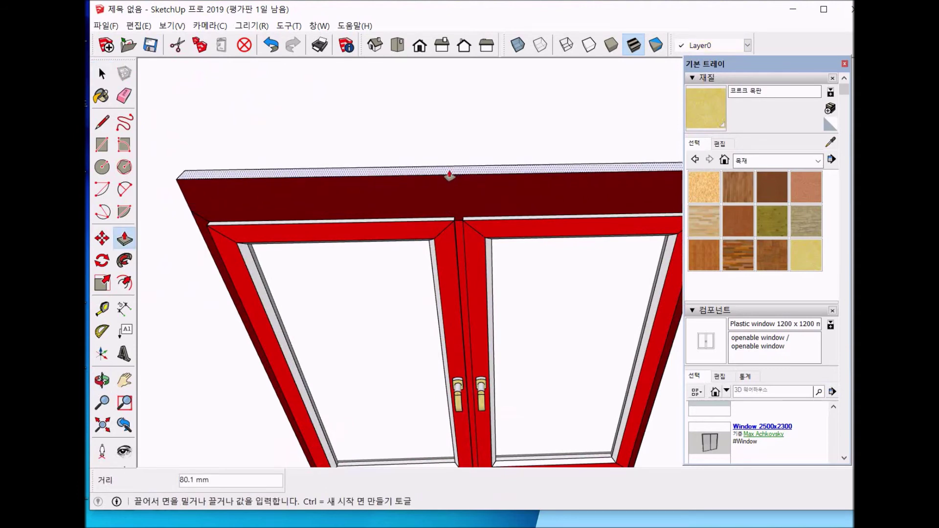
click(449, 172)
Draw a two-point arc across each upper corner of the raised frame header on its front face
key(o)
drag(379, 360, 385, 218)
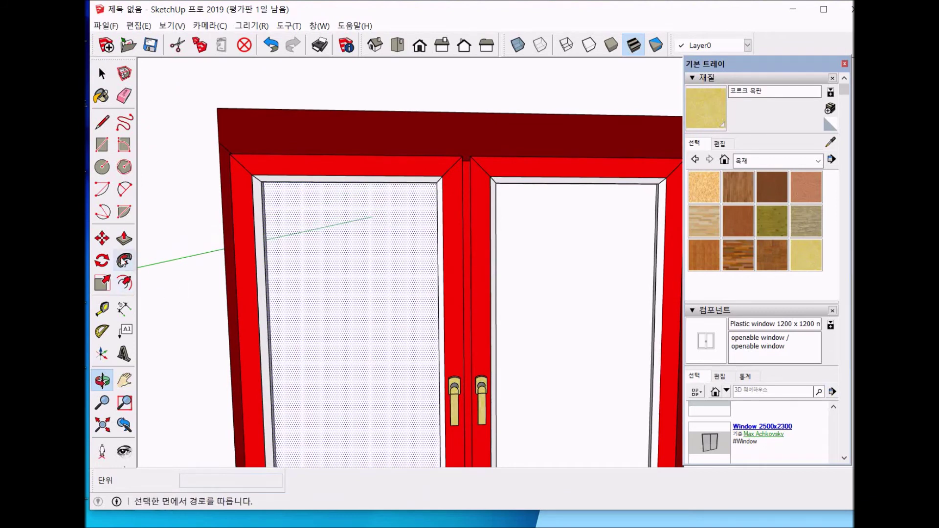
drag(210, 267, 276, 265)
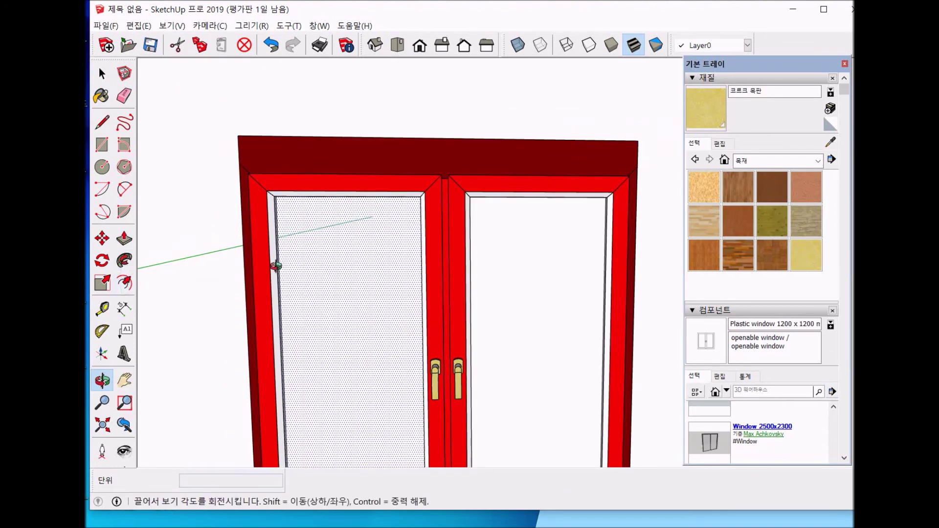
click(125, 189)
click(239, 162)
click(269, 135)
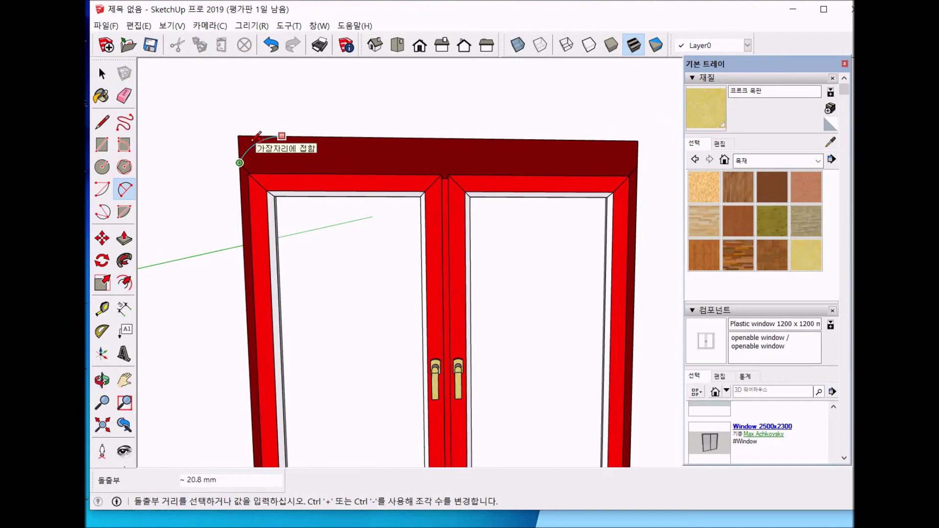
click(266, 135)
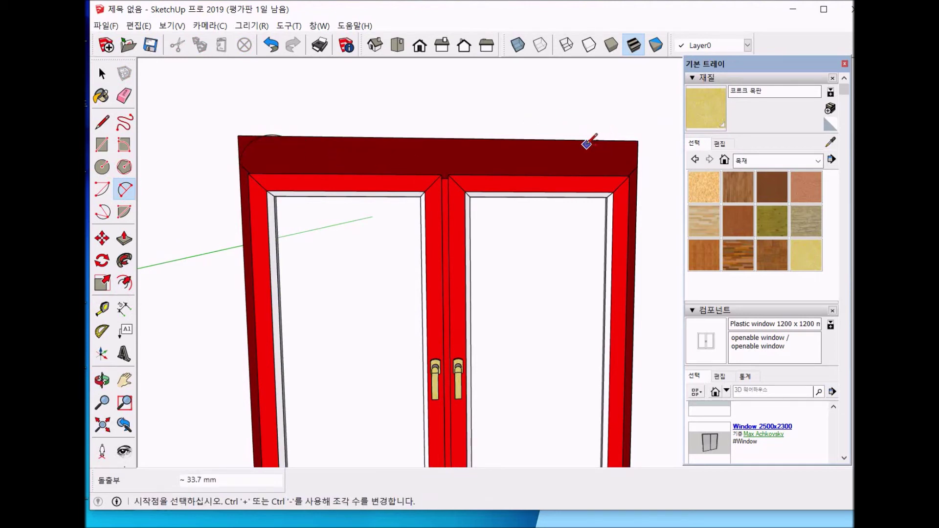
click(606, 140)
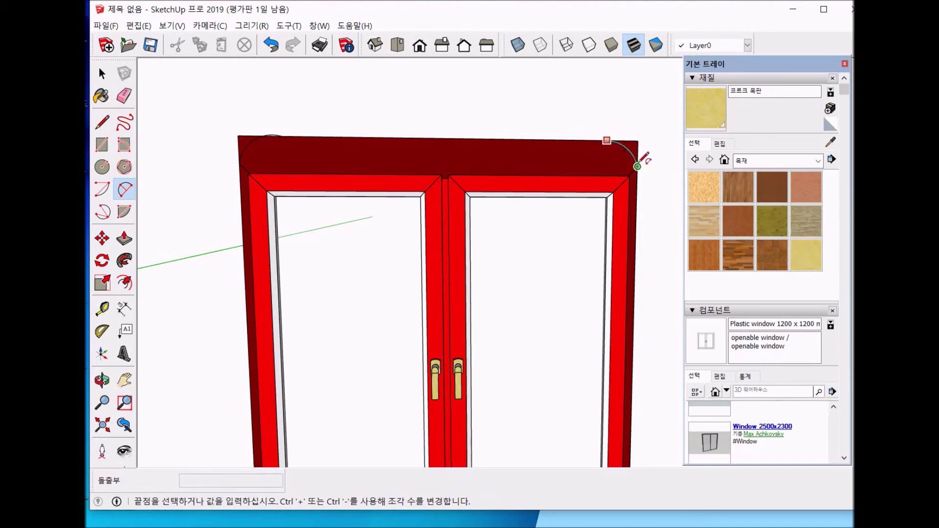
click(637, 166)
key(space)
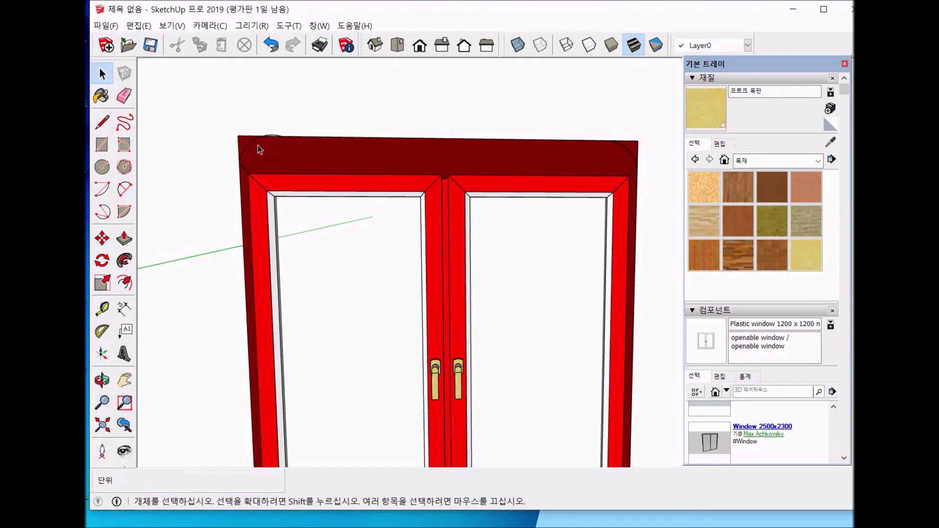
key(o)
drag(248, 137, 250, 206)
key(space)
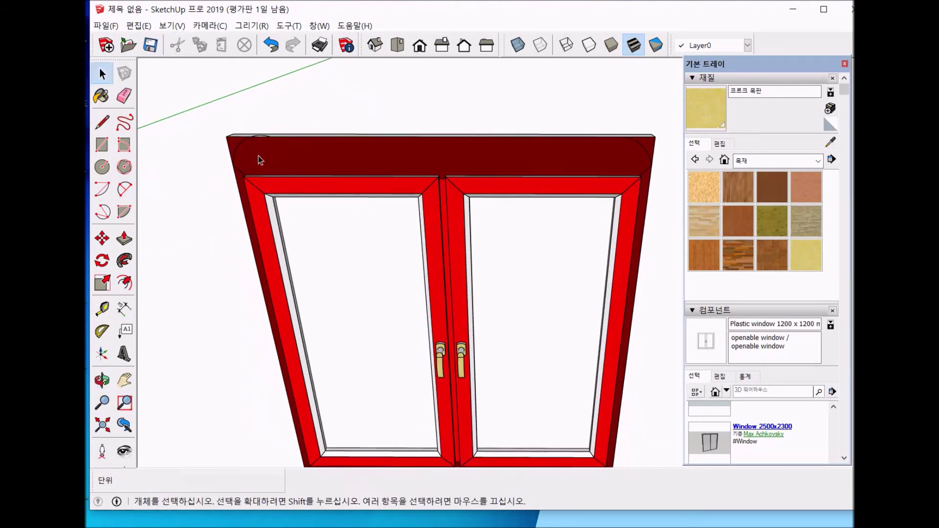
Round off the header's two upper corners by using Push/Pull to push the areas outside the arcs back 40 mm
click(260, 138)
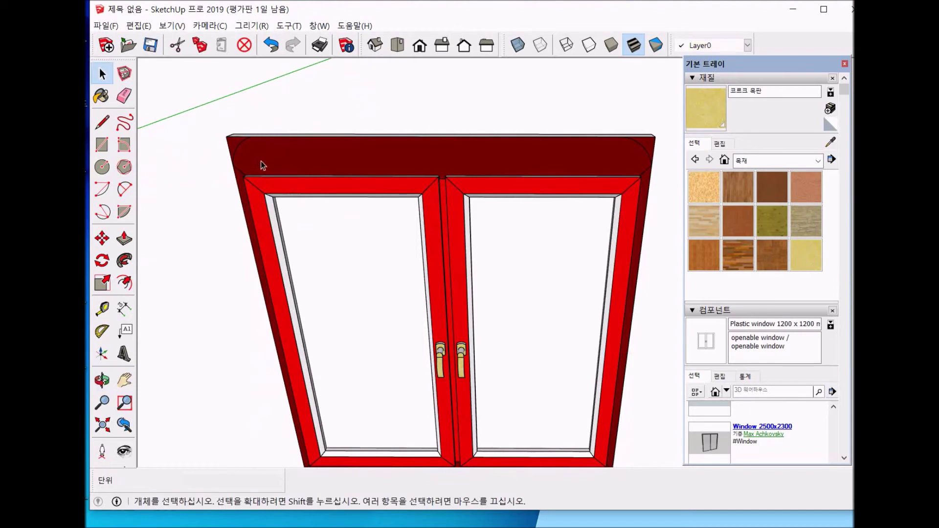
click(239, 148)
key(p)
click(233, 143)
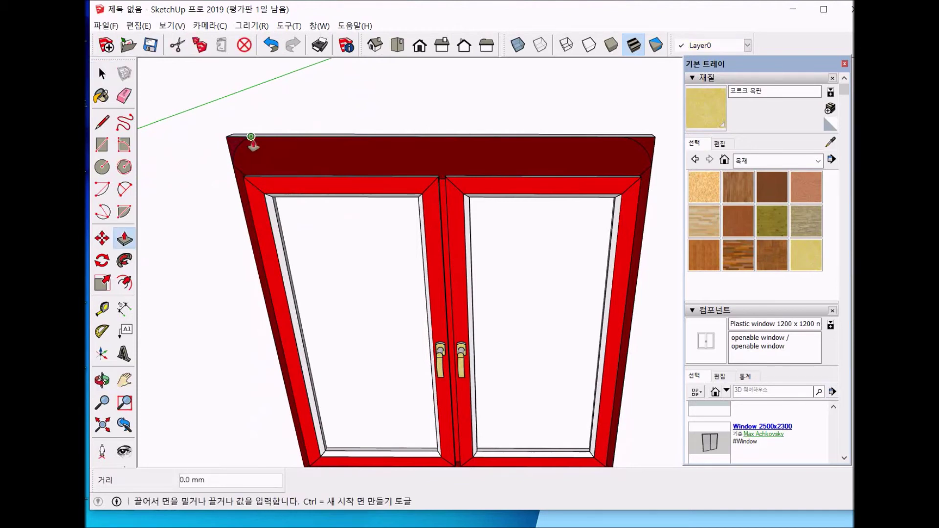
click(257, 141)
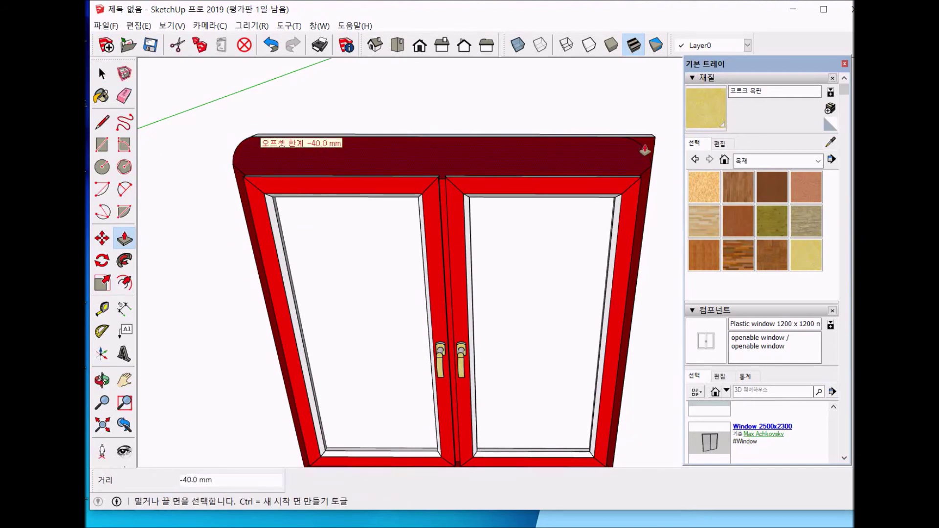
click(631, 141)
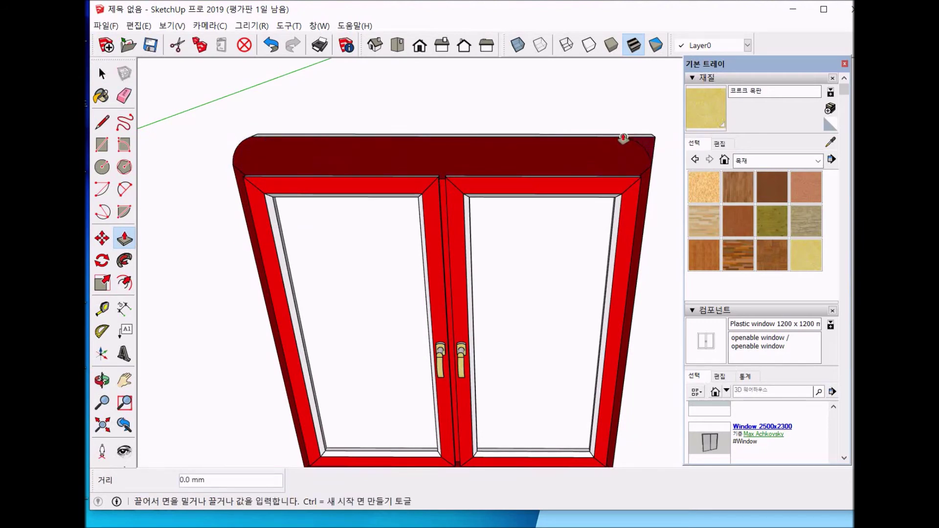
click(626, 139)
key(space)
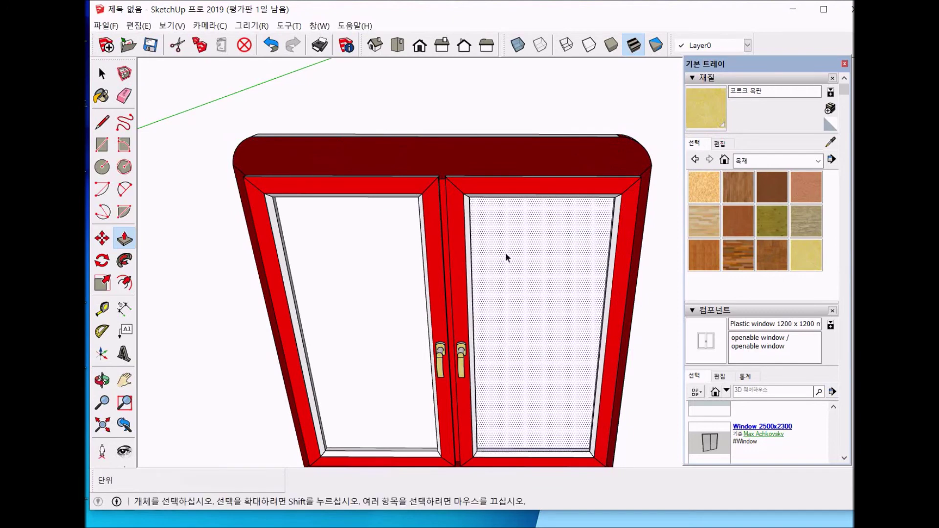
key(o)
drag(343, 341, 322, 225)
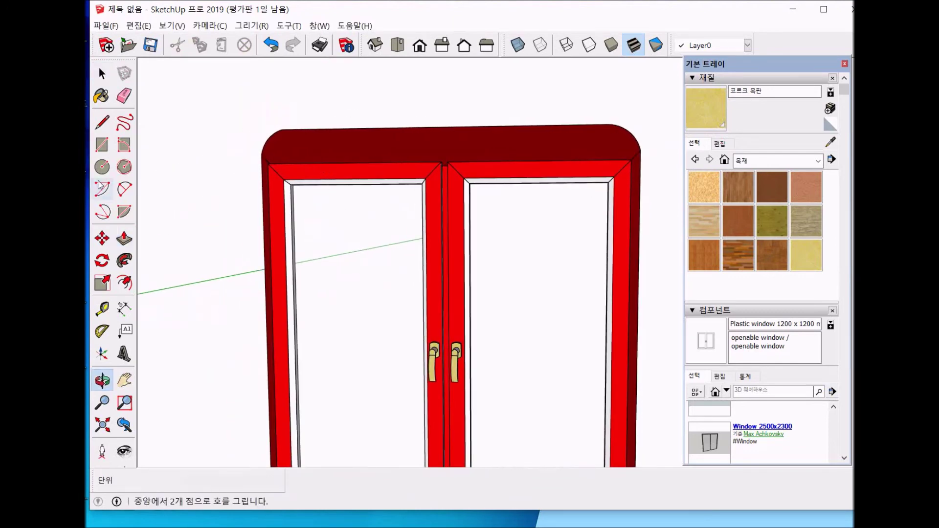
click(102, 167)
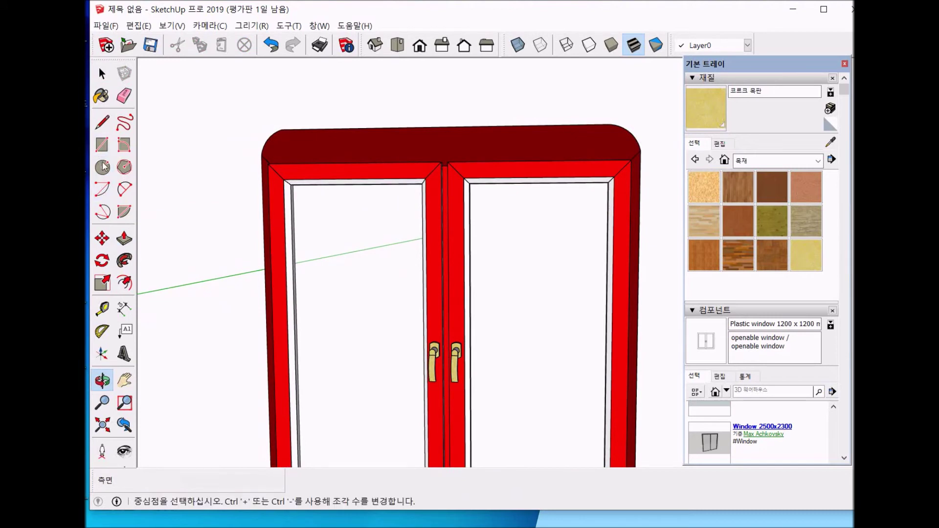
click(102, 122)
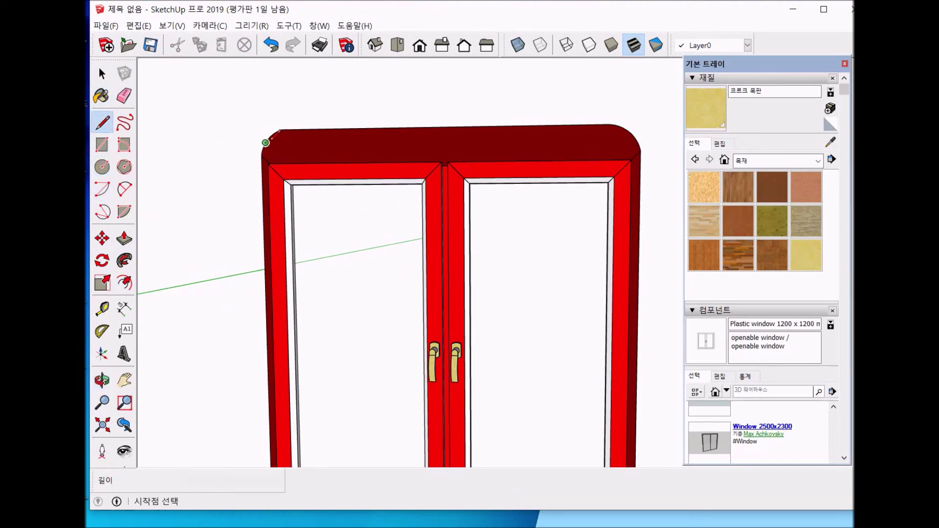
click(278, 131)
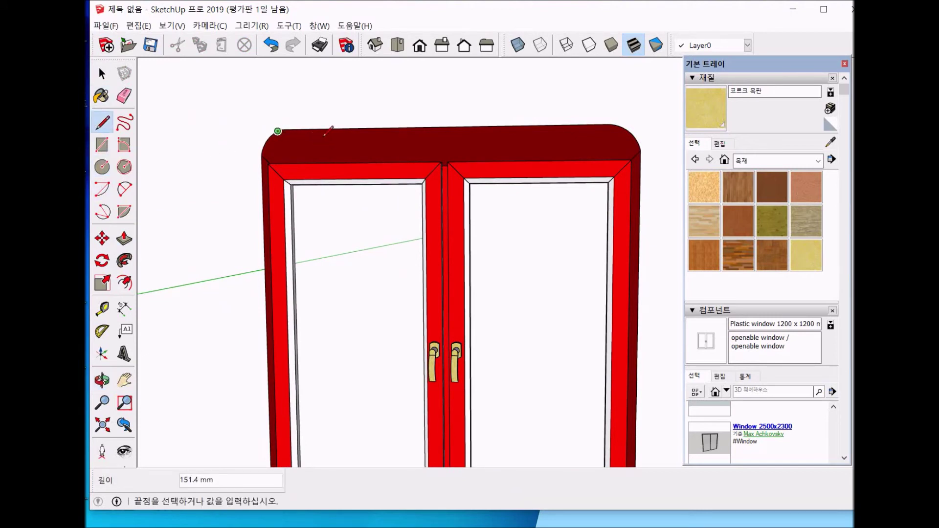
key(Escape)
Draw a freehand wavy curve across the header's front face between the rounded corners, and Push/Pull the area above it back 40 mm
click(124, 123)
mouse_move(283, 129)
mouse_down()
mouse_move(577, 143)
mouse_move(620, 120)
mouse_move(608, 125)
mouse_up()
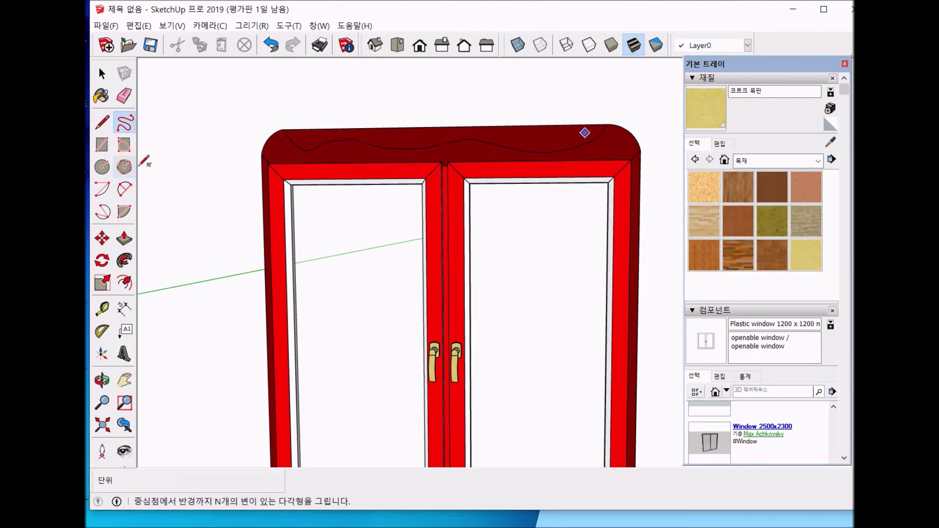
key(space)
key(p)
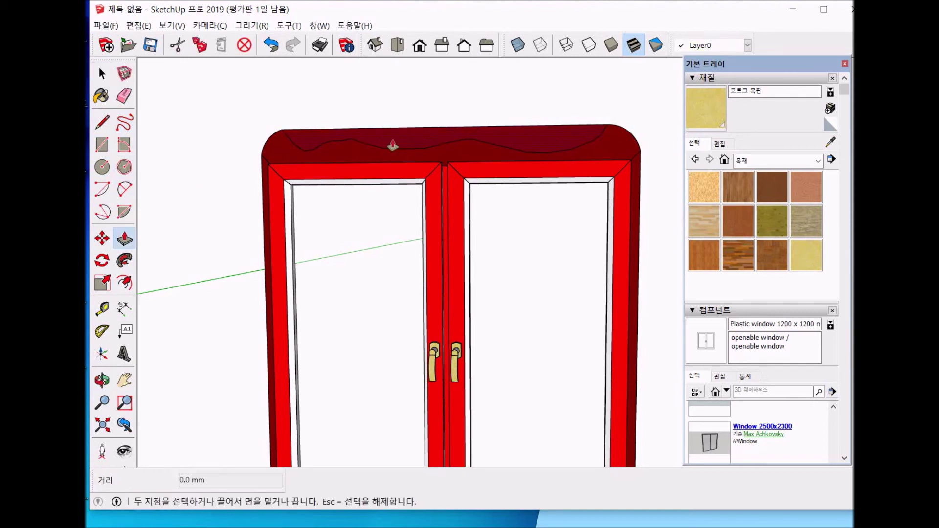
click(431, 141)
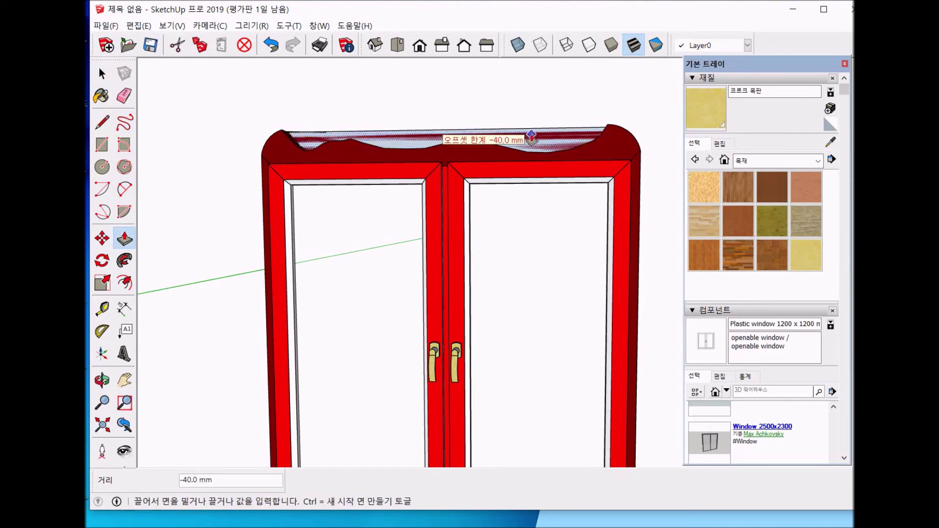
key(space)
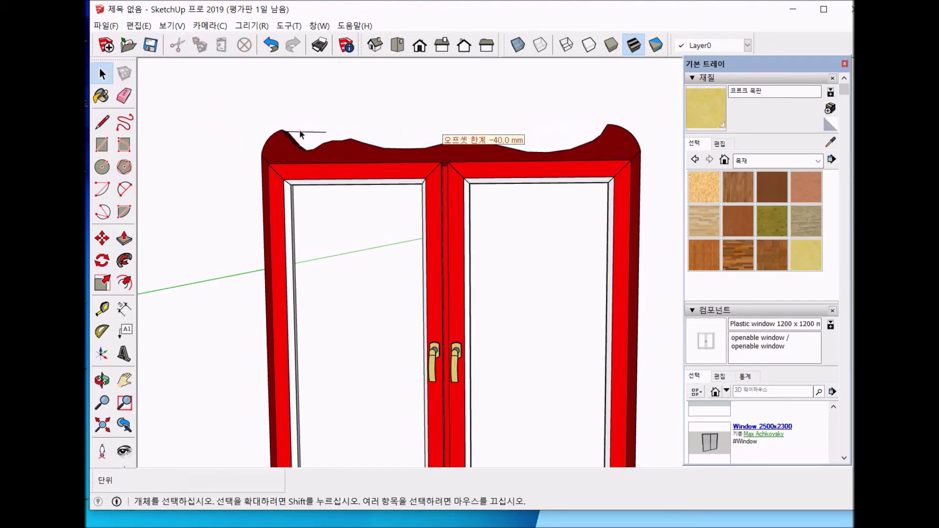
Delete the stray edge floating above the header's wavy cut, near its first rounded corner
click(317, 131)
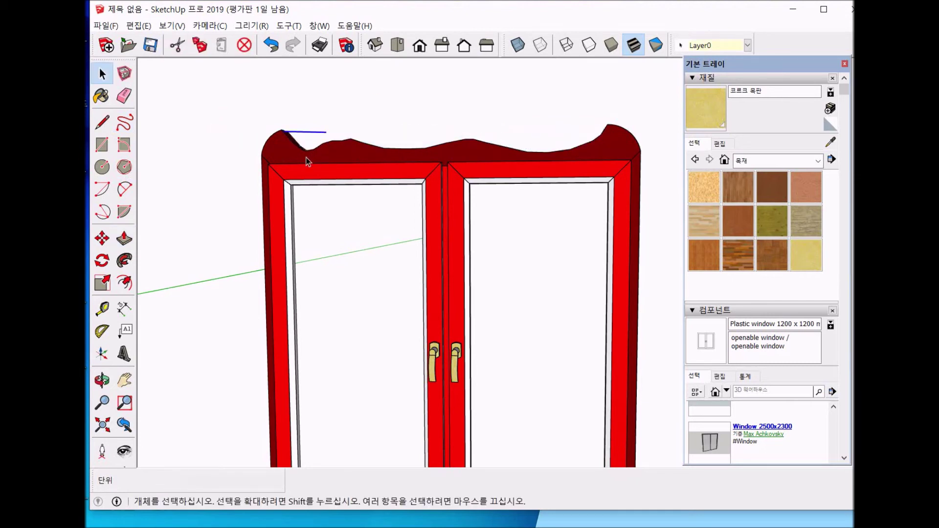
click(201, 196)
scroll(189, 196, down, 4)
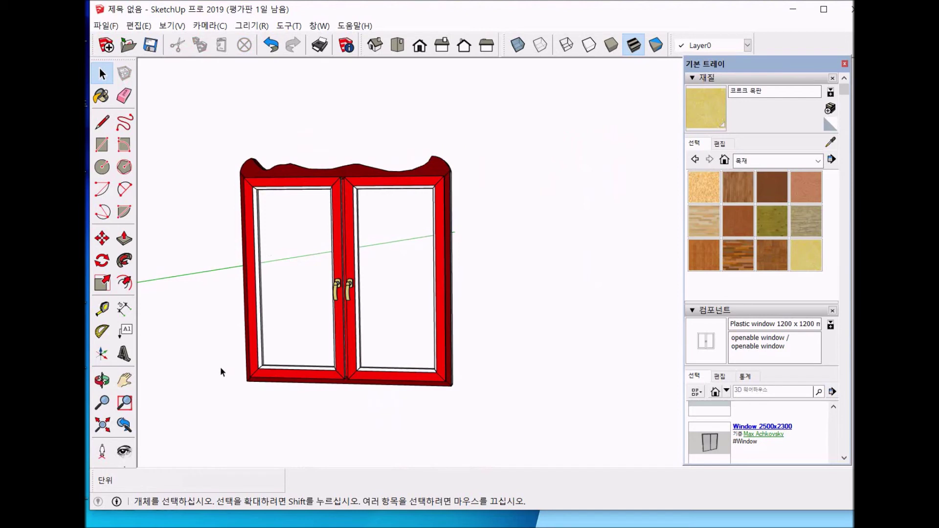
key(o)
drag(216, 390, 268, 375)
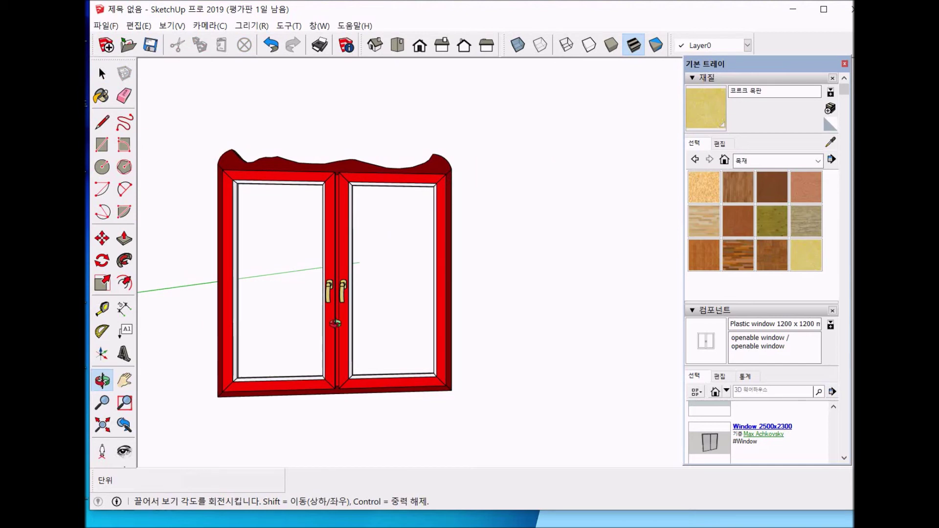
drag(635, 214, 586, 223)
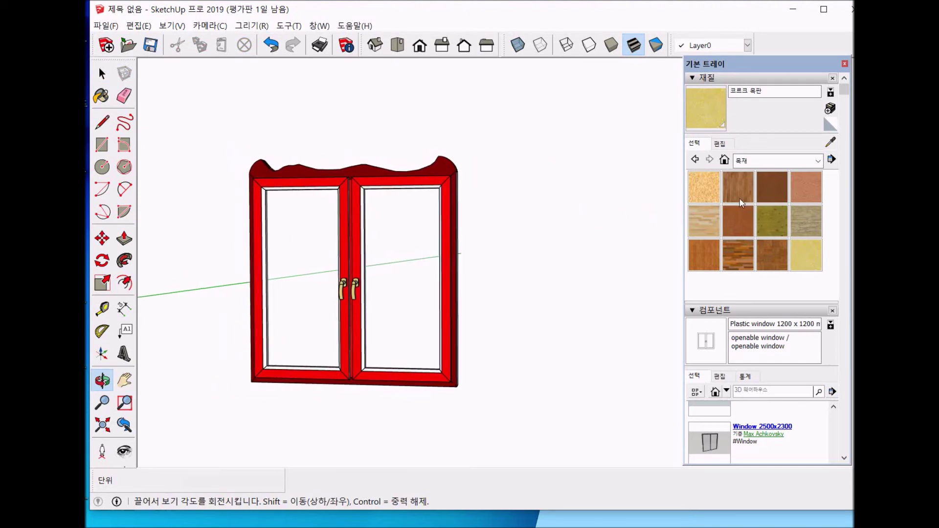
Paint the front faces of both sash frames with the 목재바닥 wood material
click(737, 186)
click(428, 180)
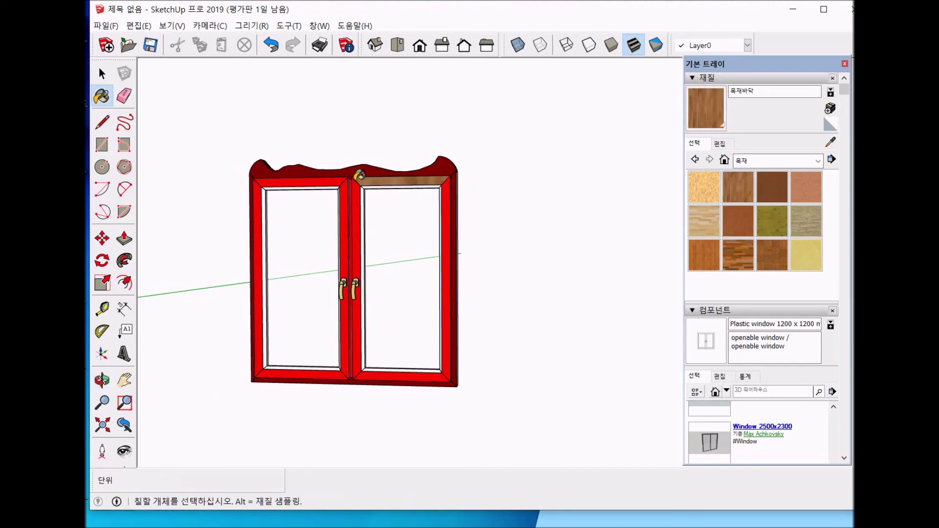
click(329, 180)
click(348, 193)
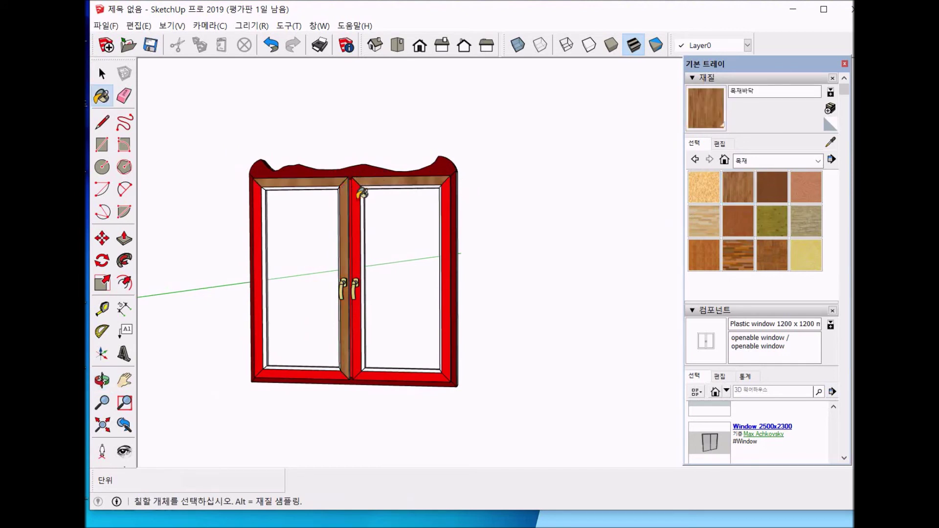
click(357, 193)
click(444, 210)
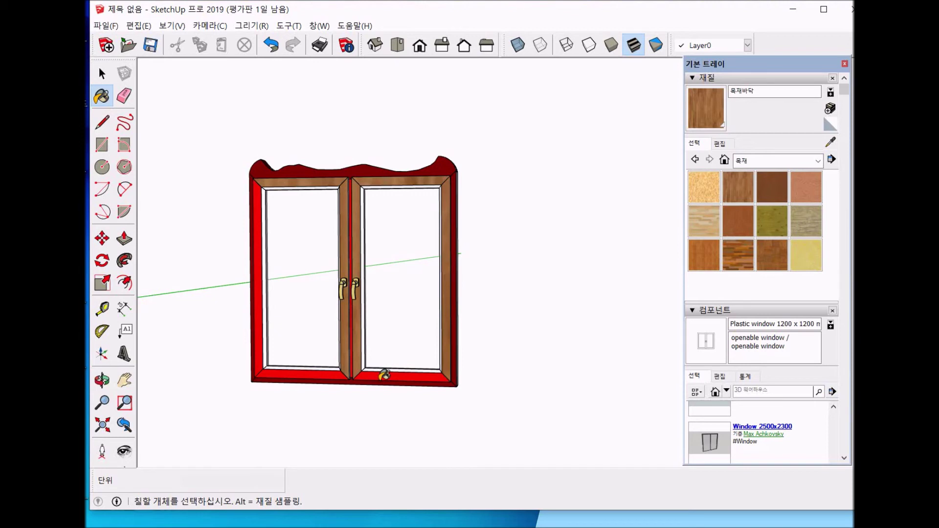
click(341, 373)
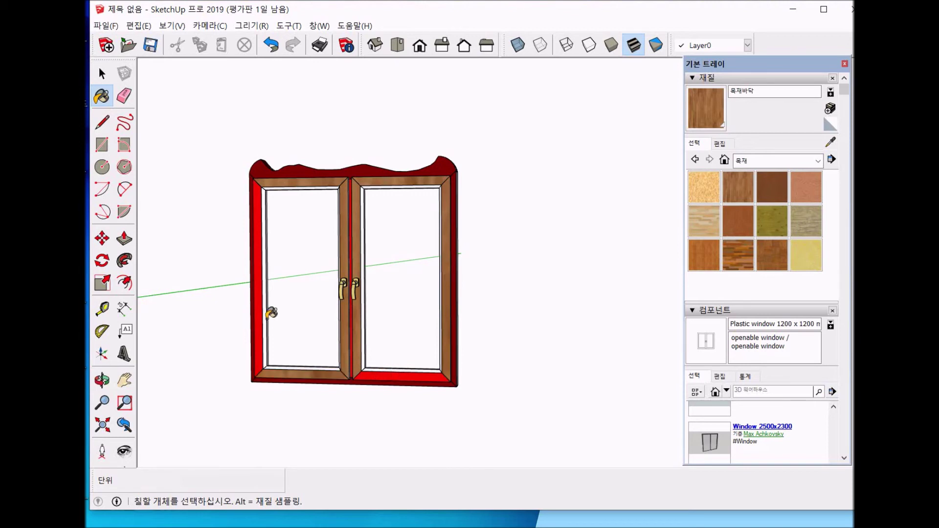
click(260, 313)
click(404, 375)
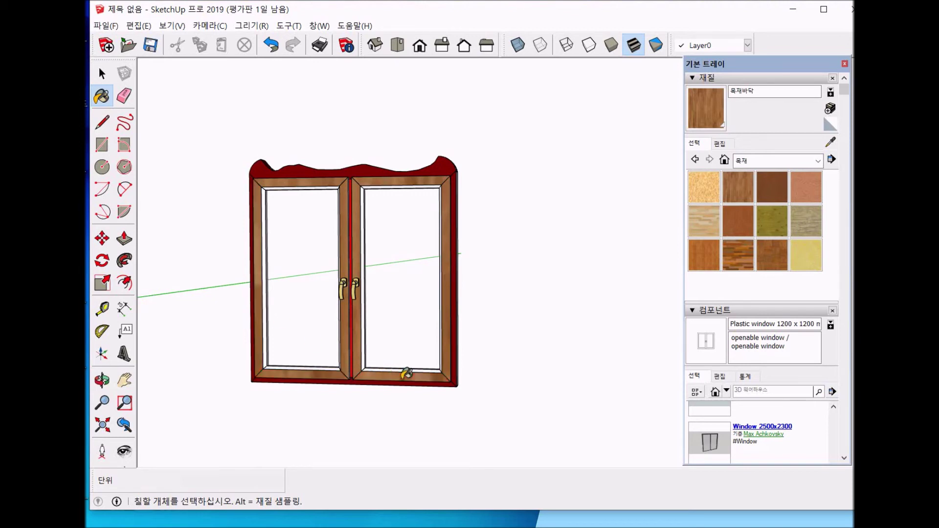
Select the whole window and begin making it a component (구성 요소 만들기), keeping the default definition name and an empty description
key(space)
drag(190, 60, 567, 410)
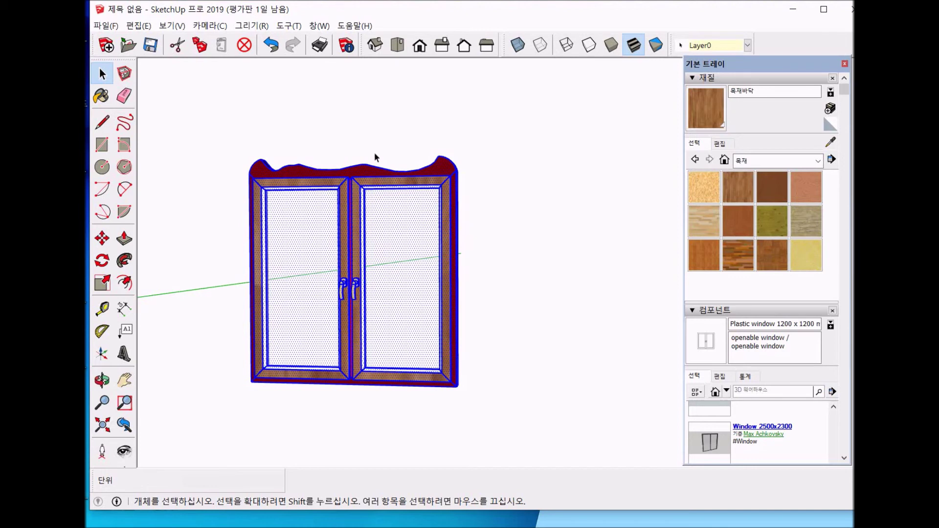
right_click(345, 196)
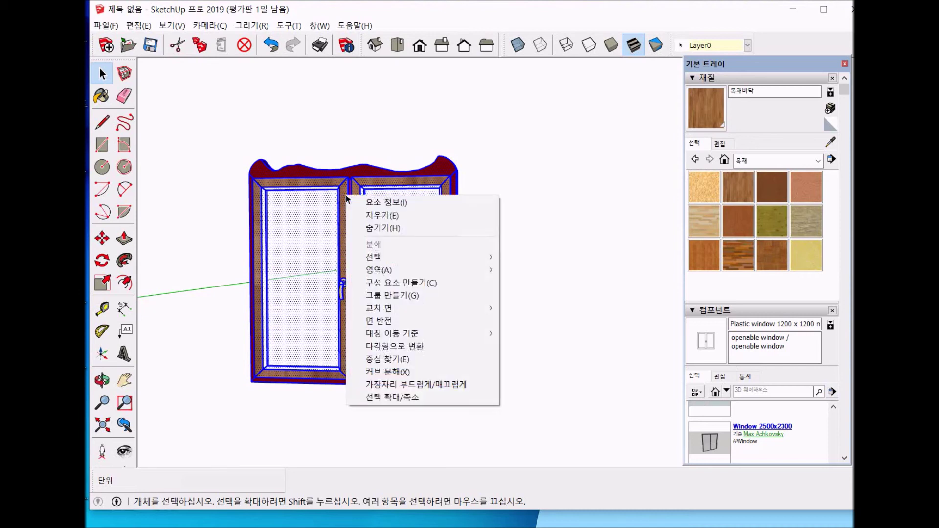
click(397, 286)
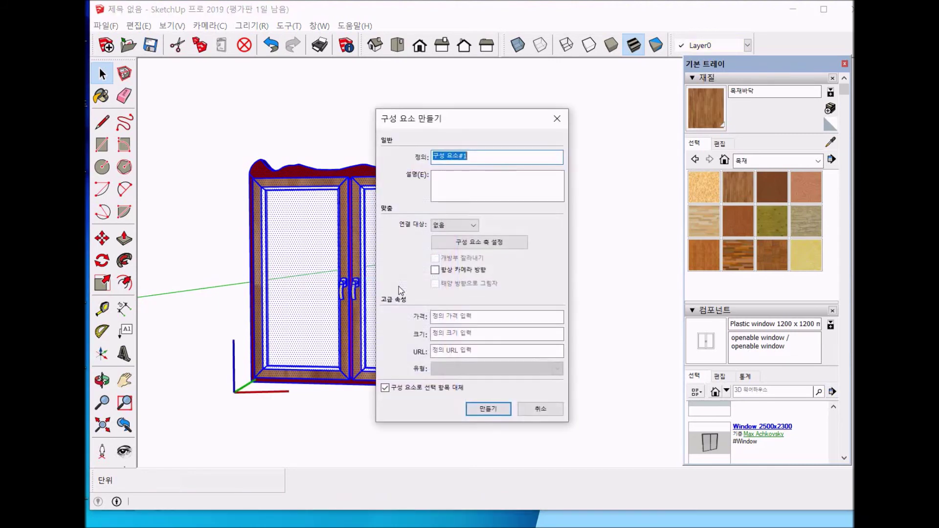
click(473, 156)
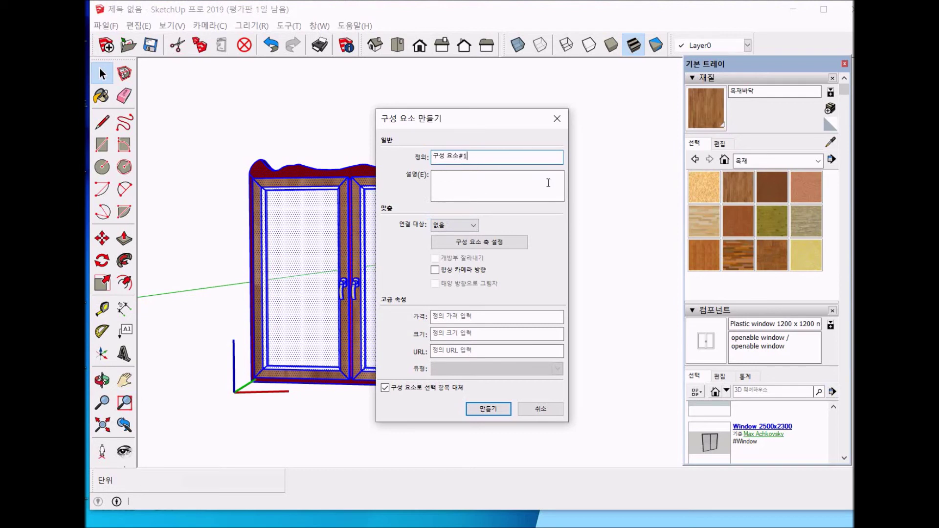
click(474, 185)
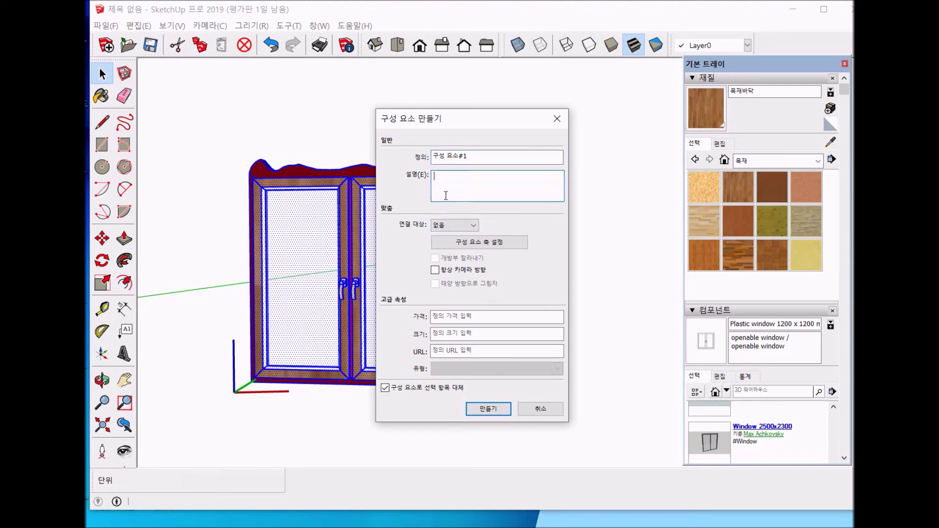
Try 모두 and 가로 as the component's gluing target (연결 대상), and settle on 세로
click(460, 226)
click(459, 243)
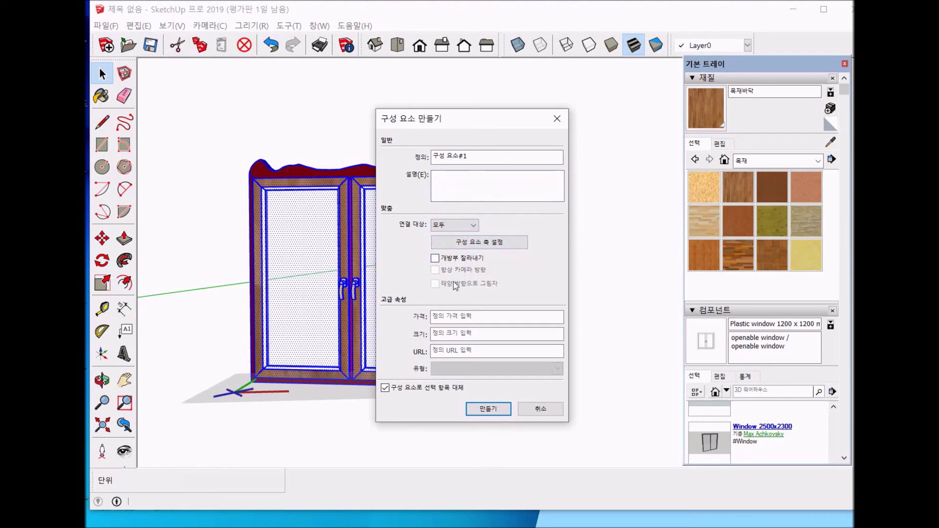
click(472, 226)
click(453, 251)
click(455, 226)
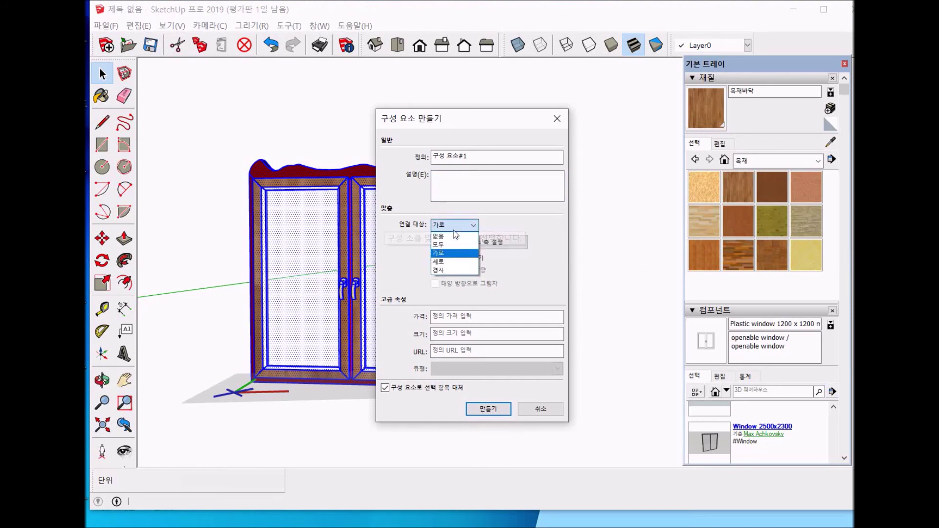
click(453, 262)
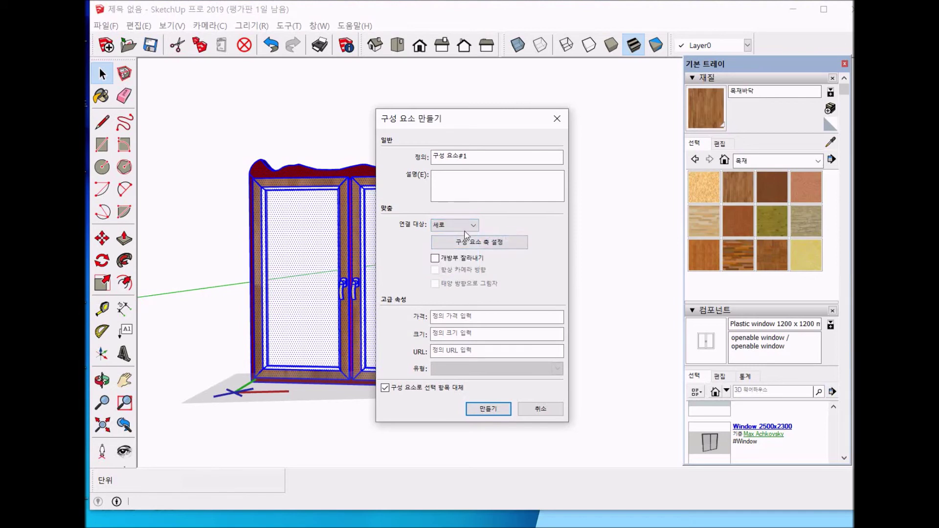
Set the component axes with their origin at the window frame's lower-left front corner, and enable opening cutting (개방부 잘라내기)
click(473, 243)
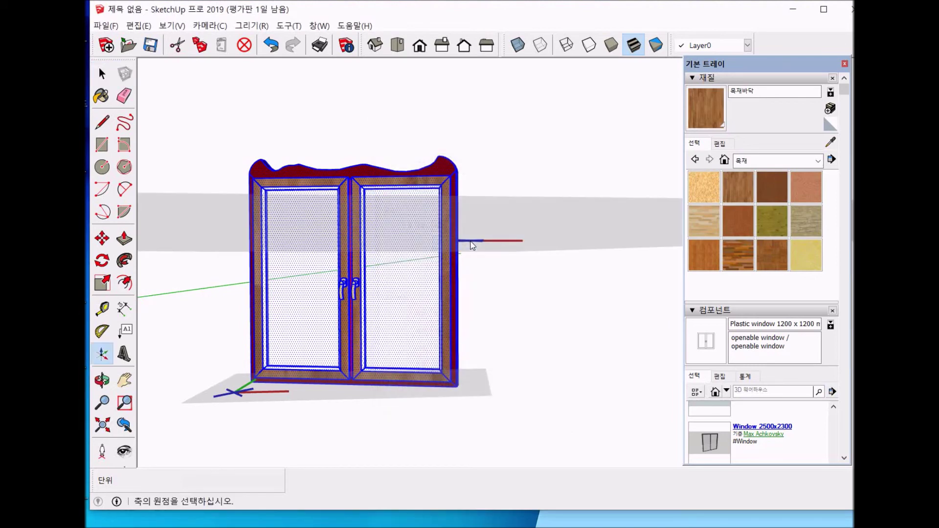
click(255, 377)
click(265, 373)
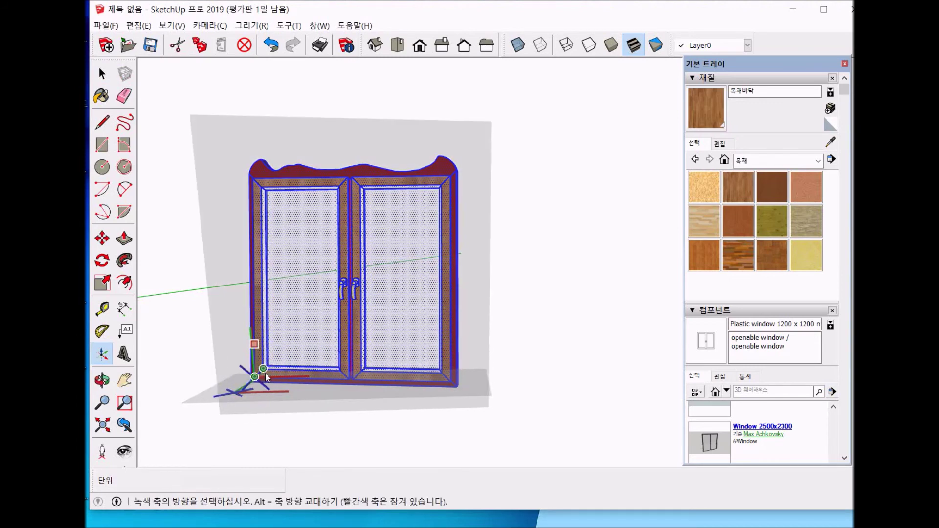
click(248, 380)
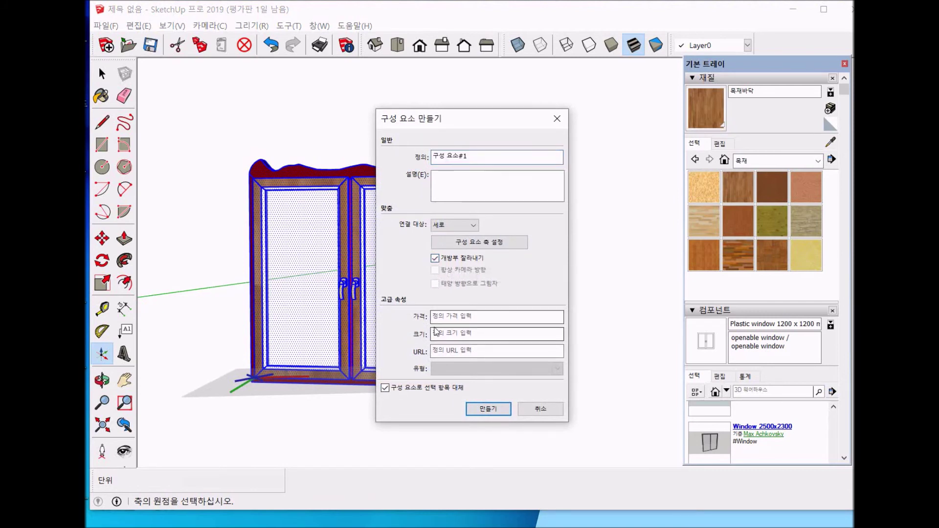
click(446, 318)
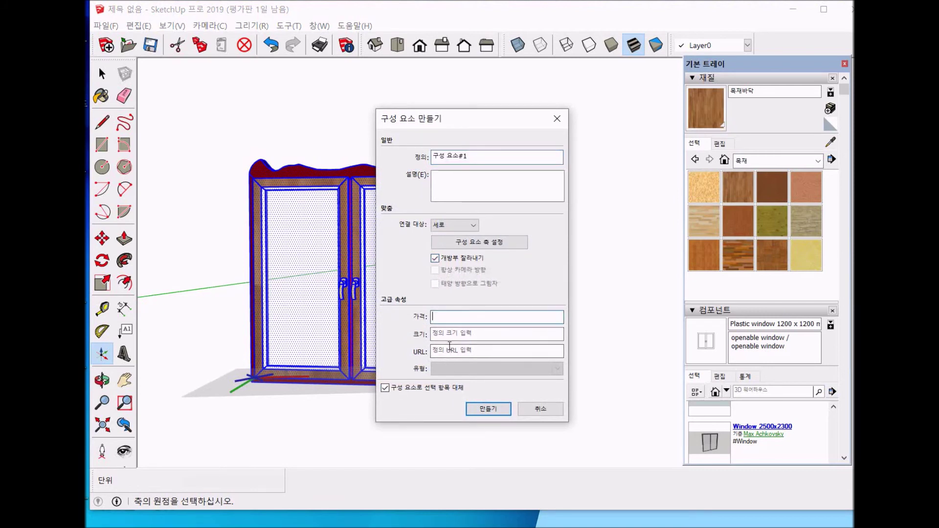
click(454, 334)
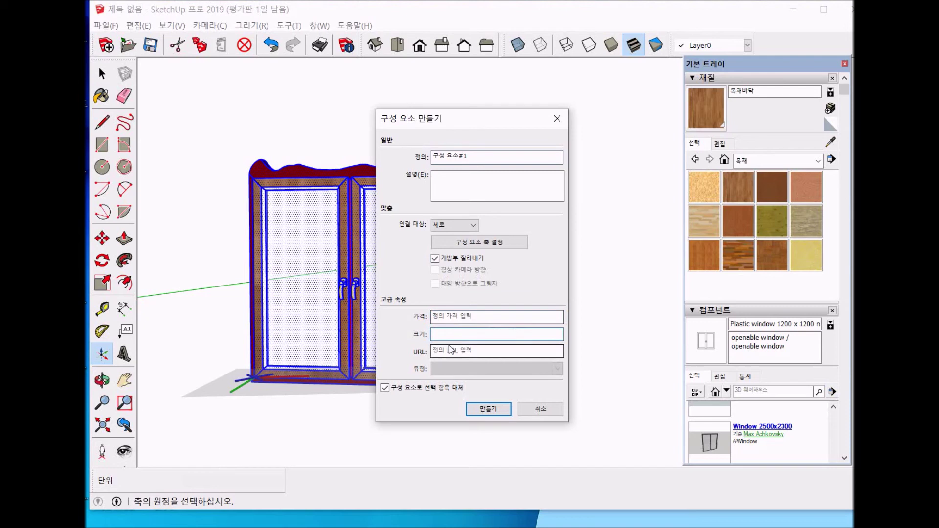
Finish creating the window component, and explode (분해) it back into loose geometry
click(488, 409)
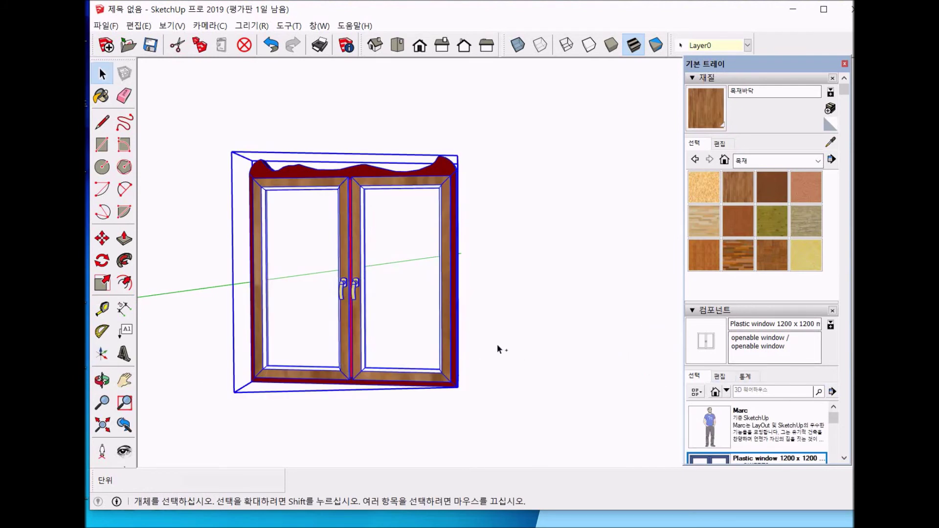
right_click(441, 307)
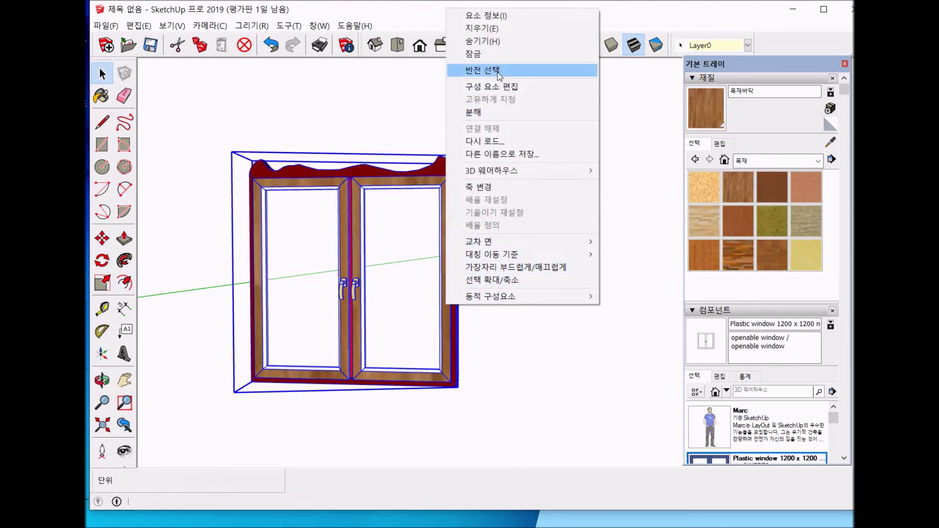
click(492, 112)
Try making the exploded window a component (구성 요소 만들기) again, with 세로 as its gluing target (연결 대상)
right_click(440, 234)
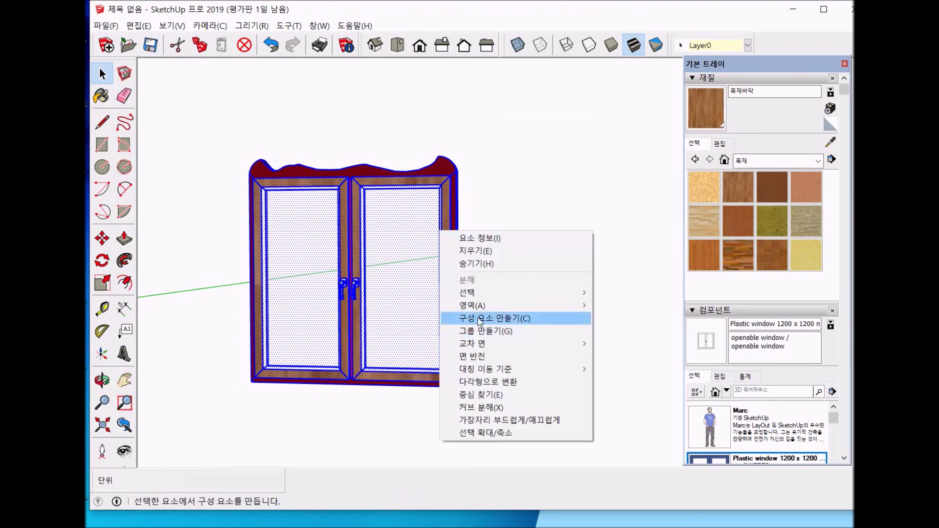
click(479, 319)
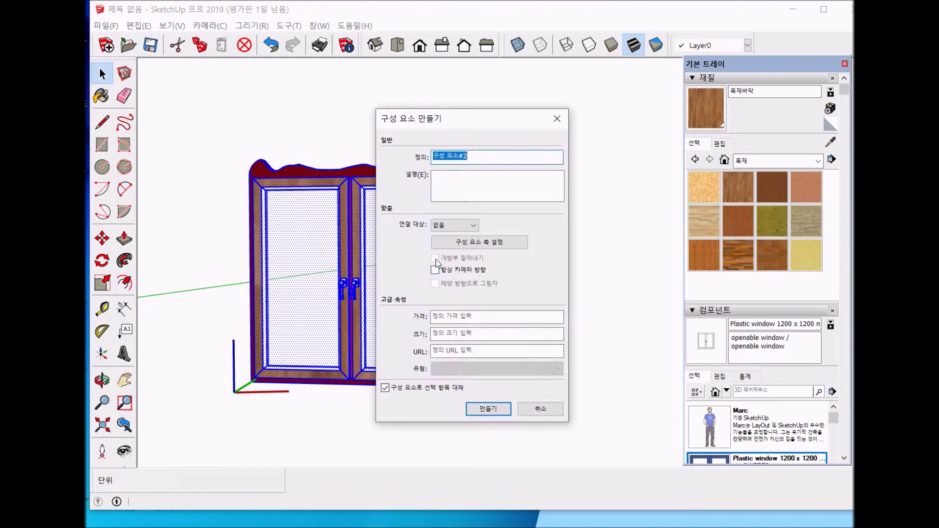
click(457, 226)
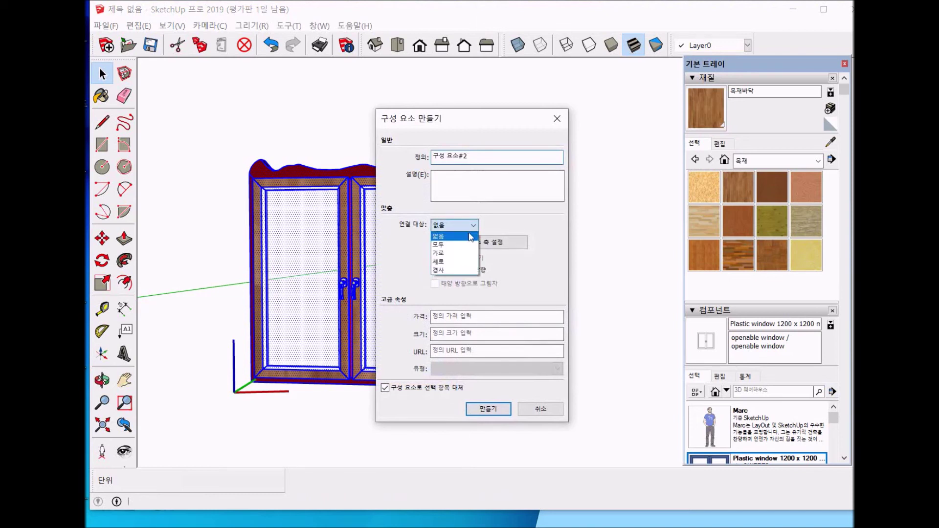
click(450, 263)
Try component axes with their origin at the window's lower-left front corner and opening cutting (개방부 잘라내기) enabled, and cancel the component
click(295, 295)
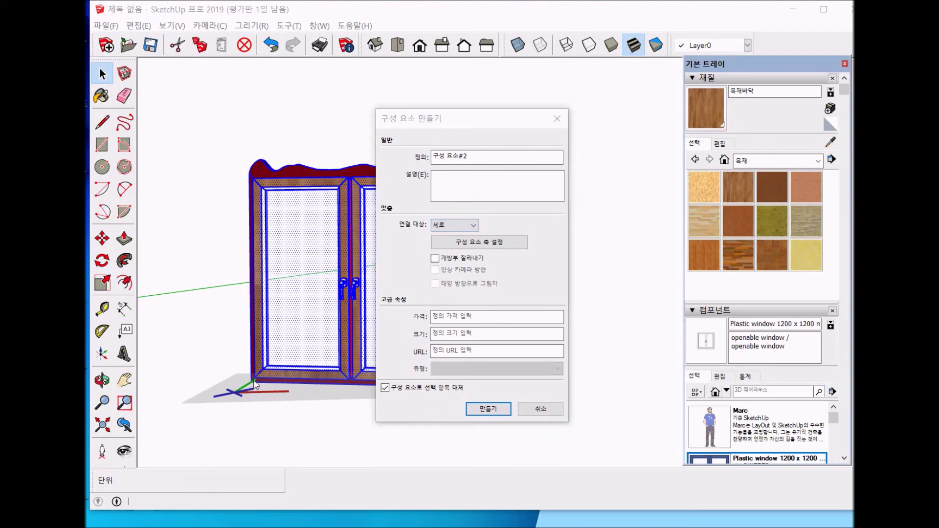
click(477, 242)
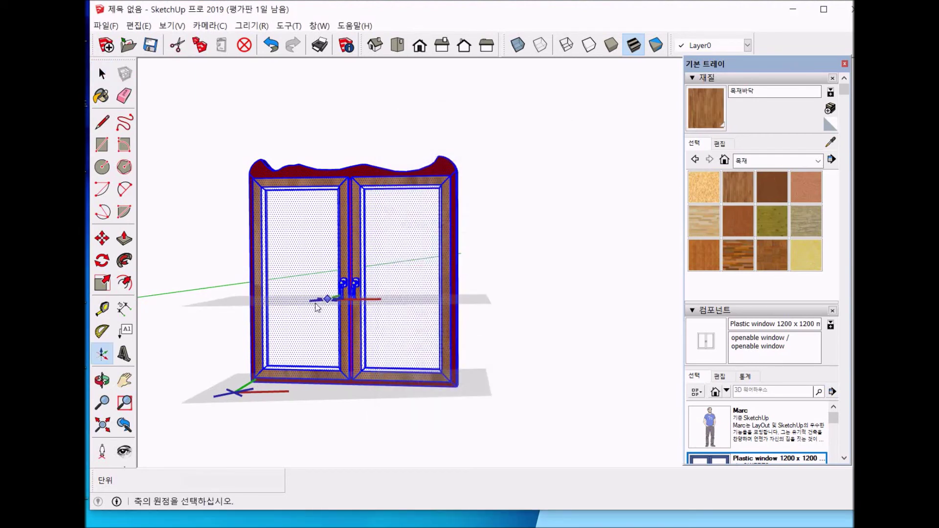
click(255, 379)
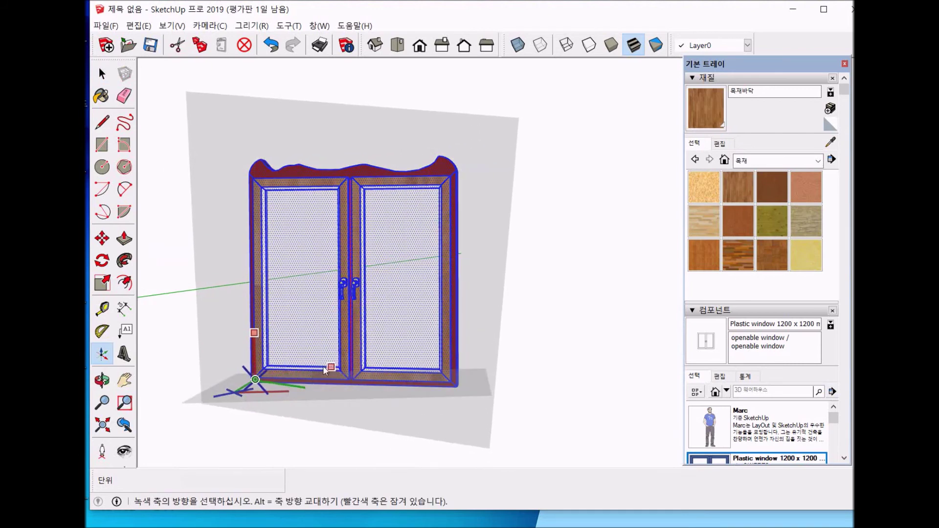
click(310, 375)
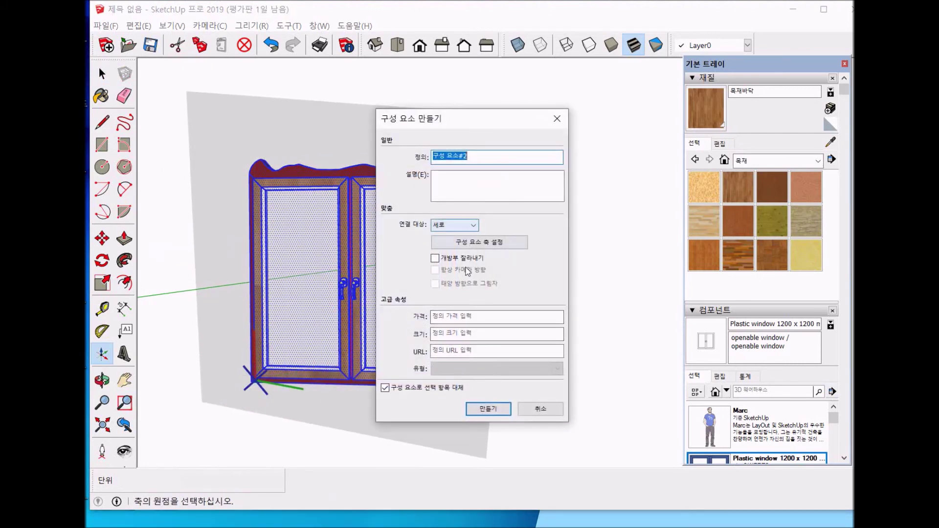
click(438, 261)
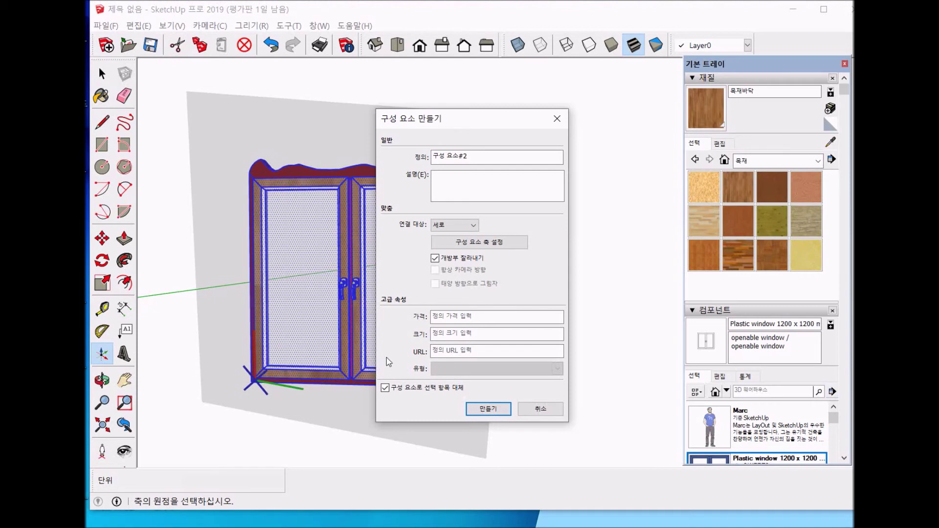
click(545, 411)
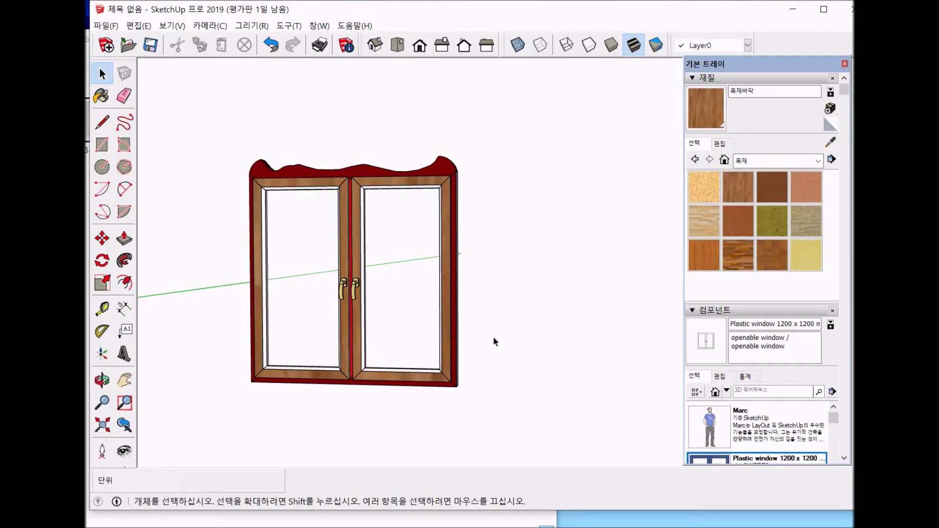
Collapse the materials (재질) section, and delete the whole window together with its leftover handles
click(696, 81)
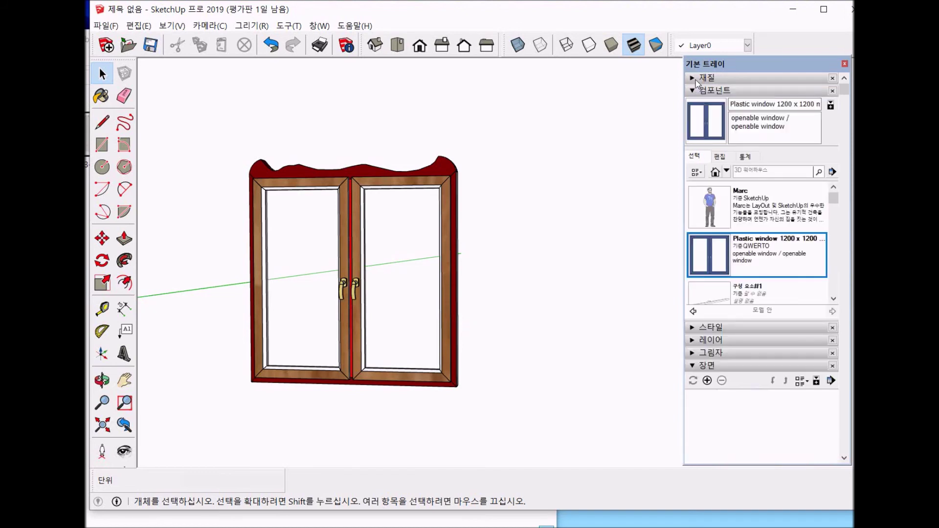
scroll(565, 286, down, 5)
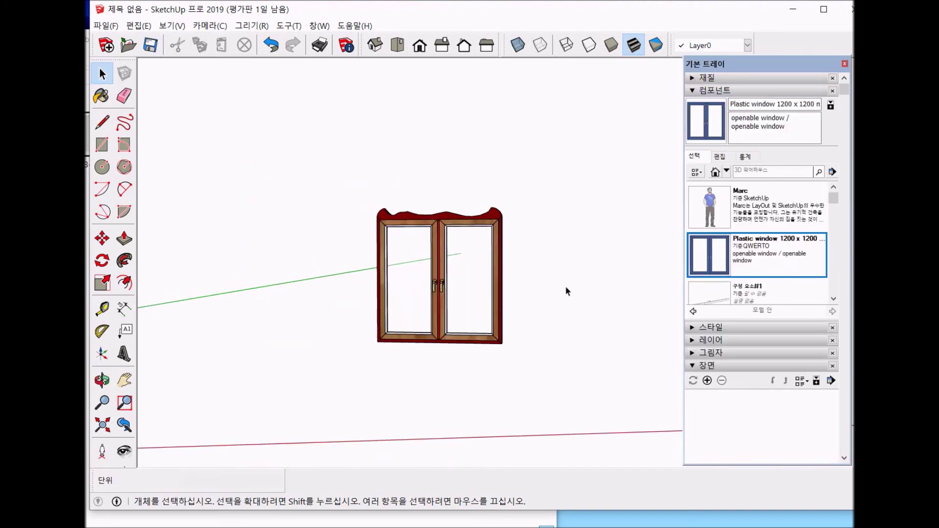
click(510, 308)
click(510, 308)
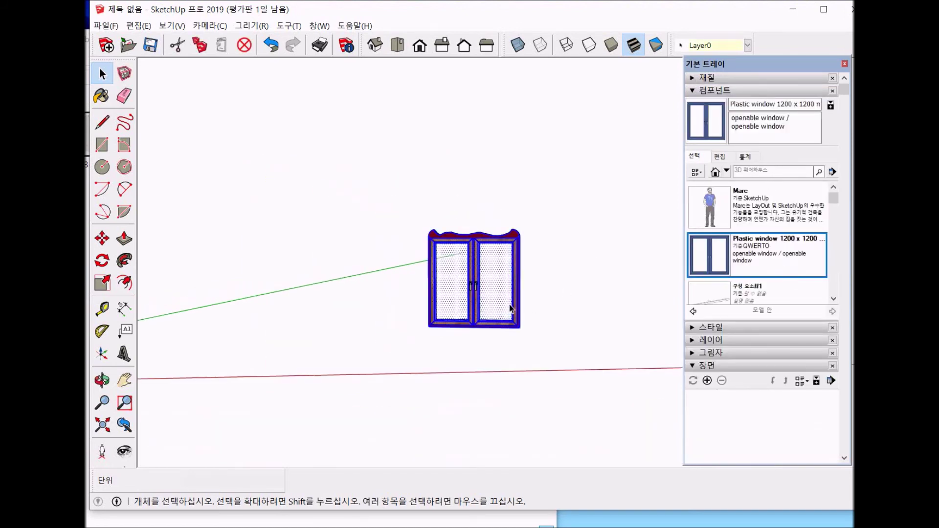
key(Delete)
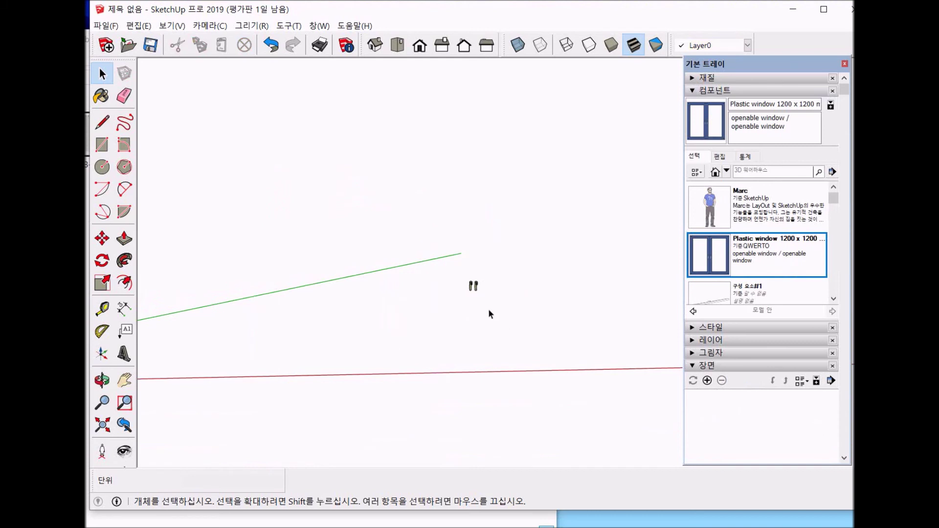
drag(381, 227, 382, 228)
key(Delete)
Search the 3D Warehouse components for "car" and browse the models found
key(h)
drag(272, 341, 430, 362)
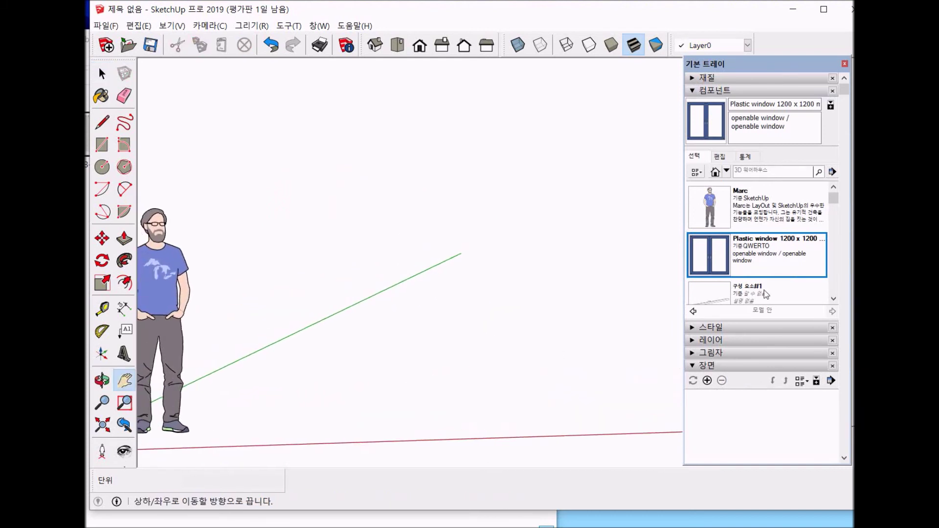
click(798, 171)
text(car)
key(Return)
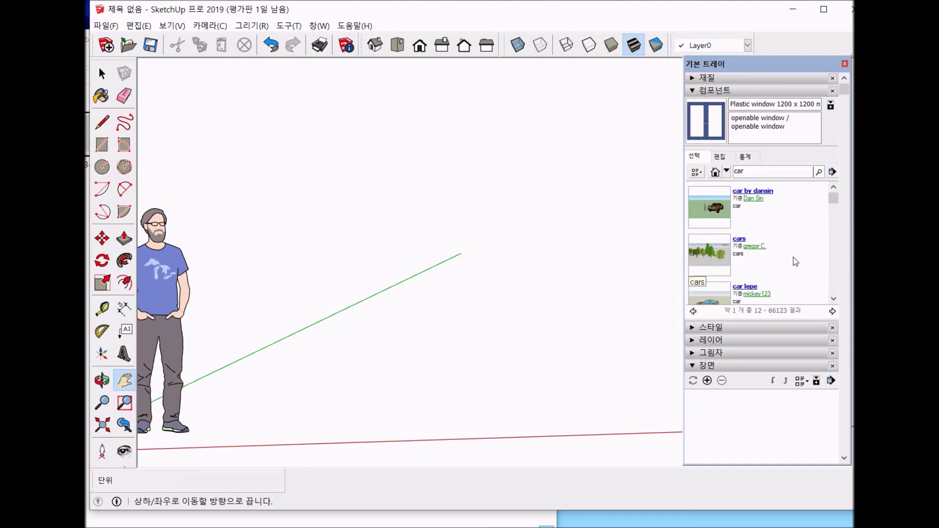
scroll(793, 257, down, 3)
scroll(781, 246, down, 5)
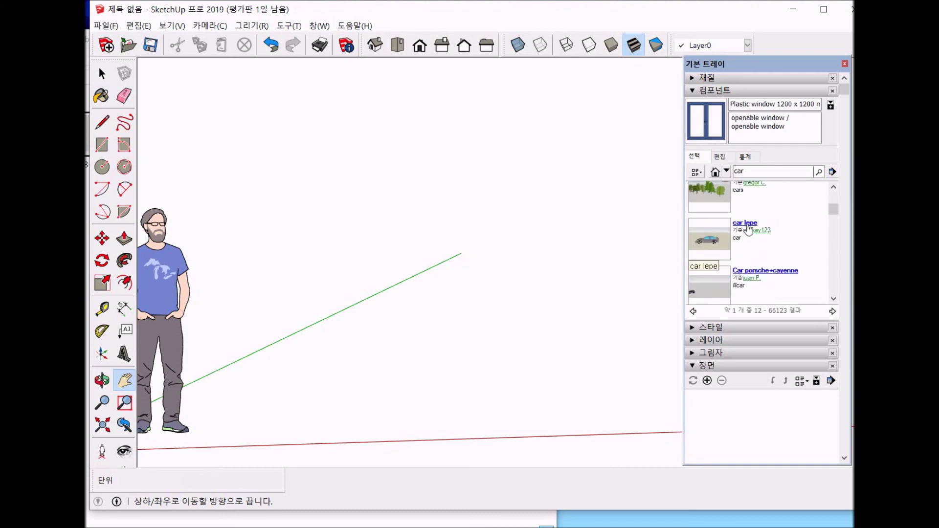
View the 3D Warehouse page of the car lepe model, close it, and browse further car models
click(751, 225)
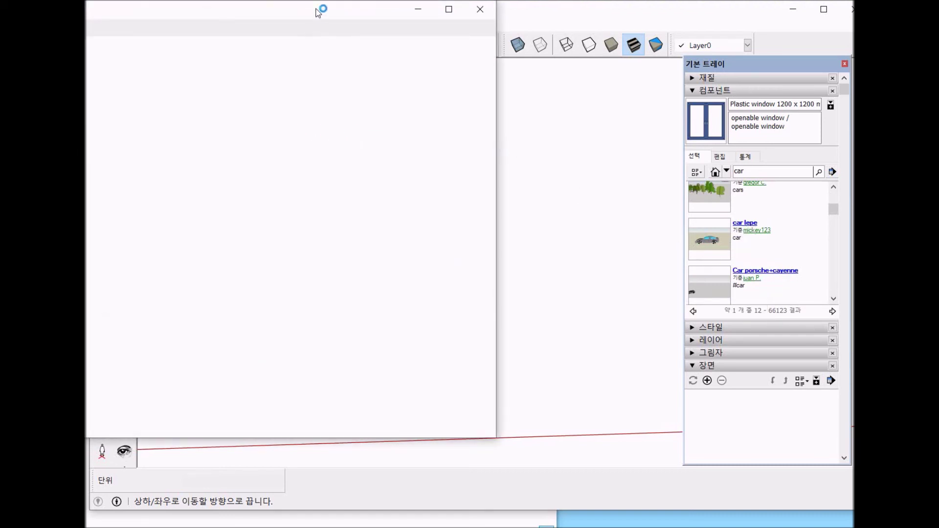
drag(637, 49, 596, 24)
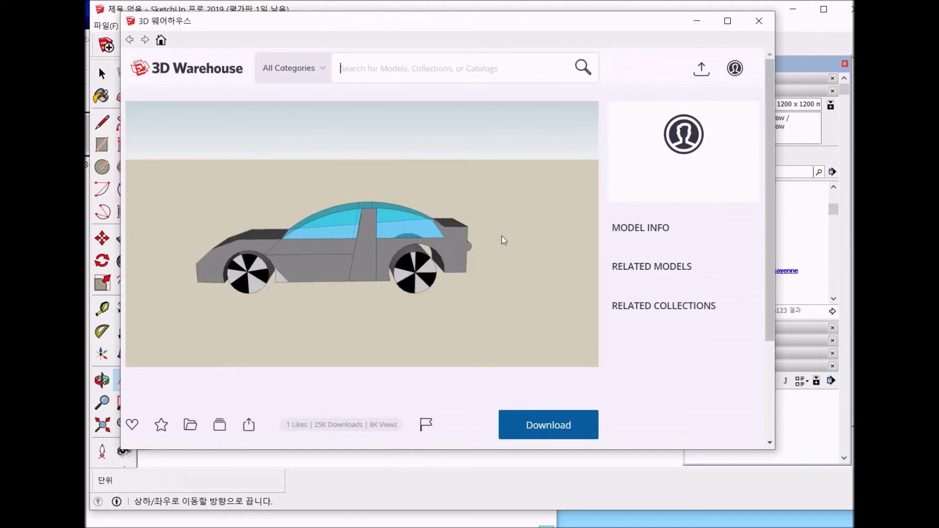
click(759, 21)
scroll(744, 260, down, 2)
scroll(764, 238, down, 1)
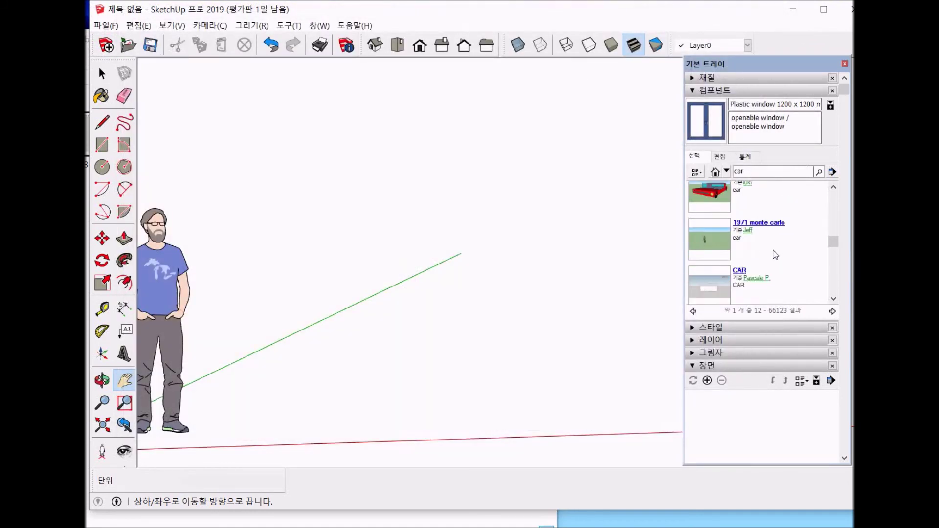
Open the 3D Warehouse page of the first car result, the brown pickup truck, and accept the terms of use
scroll(759, 285, up, 3)
click(751, 191)
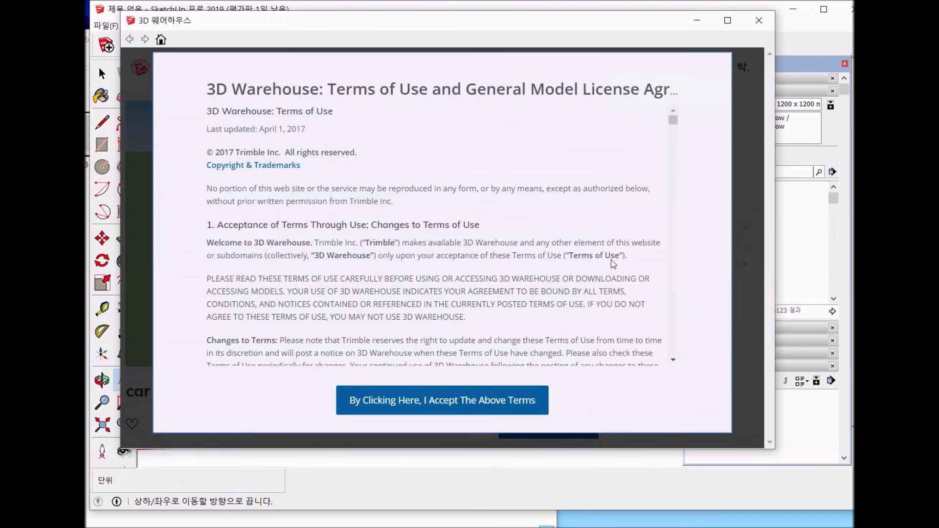
click(529, 405)
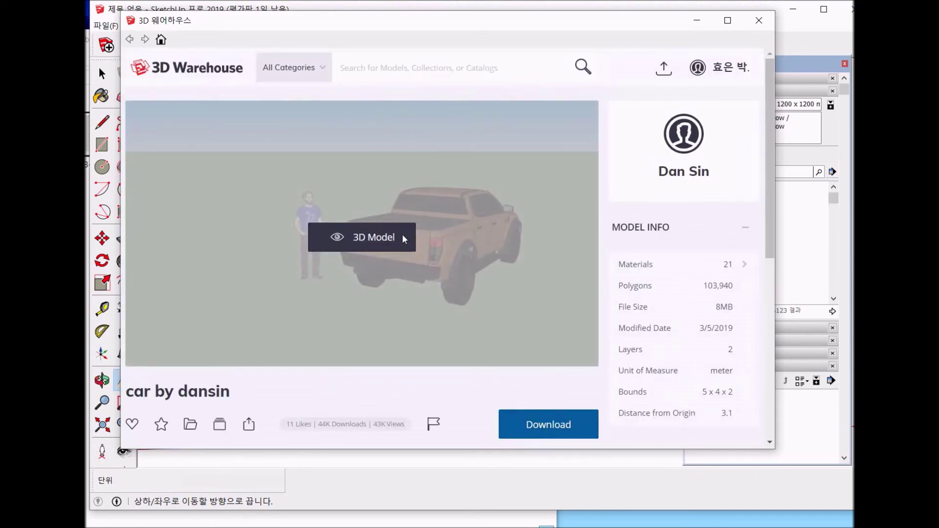
Review the pickup truck's model information and download it directly into the current model
scroll(425, 390, down, 1)
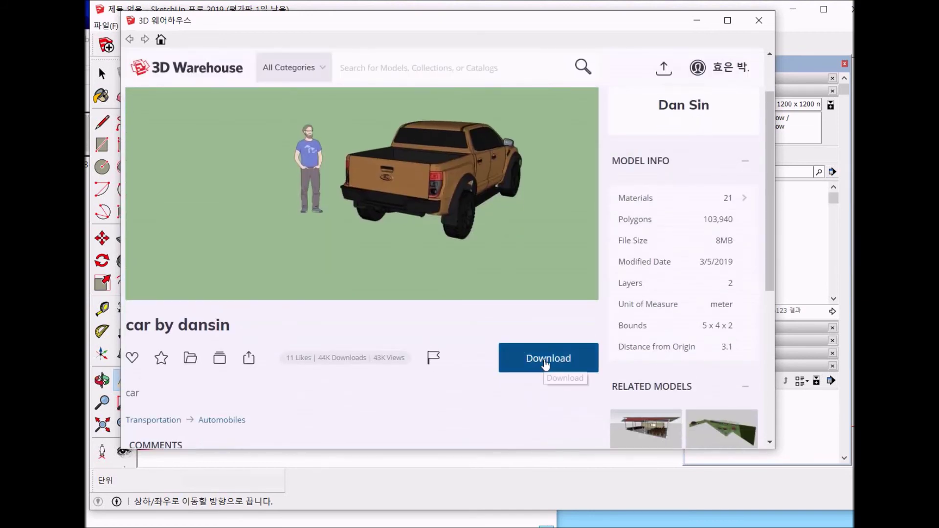
scroll(635, 337, up, 1)
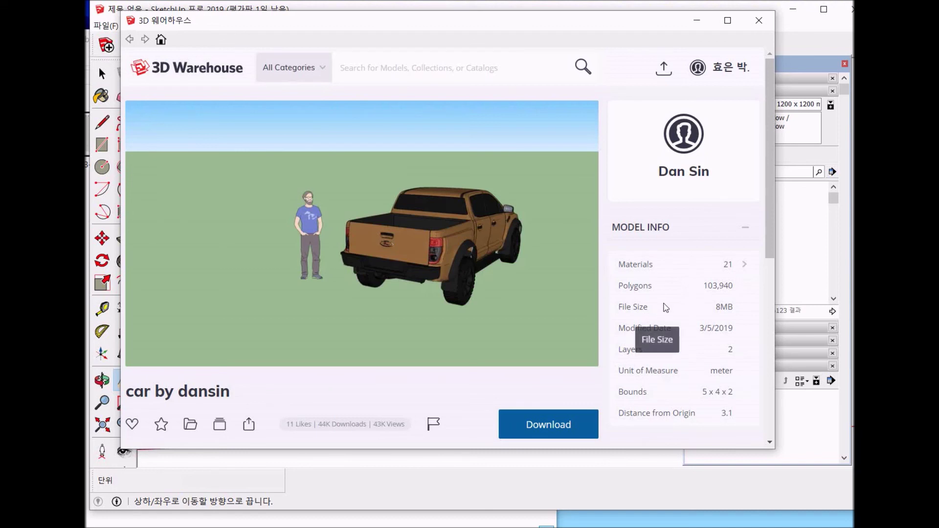
scroll(636, 362, down, 1)
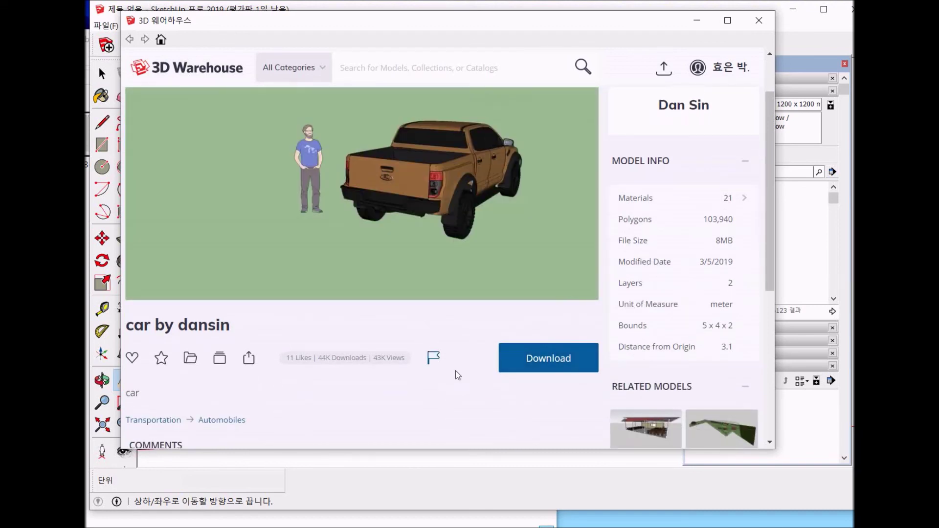
scroll(474, 391, down, 1)
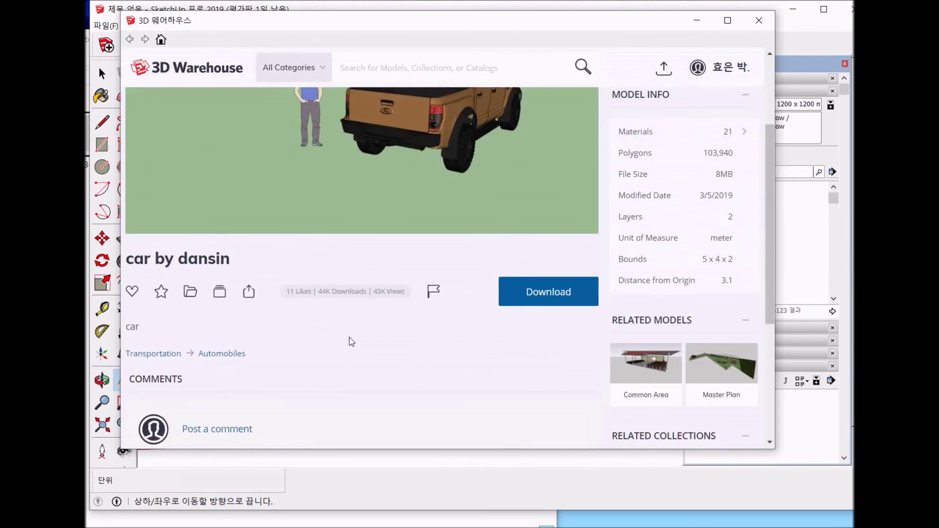
scroll(349, 341, down, 3)
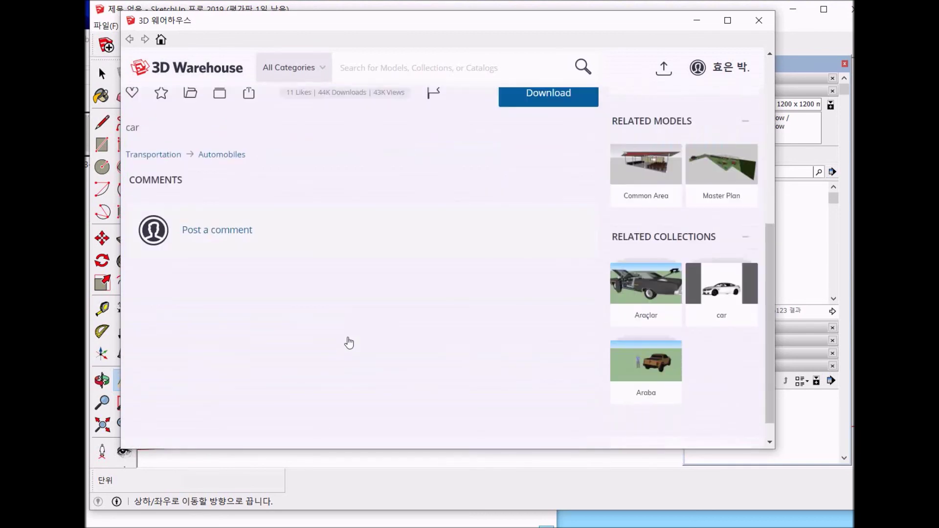
scroll(349, 341, up, 5)
click(538, 421)
click(415, 276)
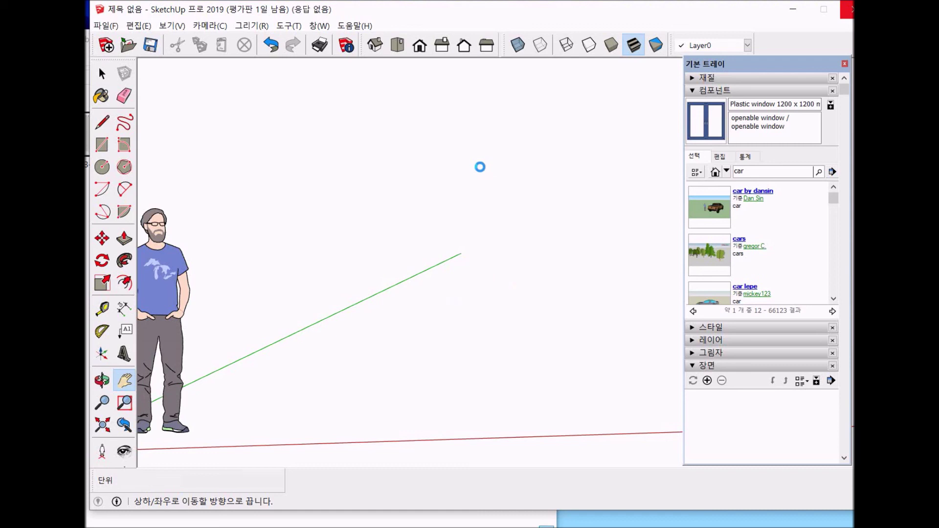
Place the downloaded truck component and move it about 2270 mm, next to the standing figure
click(311, 258)
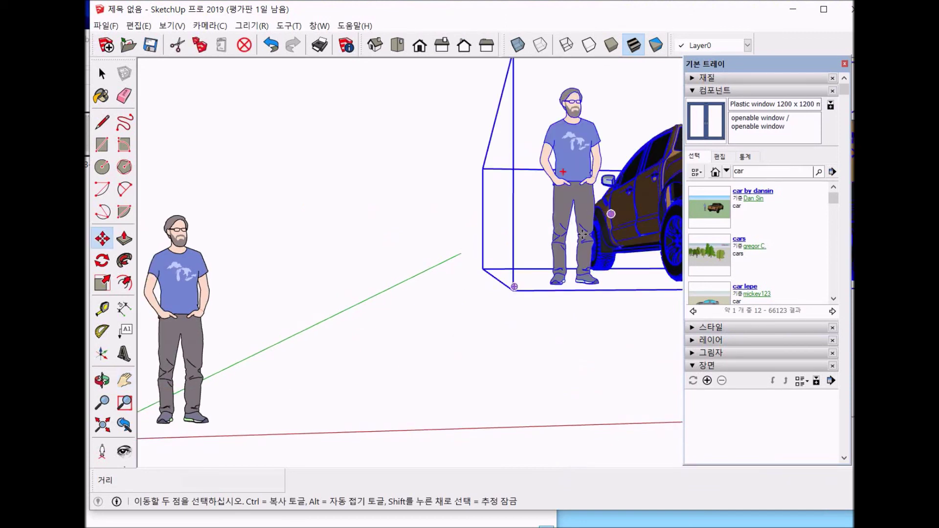
click(594, 242)
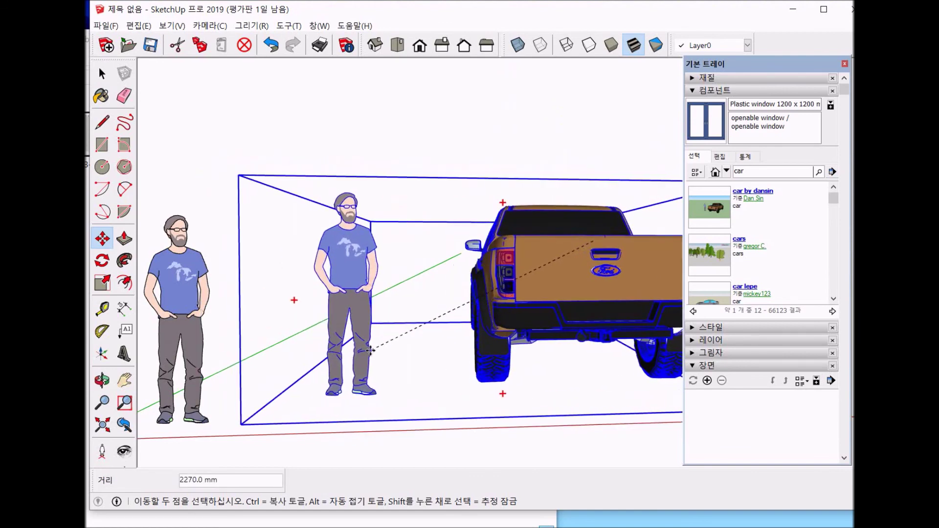
click(370, 358)
Examine the placed truck component from behind, from the side and from the front
key(o)
key(space)
click(511, 432)
click(508, 330)
key(o)
drag(537, 374, 508, 334)
scroll(508, 333, down, 2)
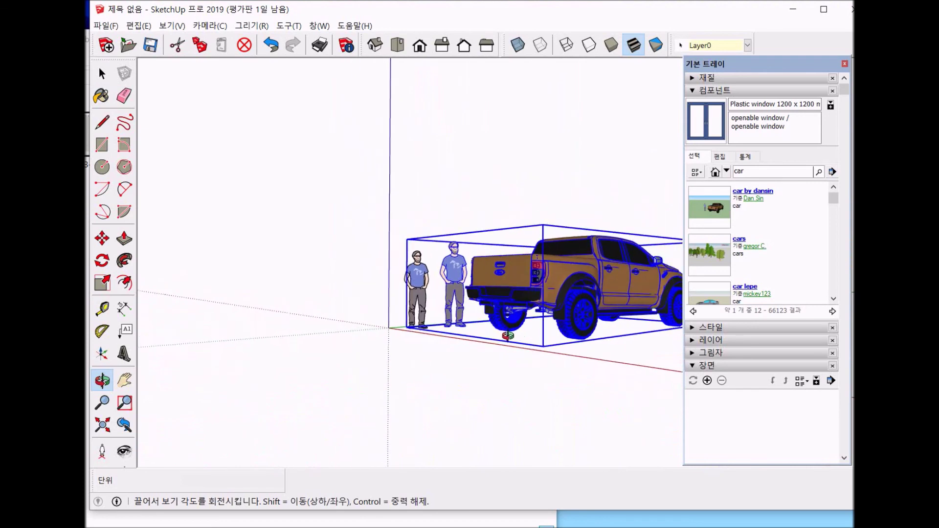
key(h)
key(o)
drag(570, 352, 375, 384)
drag(454, 387, 530, 373)
key(space)
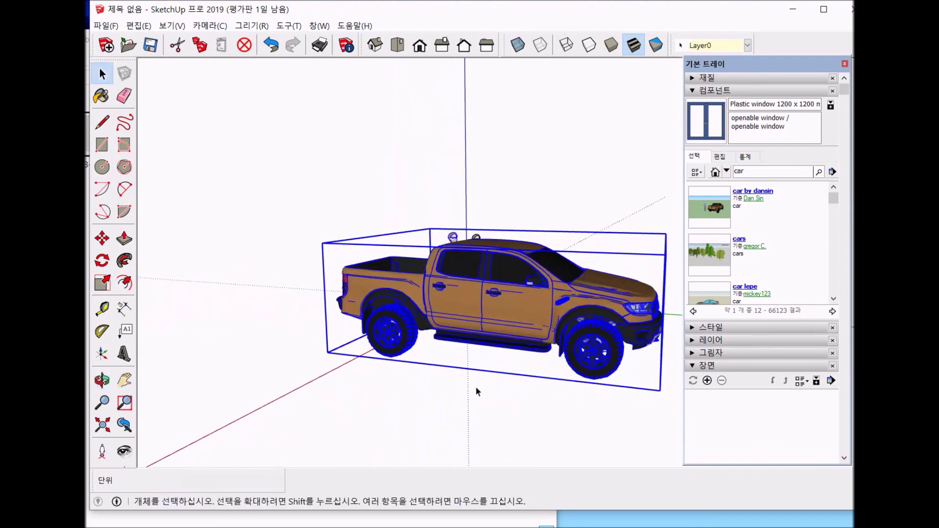
click(478, 387)
Open the truck component for editing, explode the component nested inside it, and return to the whole truck
scroll(450, 392, up, 3)
middle_drag(446, 391, 364, 359)
double_click(433, 303)
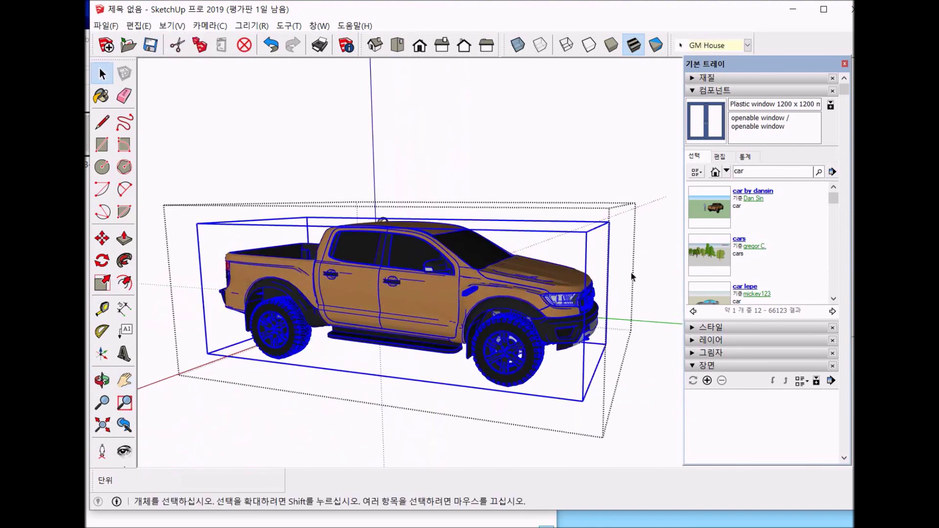
right_click(477, 323)
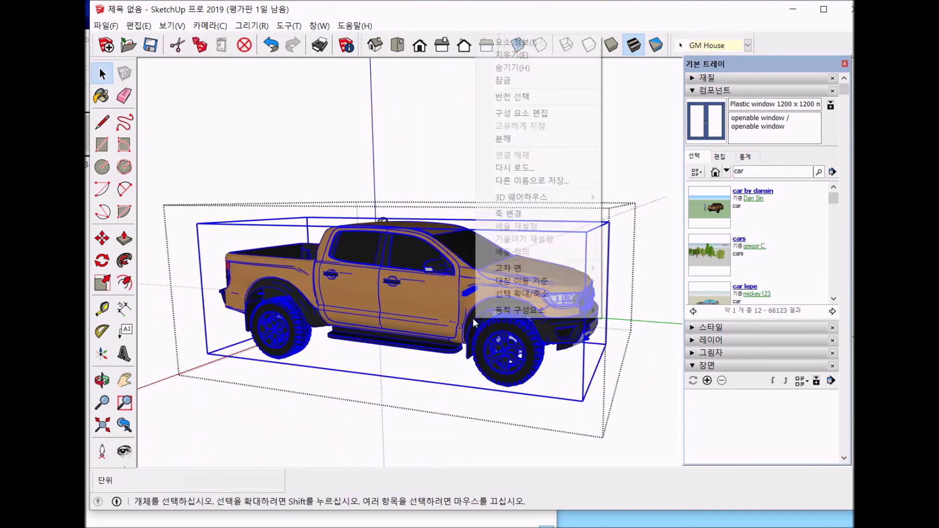
click(525, 138)
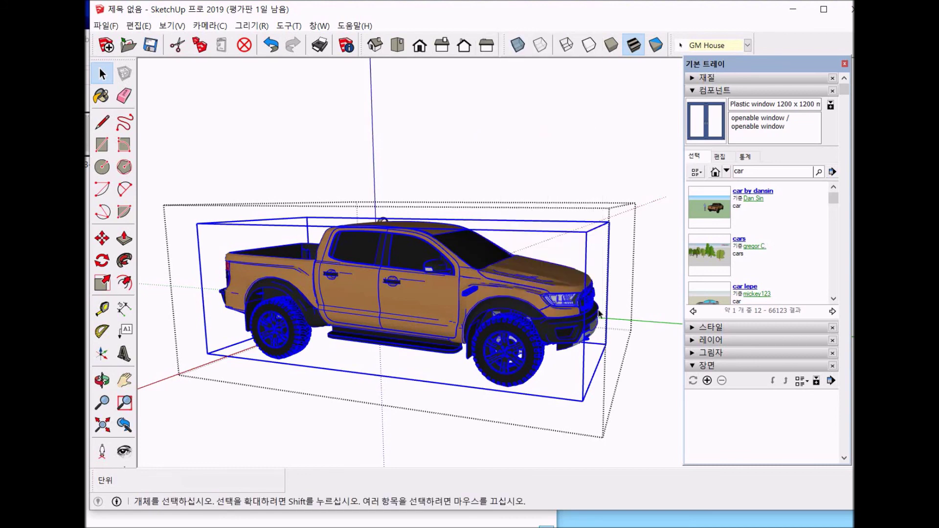
click(635, 386)
click(465, 316)
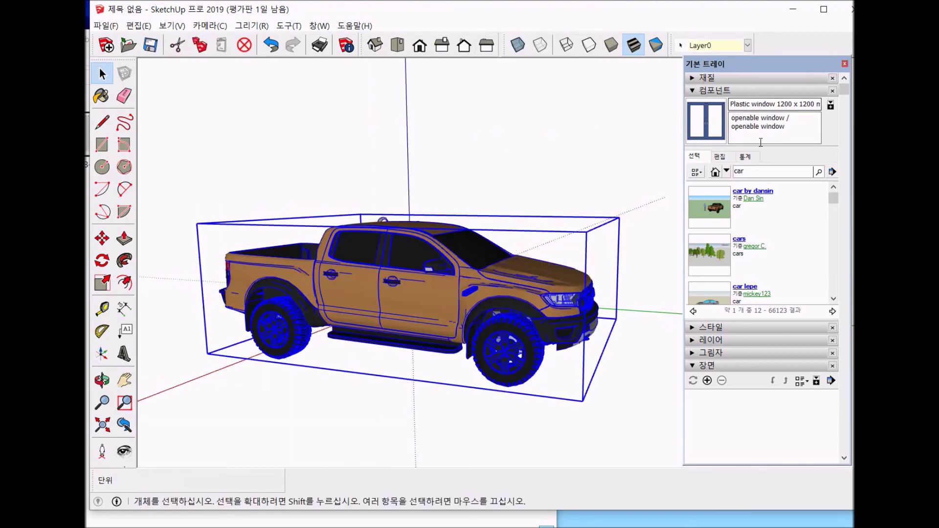
Dismiss the Windows licence notice and choose the red A05 material from the 색상 (Colors) collection
click(762, 78)
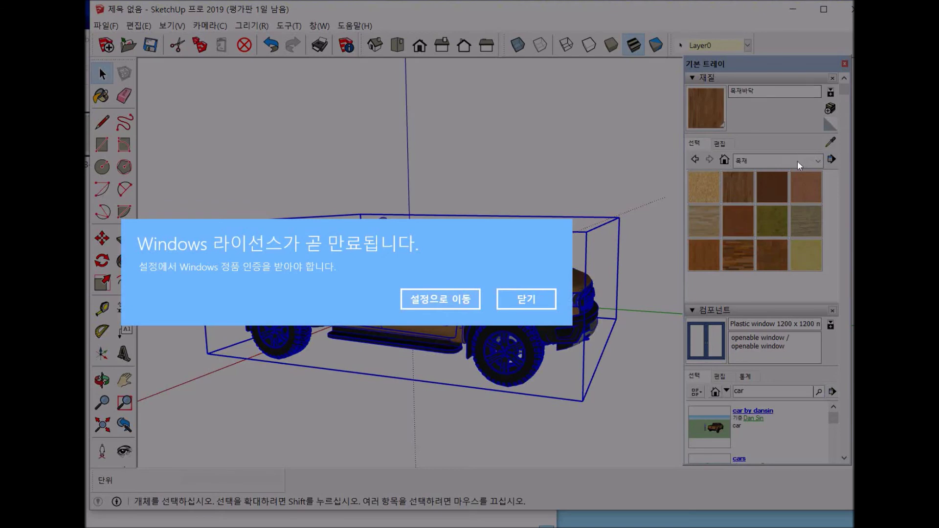
click(526, 299)
click(801, 162)
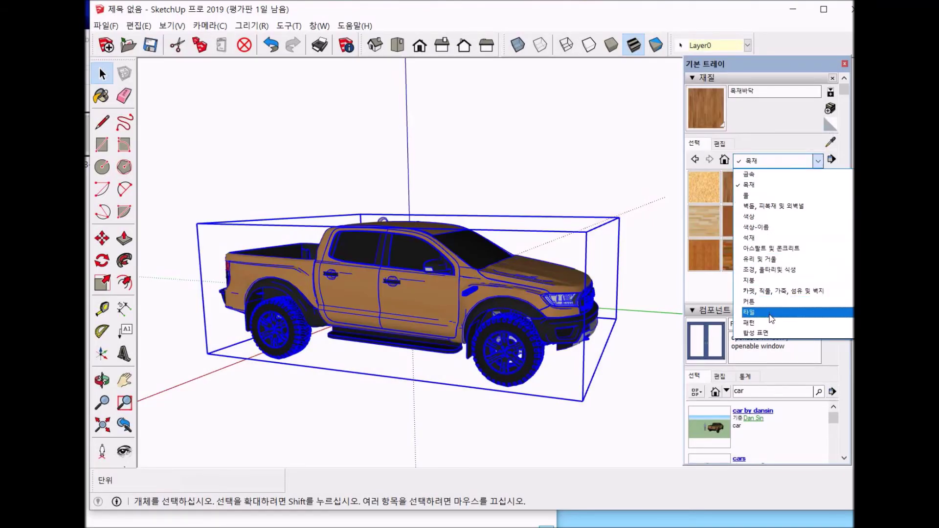
click(765, 221)
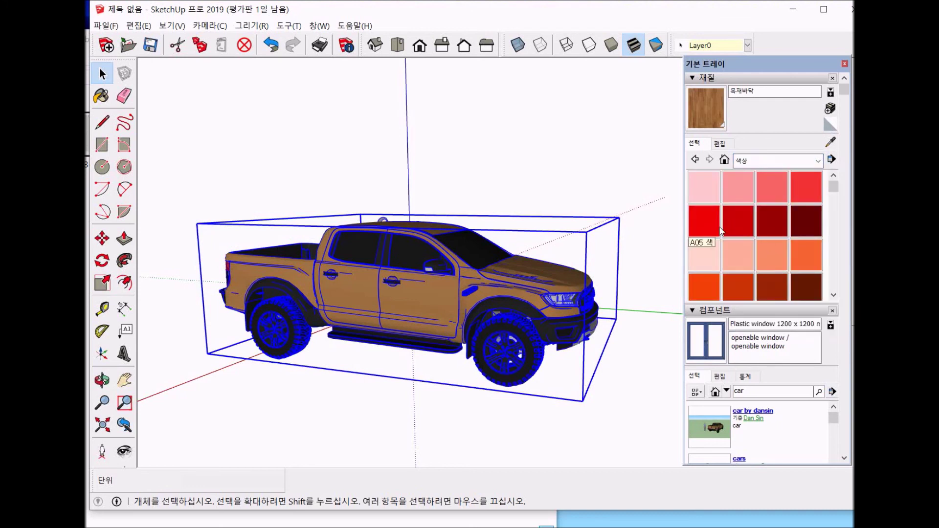
scroll(720, 231, down, 10)
scroll(752, 236, down, 5)
scroll(751, 236, up, 15)
click(696, 226)
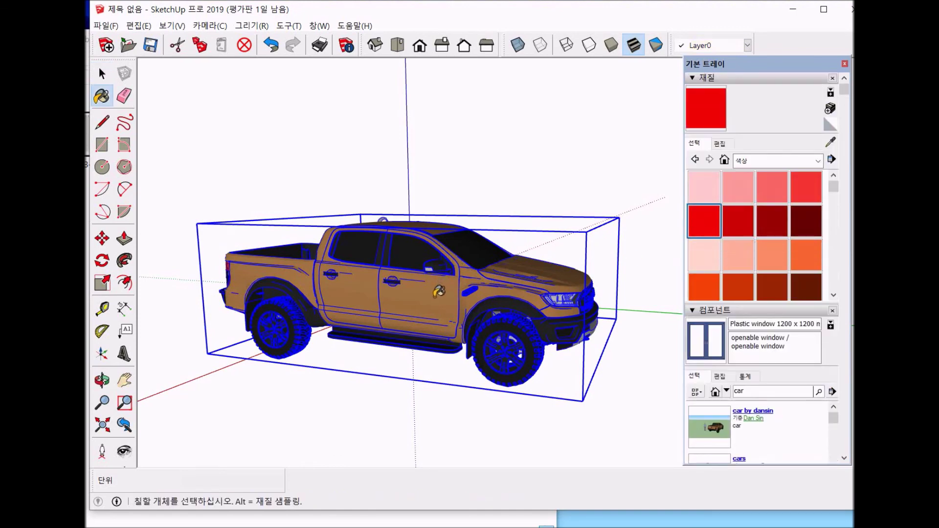
Reopen the truck component for editing and explode its inner group and the parts inside it
scroll(437, 294, up, 5)
key(space)
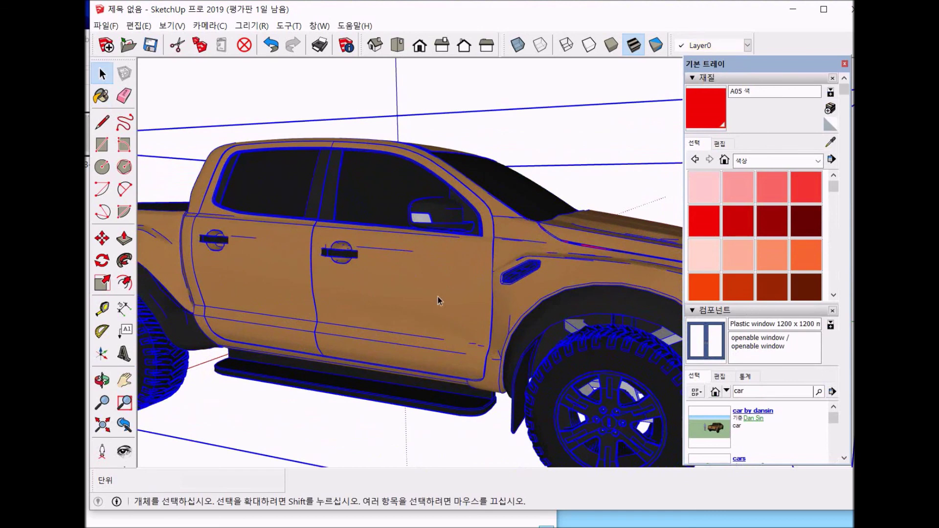
scroll(438, 299, down, 5)
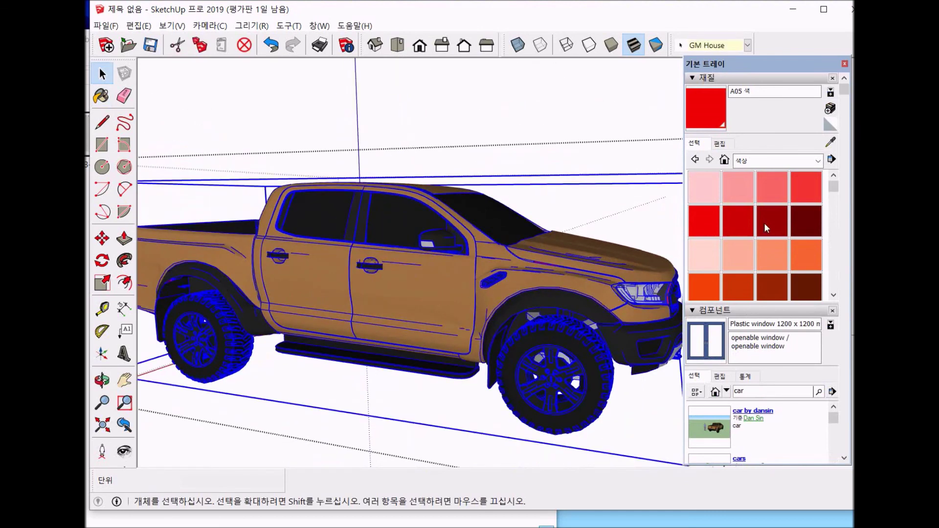
click(717, 231)
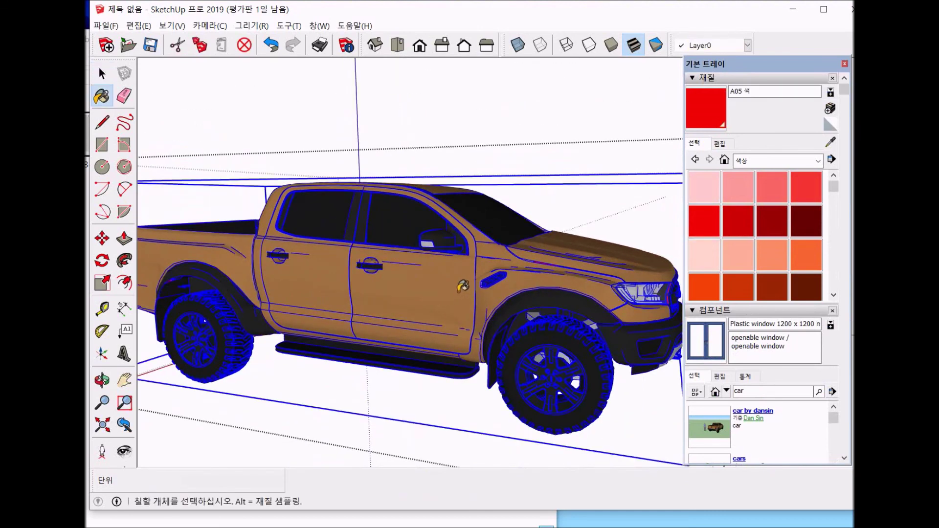
right_click(462, 285)
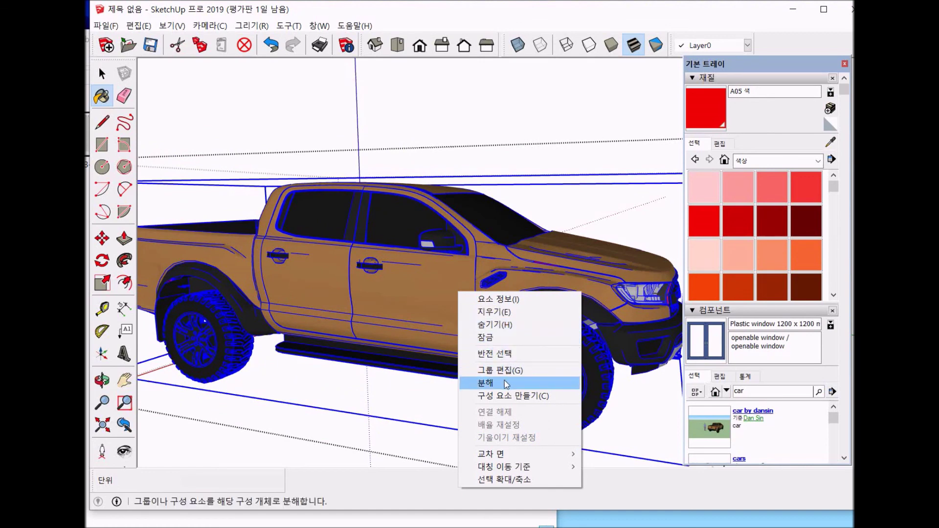
click(504, 383)
right_click(432, 304)
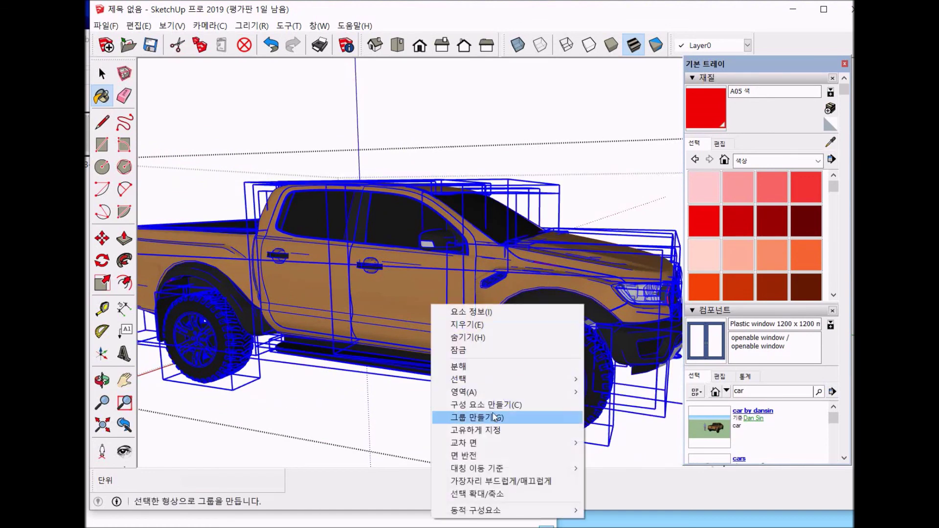
click(482, 368)
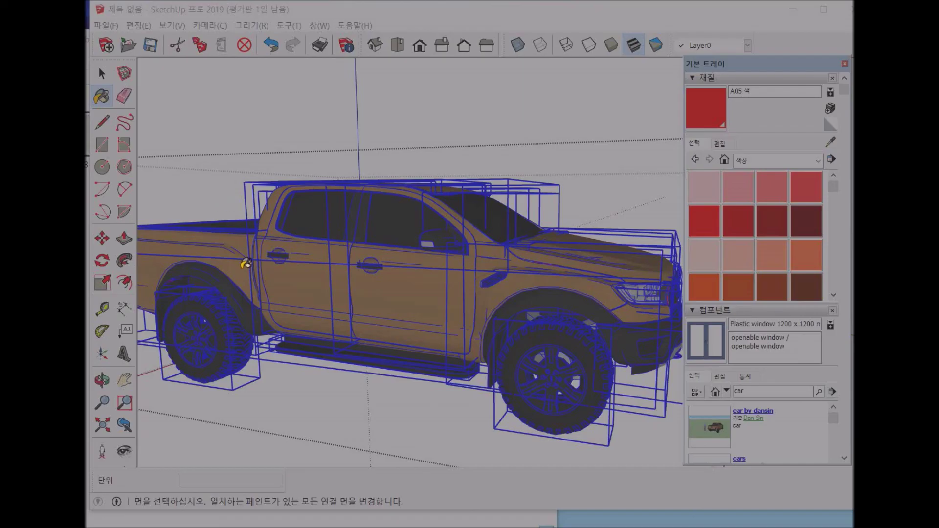
Paint all truck body faces that share the brown paint with red A05, and close the component
ctrl+shift+click(246, 263)
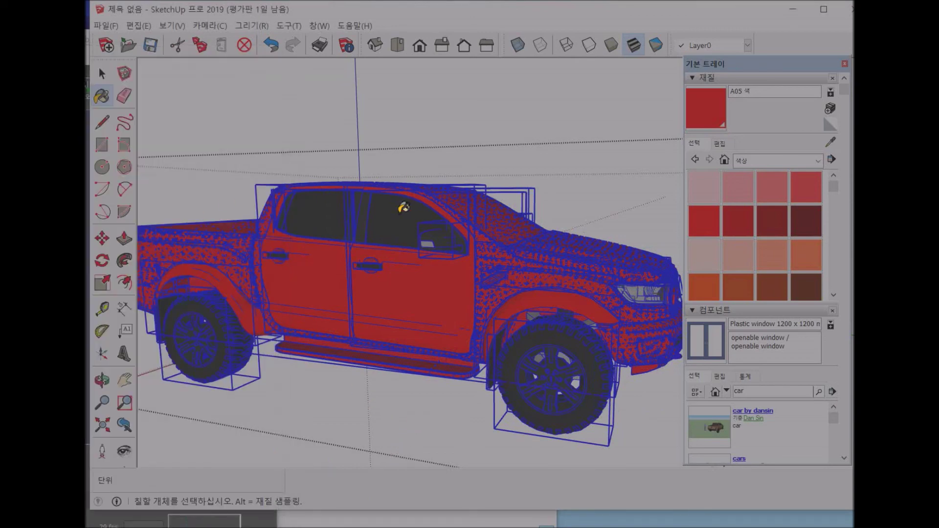
key(space)
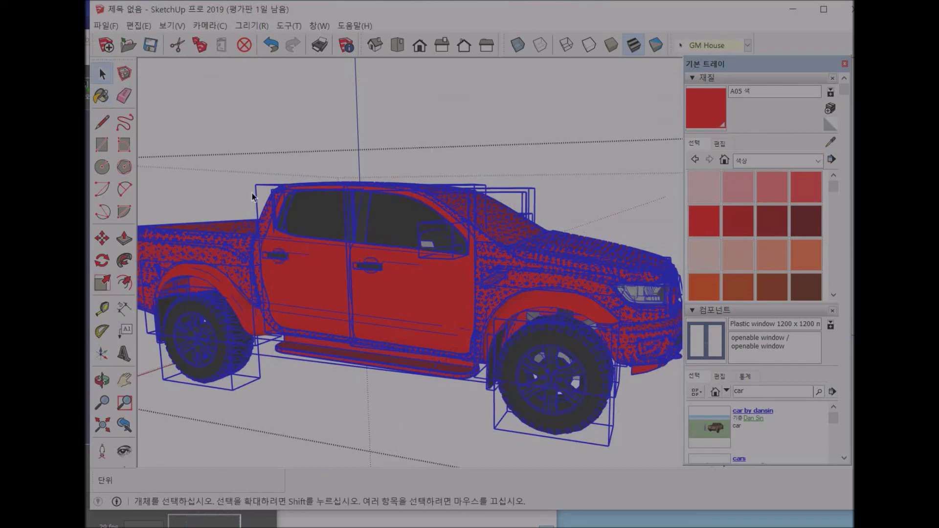
middle_drag(400, 210, 471, 195)
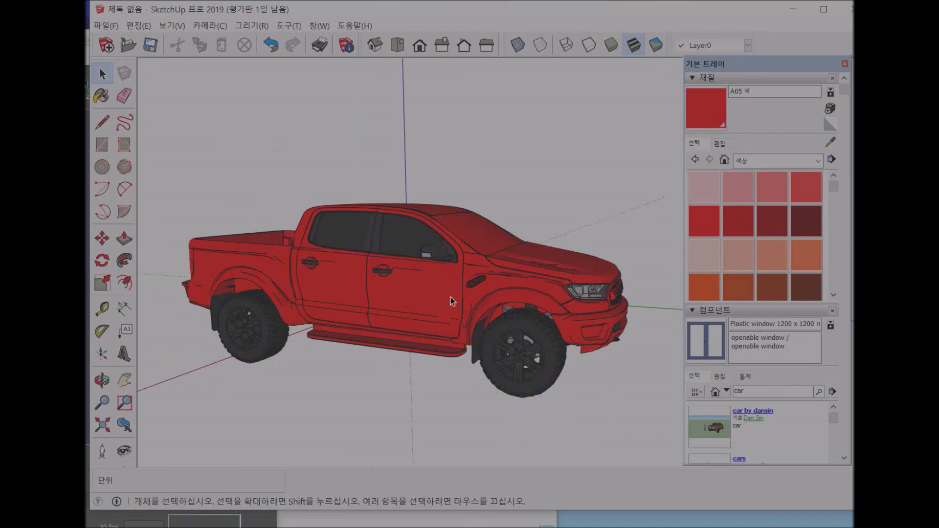
Open the truck for editing and paint its windshield with 회색 반투명 유리 (grey translucent glass) from the 유리 및 거울 collection
click(497, 283)
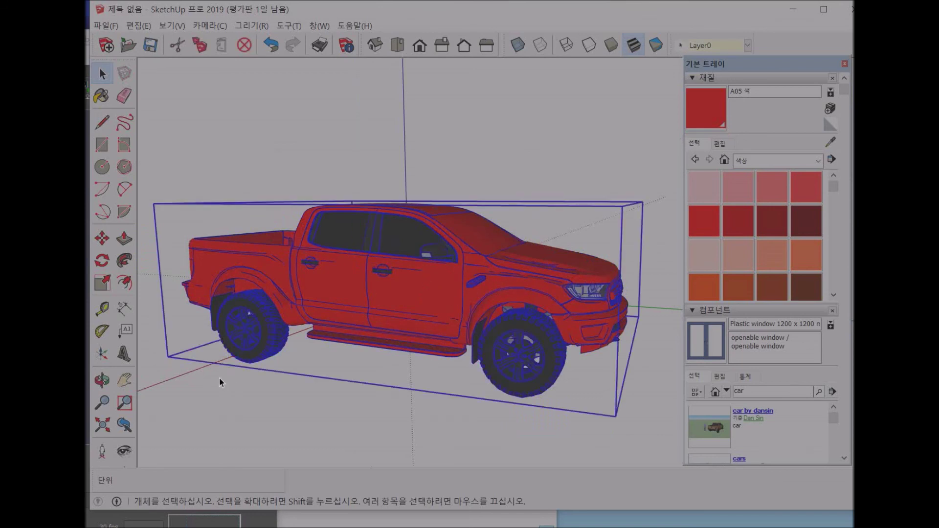
middle_drag(409, 341, 482, 338)
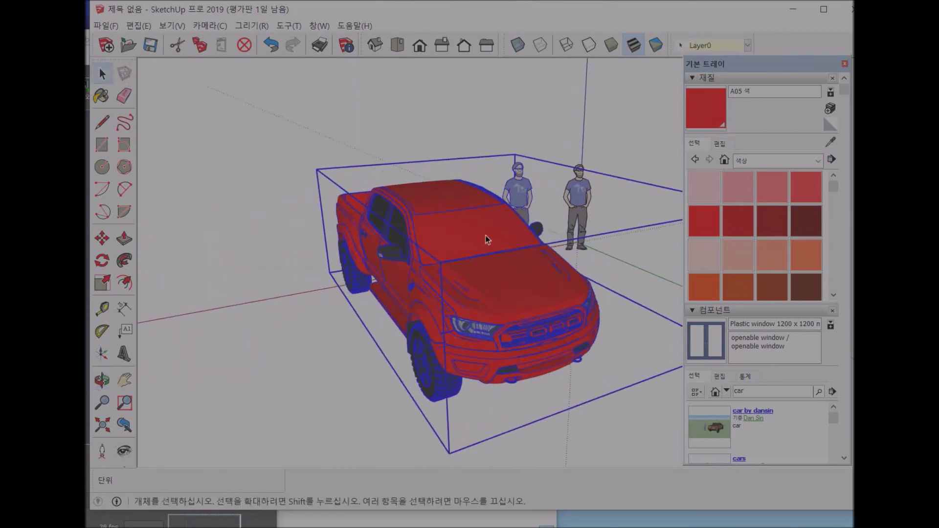
key(Return)
click(804, 163)
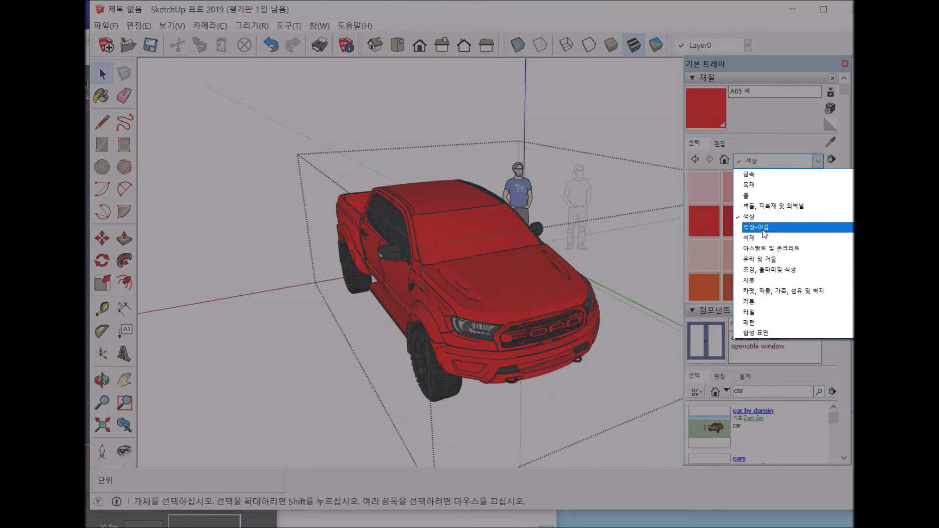
click(772, 258)
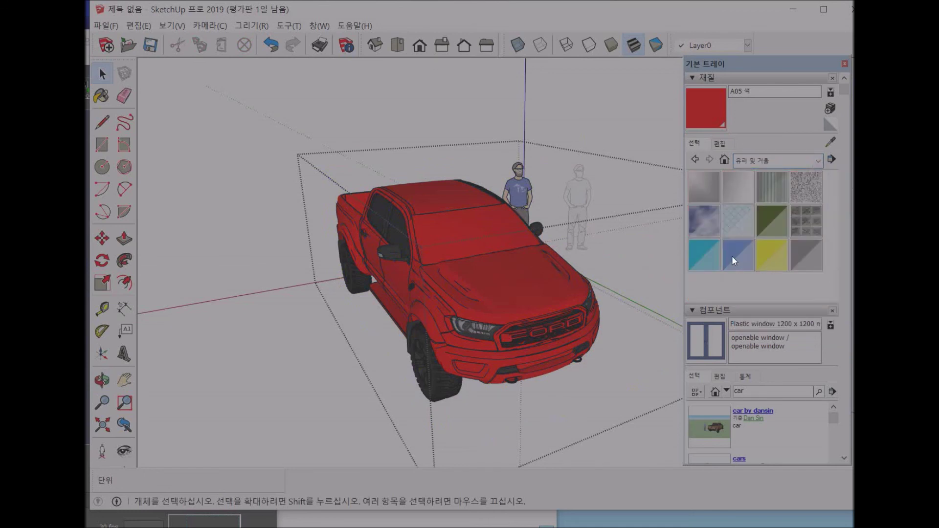
click(712, 192)
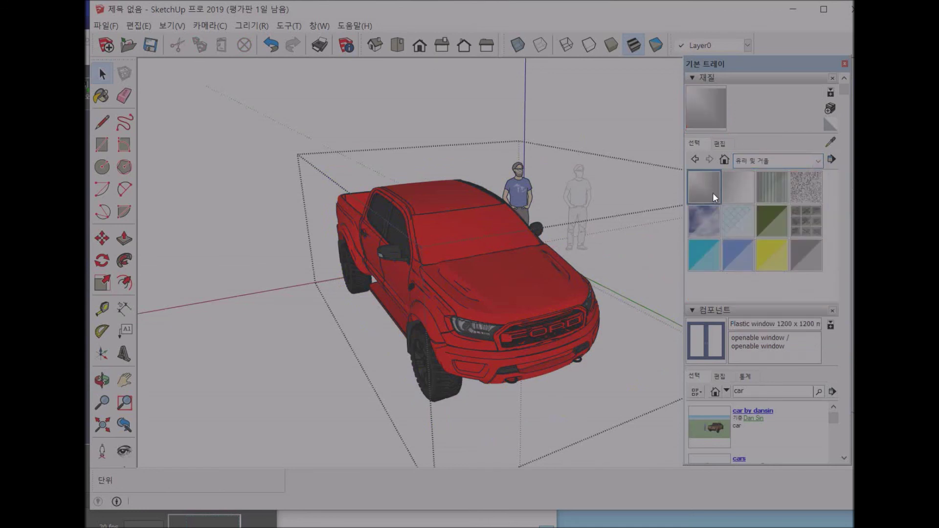
click(744, 196)
click(797, 256)
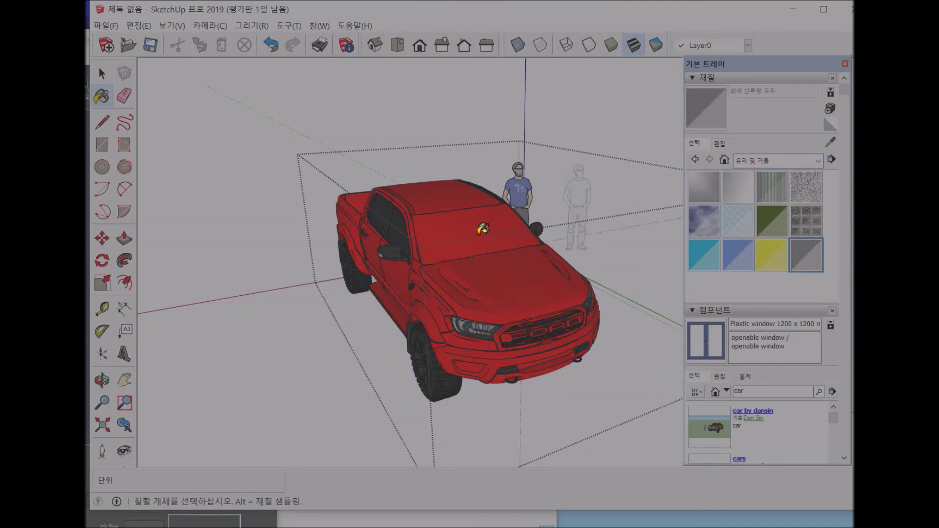
click(479, 243)
key(space)
Examine the painted windshield and the cab behind it up close, and the whole truck from the front corner
key(o)
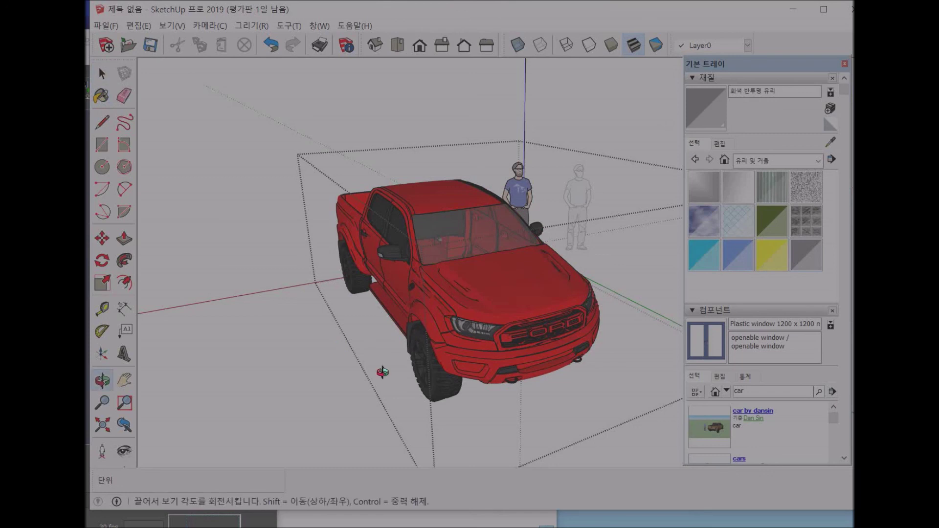
scroll(423, 314, up, 2)
scroll(448, 280, up, 2)
scroll(474, 221, up, 5)
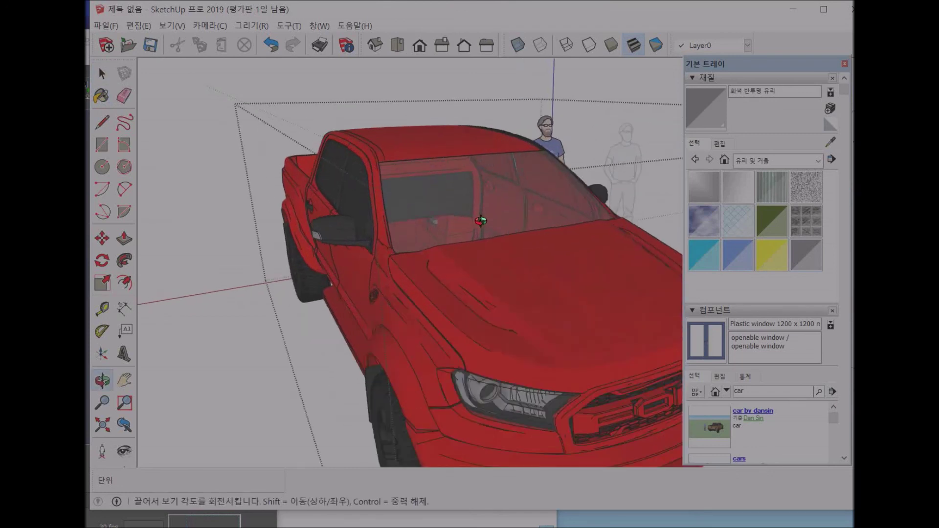
drag(450, 310, 290, 360)
key(h)
scroll(285, 363, down, 8)
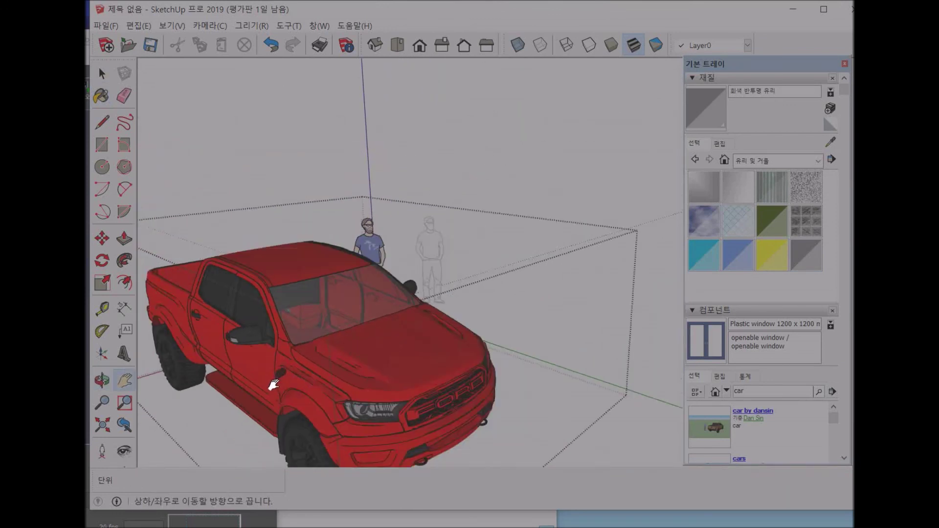
drag(247, 411, 304, 322)
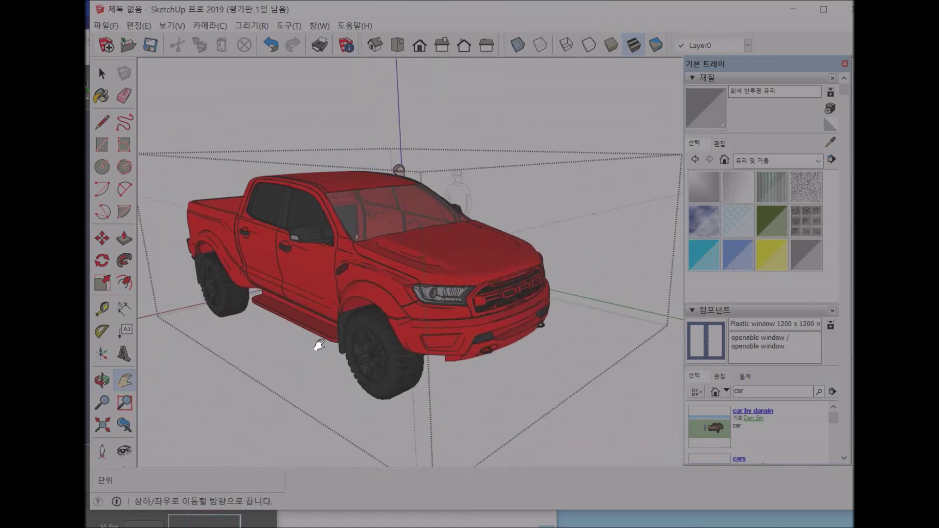